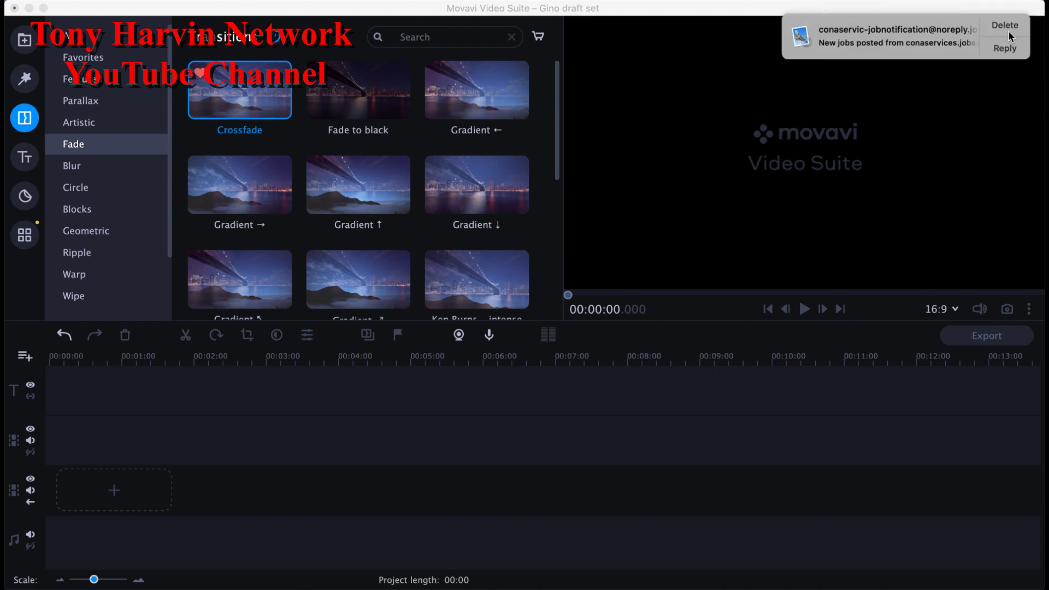
# Step: Dismiss the mail notification, show all transitions, then open the Media bin scrolled to the top
pyautogui.click(1008, 27)
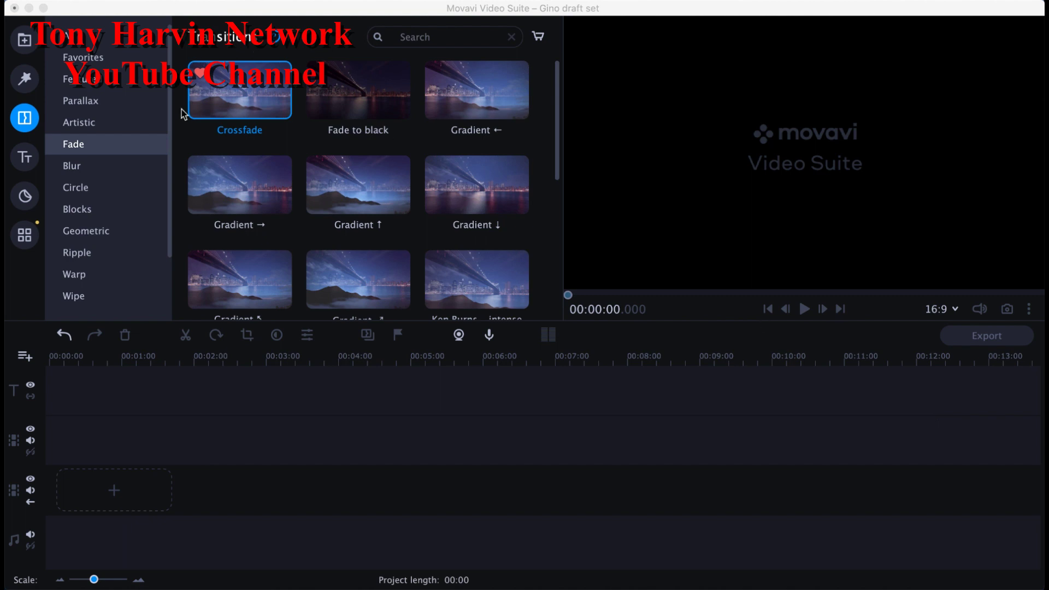
pyautogui.click(99, 44)
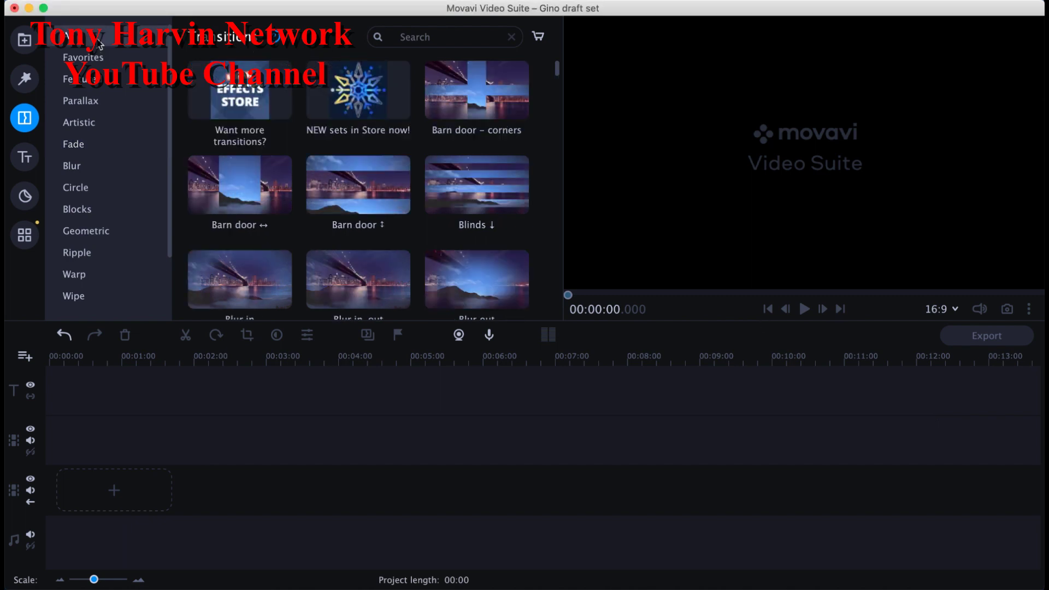
pyautogui.click(32, 43)
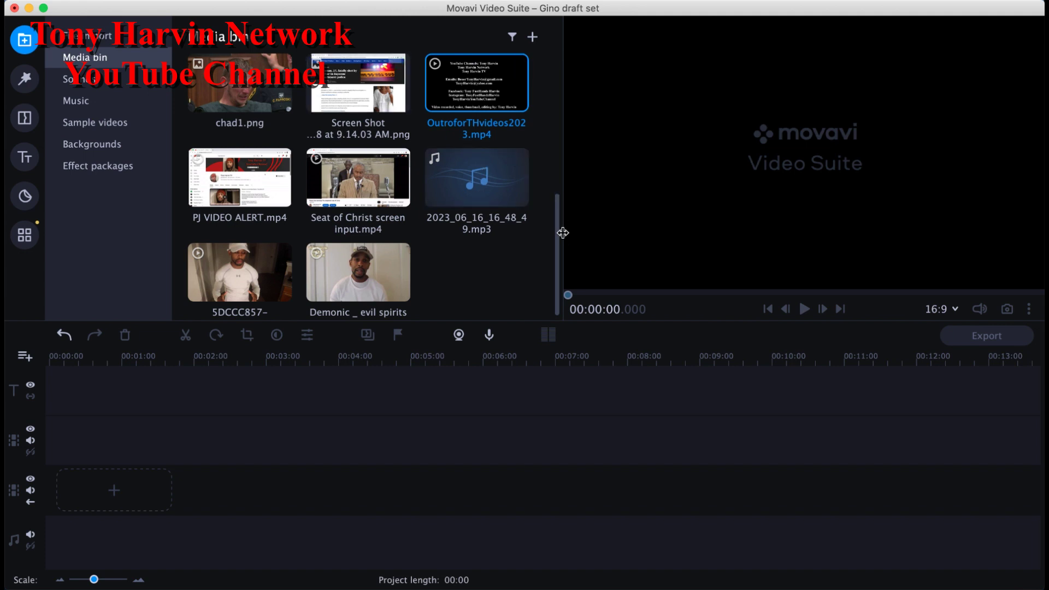
pyautogui.moveTo(556, 239); pyautogui.dragTo(556, 78)
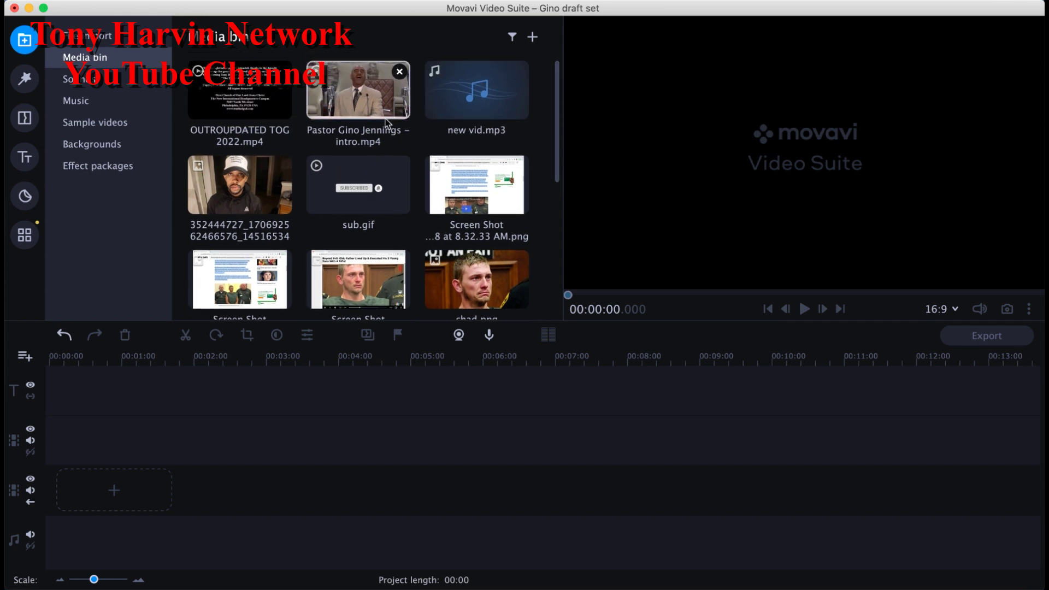
# Step: Place the intro .mp4 on the video track, keeping the project's 16:9 aspect ratio
pyautogui.moveTo(383, 112); pyautogui.dragTo(72, 490)
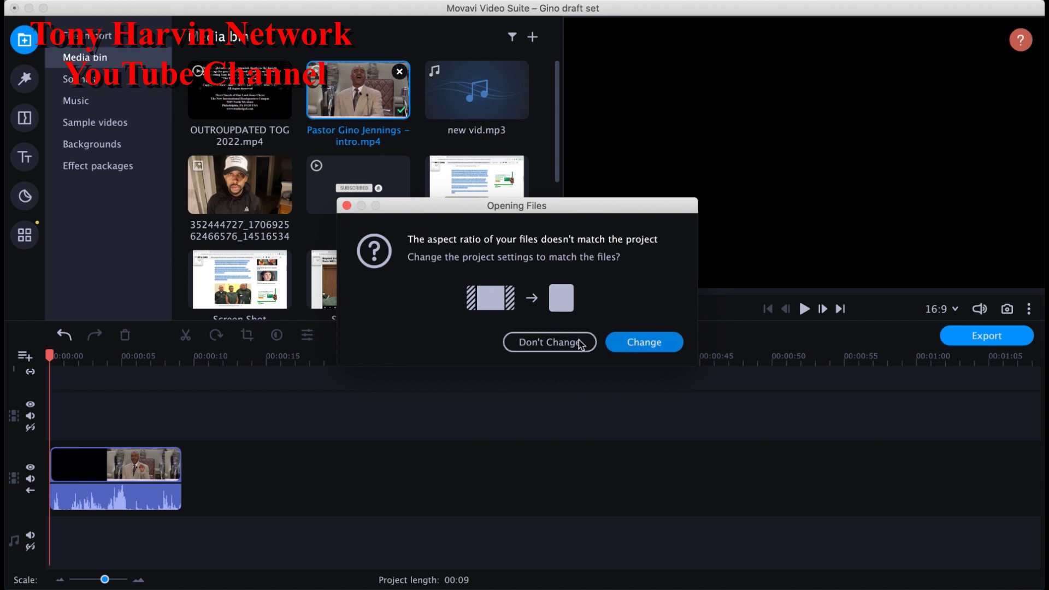
pyautogui.click(576, 343)
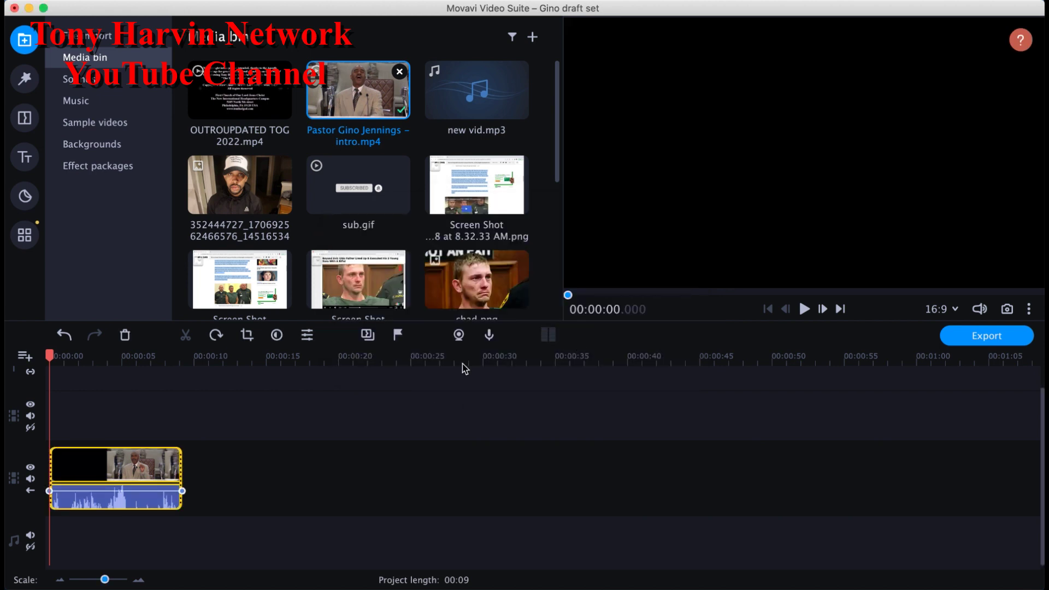
pyautogui.click(805, 309)
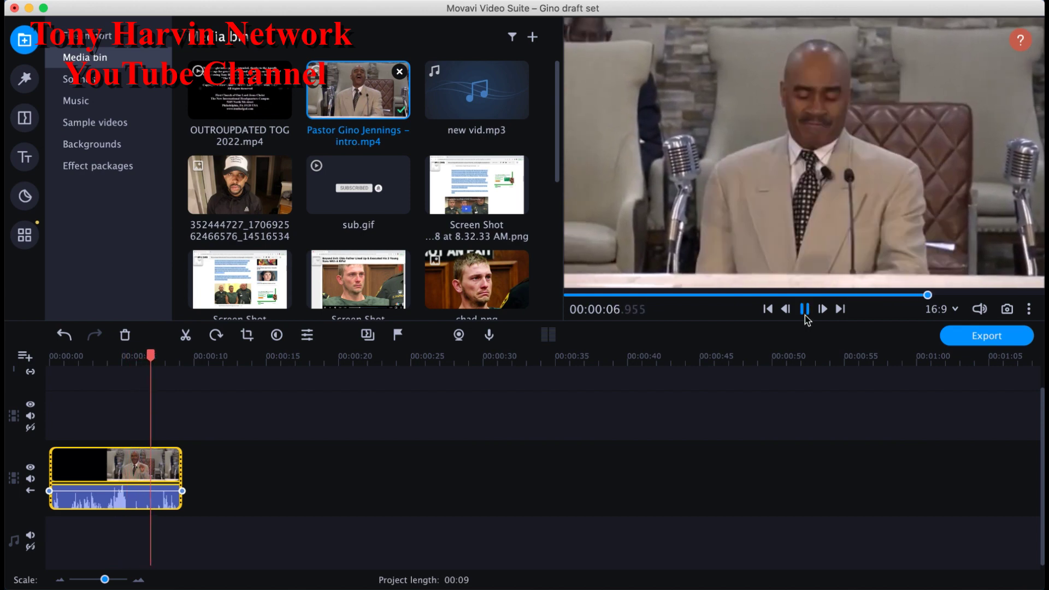
pyautogui.click(805, 317)
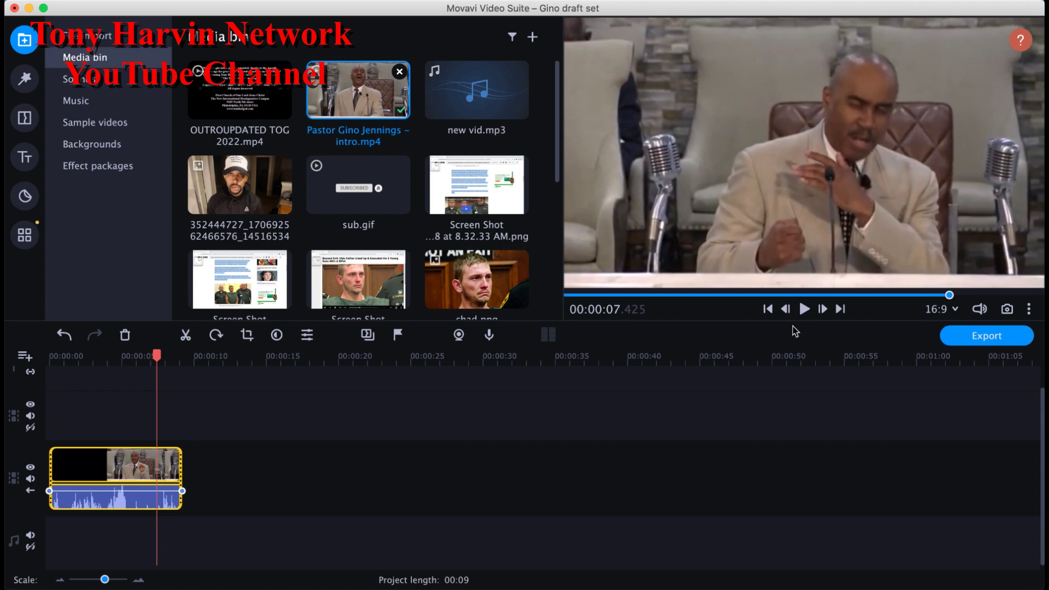
pyautogui.click(769, 309)
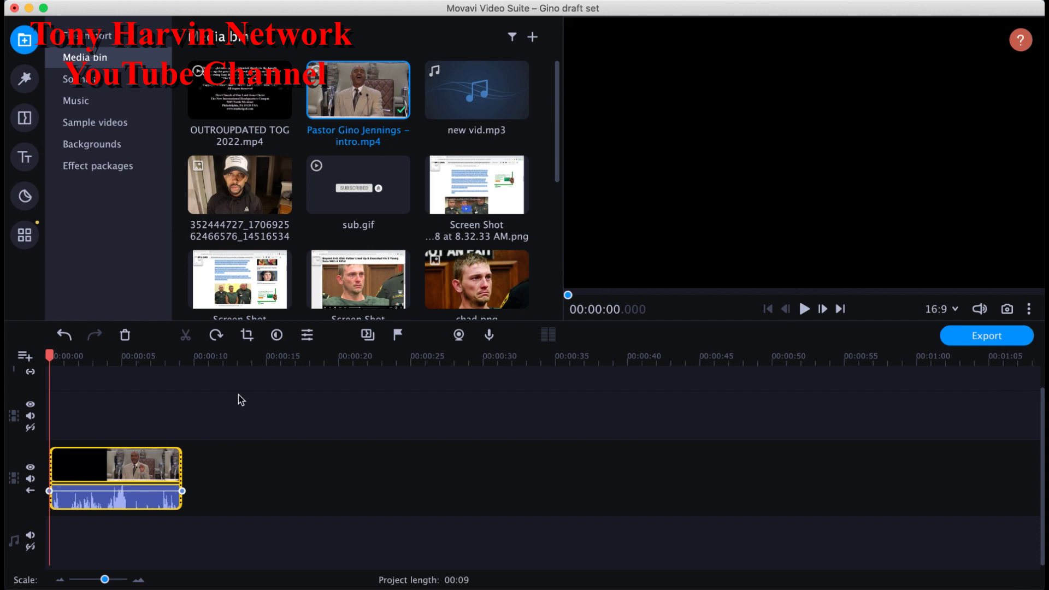
pyautogui.click(124, 465)
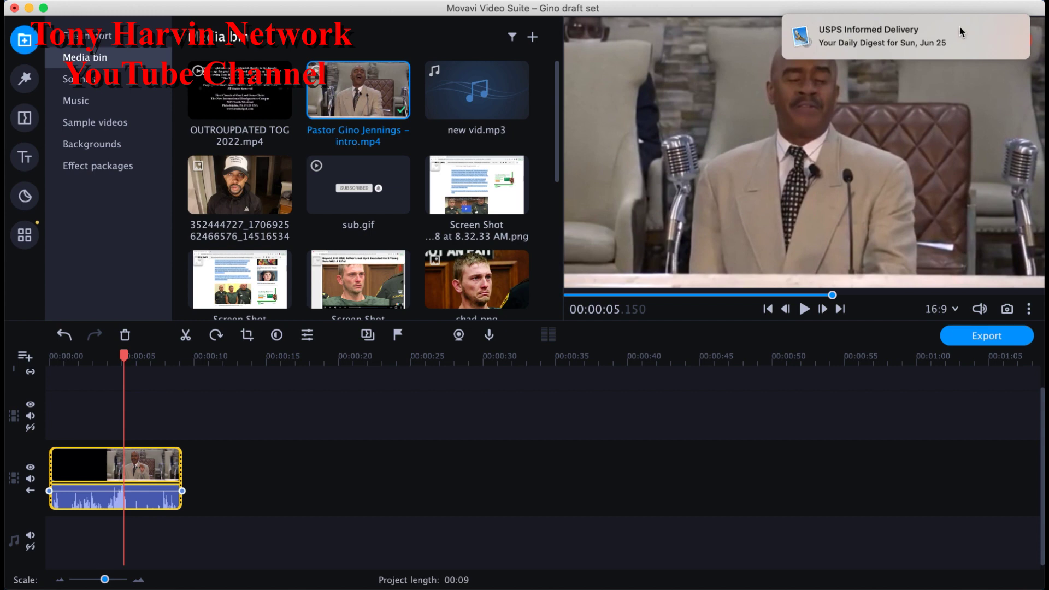
pyautogui.moveTo(932, 41)
pyautogui.click(1007, 24)
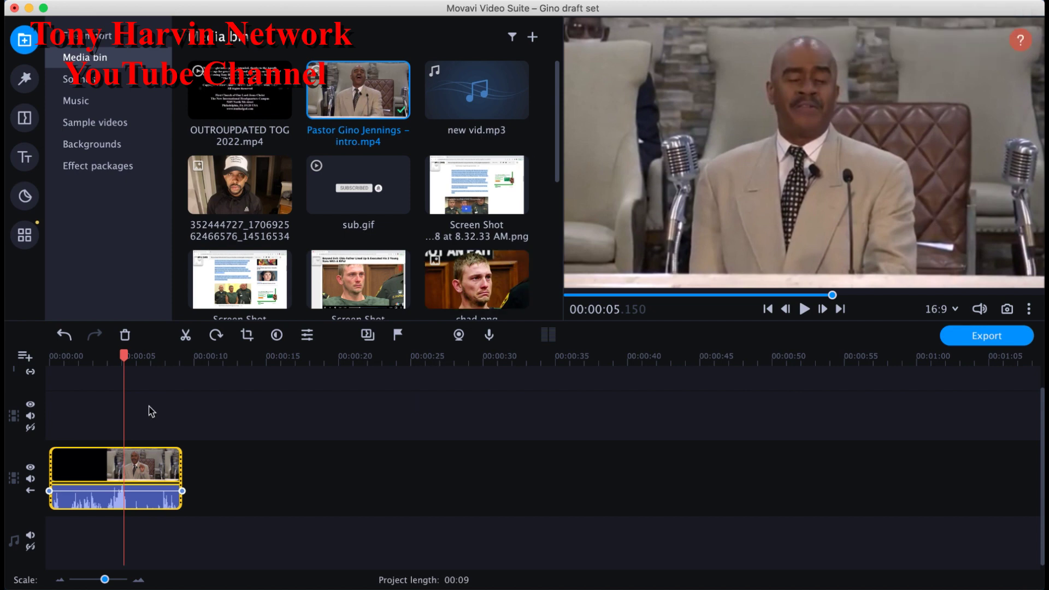
# Step: Delete the intro clip, import the First Church Truth of God .mp4 from Downloads, and drop it on the track
pyautogui.click(111, 459)
pyautogui.click(127, 338)
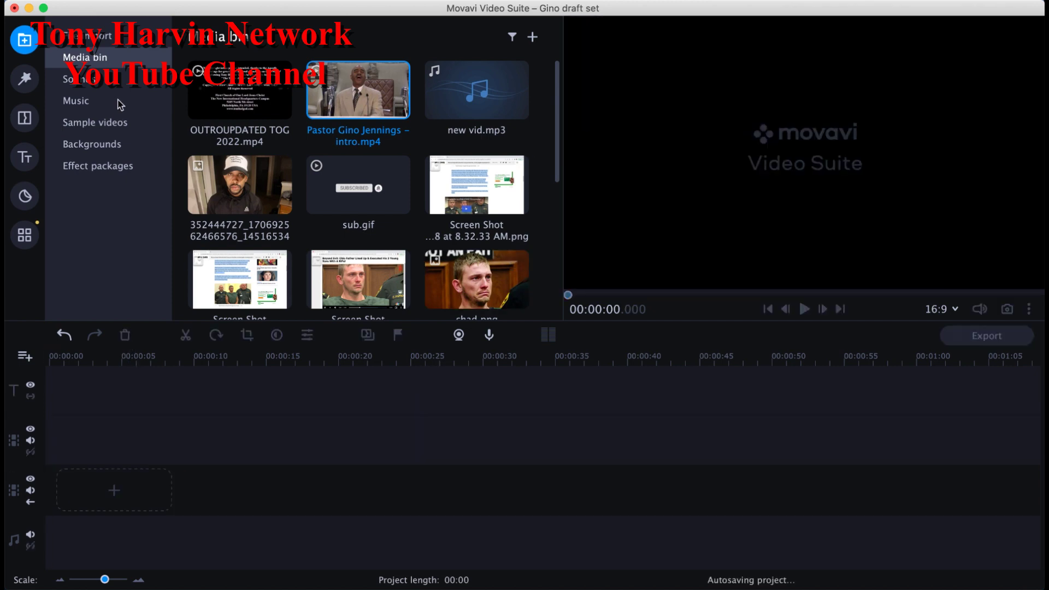
pyautogui.click(87, 36)
pyautogui.click(371, 148)
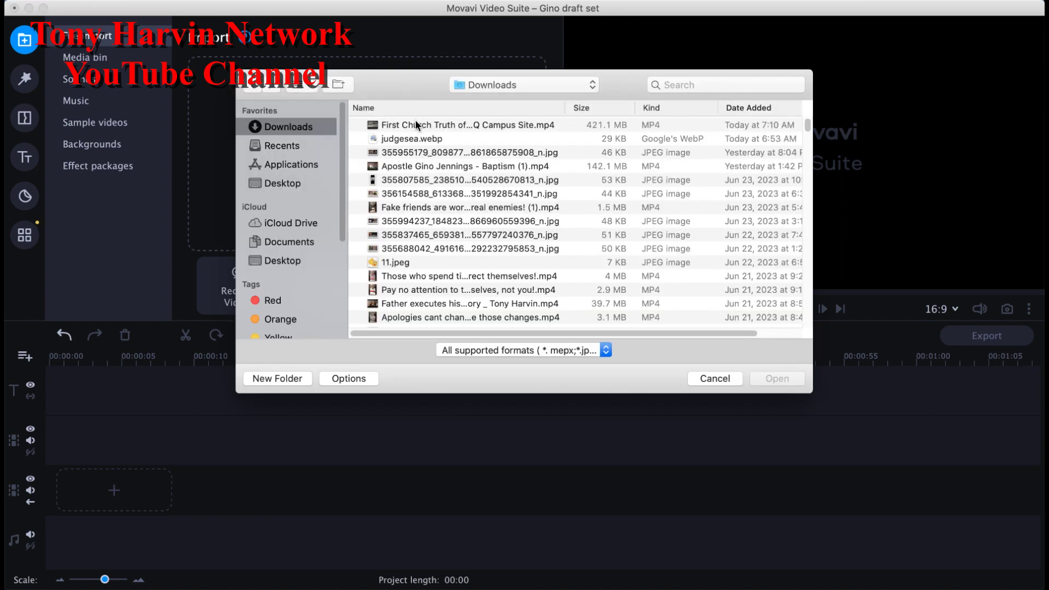
pyautogui.click(417, 126)
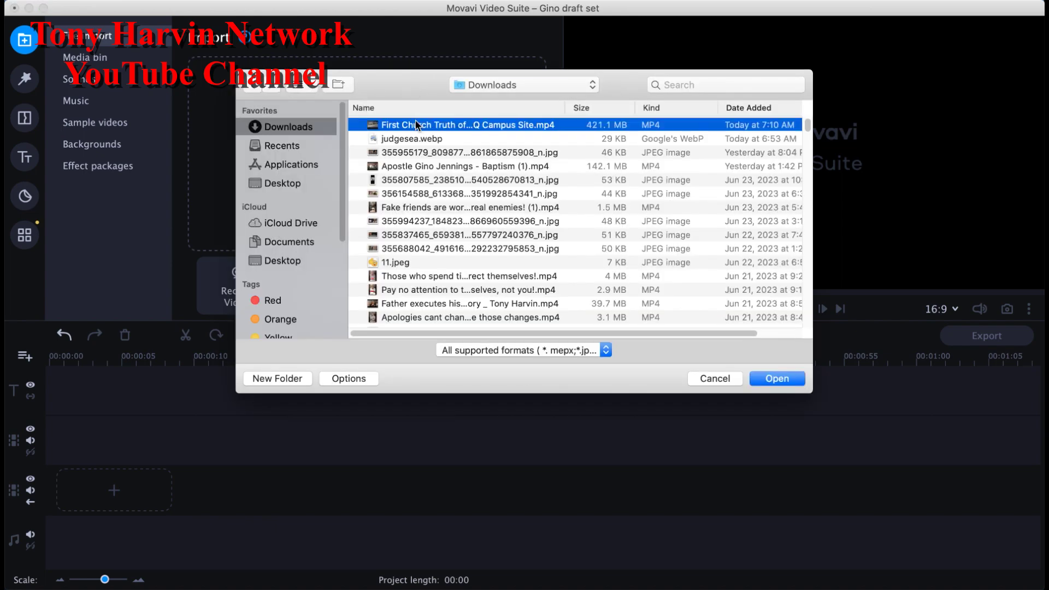
pyautogui.doubleClick(417, 126)
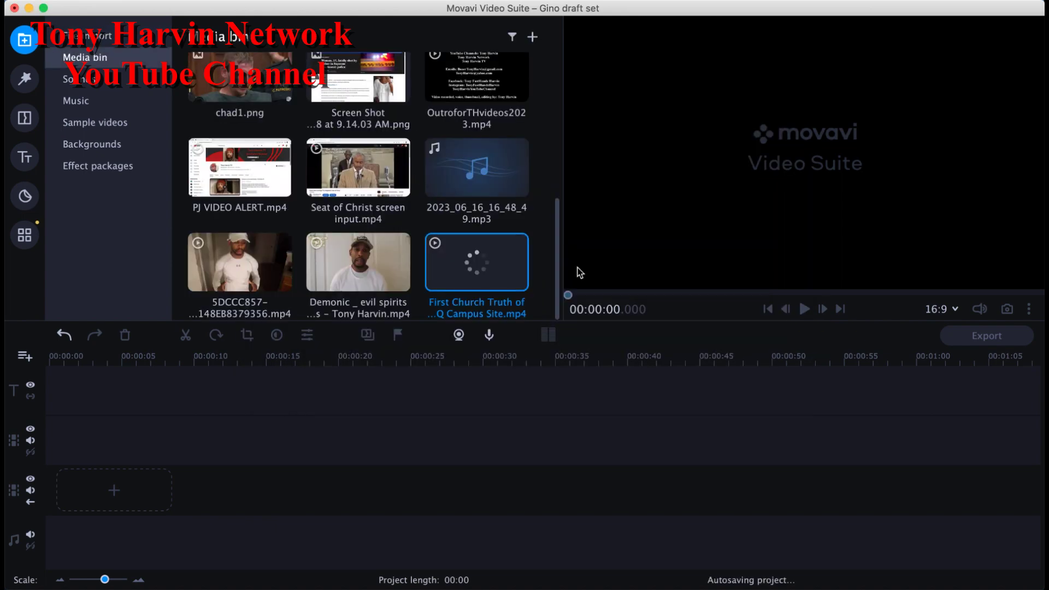
pyautogui.moveTo(493, 269); pyautogui.dragTo(227, 516)
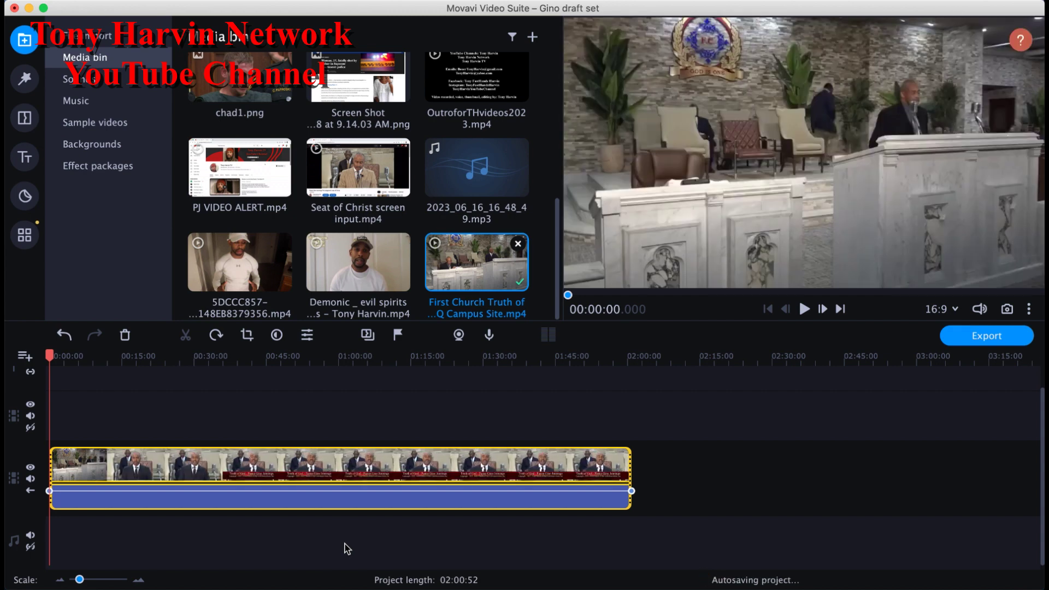
# Step: Preview the broadcast at points from about 40 minutes to 1:24:27, then zoom the timeline in
pyautogui.click(343, 465)
pyautogui.click(279, 465)
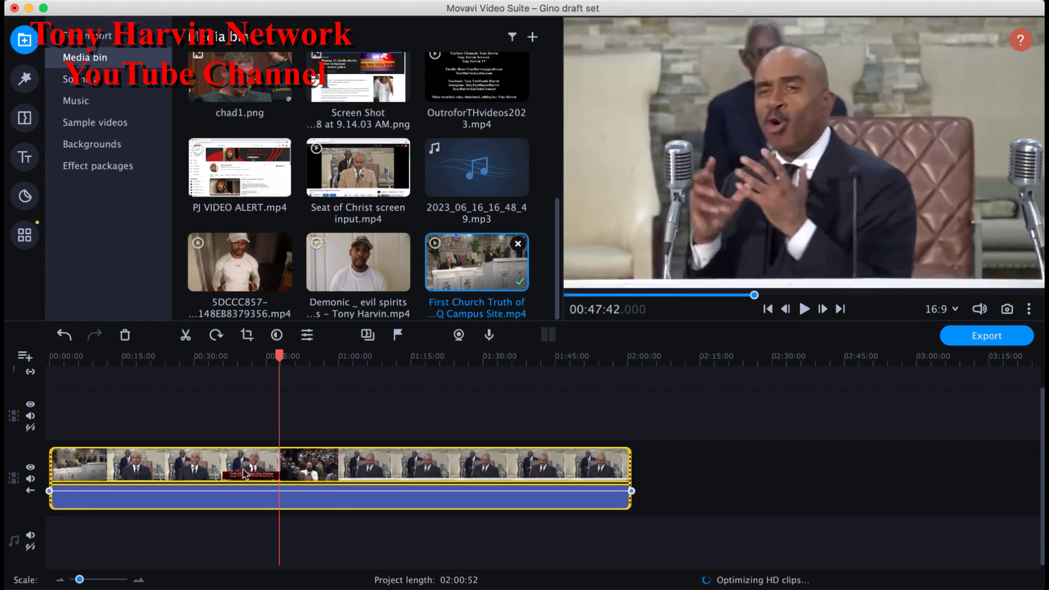
pyautogui.click(243, 473)
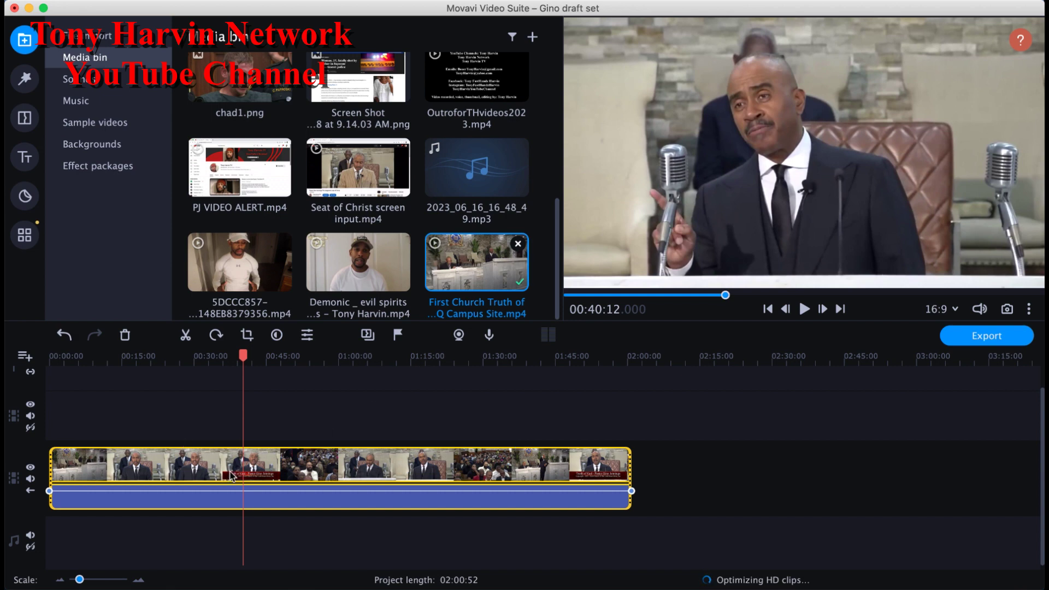
pyautogui.click(324, 458)
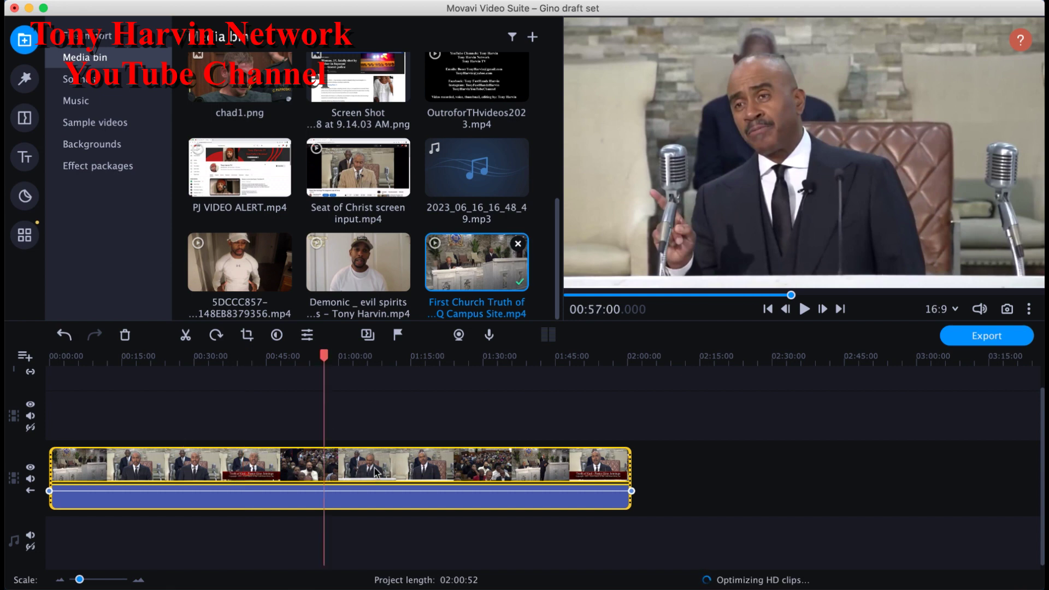
pyautogui.click(408, 467)
pyautogui.click(457, 462)
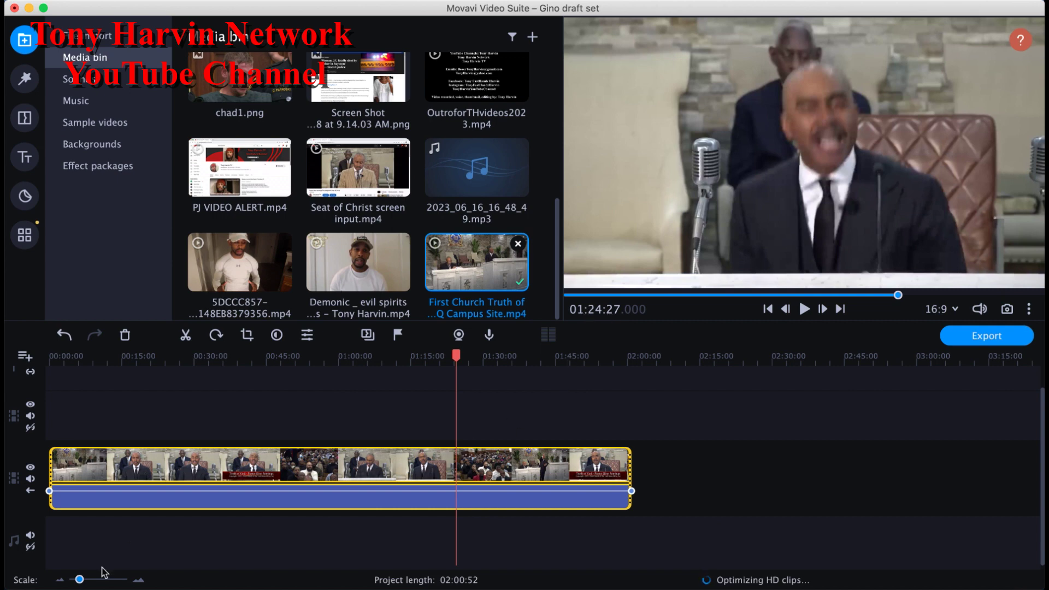
pyautogui.moveTo(79, 579); pyautogui.dragTo(85, 579)
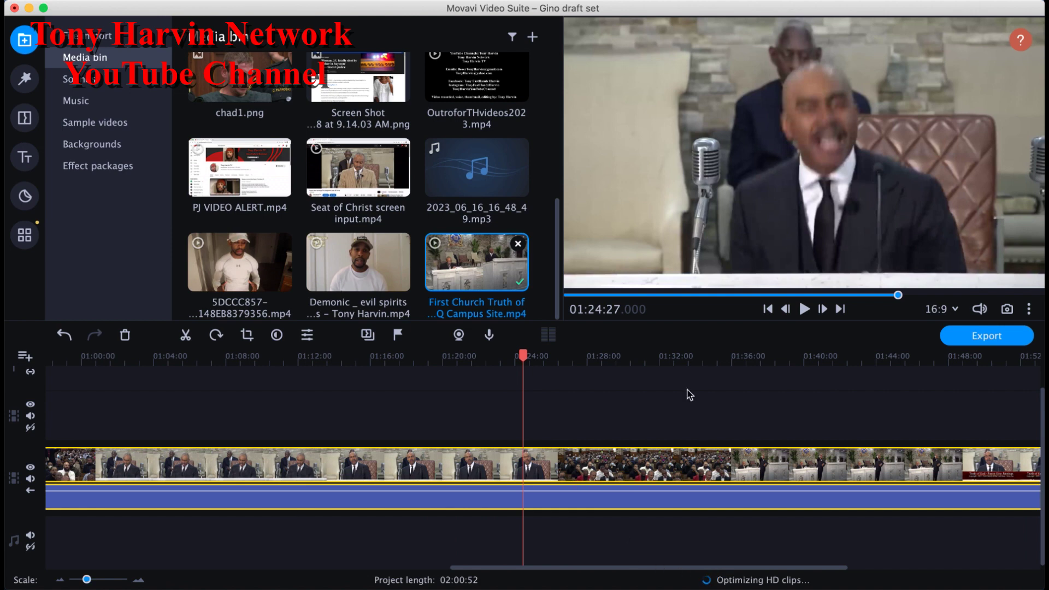
# Step: Scan the broadcast between about 1:41:33 and 1:37:55 to find the cut region
pyautogui.moveTo(898, 295); pyautogui.dragTo(942, 297)
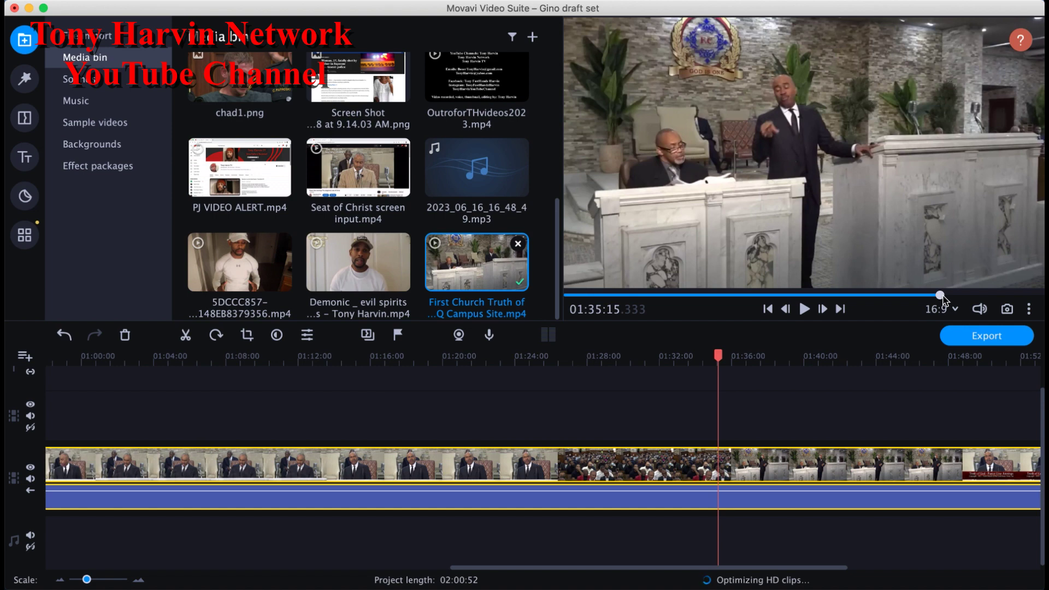
pyautogui.click(832, 459)
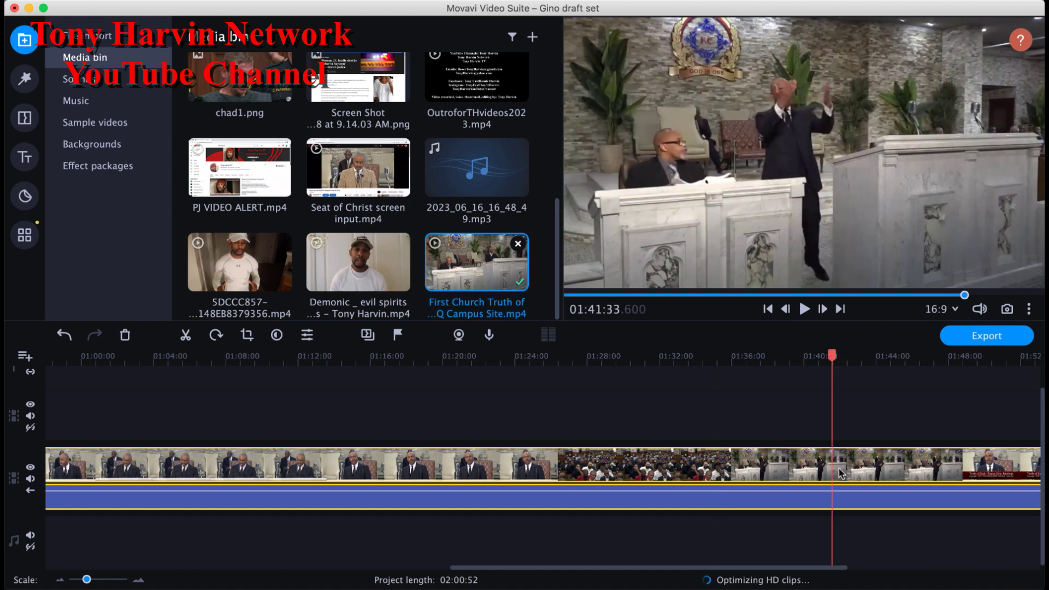
pyautogui.click(820, 461)
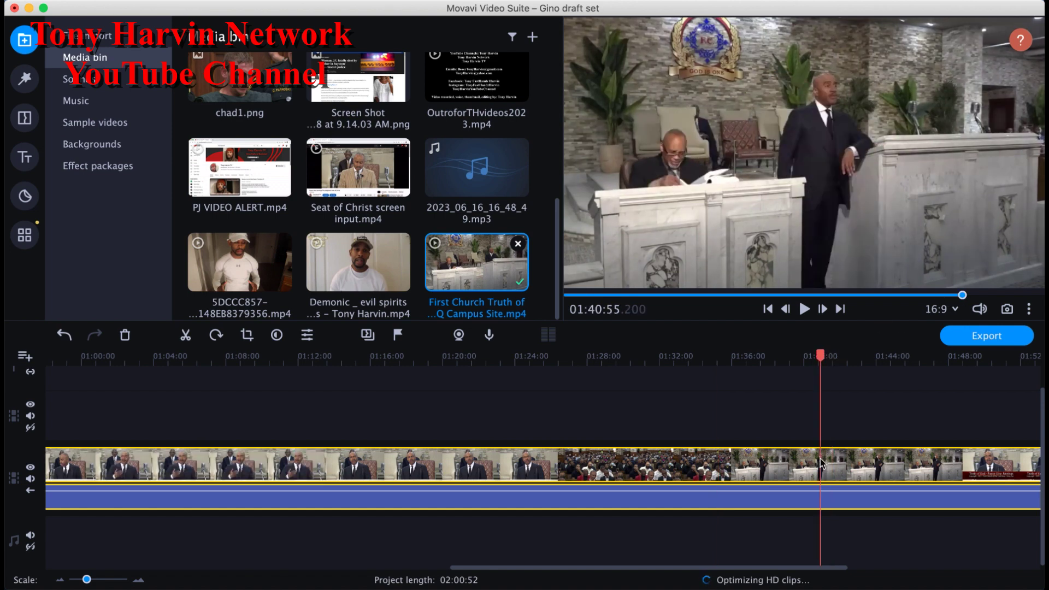
pyautogui.click(813, 463)
pyautogui.click(802, 468)
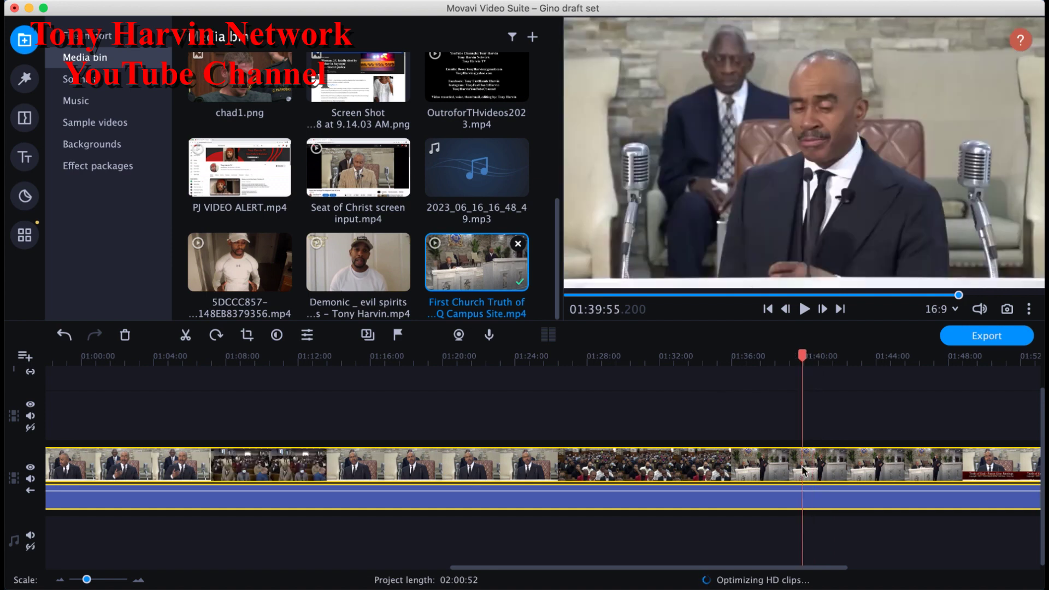
pyautogui.click(785, 472)
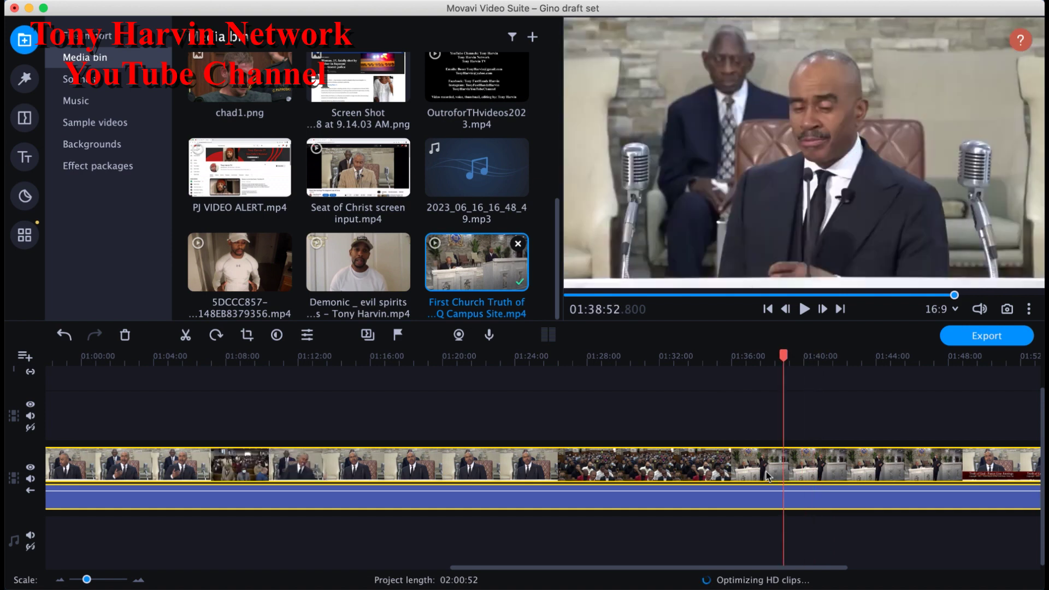
pyautogui.click(766, 475)
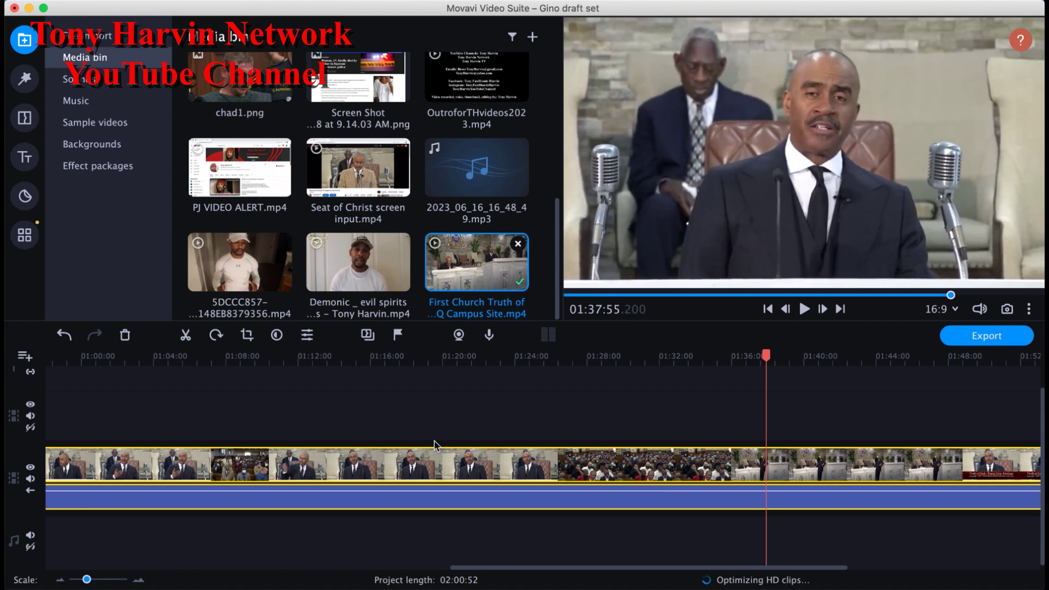
# Step: Zoom in further and fine-tune the playhead to exactly 01:39:13.500
pyautogui.moveTo(87, 579); pyautogui.dragTo(92, 583)
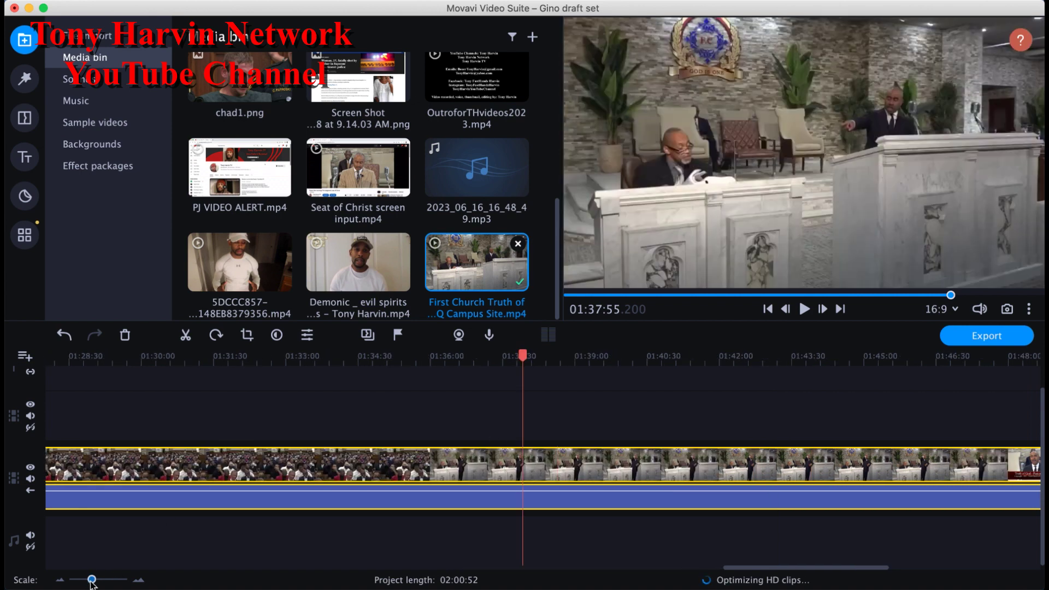
pyautogui.click(840, 470)
pyautogui.click(738, 459)
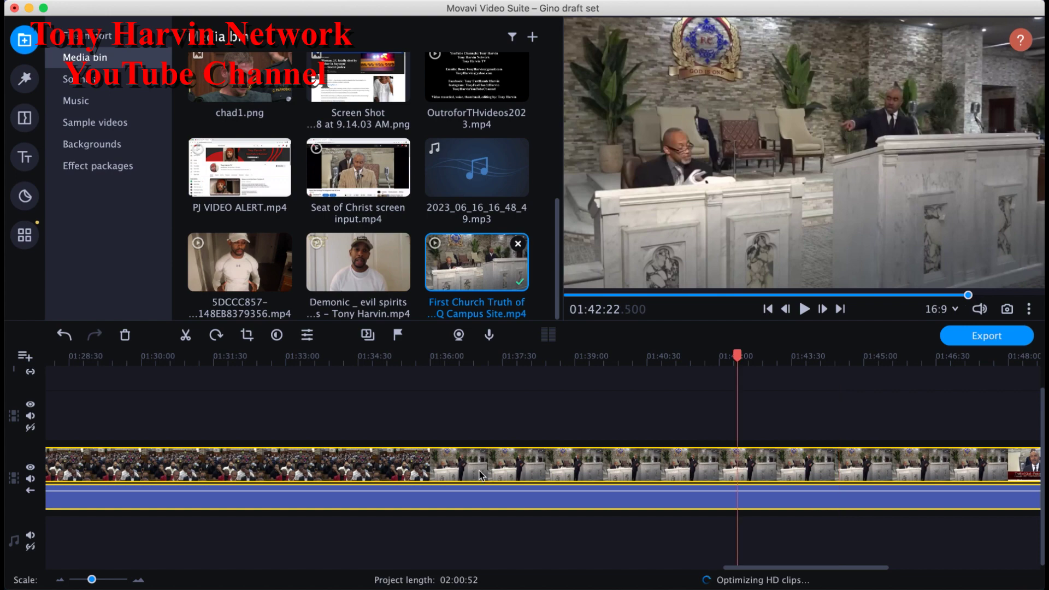
pyautogui.click(479, 474)
pyautogui.click(514, 470)
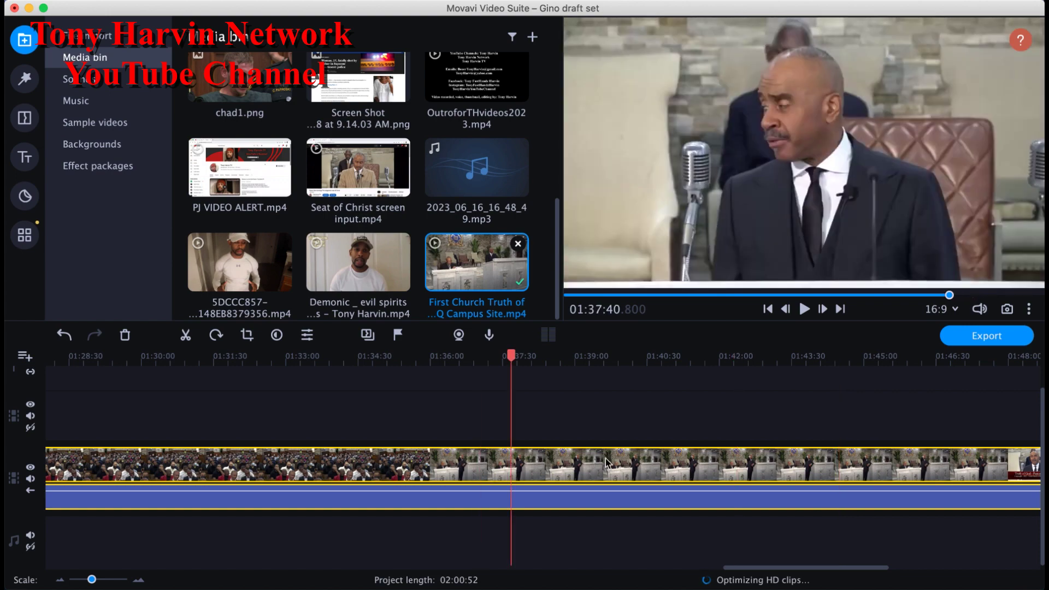
pyautogui.click(602, 467)
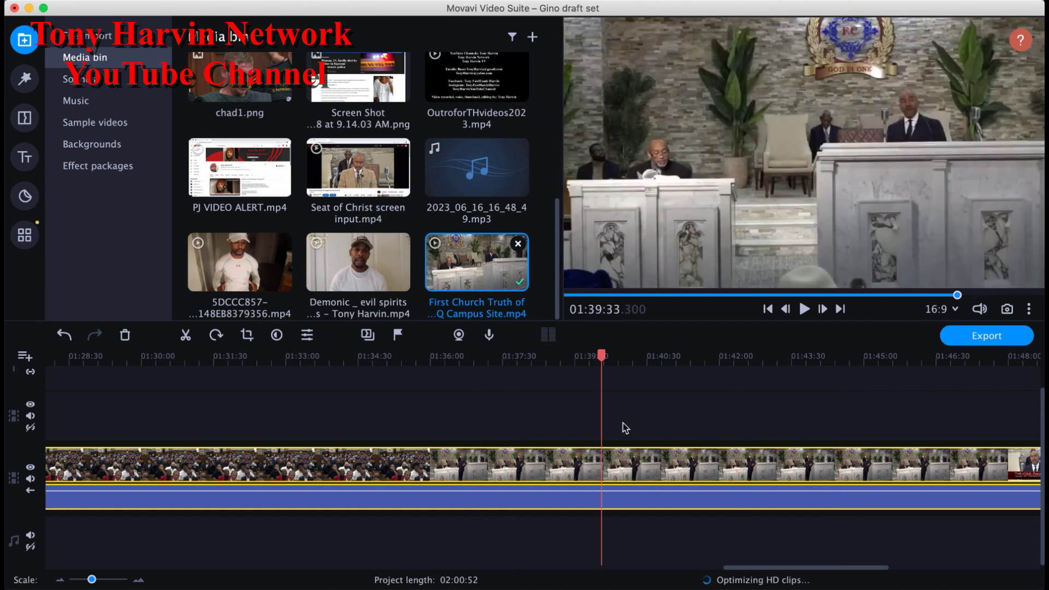
pyautogui.moveTo(602, 357); pyautogui.dragTo(584, 358)
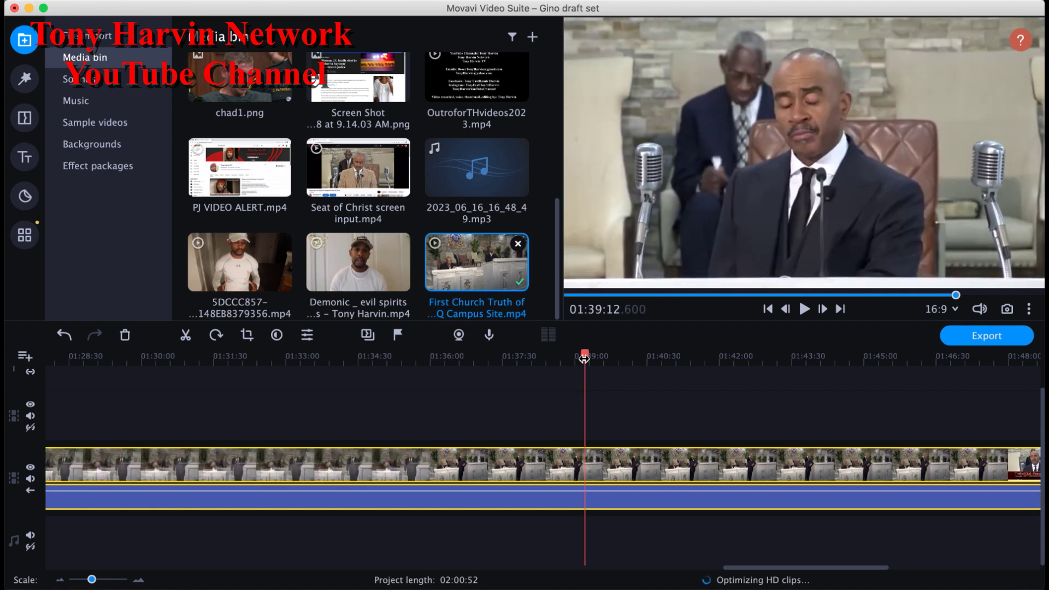
pyautogui.moveTo(584, 358); pyautogui.dragTo(586, 358)
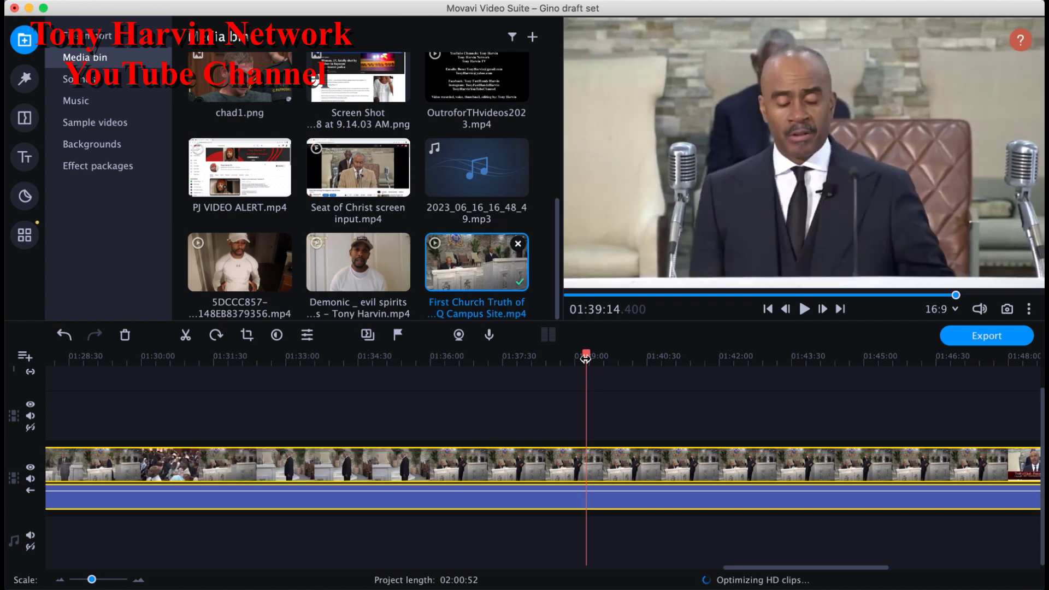
pyautogui.moveTo(585, 358); pyautogui.dragTo(585, 358)
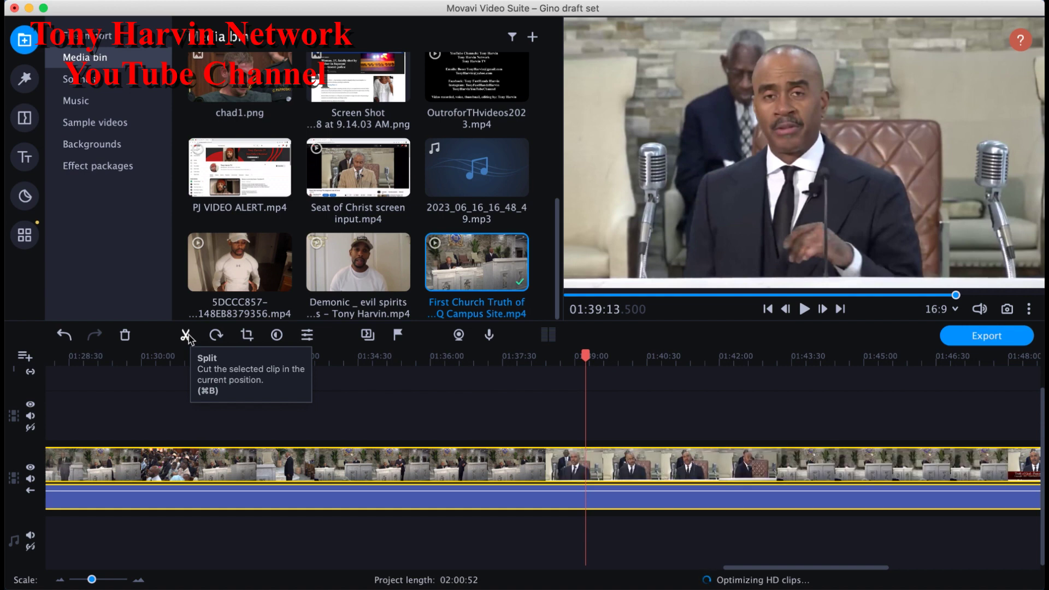
# Step: Split the sermon clip at 01:39:13.500 and select the right-hand piece
pyautogui.click(186, 338)
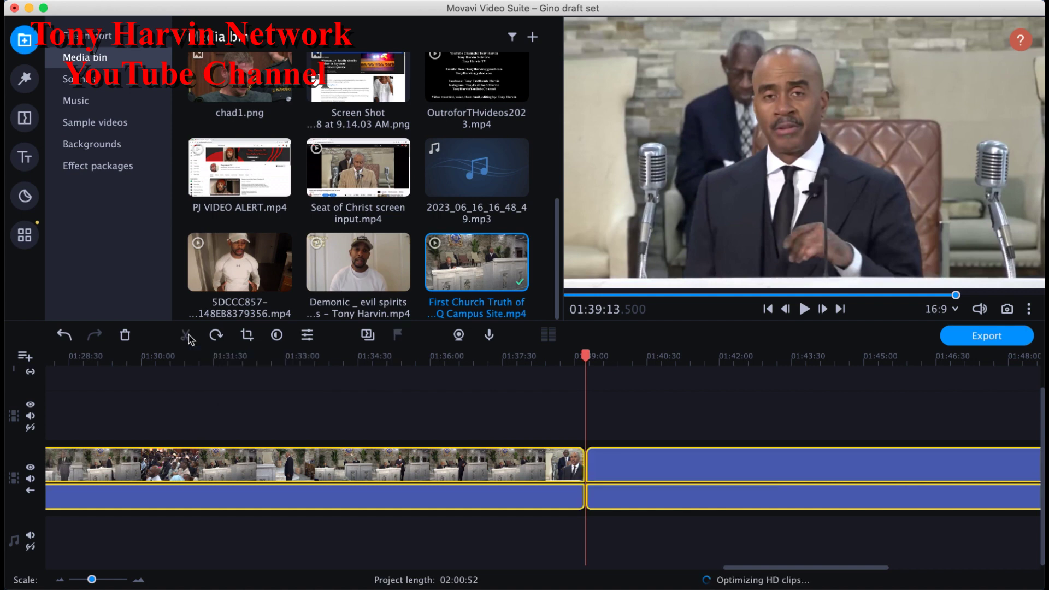
pyautogui.click(510, 465)
pyautogui.click(700, 465)
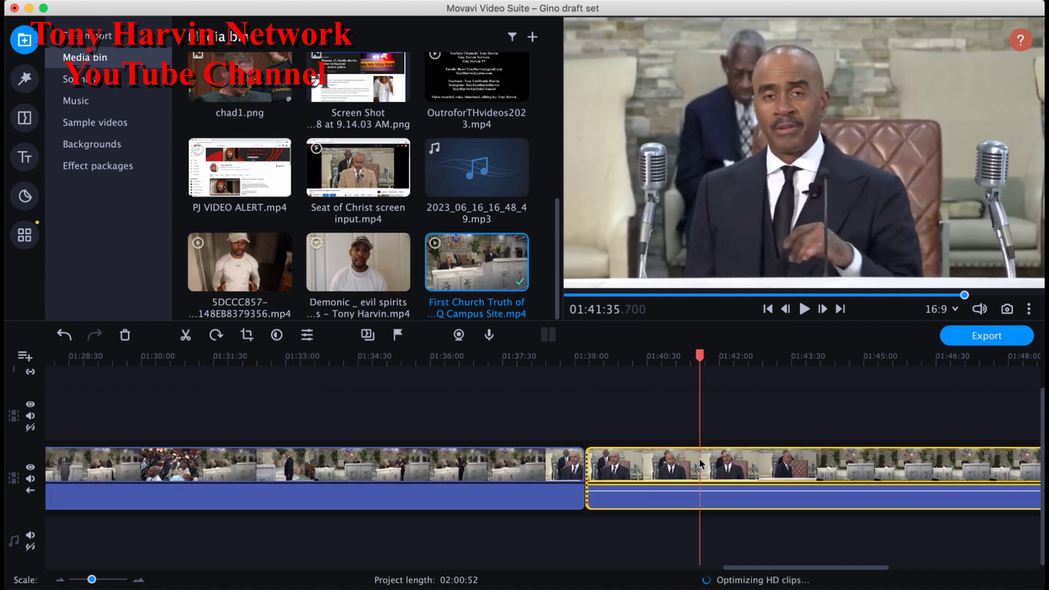
pyautogui.click(768, 310)
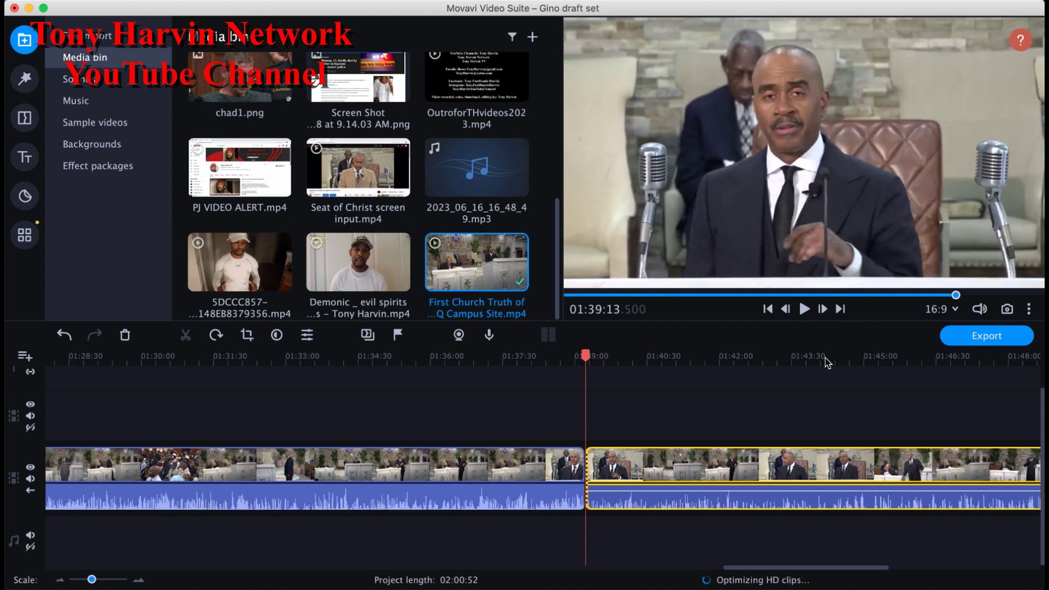
# Step: Preview the second piece from 01:44:47 to 01:50:42, zooming the timeline out
pyautogui.click(855, 459)
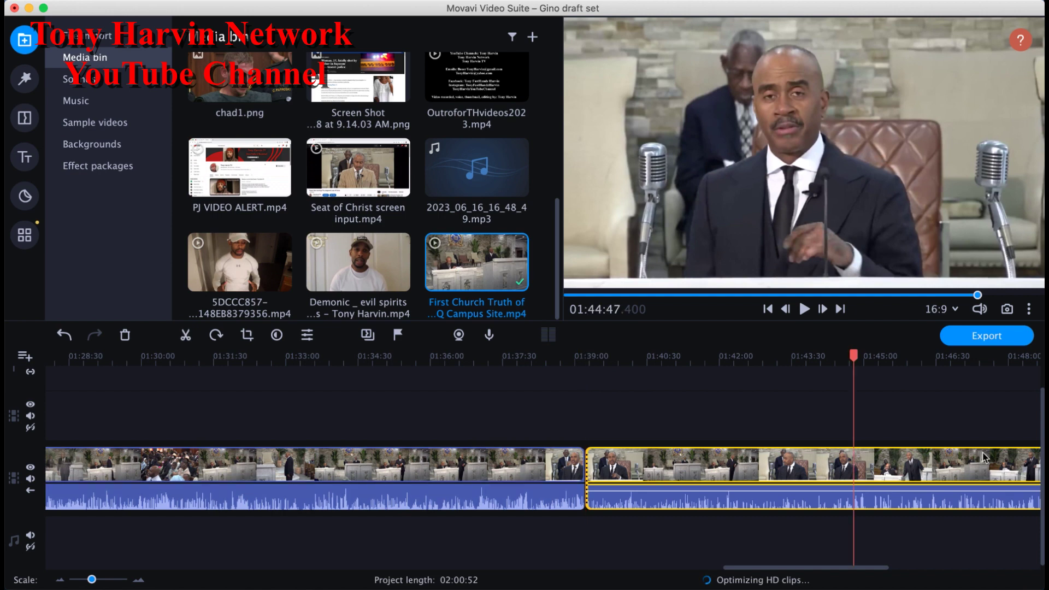
pyautogui.click(984, 458)
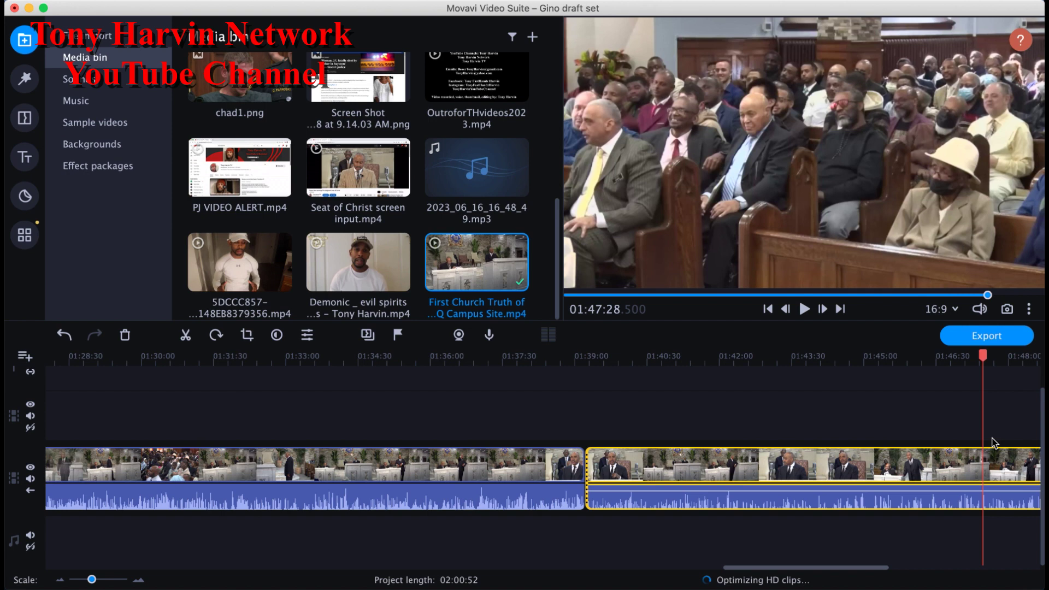
pyautogui.click(1014, 465)
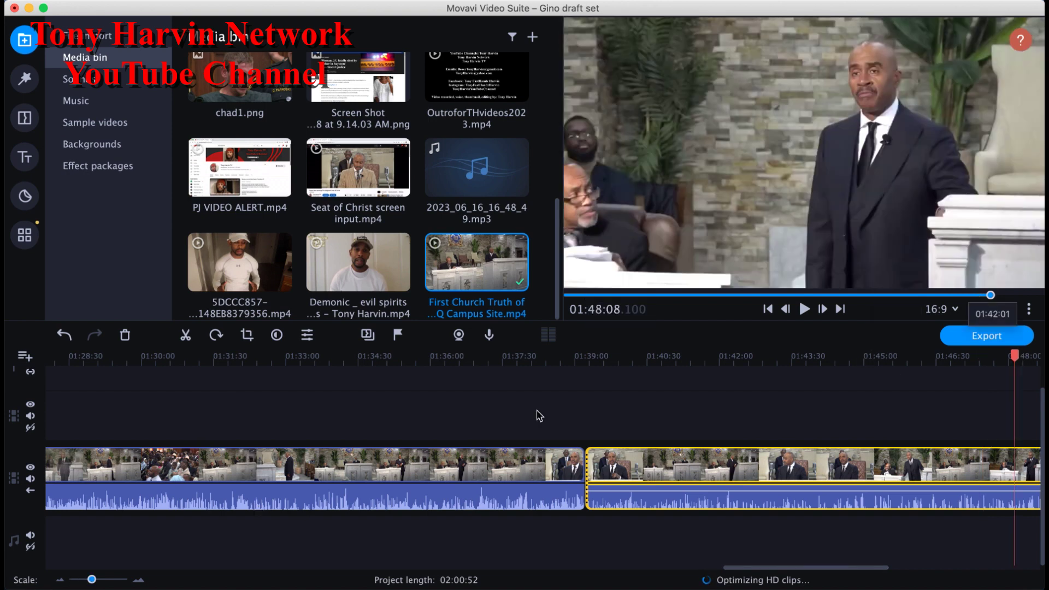
pyautogui.moveTo(92, 579); pyautogui.dragTo(87, 579)
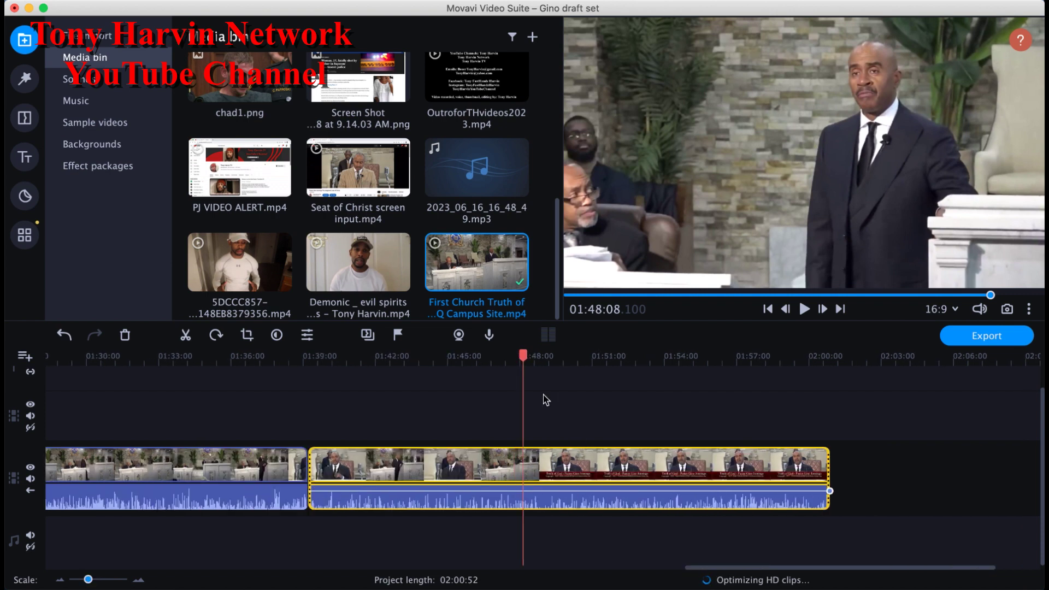
pyautogui.click(535, 453)
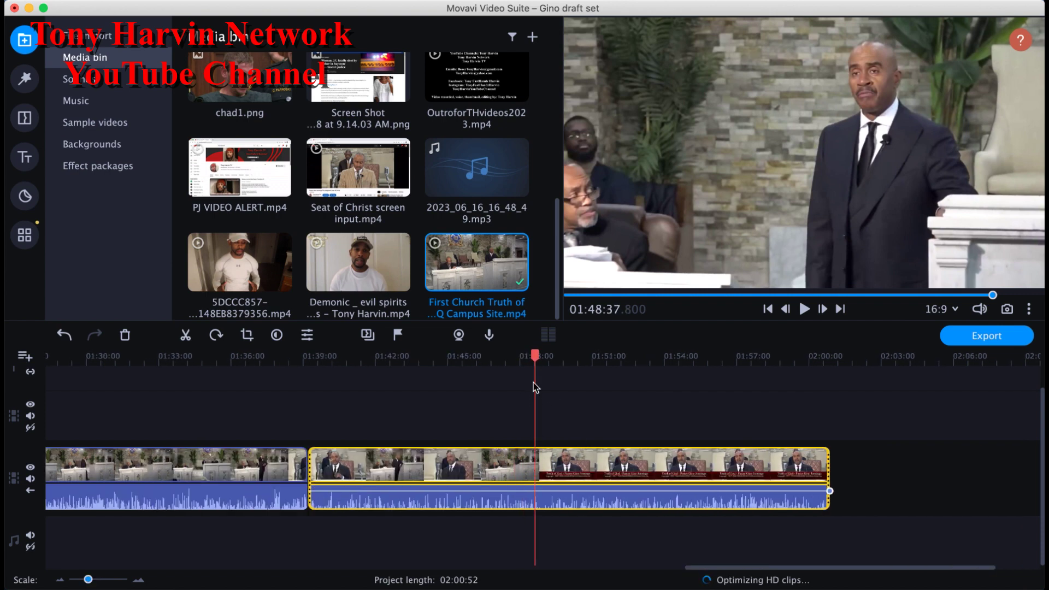
pyautogui.click(551, 464)
pyautogui.click(568, 468)
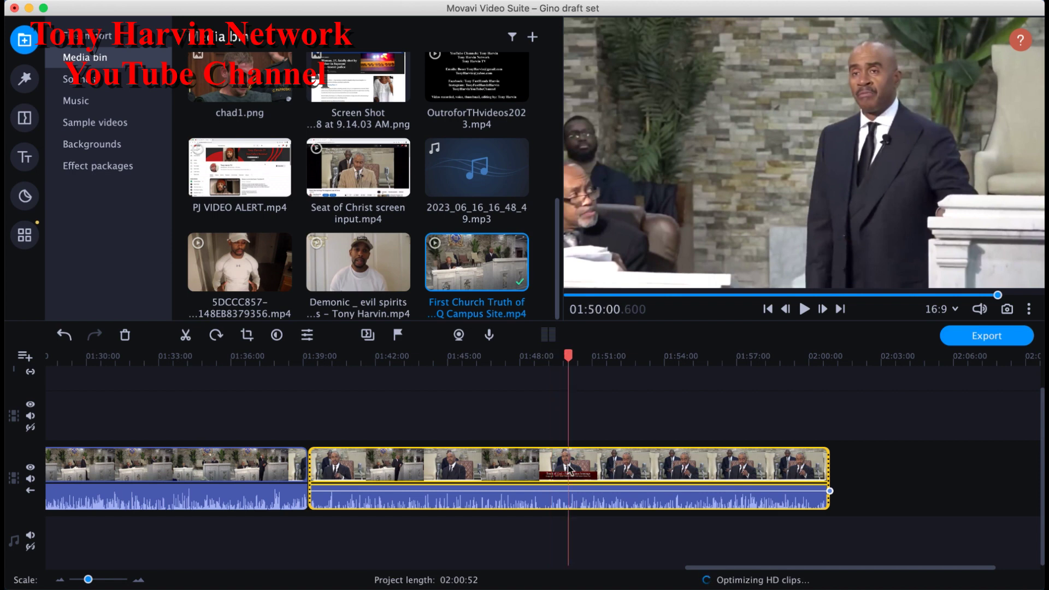
pyautogui.click(585, 470)
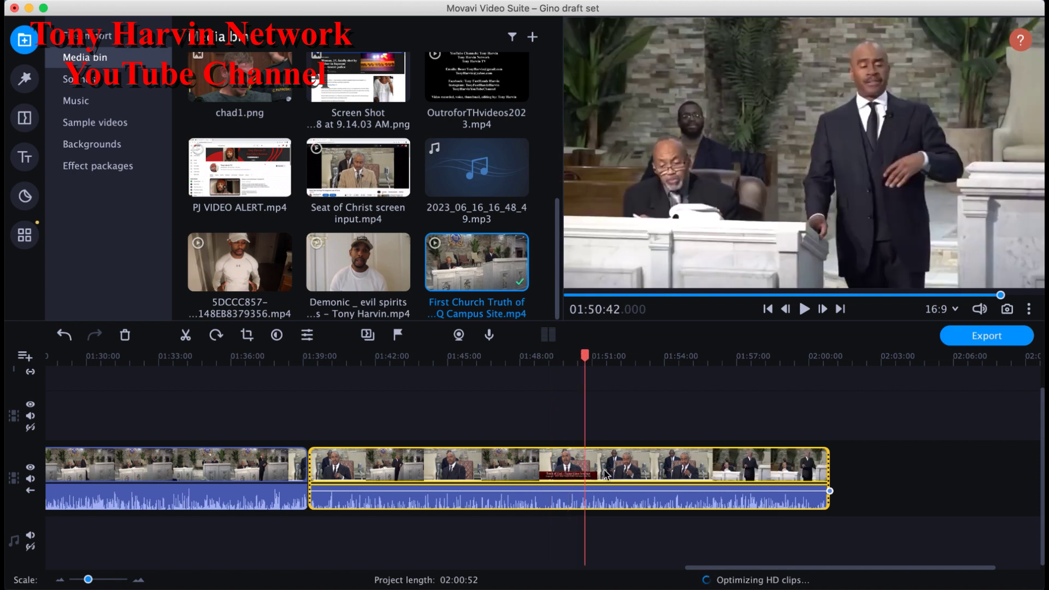
# Step: Narrow in on the next cut point, scrubbing the playhead to about 01:54:23
pyautogui.click(604, 473)
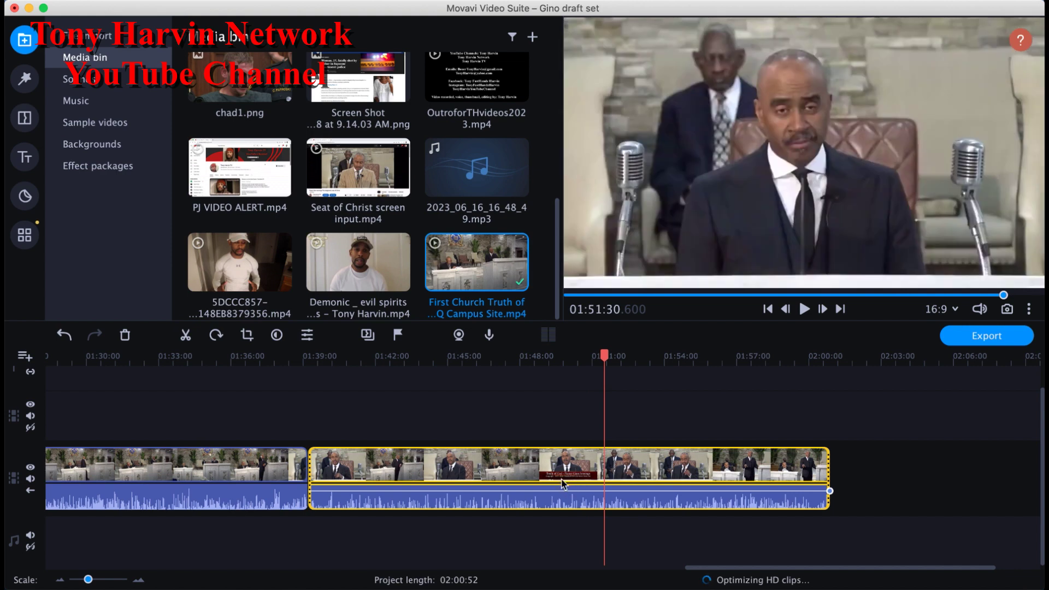
pyautogui.click(566, 483)
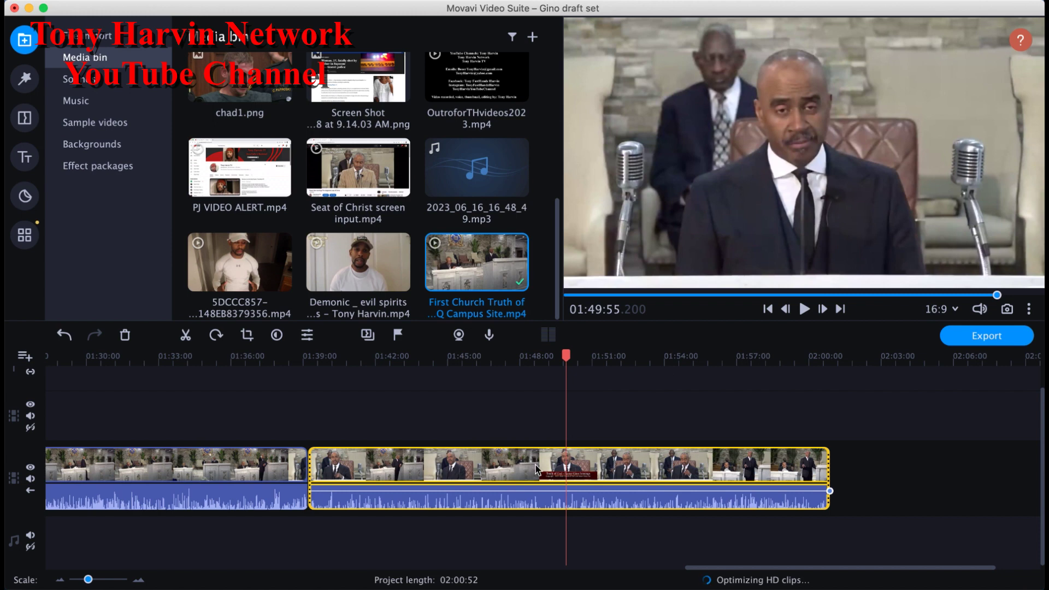
pyautogui.click(547, 473)
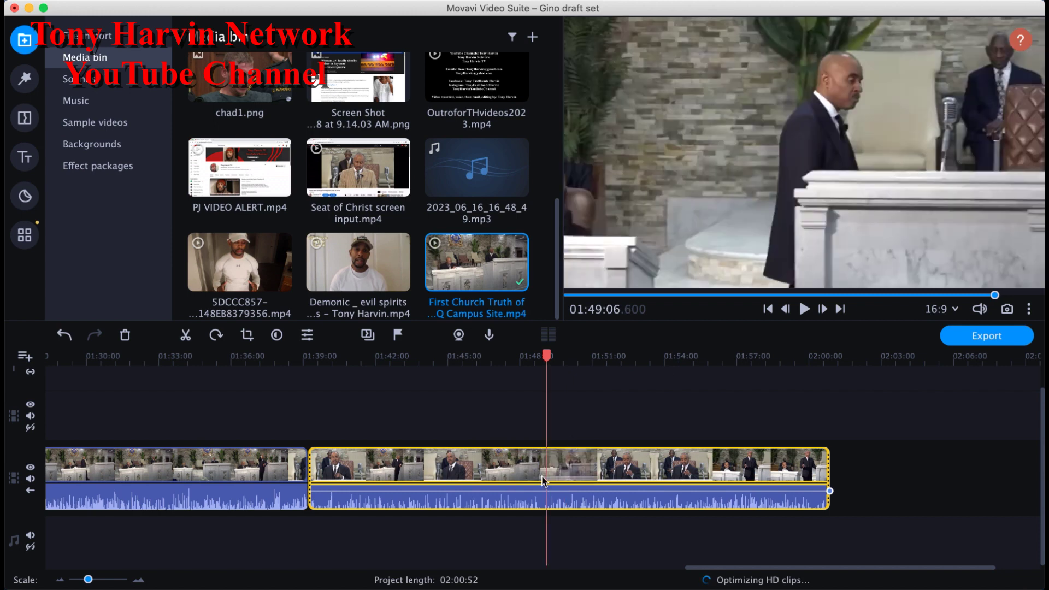
pyautogui.click(568, 483)
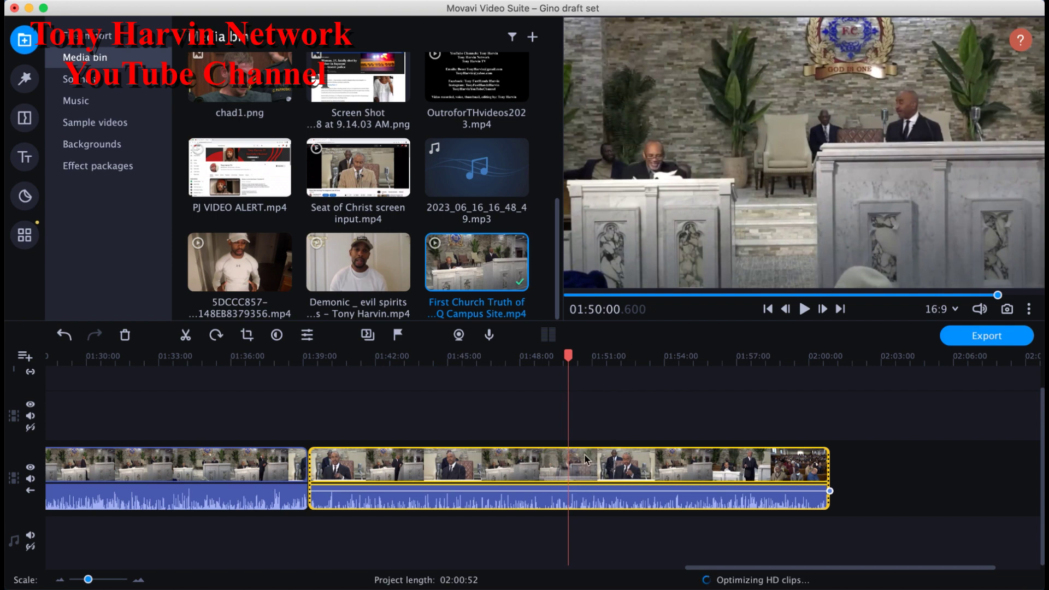
pyautogui.click(587, 473)
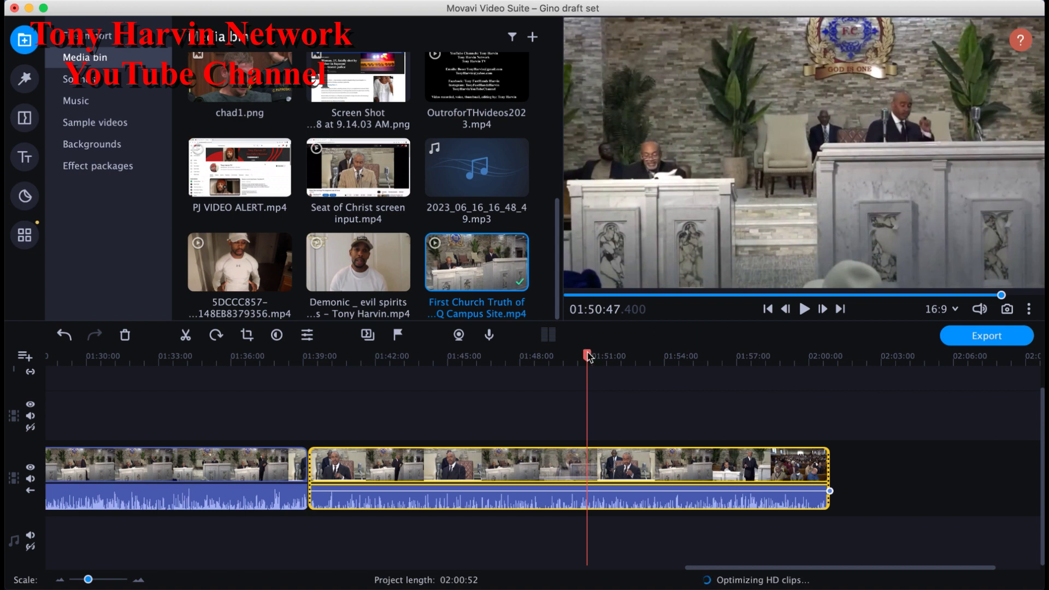
pyautogui.moveTo(587, 357); pyautogui.dragTo(665, 370)
pyautogui.moveTo(671, 371); pyautogui.dragTo(680, 371)
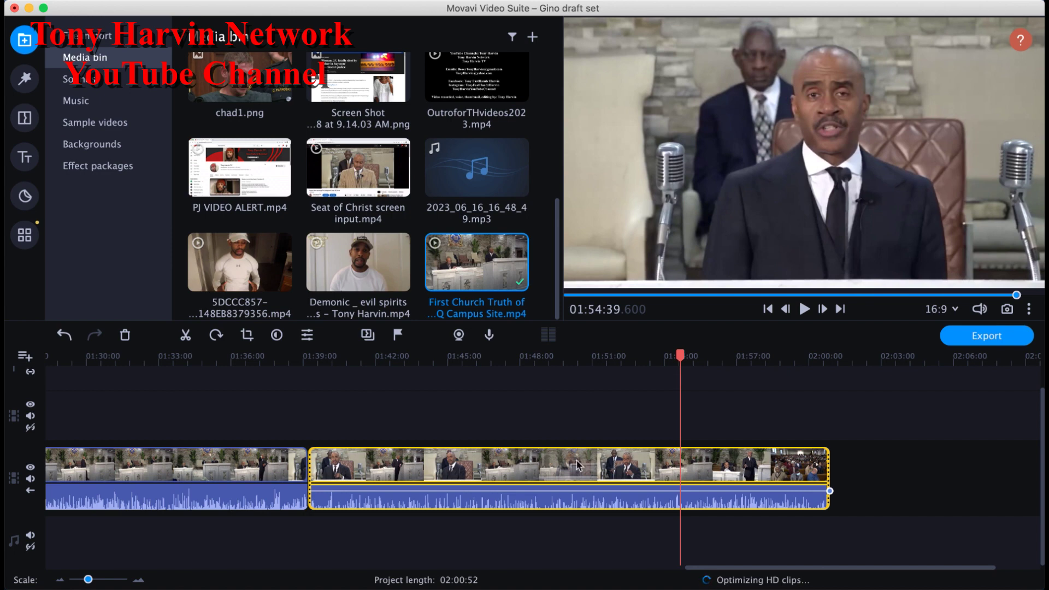
# Step: Zoom in, fine-tune the playhead to 01:54:40, and split the clip there
pyautogui.moveTo(89, 582); pyautogui.dragTo(99, 582)
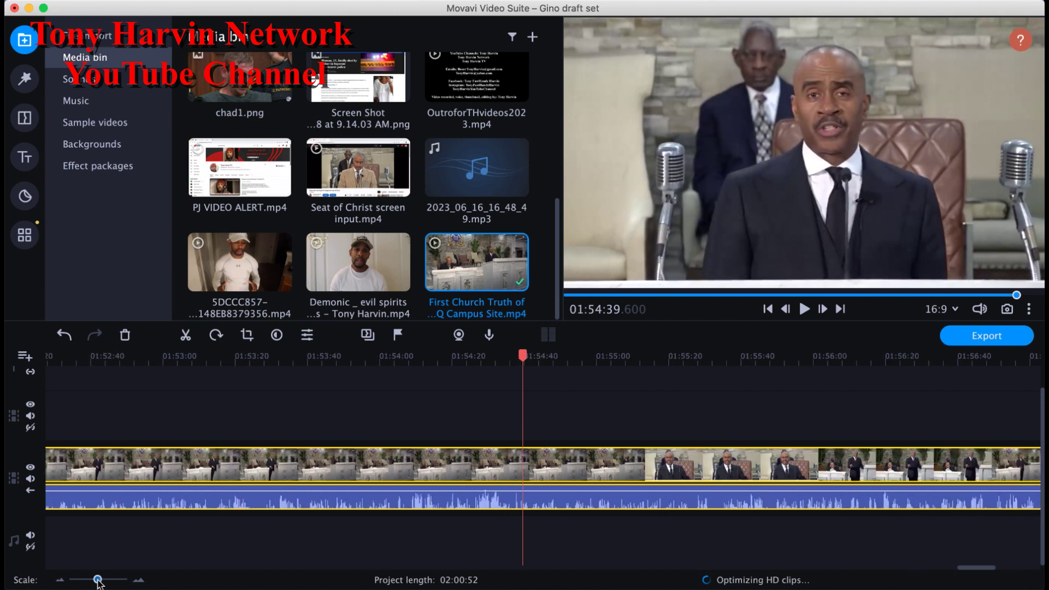
pyautogui.moveTo(522, 355); pyautogui.dragTo(520, 356)
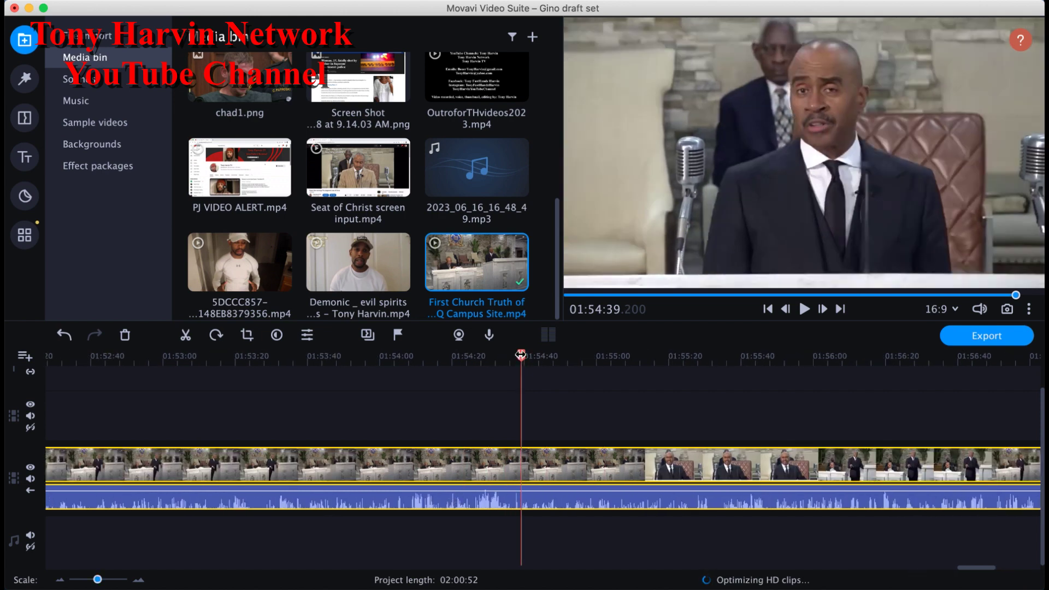
pyautogui.moveTo(520, 355); pyautogui.dragTo(519, 355)
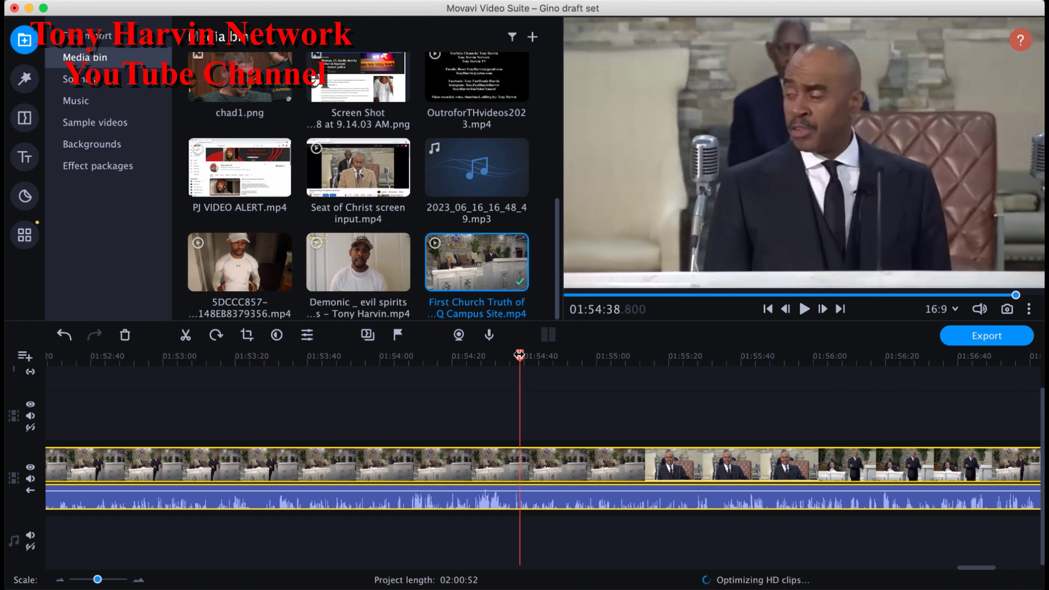
pyautogui.moveTo(519, 355); pyautogui.dragTo(523, 355)
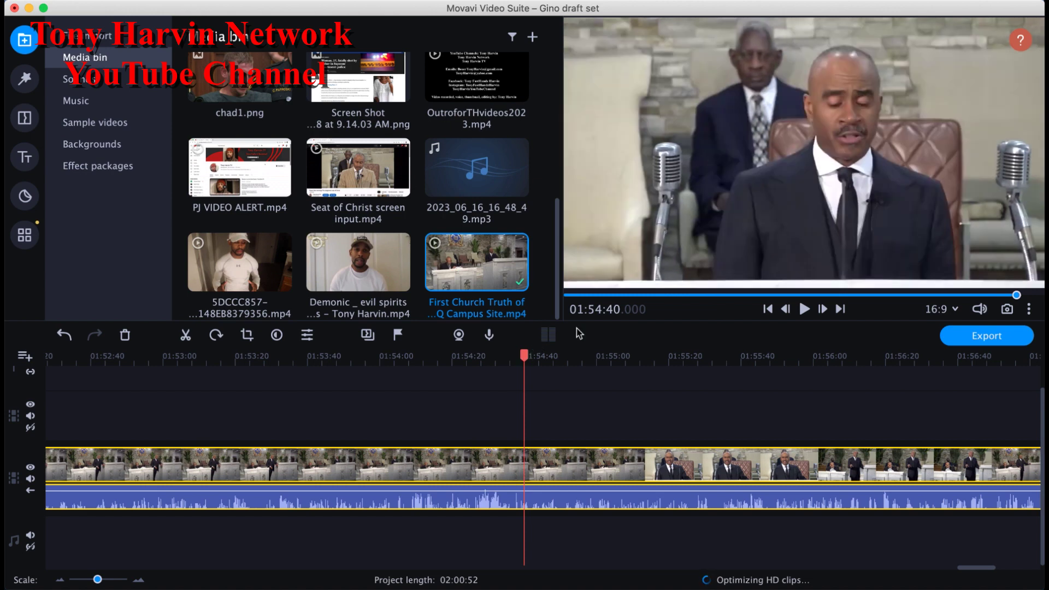
pyautogui.click(186, 336)
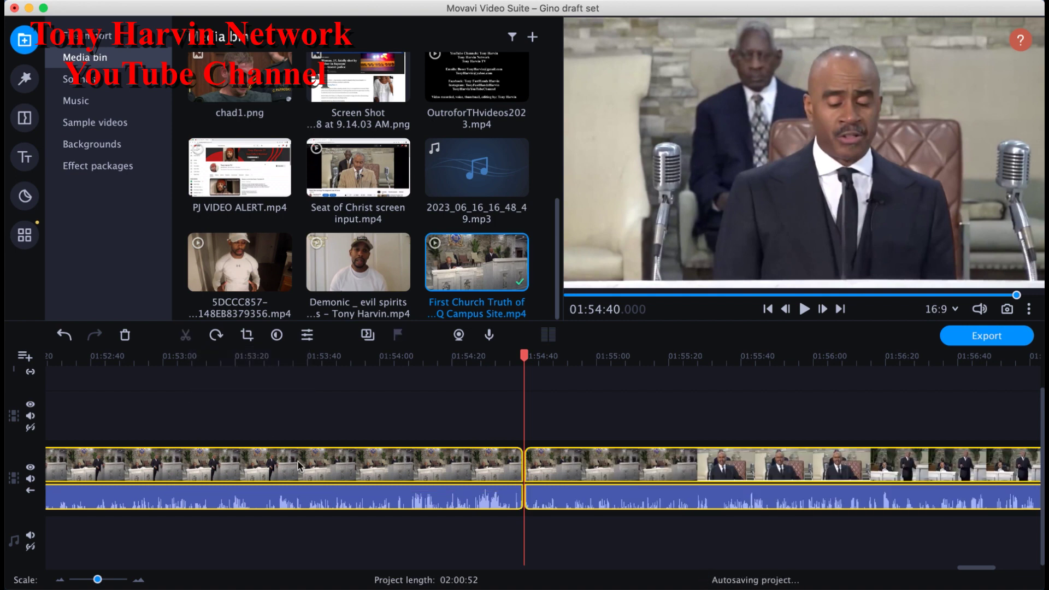
# Step: Select the piece after the new cut, preview it at 01:55:14, and zoom back out
pyautogui.click(585, 467)
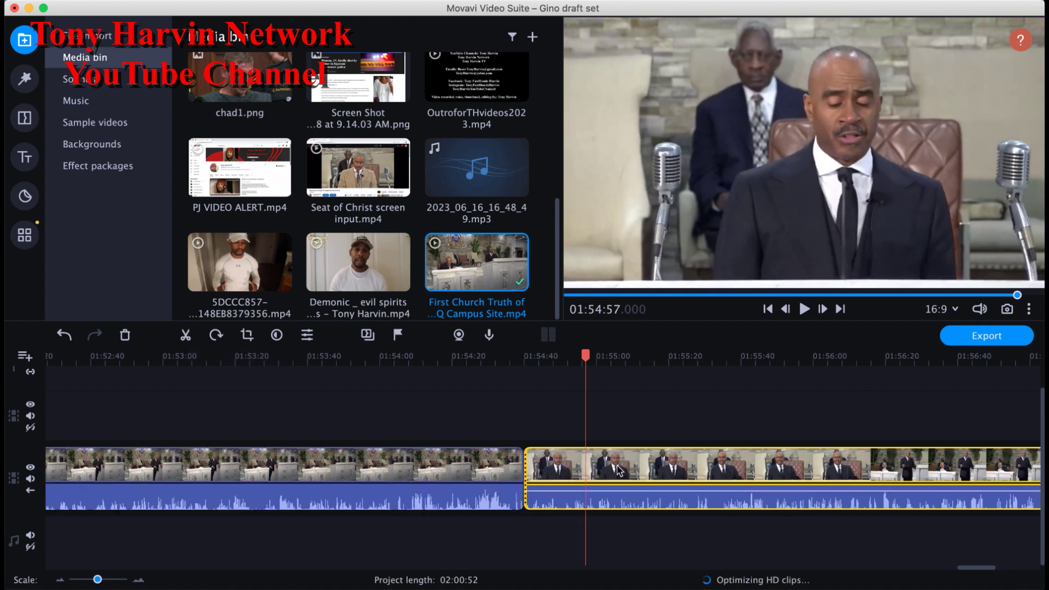
pyautogui.click(650, 468)
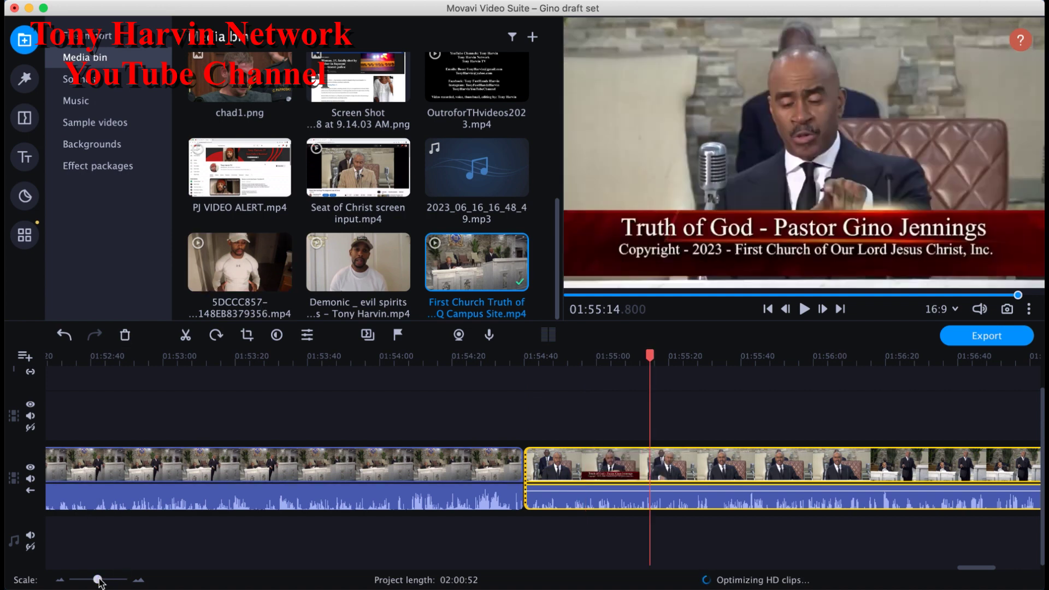
pyautogui.moveTo(98, 580); pyautogui.dragTo(87, 581)
# Step: Select each of the three sermon pieces in turn, previewing the middle one at 01:41:18
pyautogui.click(209, 483)
pyautogui.click(208, 483)
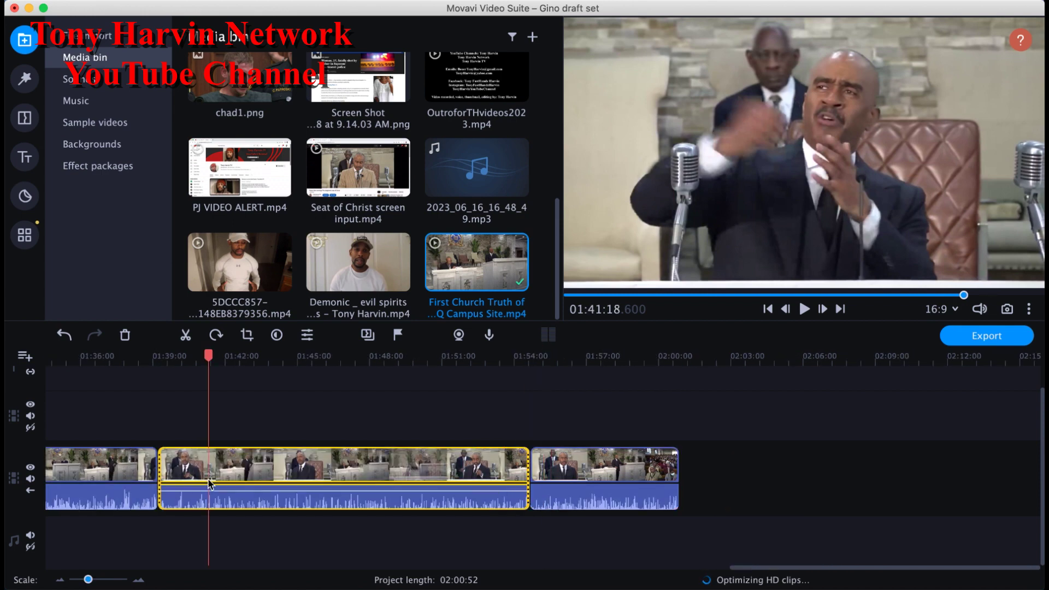
pyautogui.click(115, 481)
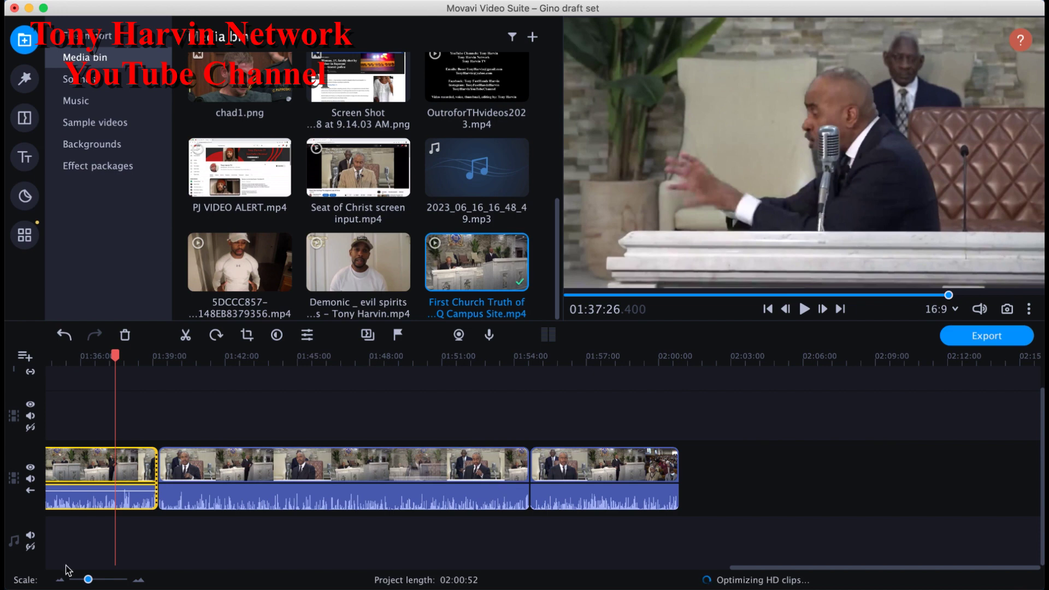
pyautogui.click(603, 473)
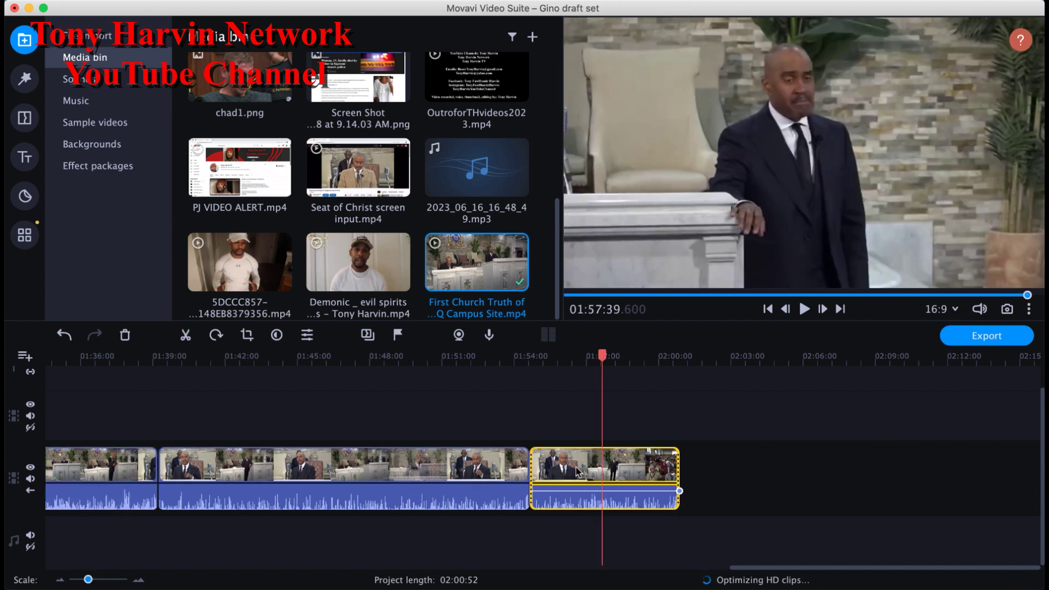
pyautogui.click(118, 467)
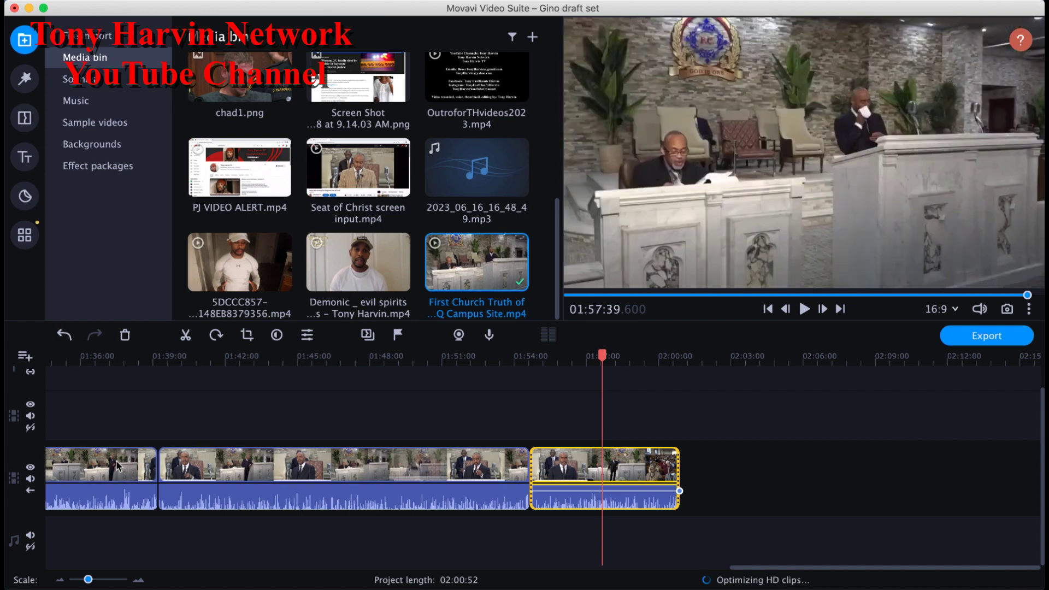
pyautogui.click(382, 461)
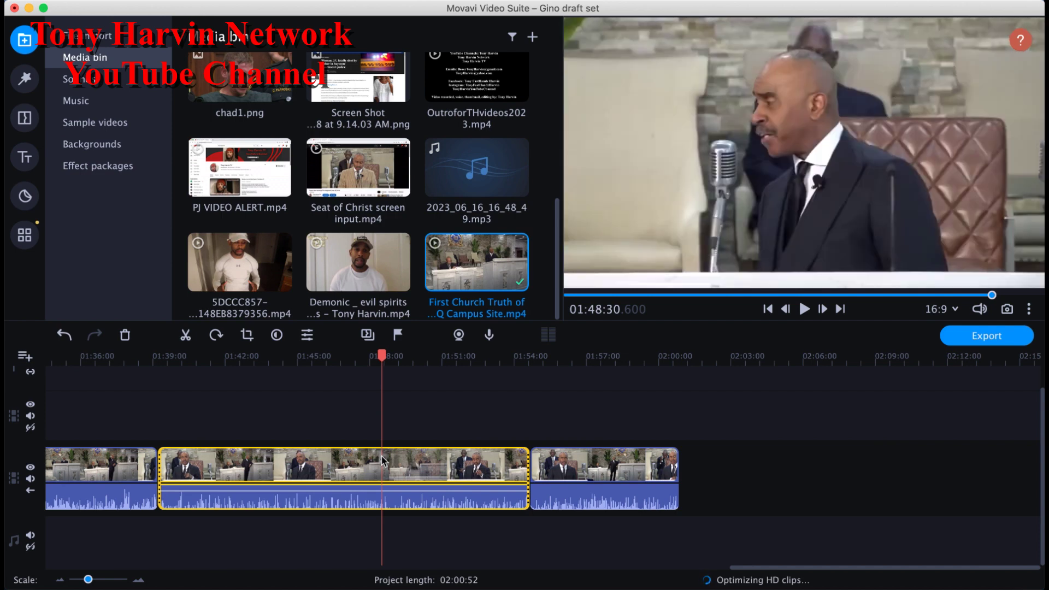
# Step: Delete the first sermon piece and then the remaining middle piece
pyautogui.click(142, 469)
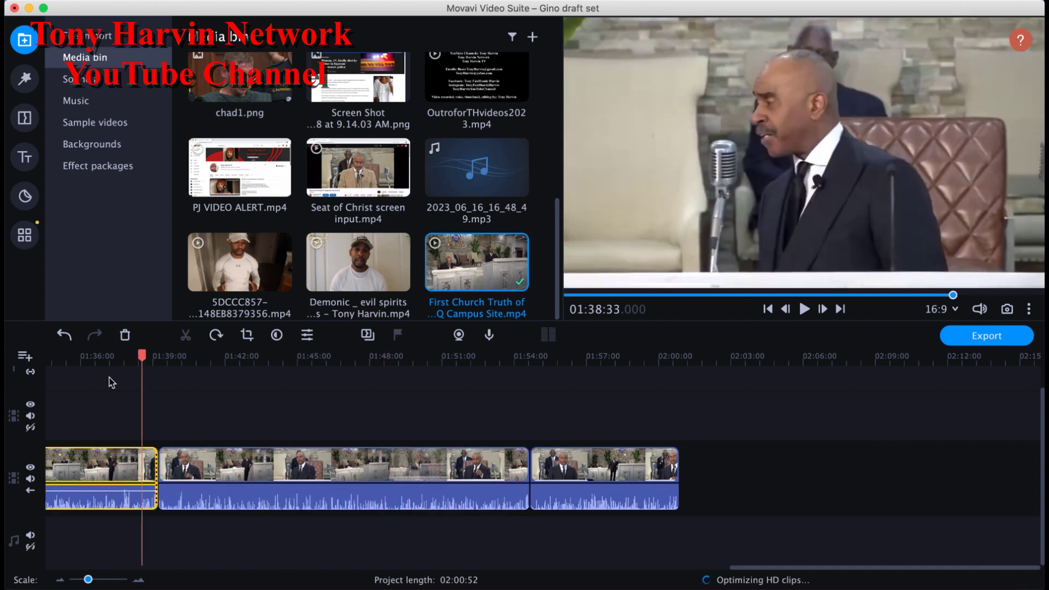
pyautogui.click(124, 336)
pyautogui.click(467, 465)
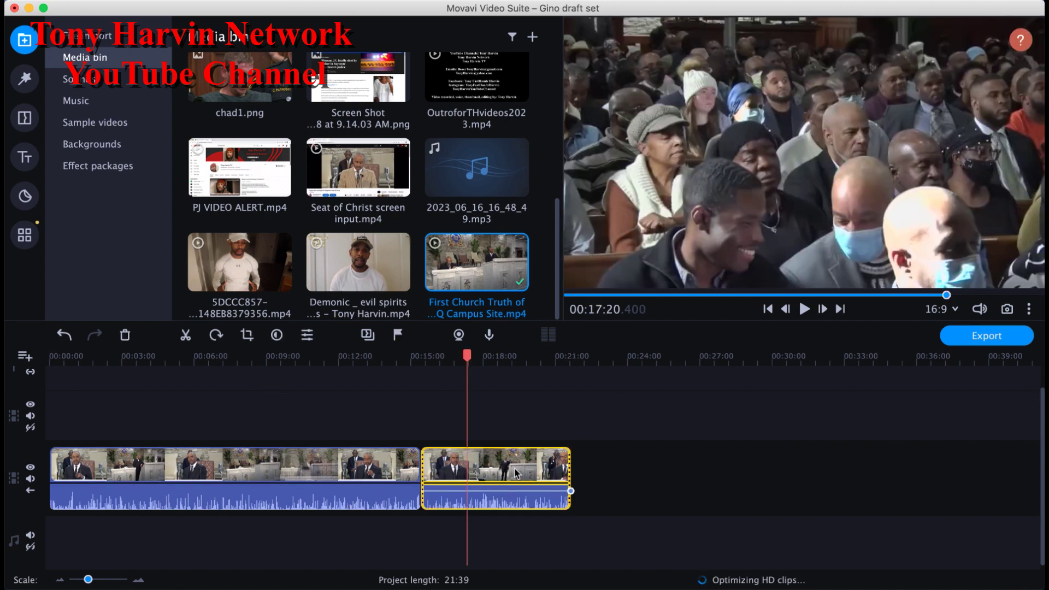
pyautogui.click(125, 335)
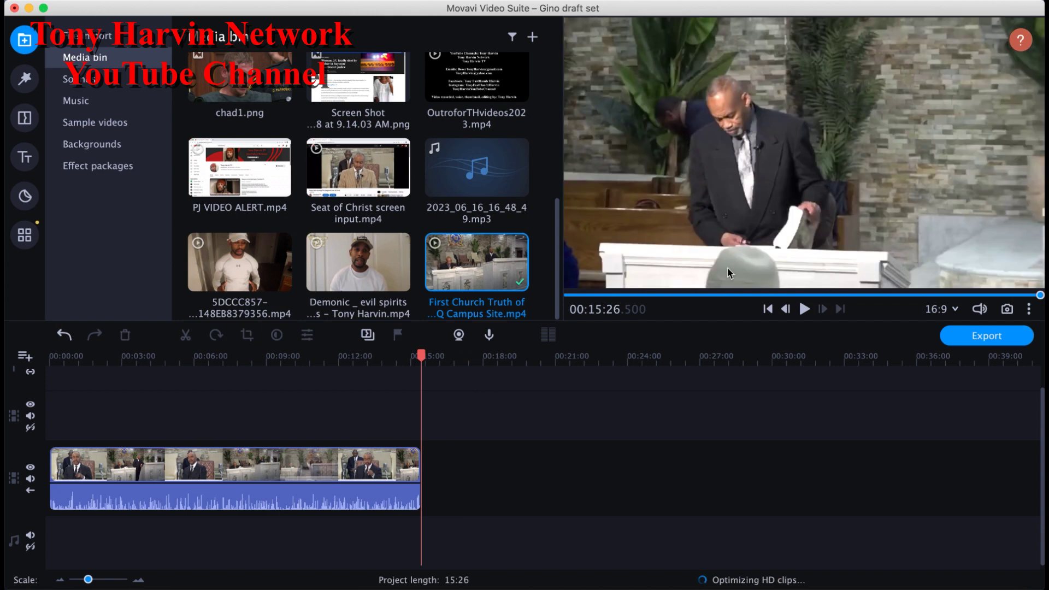
pyautogui.click(768, 310)
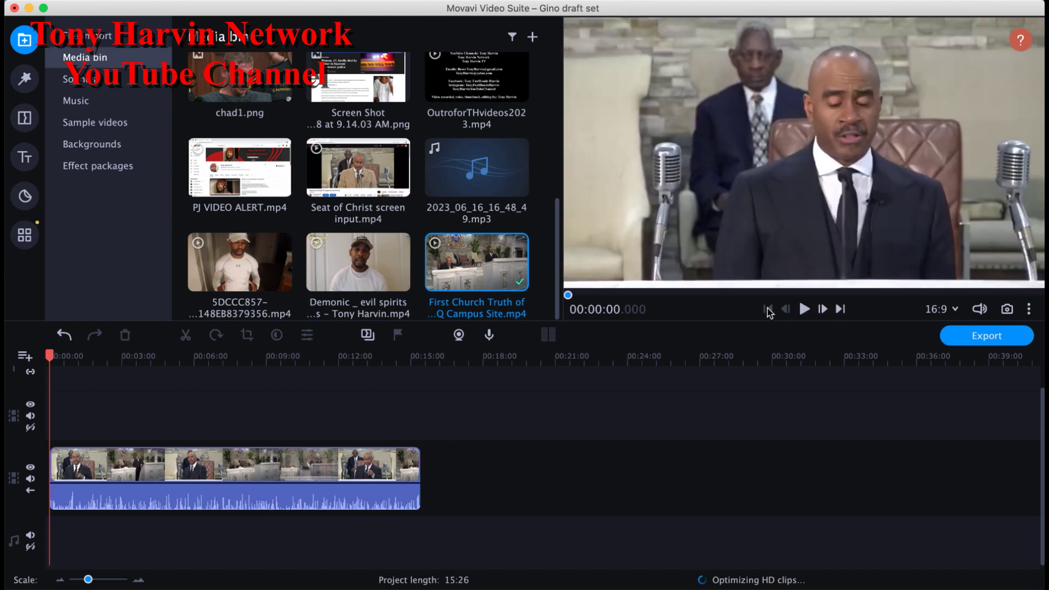
pyautogui.click(804, 310)
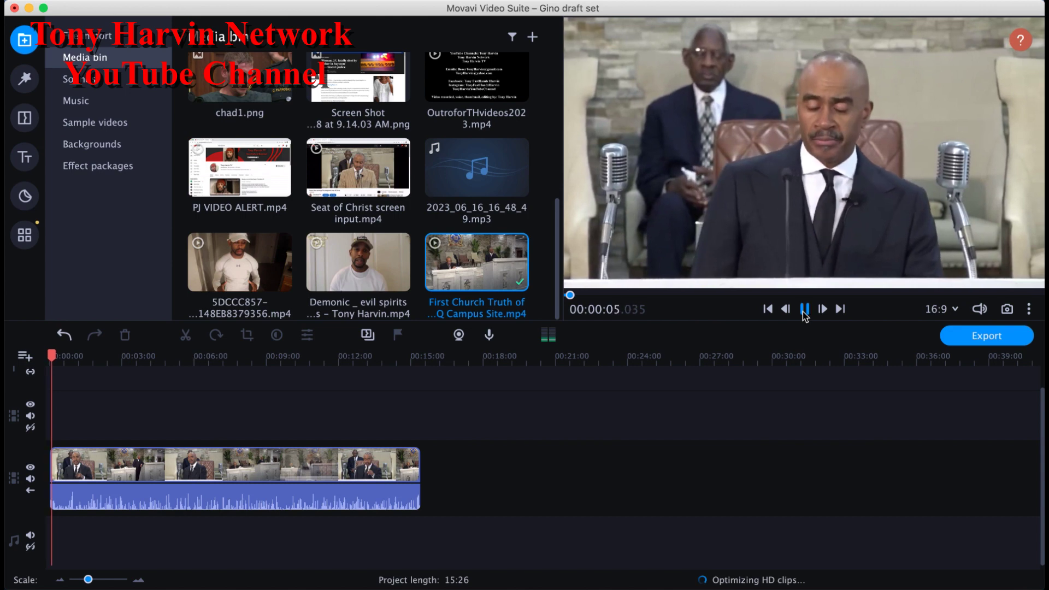
pyautogui.click(803, 311)
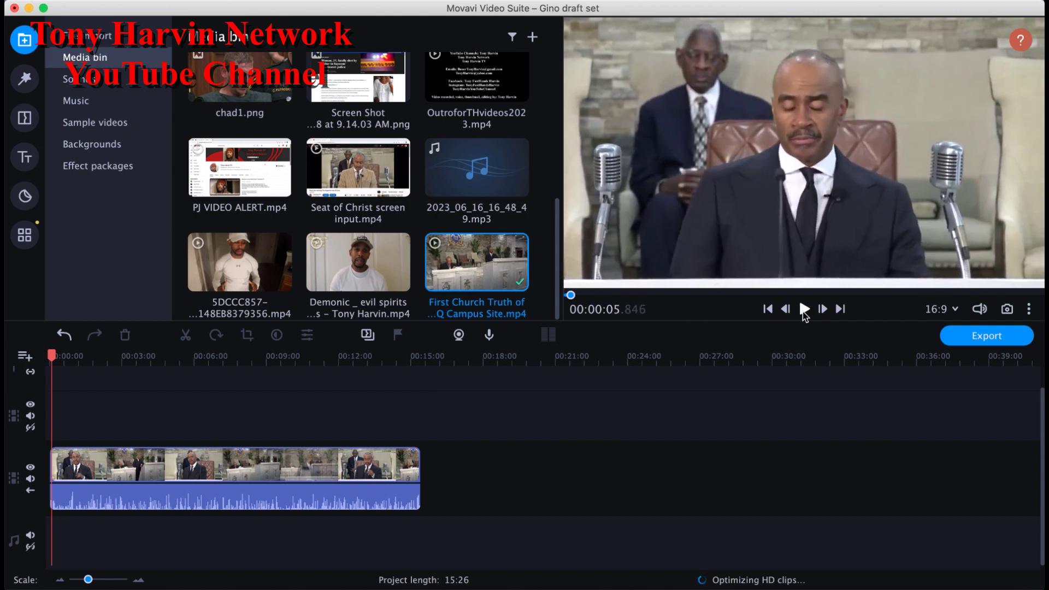
pyautogui.click(768, 310)
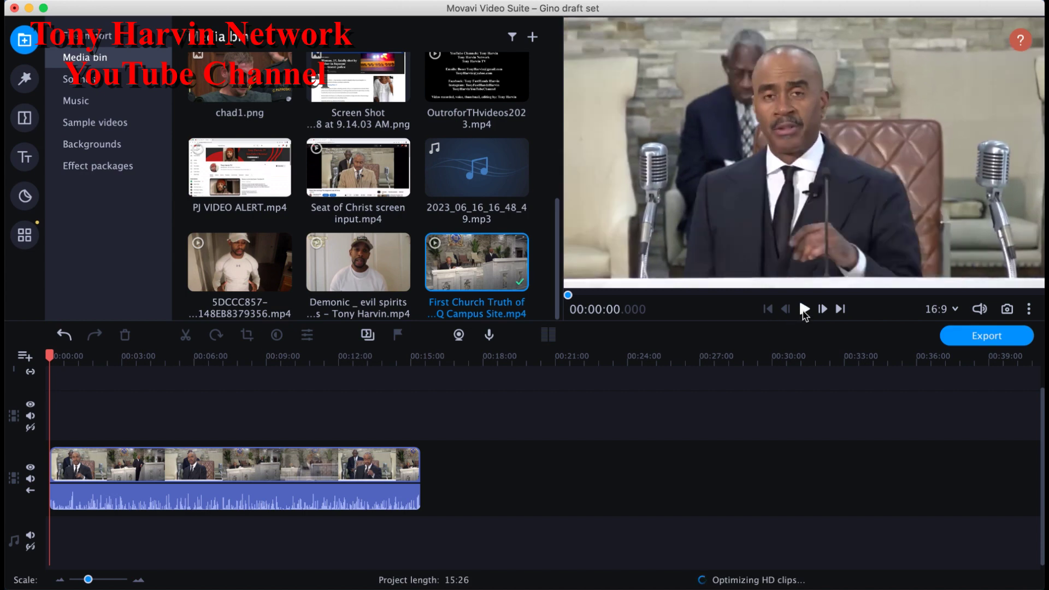
pyautogui.click(804, 310)
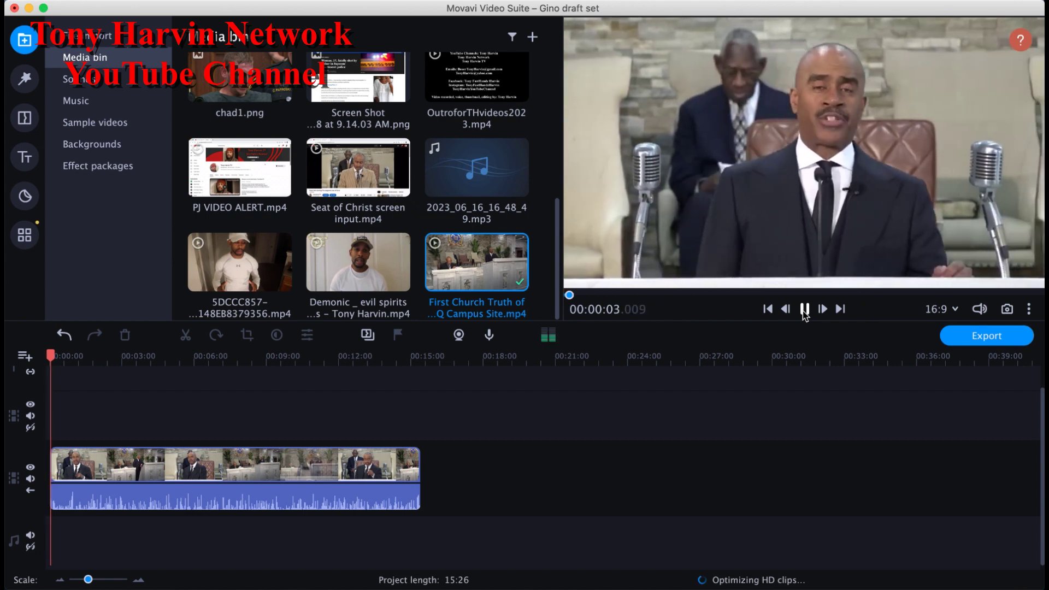
pyautogui.click(804, 310)
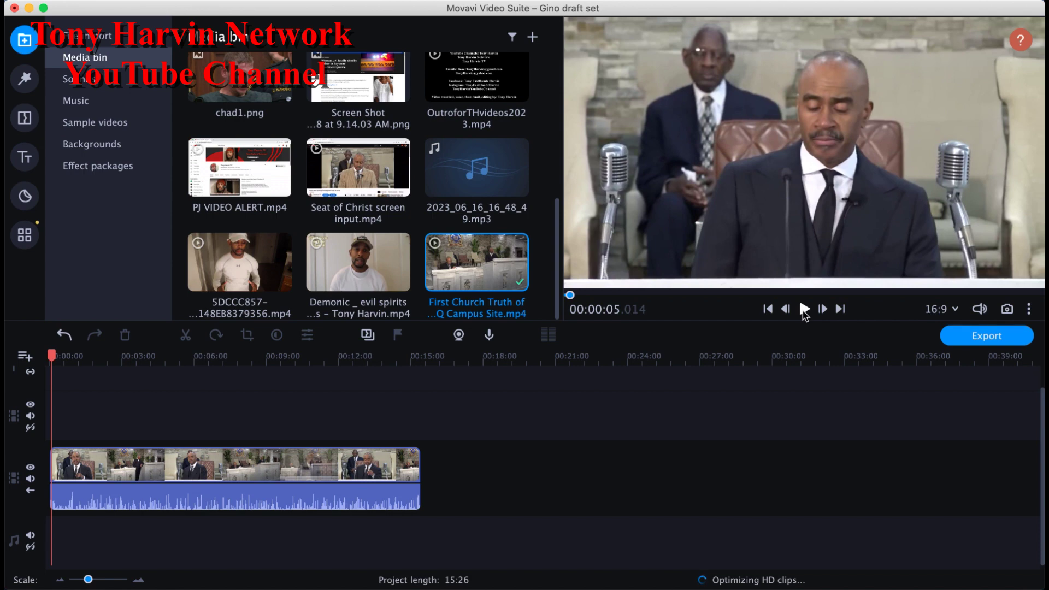
pyautogui.click(768, 310)
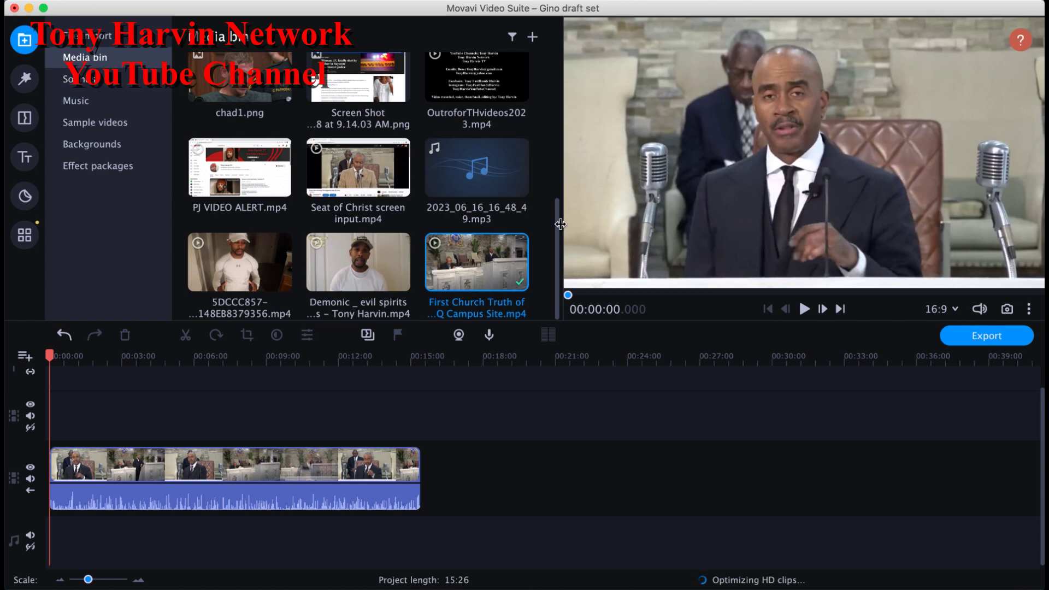
# Step: Drag the intro video from the top of the Media bin to the start of the timeline
pyautogui.moveTo(558, 225); pyautogui.dragTo(556, 50)
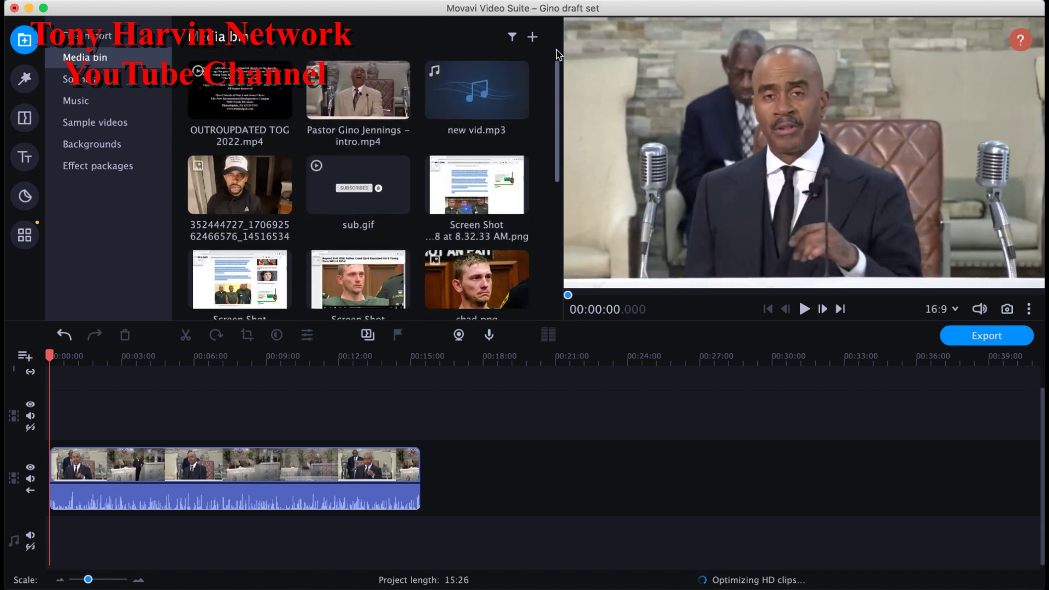
pyautogui.click(342, 106)
pyautogui.moveTo(204, 263); pyautogui.dragTo(61, 458)
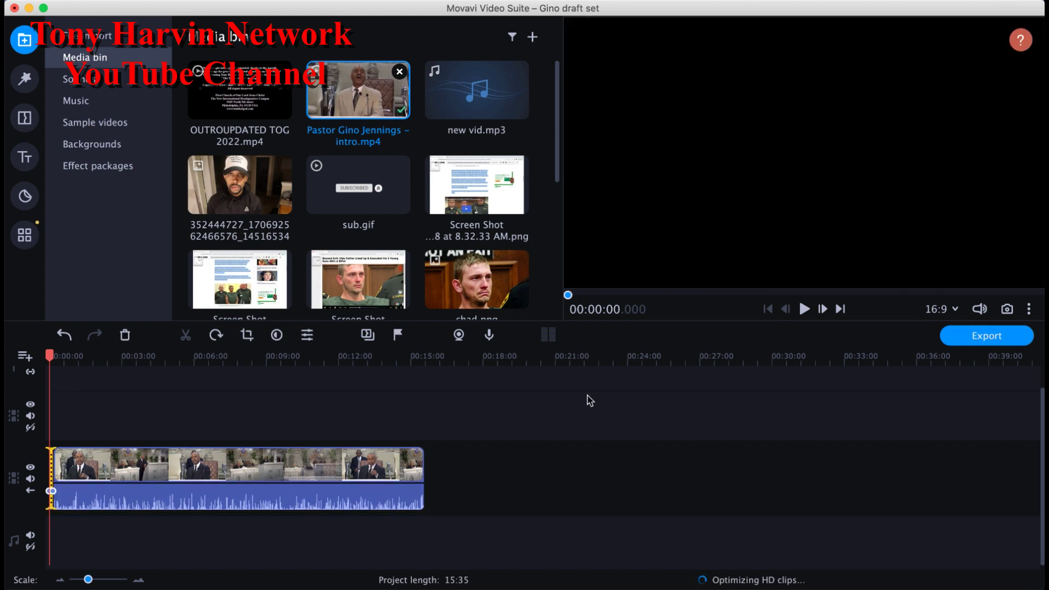
# Step: Zoom the timeline in and play back the newly added intro, then stop
pyautogui.moveTo(88, 580); pyautogui.dragTo(102, 582)
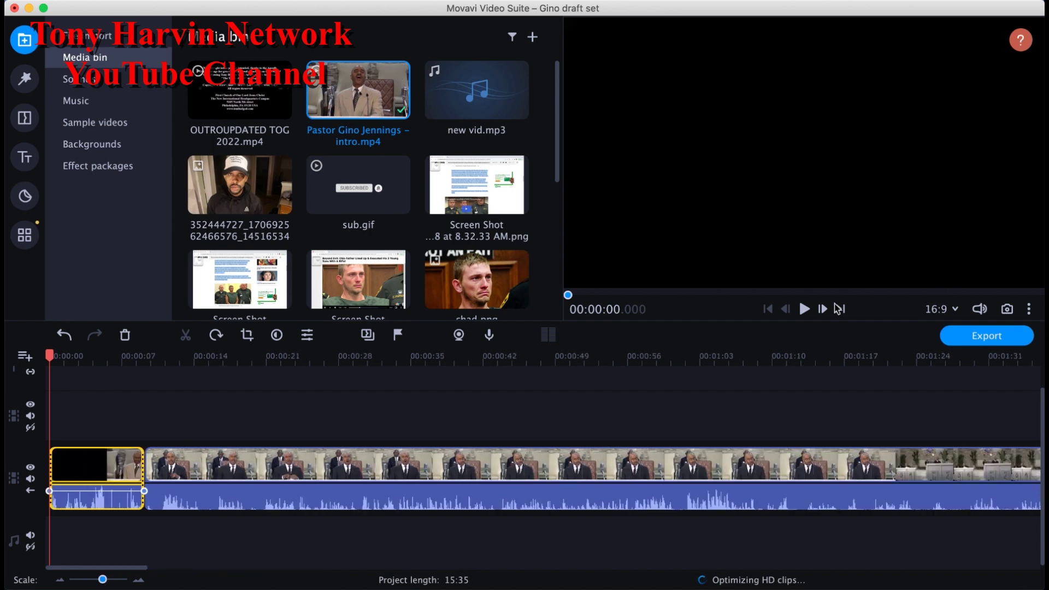
pyautogui.click(804, 309)
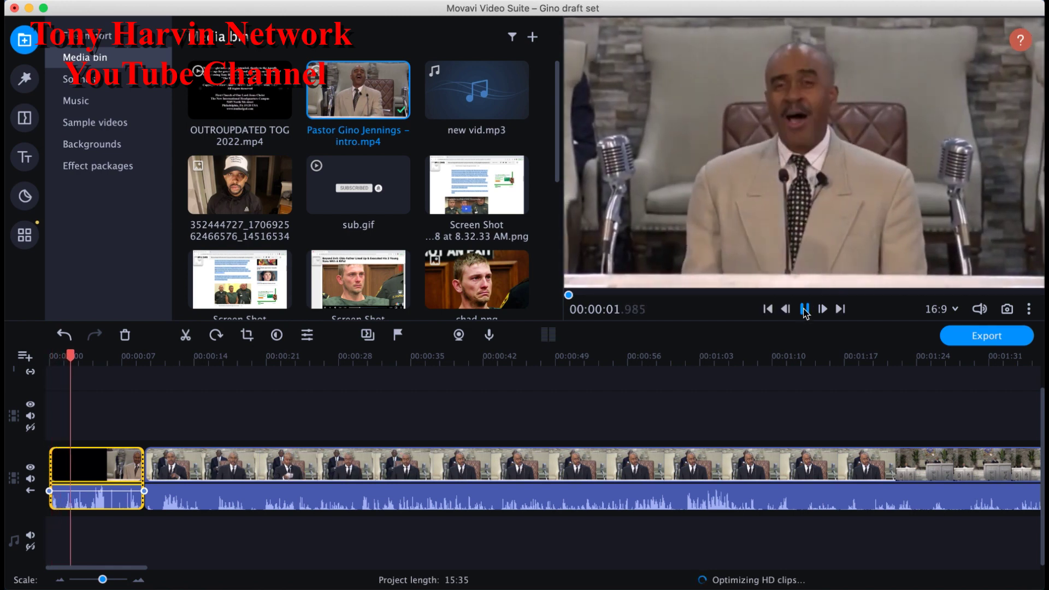
pyautogui.click(768, 309)
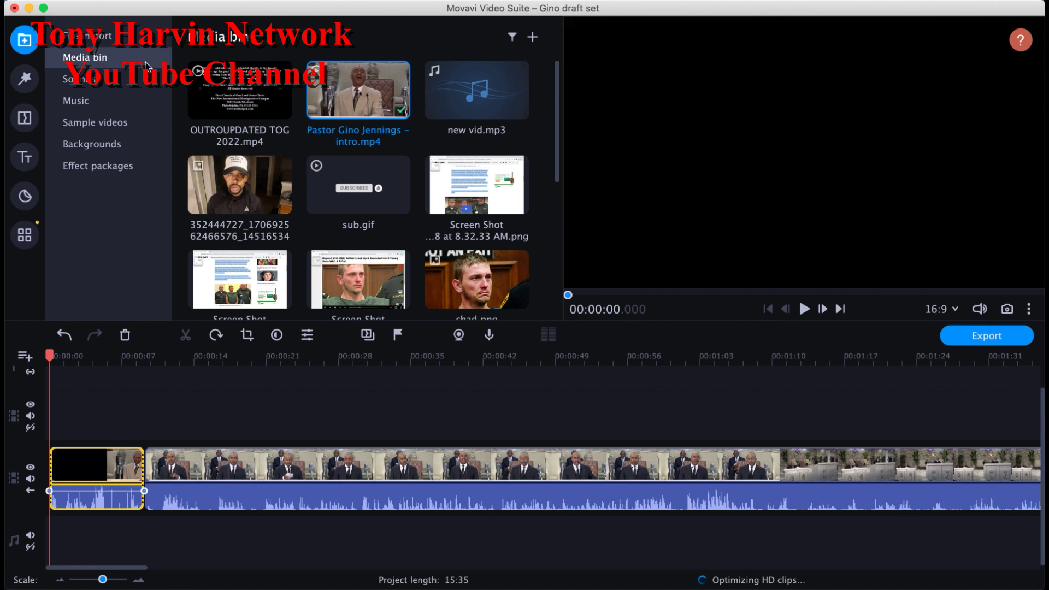
# Step: Show the Favorites transitions, preview Flash, and drag Flash onto the timeline clips
pyautogui.click(26, 121)
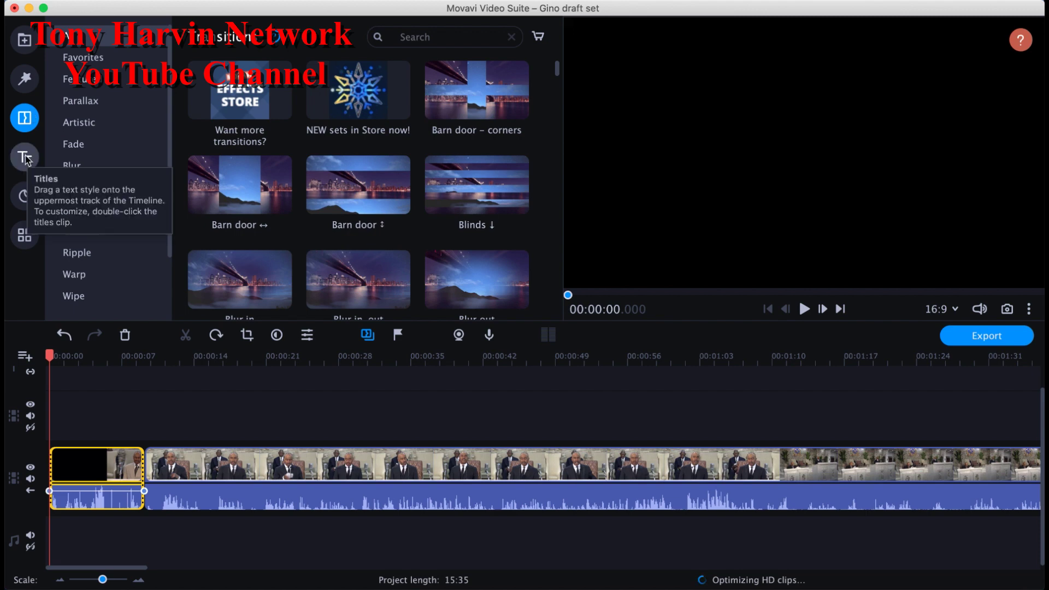
pyautogui.click(87, 60)
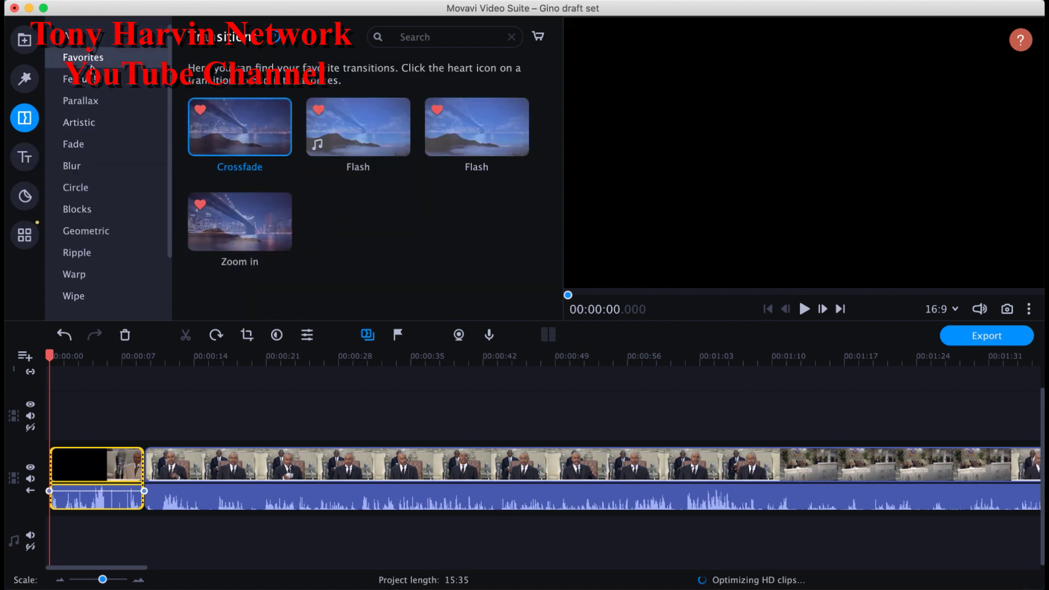
pyautogui.click(372, 137)
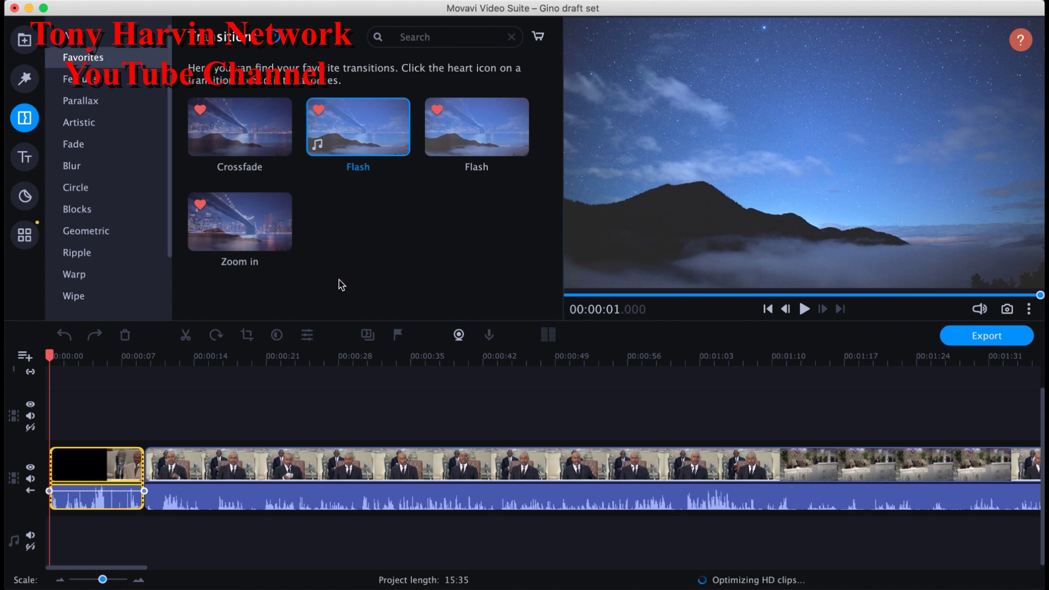
pyautogui.moveTo(306, 198); pyautogui.dragTo(60, 475)
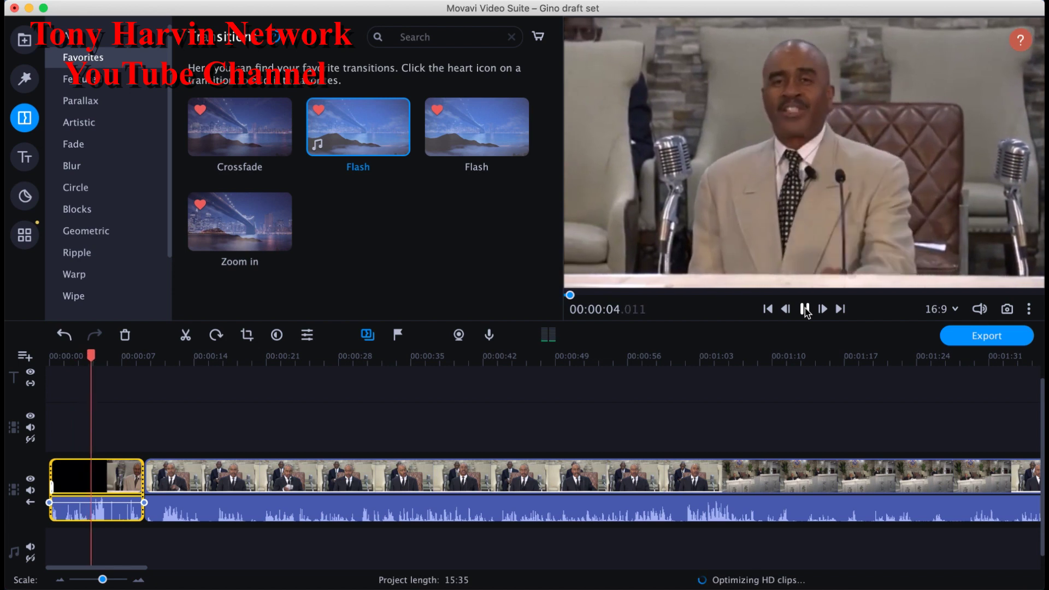
pyautogui.click(806, 309)
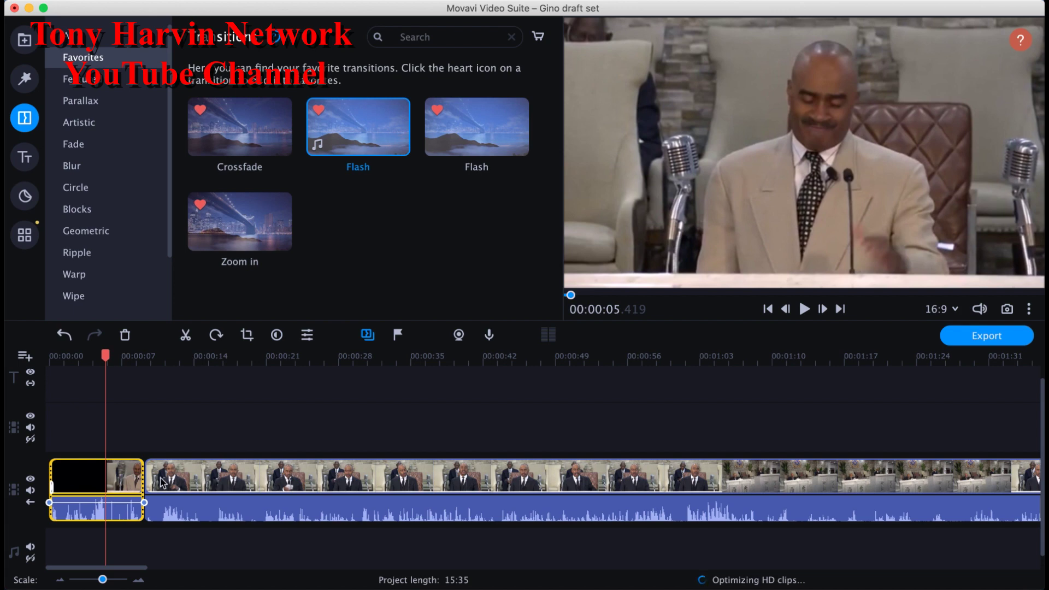
pyautogui.click(256, 483)
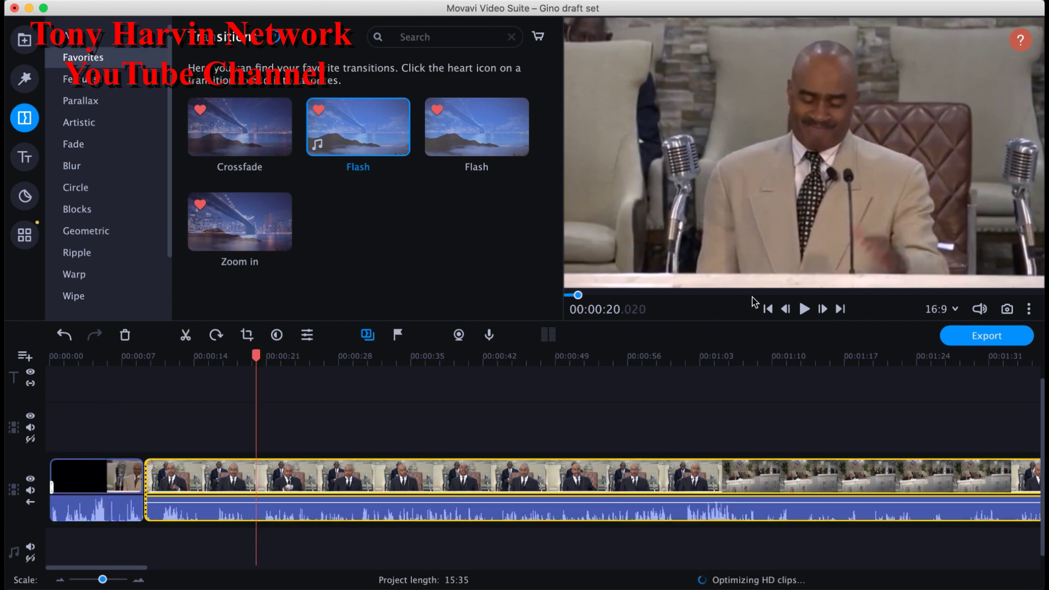
pyautogui.click(840, 309)
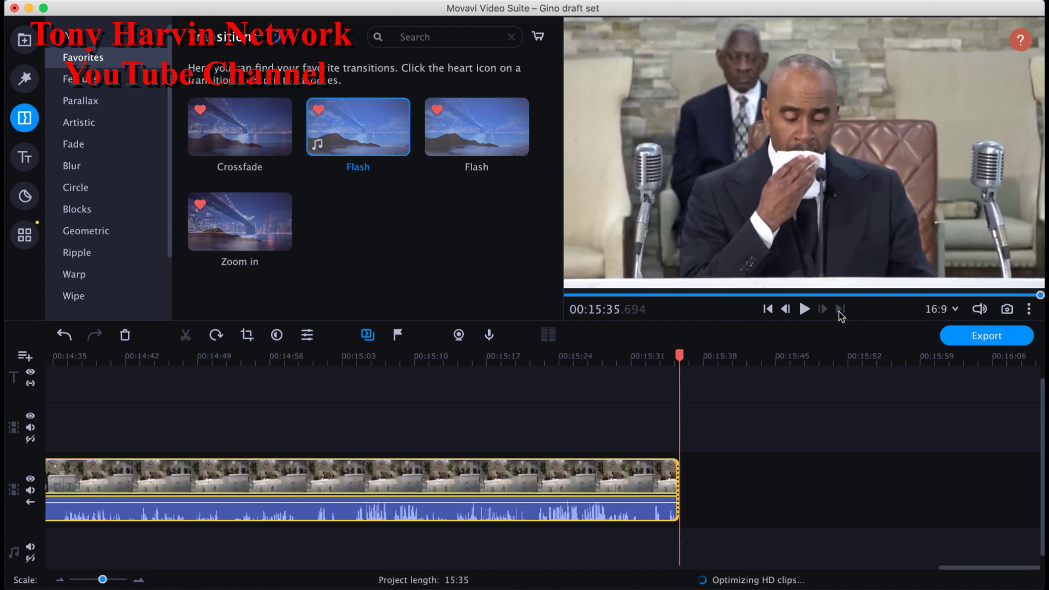
pyautogui.click(768, 309)
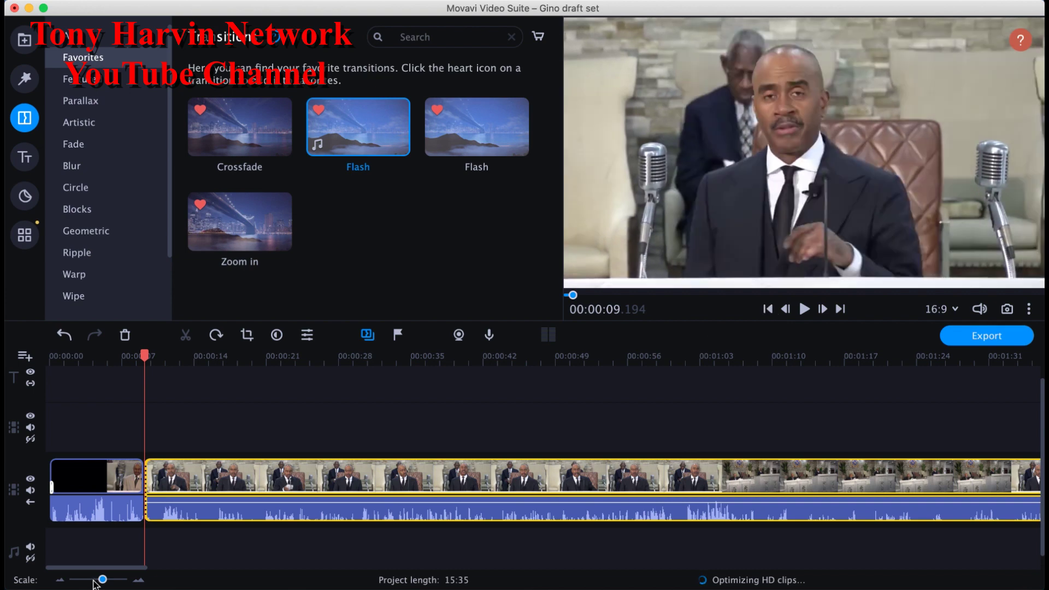
pyautogui.moveTo(105, 579); pyautogui.dragTo(113, 579)
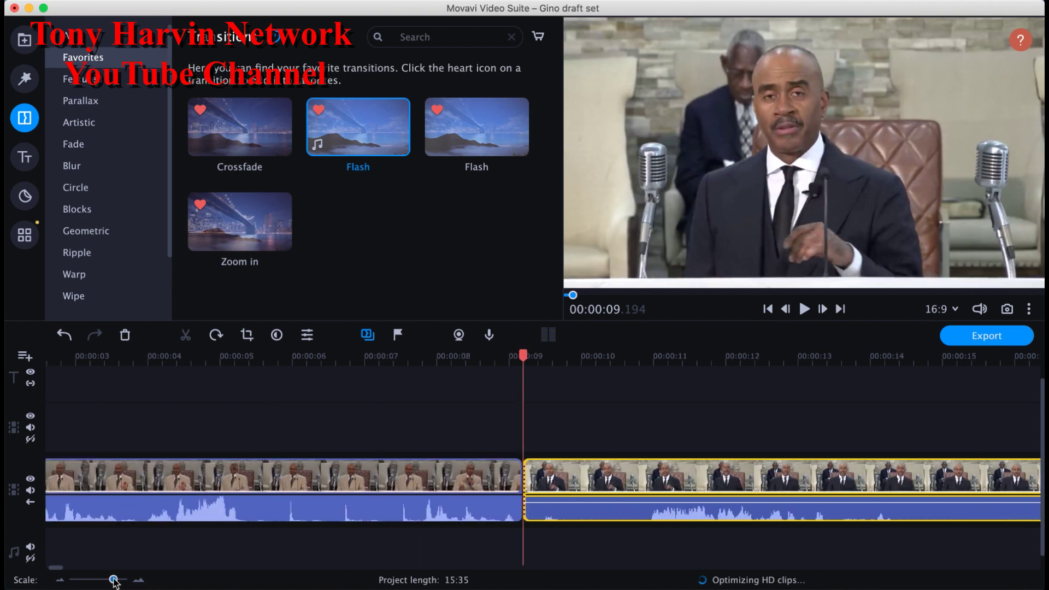
pyautogui.click(436, 510)
pyautogui.click(567, 509)
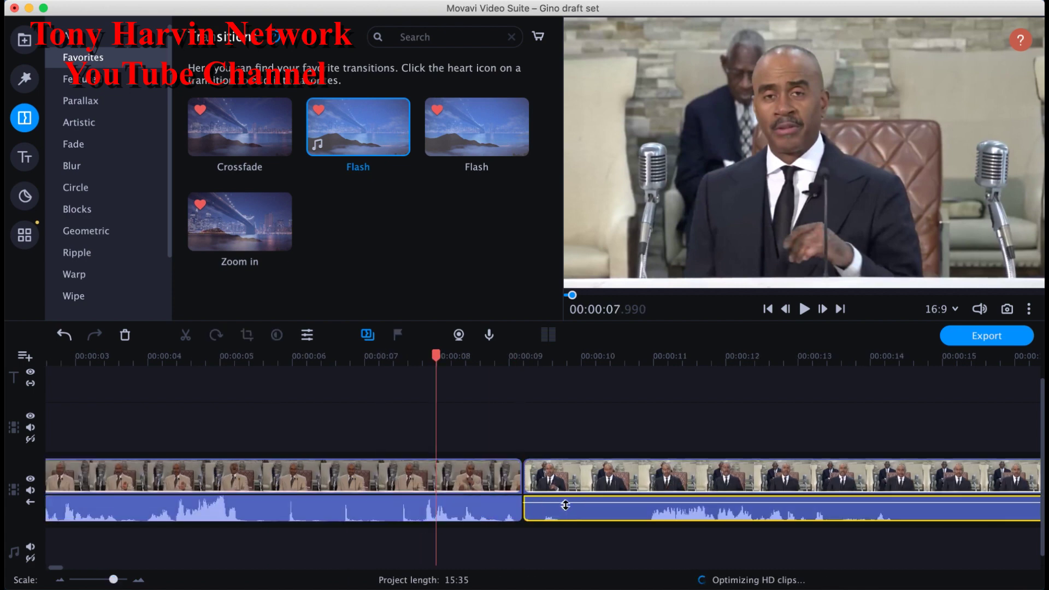
pyautogui.click(516, 511)
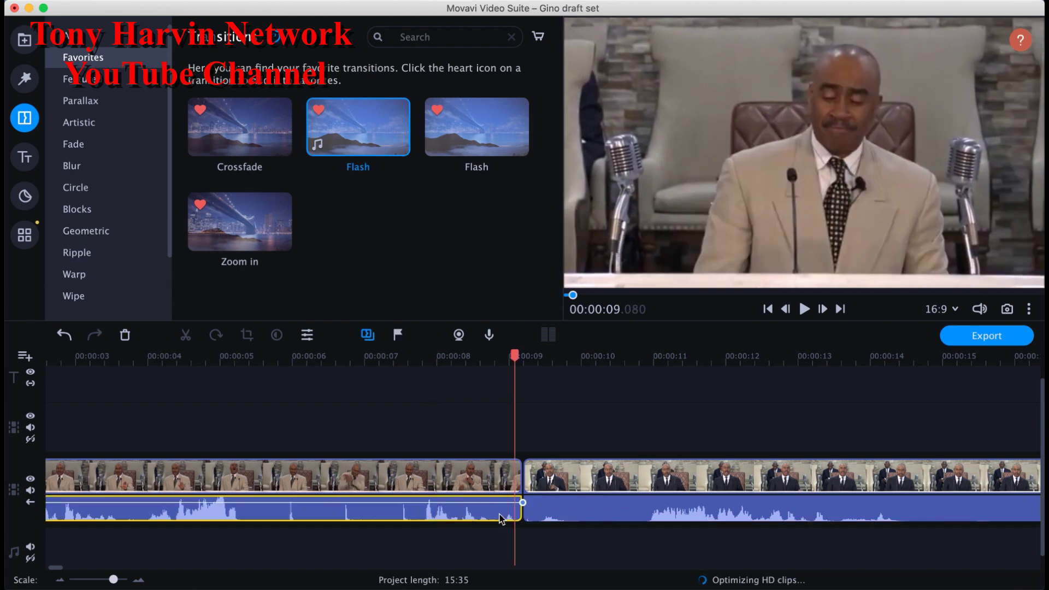
# Step: Set the intro clip's audio Fade out to 1.00 sec in Clip properties
pyautogui.doubleClick(501, 518)
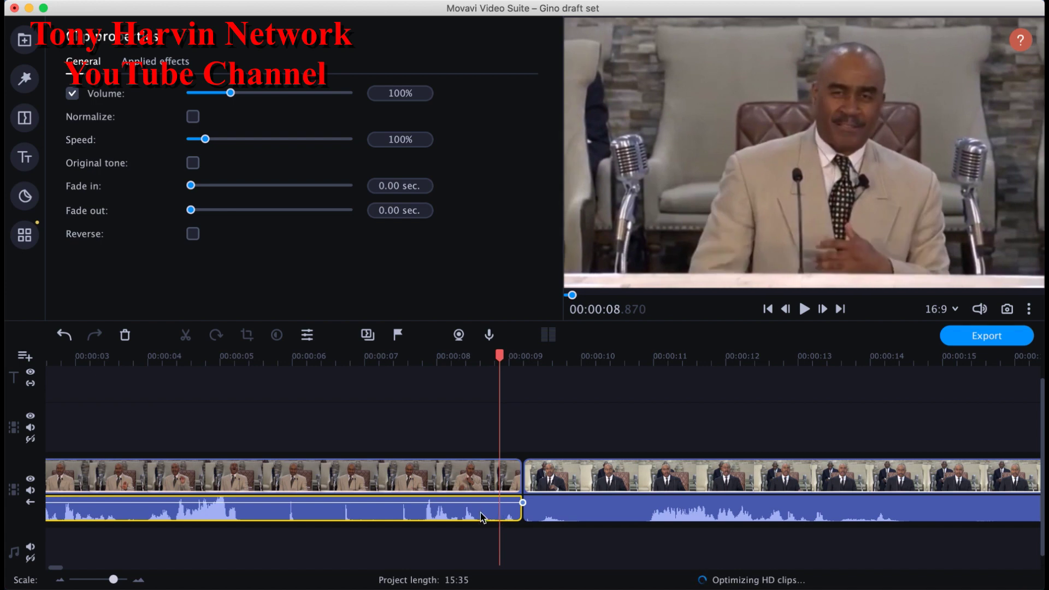
pyautogui.moveTo(193, 211)
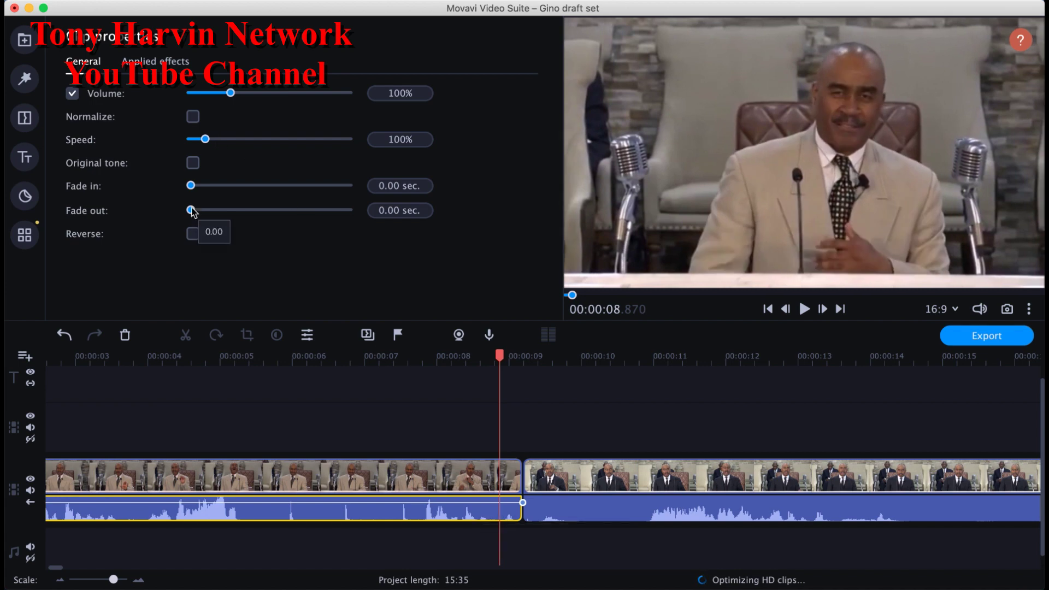
pyautogui.moveTo(193, 211); pyautogui.dragTo(207, 211)
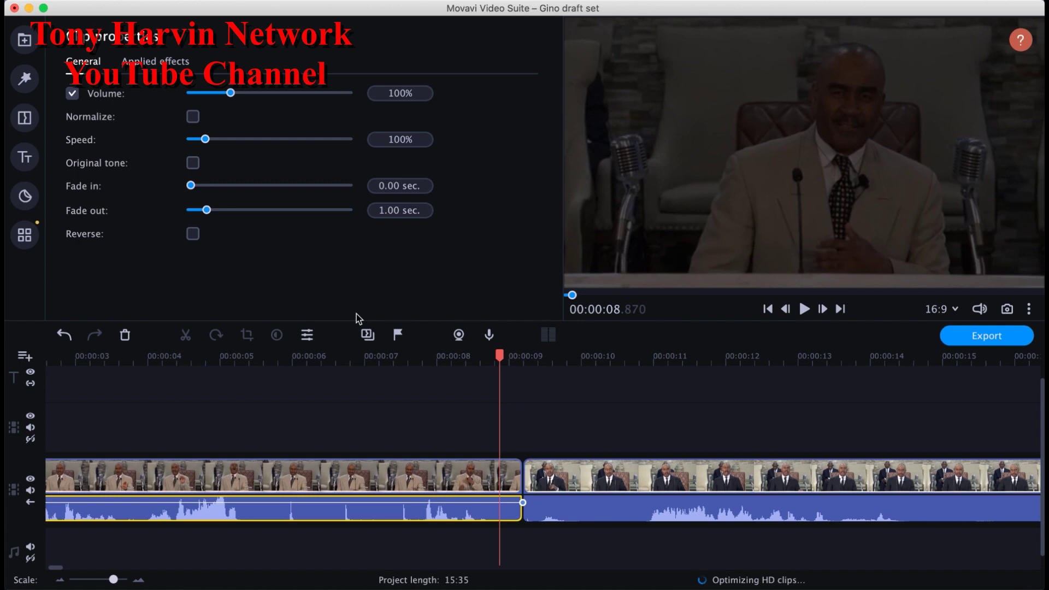
pyautogui.click(545, 510)
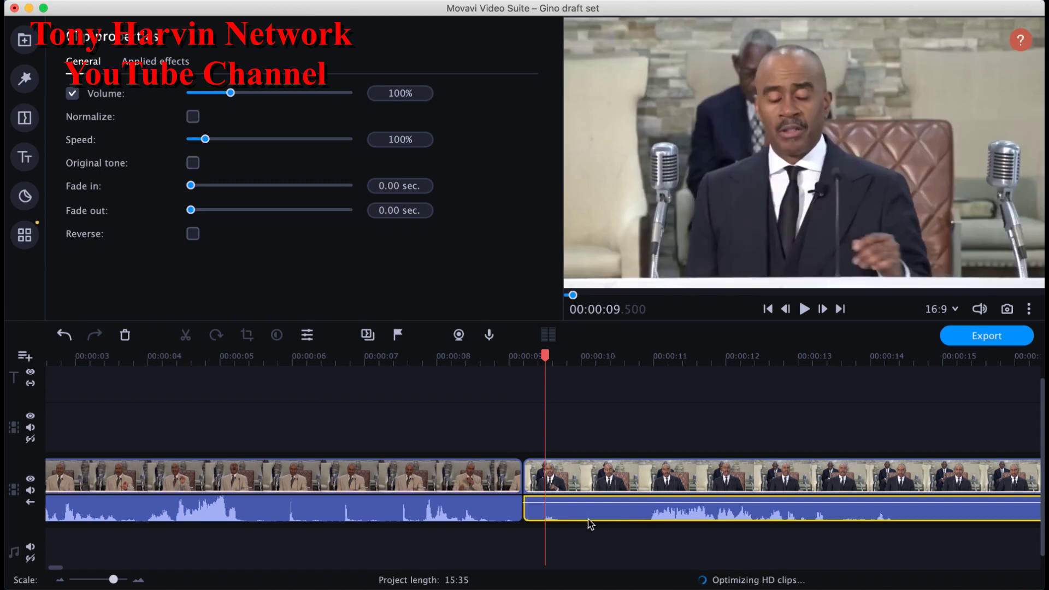
# Step: Place a Crossfade transition at the join of the intro and sermon clips
pyautogui.click(25, 119)
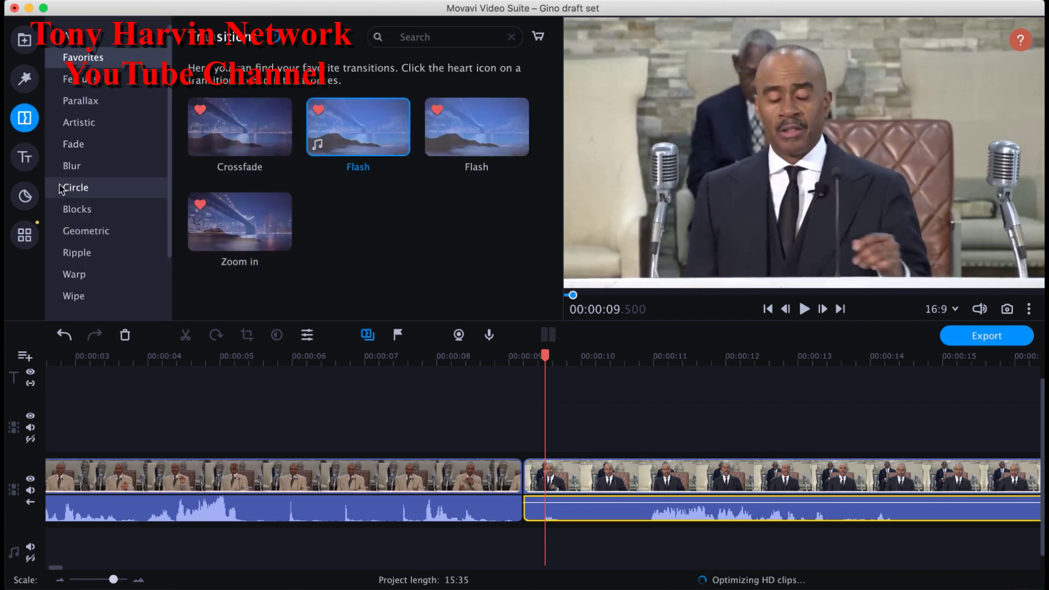
pyautogui.click(250, 139)
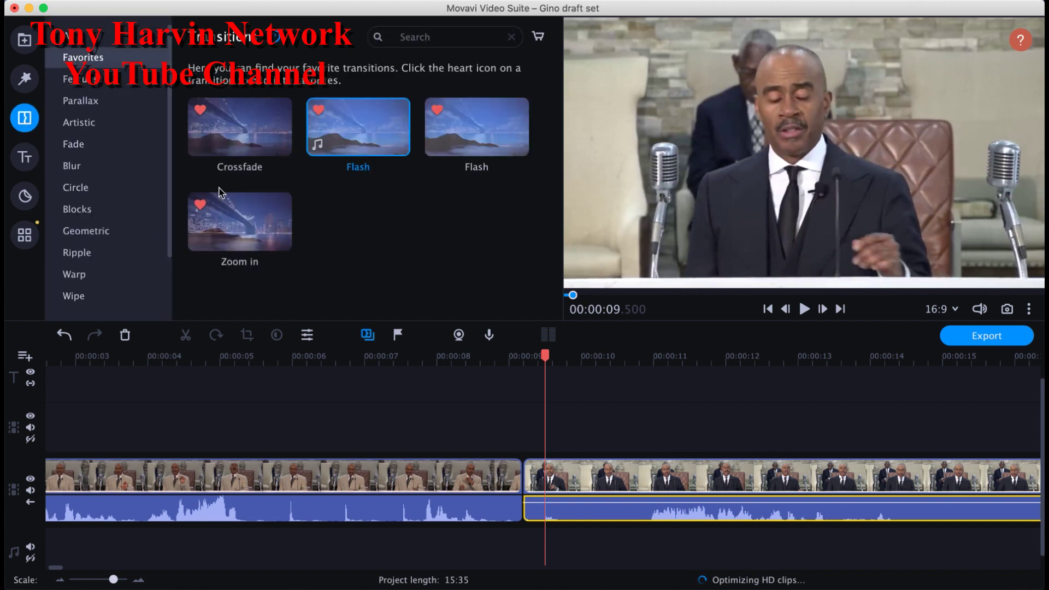
pyautogui.moveTo(333, 195); pyautogui.dragTo(526, 489)
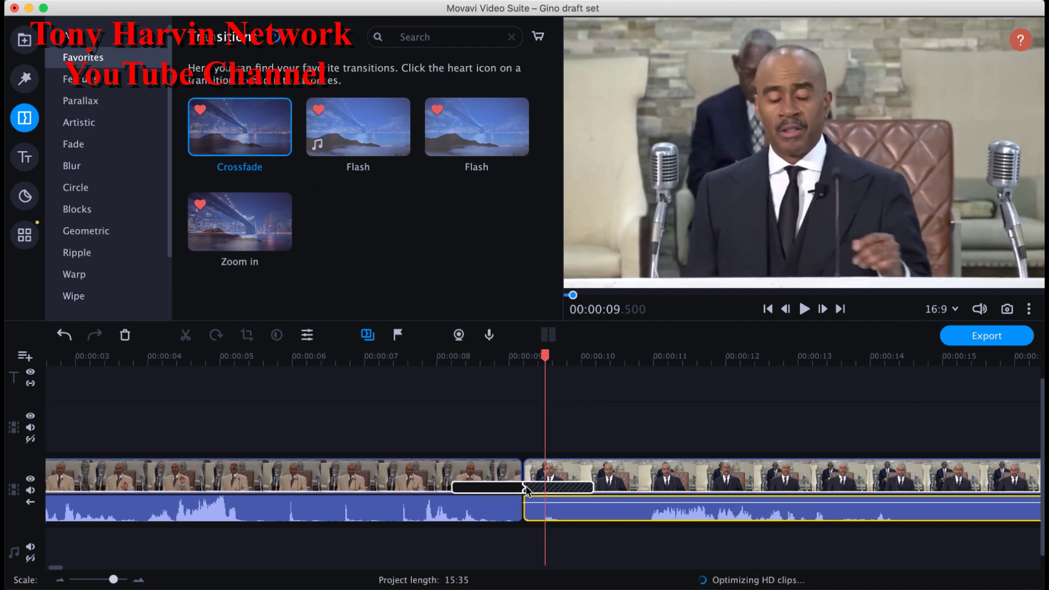
# Step: Set the crossfade's Transition duration to 01:000 and confirm it
pyautogui.doubleClick(524, 488)
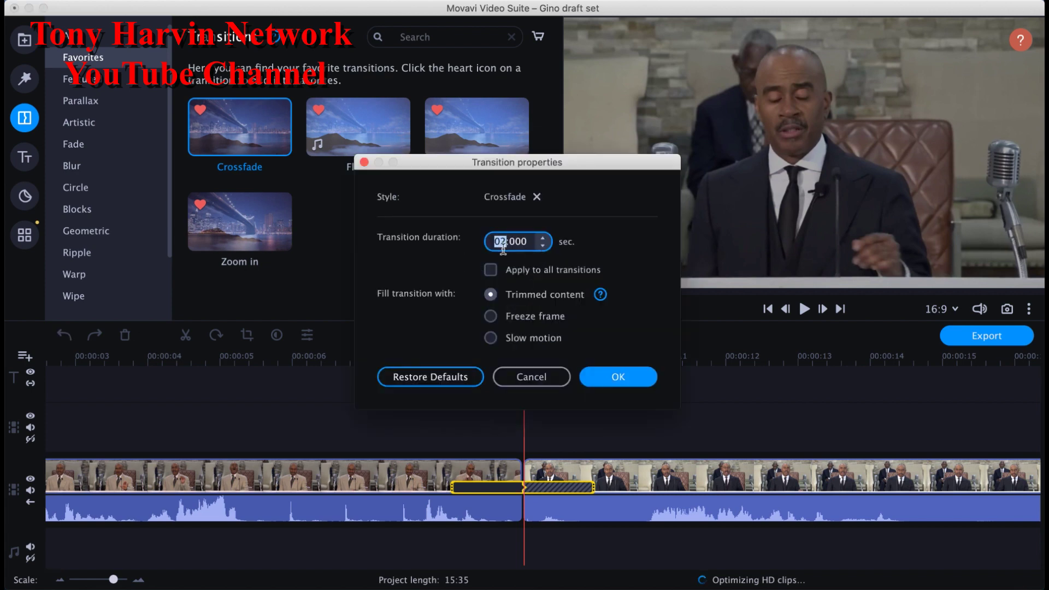
pyautogui.write('2')
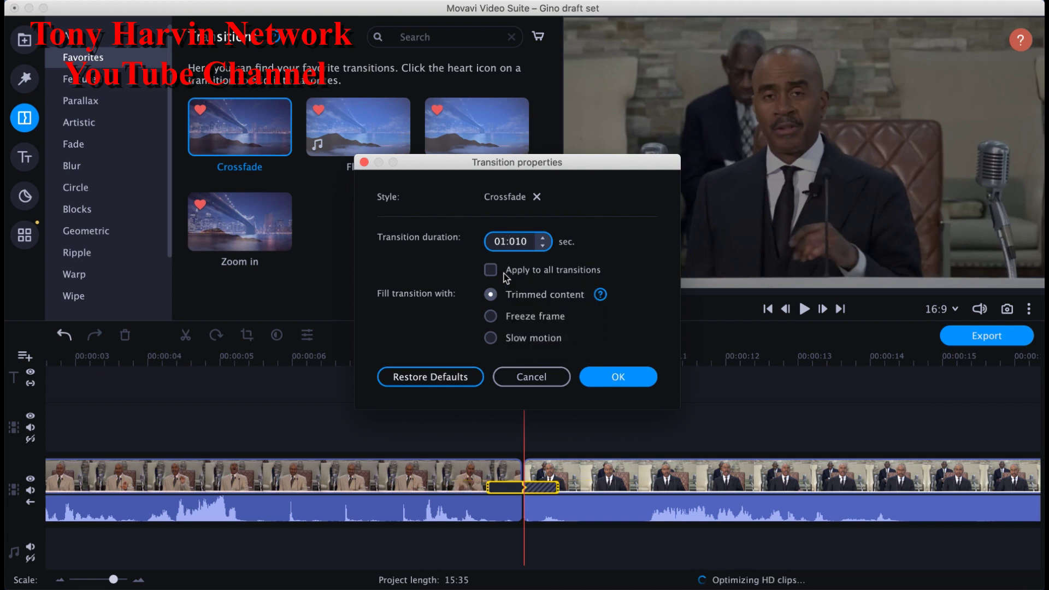
pyautogui.write('0')
pyautogui.click(618, 377)
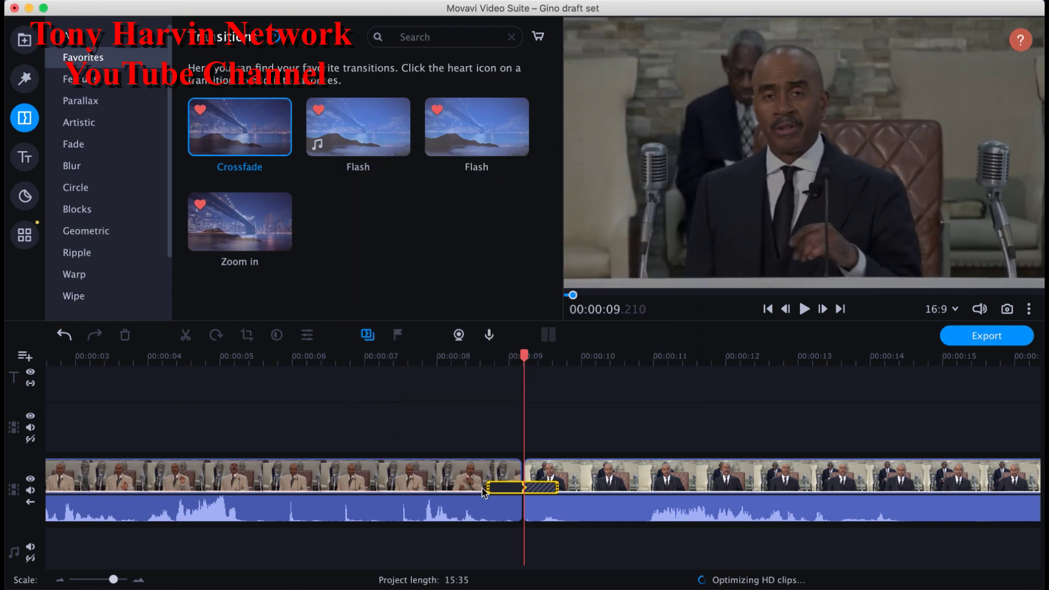
pyautogui.click(446, 485)
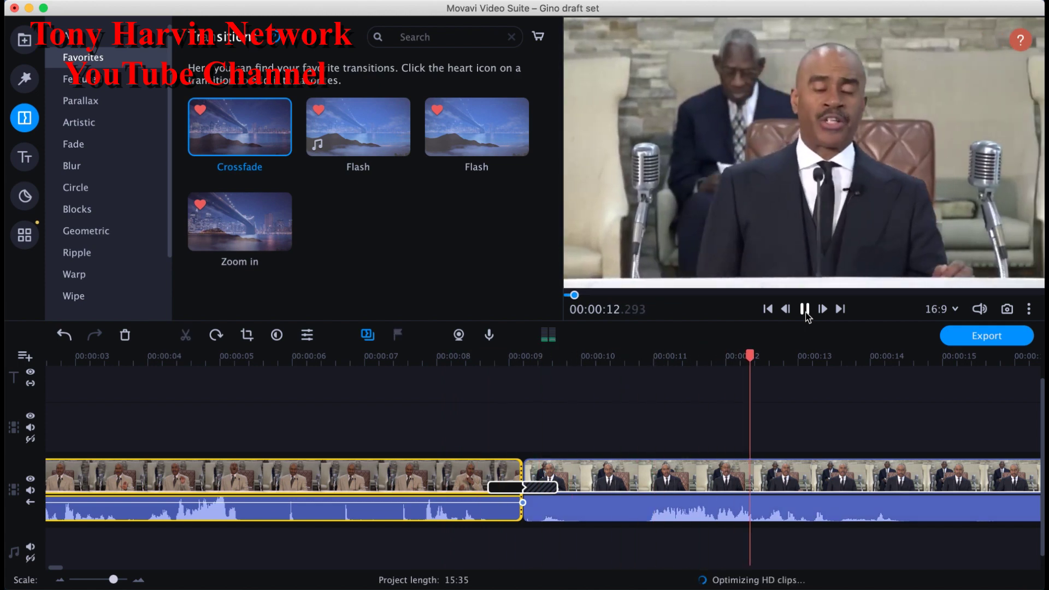
# Step: Stop the crossfade preview and zoom the timeline out to about ninety seconds
pyautogui.click(806, 311)
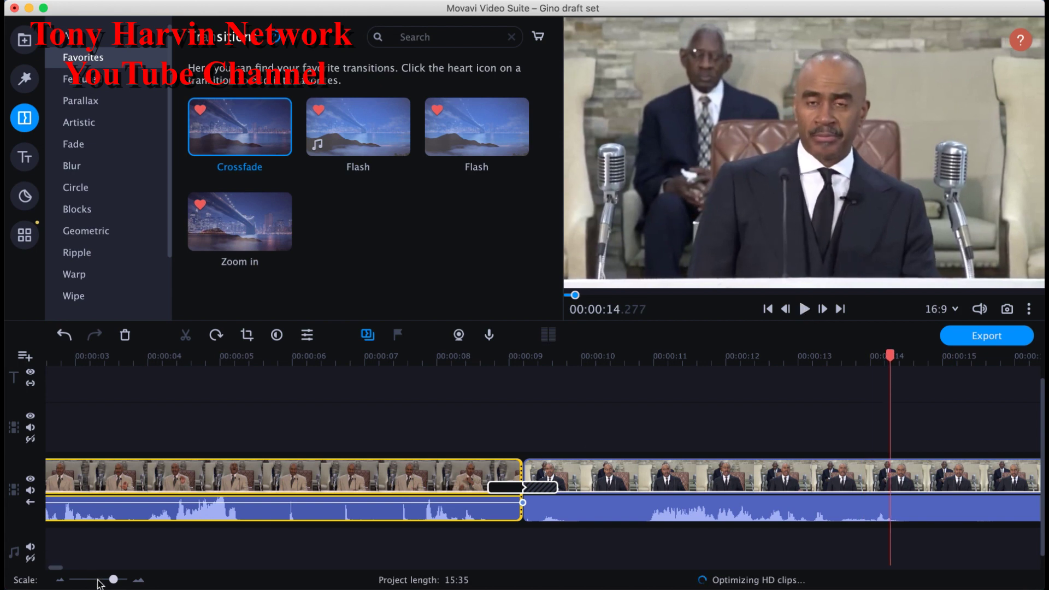
pyautogui.moveTo(109, 581); pyautogui.dragTo(103, 584)
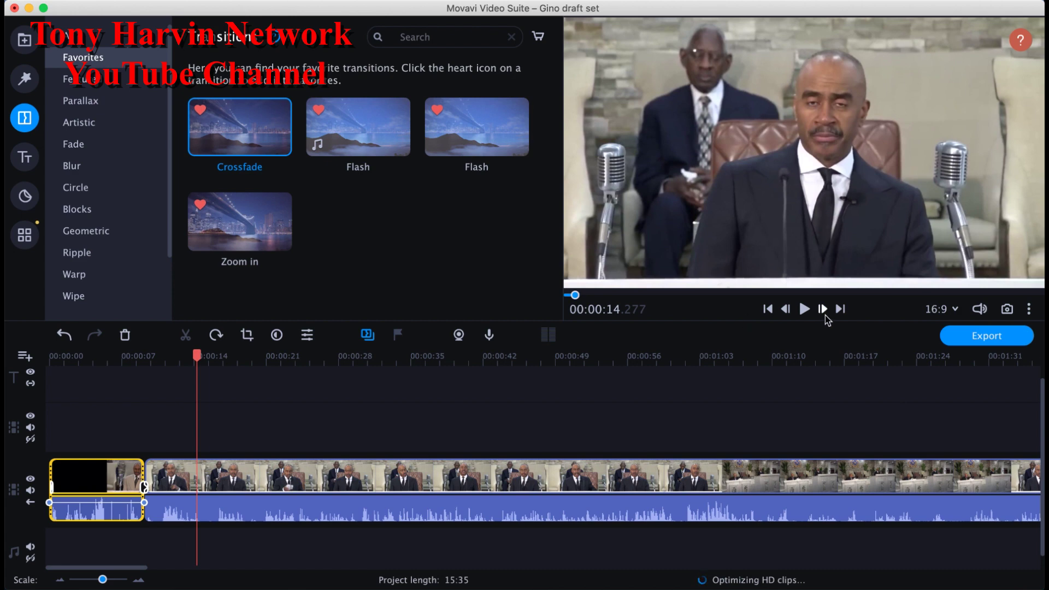
# Step: Jump to the project end and zoom the timeline in on the sermon's final seconds
pyautogui.click(842, 311)
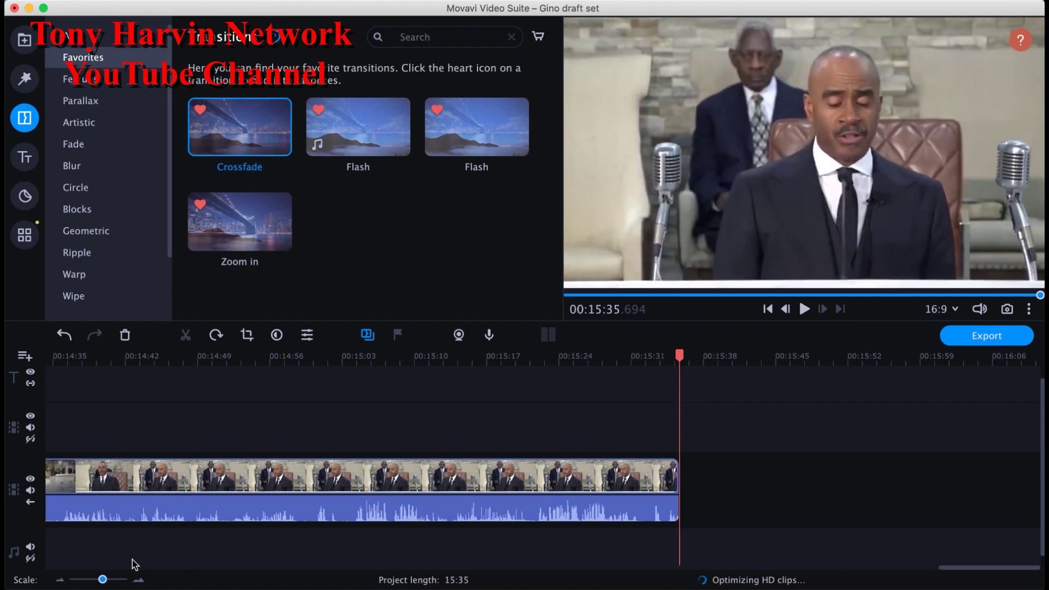
pyautogui.moveTo(103, 582); pyautogui.dragTo(112, 580)
pyautogui.click(380, 489)
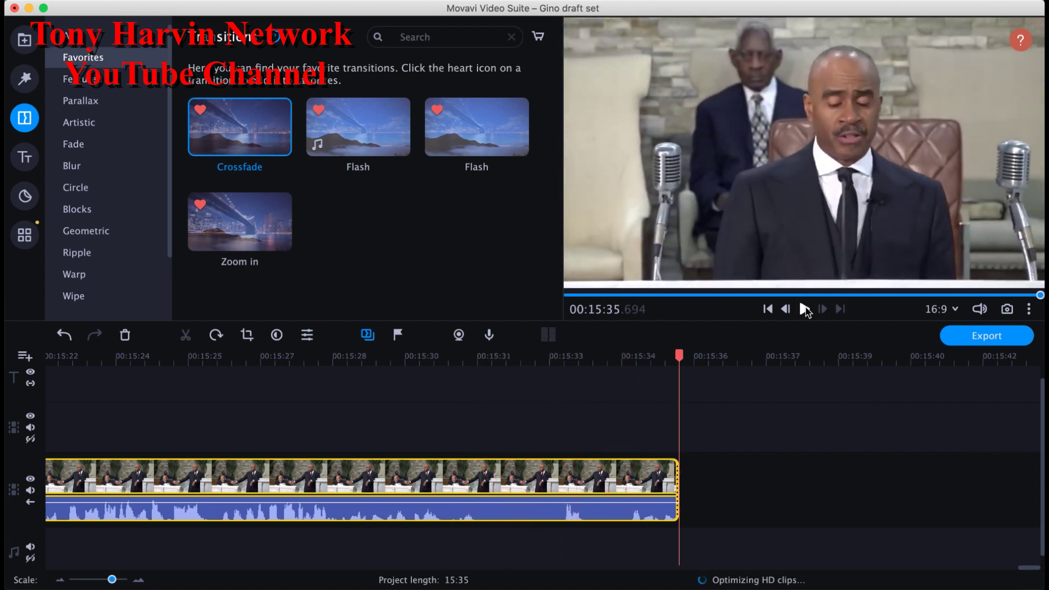
# Step: Play the sermon's closing seconds from about 00:15:30.9, then return to the project end
pyautogui.click(804, 309)
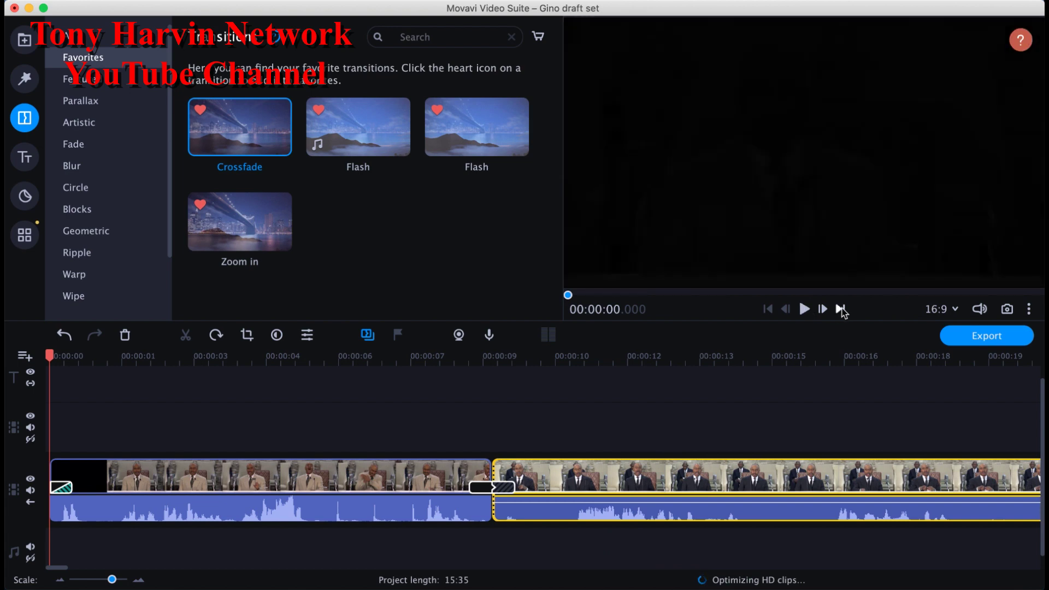
pyautogui.click(841, 309)
pyautogui.click(842, 310)
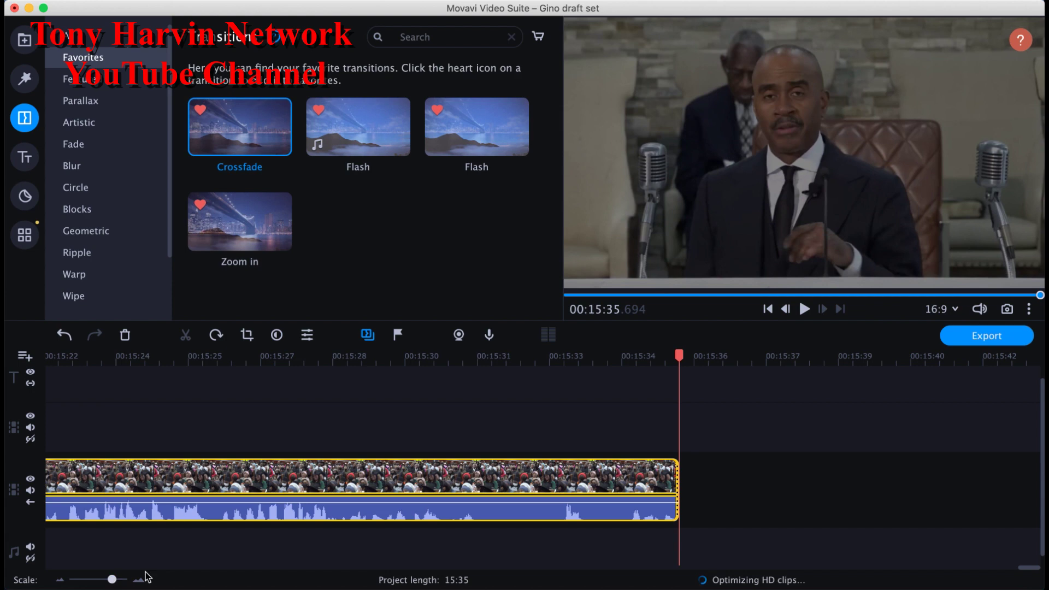
pyautogui.click(499, 474)
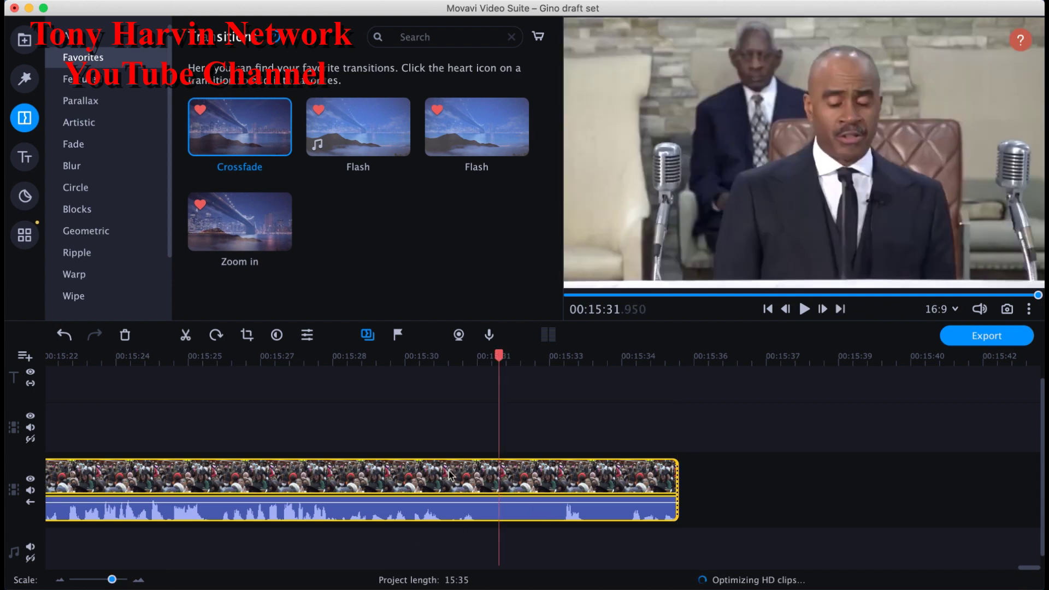
pyautogui.click(449, 474)
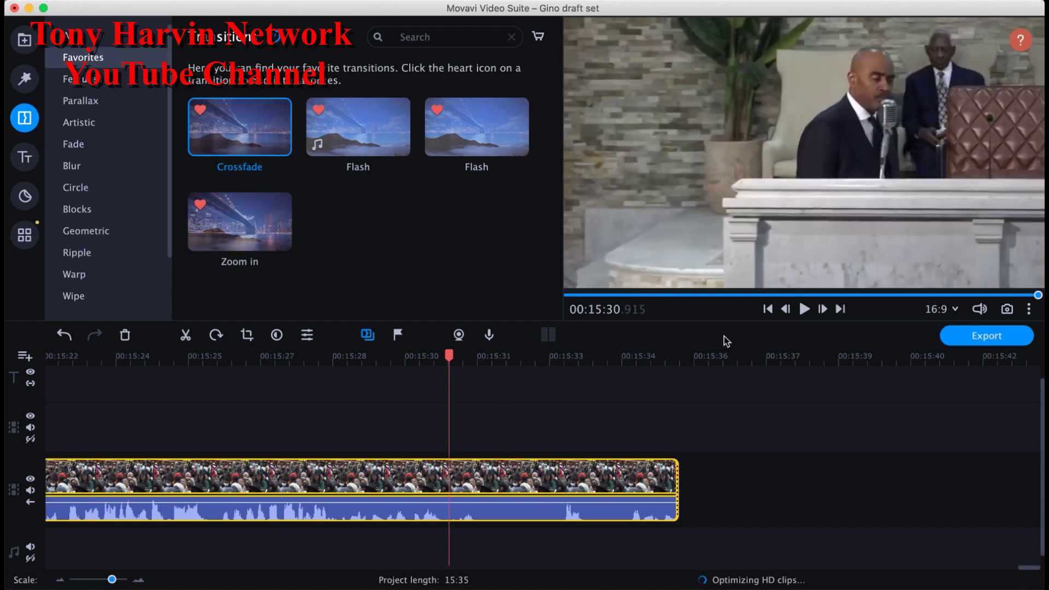
pyautogui.click(805, 309)
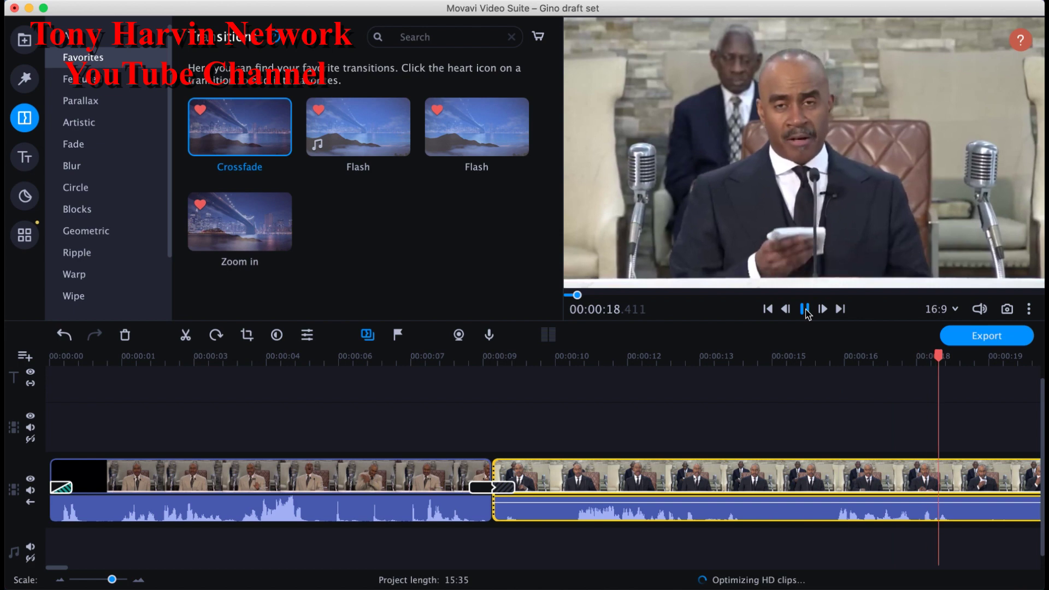
pyautogui.click(805, 309)
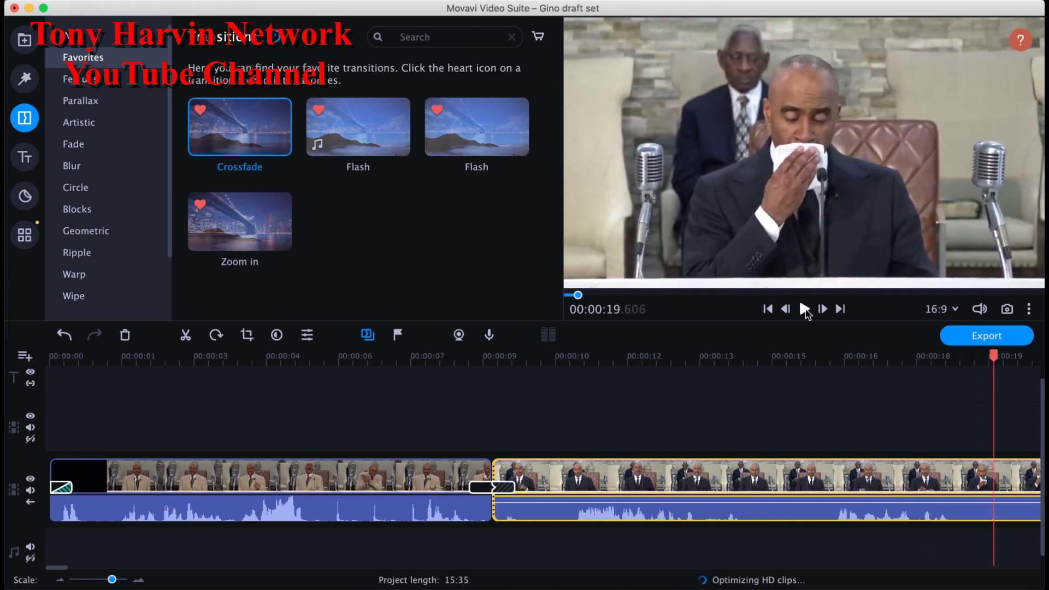
pyautogui.click(840, 309)
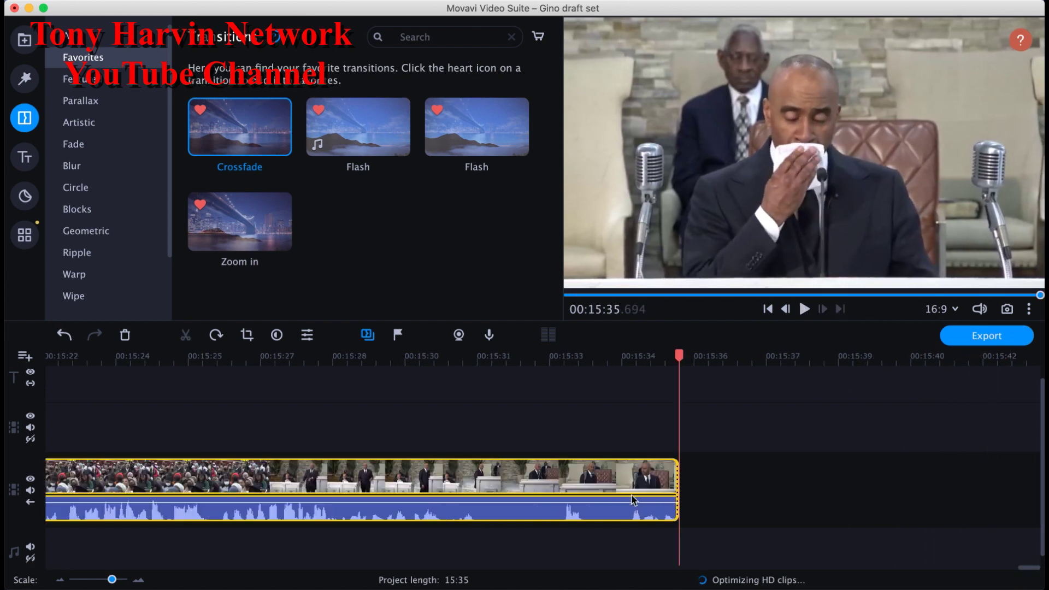
# Step: Split the sermon clip at 00:15:34.665 and delete the short tail piece
pyautogui.click(632, 496)
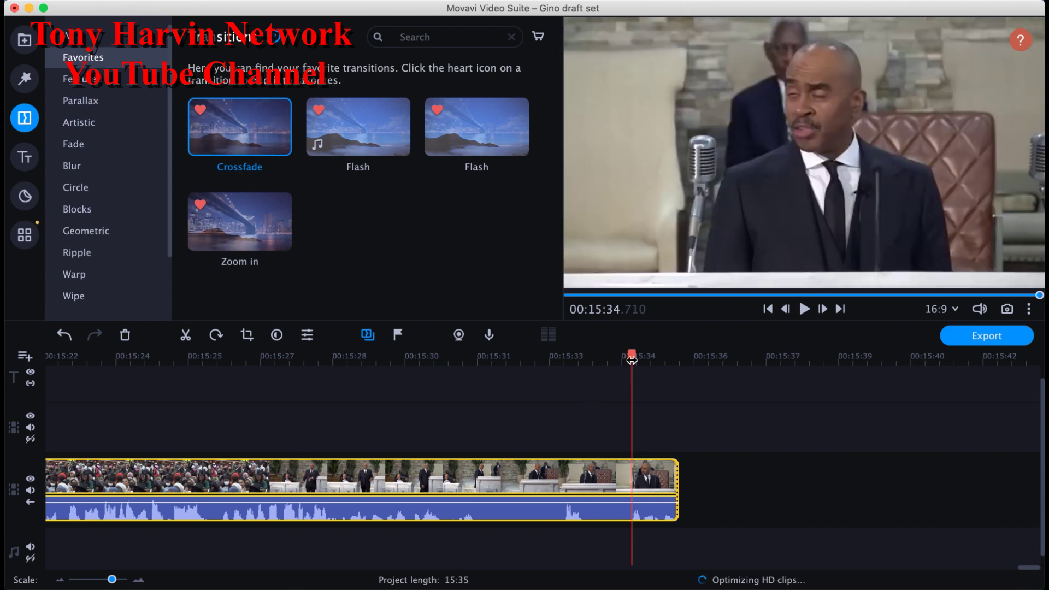
pyautogui.moveTo(632, 358); pyautogui.dragTo(630, 358)
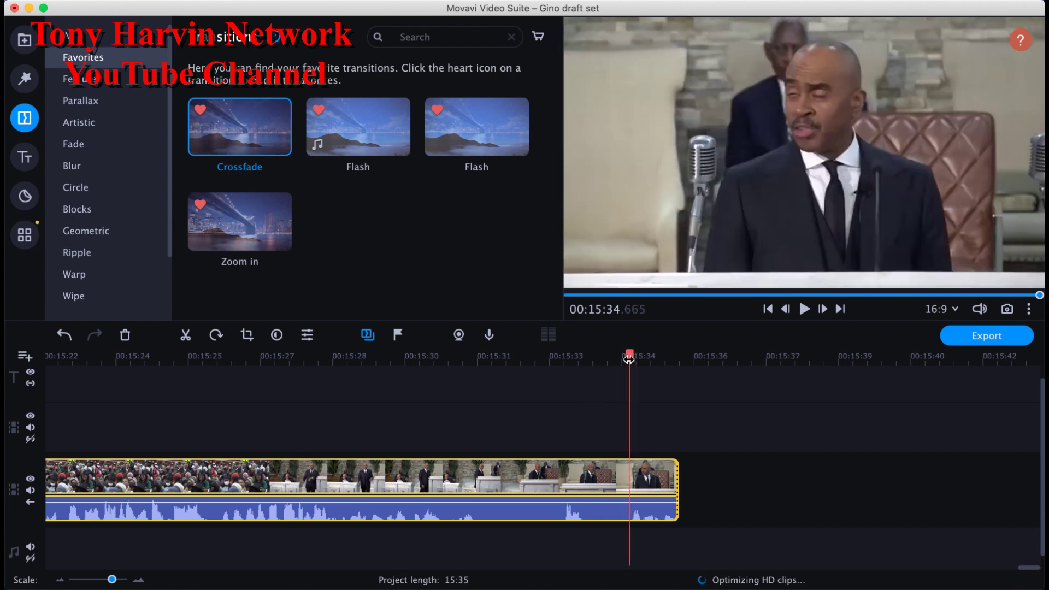
pyautogui.click(186, 334)
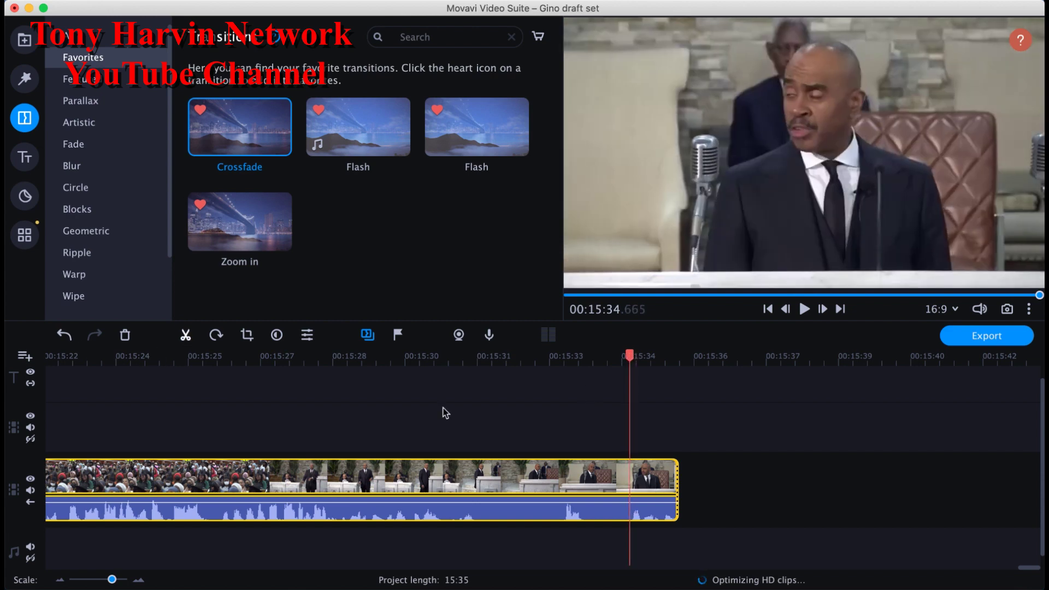
pyautogui.click(644, 471)
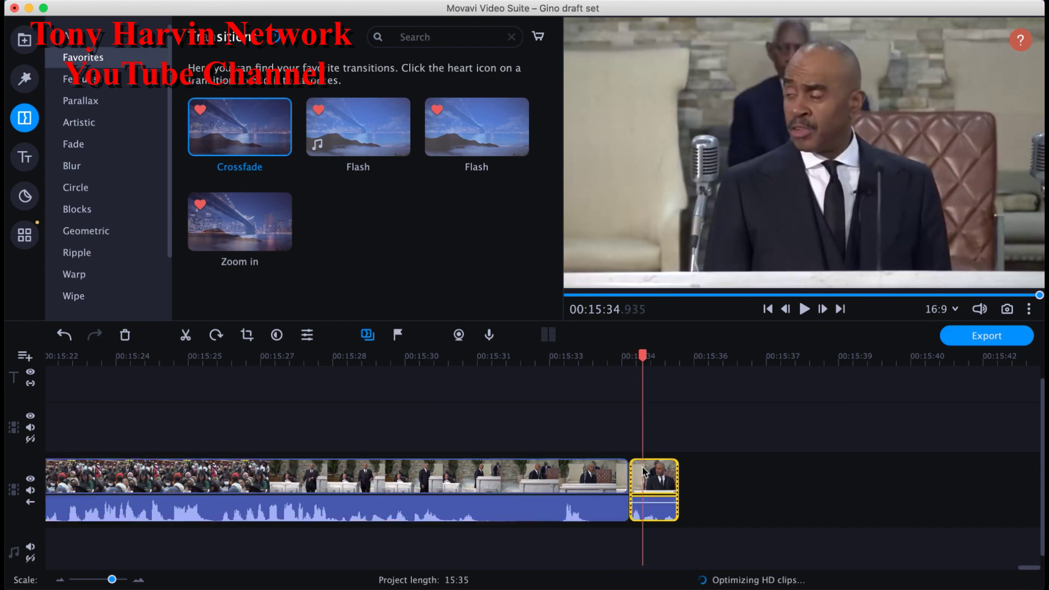
pyautogui.click(126, 335)
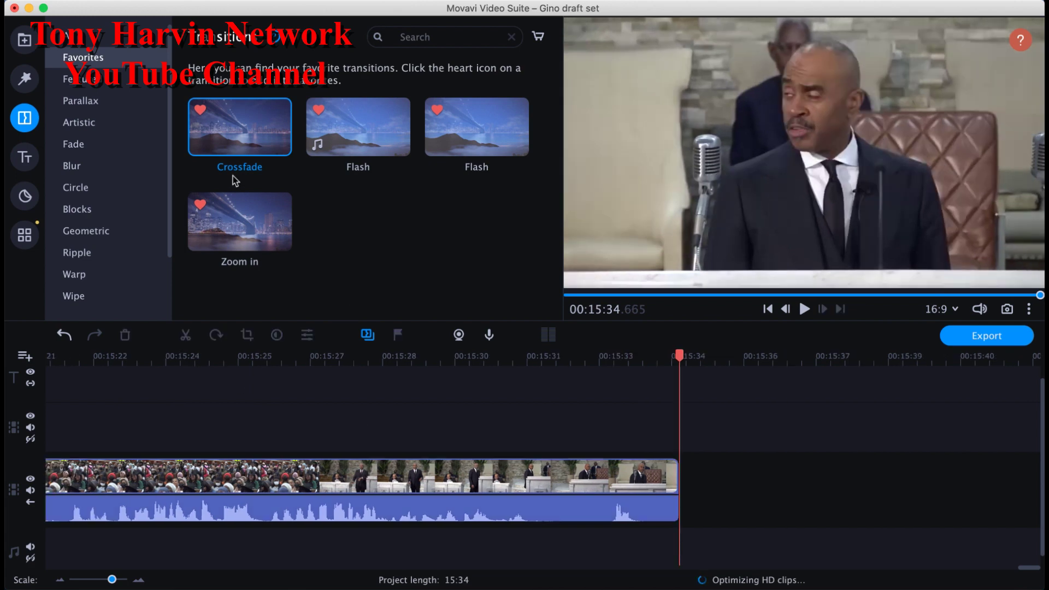
# Step: Give the sermon clip a 1.00-second fade-out
pyautogui.doubleClick(478, 476)
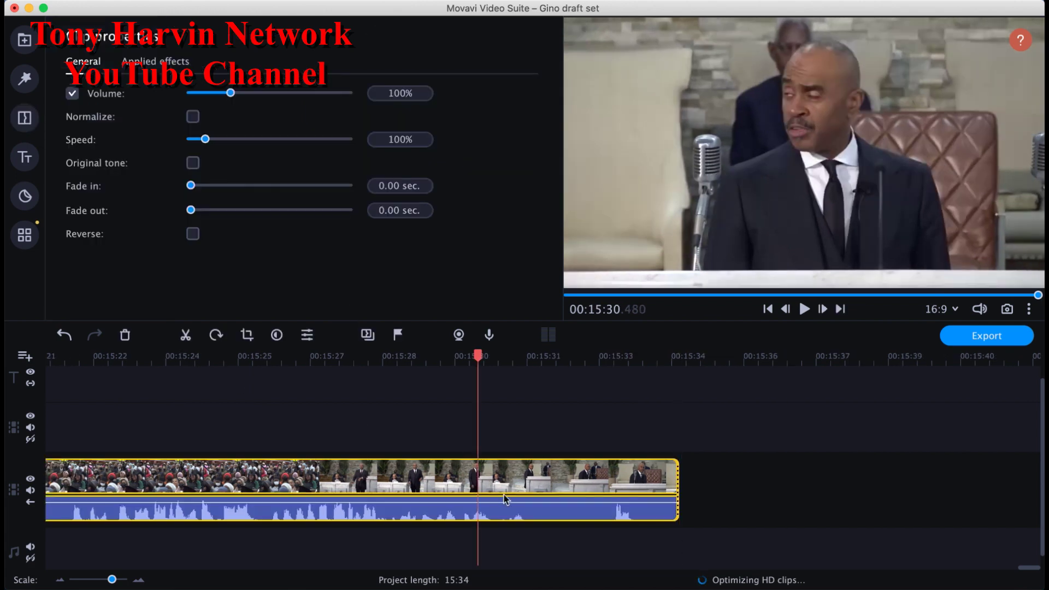
pyautogui.moveTo(190, 209); pyautogui.dragTo(205, 217)
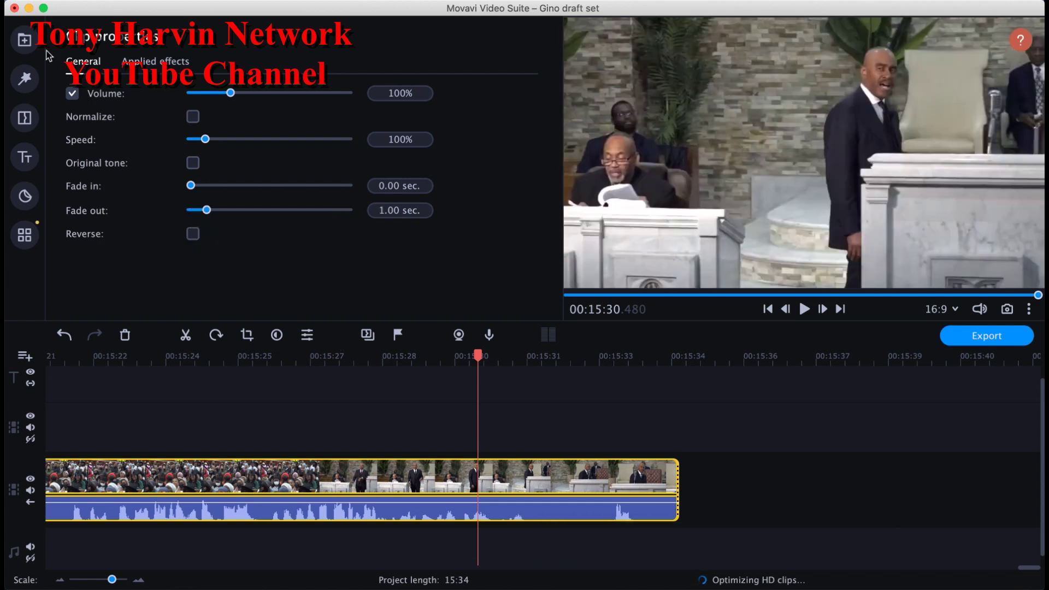
pyautogui.click(24, 39)
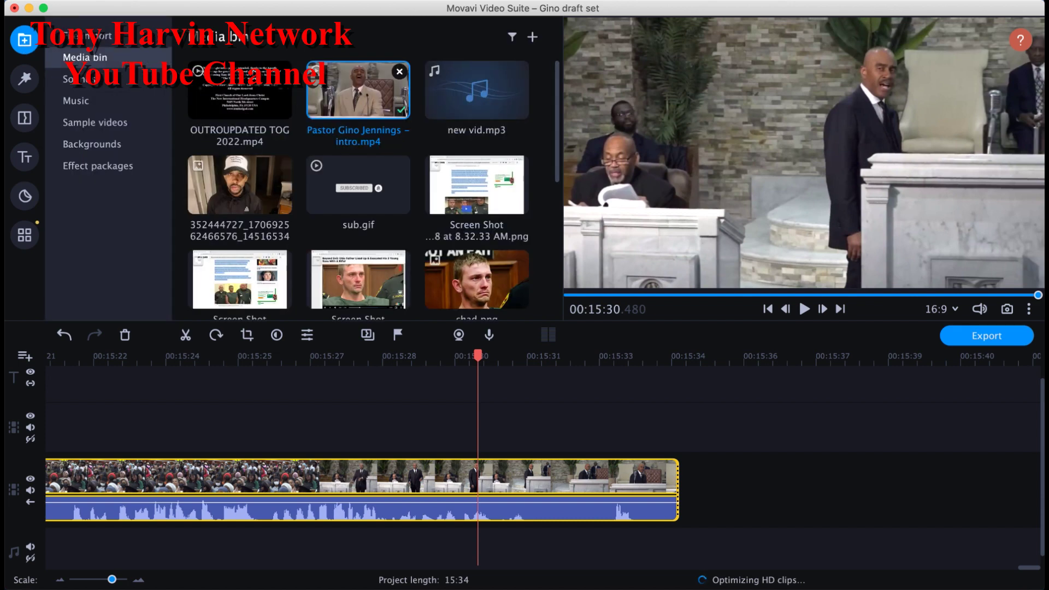
# Step: Place OUTROUPDATED TOG 2022.mp4 after the sermon clip, extending the project to 16:05
pyautogui.moveTo(252, 98); pyautogui.dragTo(230, 90)
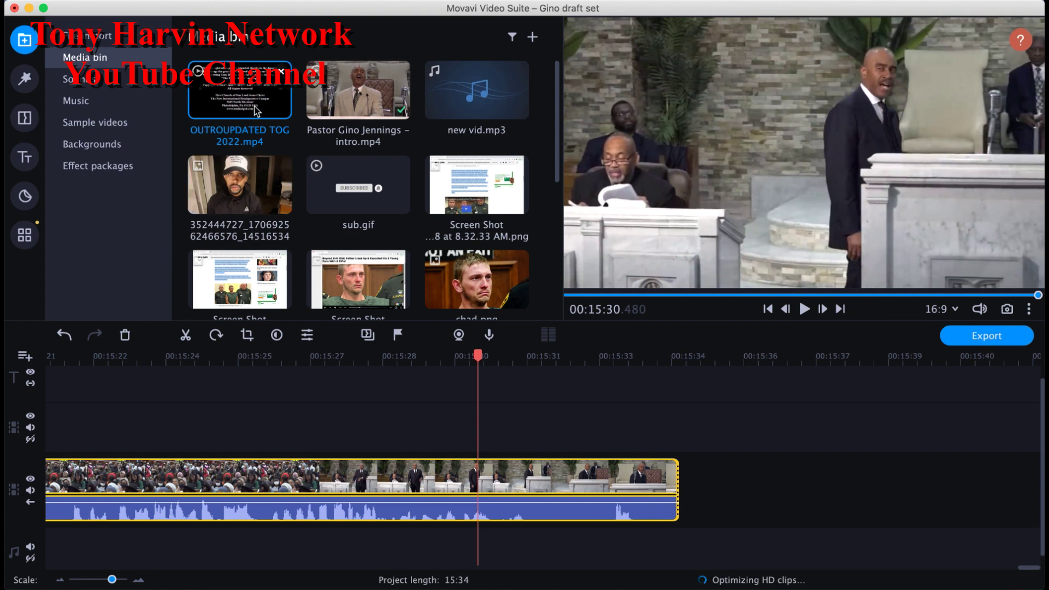
pyautogui.moveTo(255, 111); pyautogui.dragTo(709, 493)
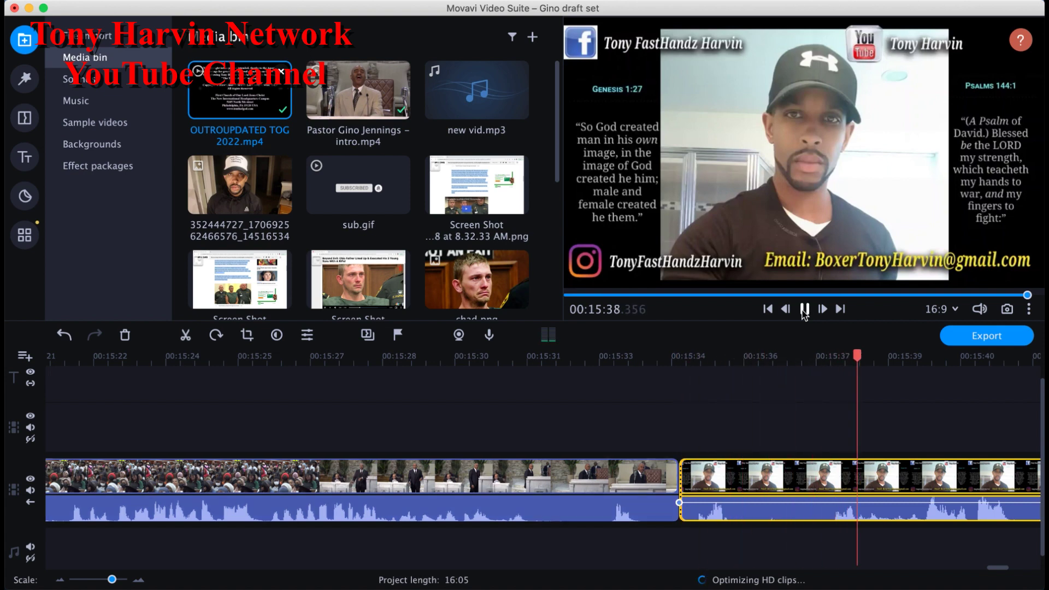
pyautogui.click(804, 309)
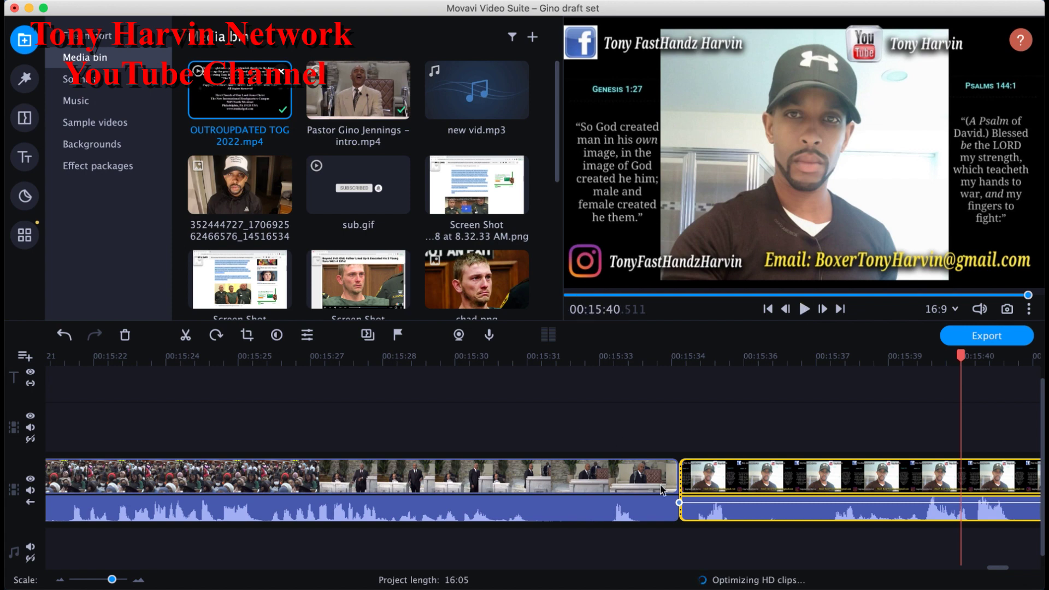
pyautogui.click(661, 487)
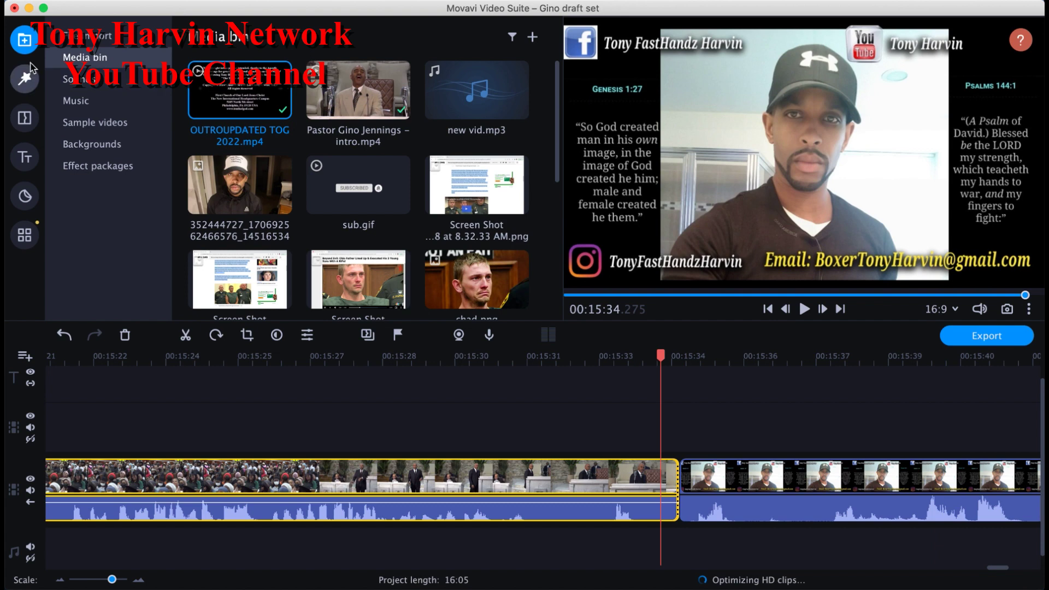
pyautogui.click(30, 118)
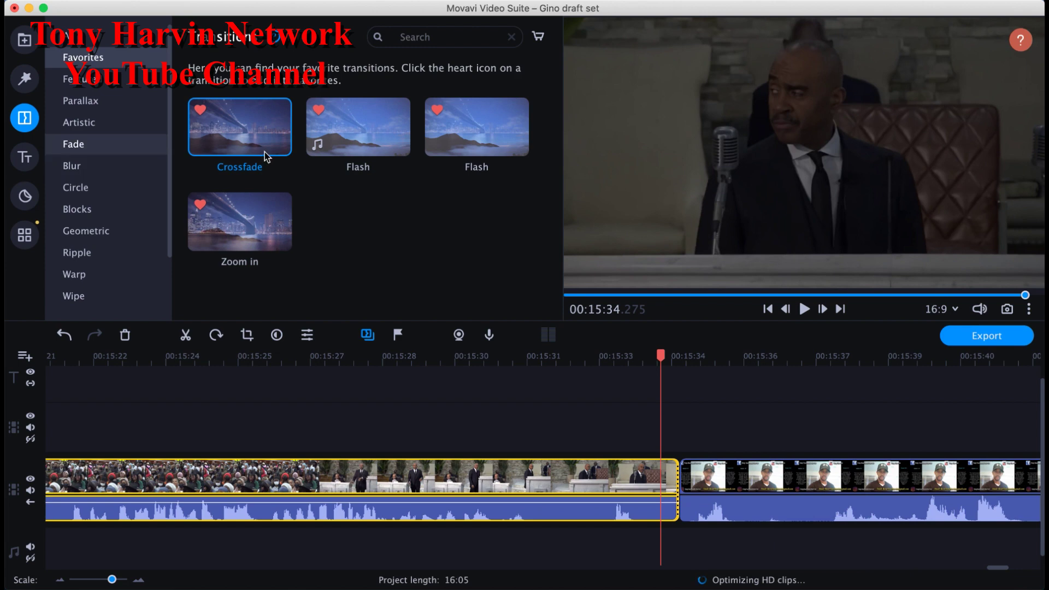
# Step: Join the sermon and outro with a 01:000 Crossfade and play it back
pyautogui.moveTo(334, 207)
pyautogui.mouseDown()
pyautogui.moveTo(506, 325)
pyautogui.moveTo(684, 493)
pyautogui.mouseUp()
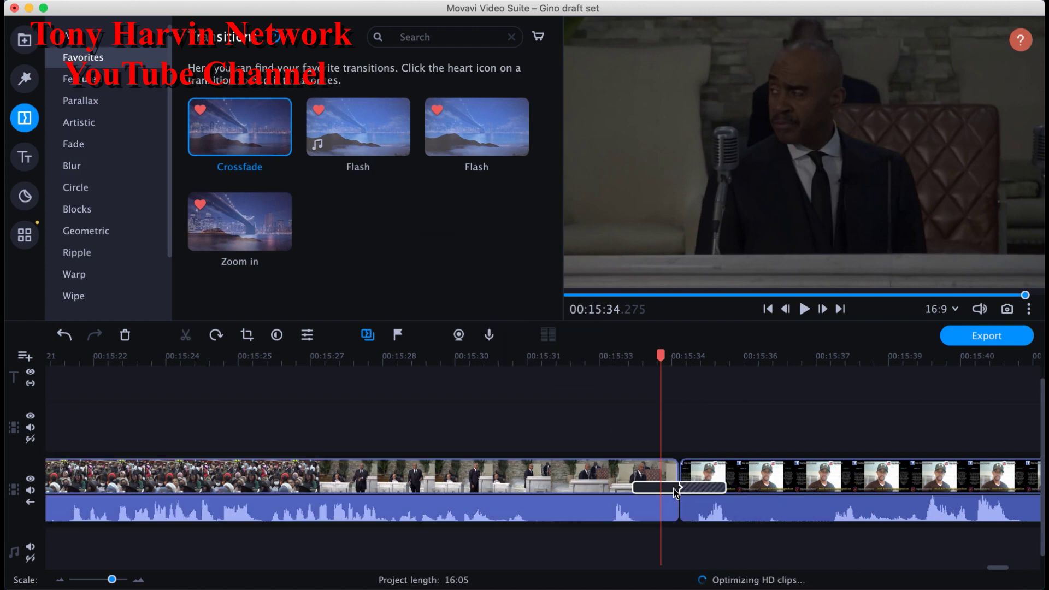
pyautogui.doubleClick(674, 487)
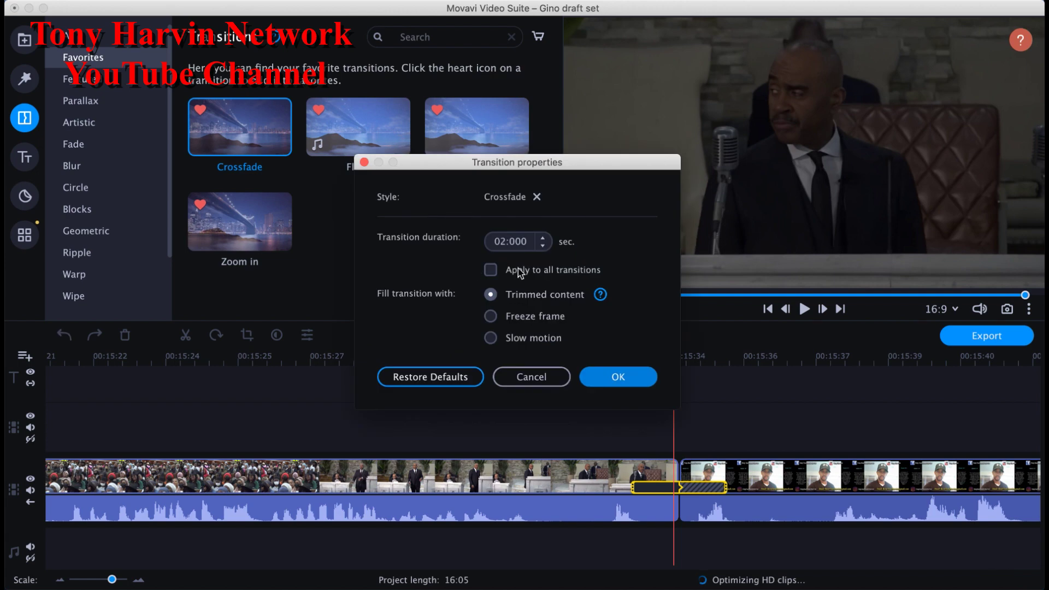
pyautogui.click(543, 246)
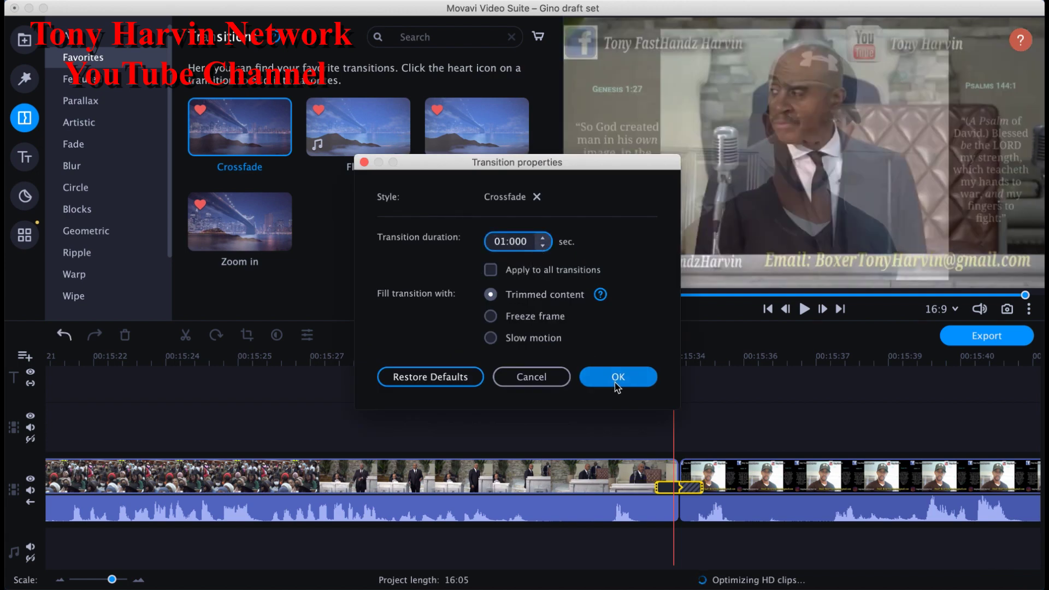
pyautogui.click(617, 377)
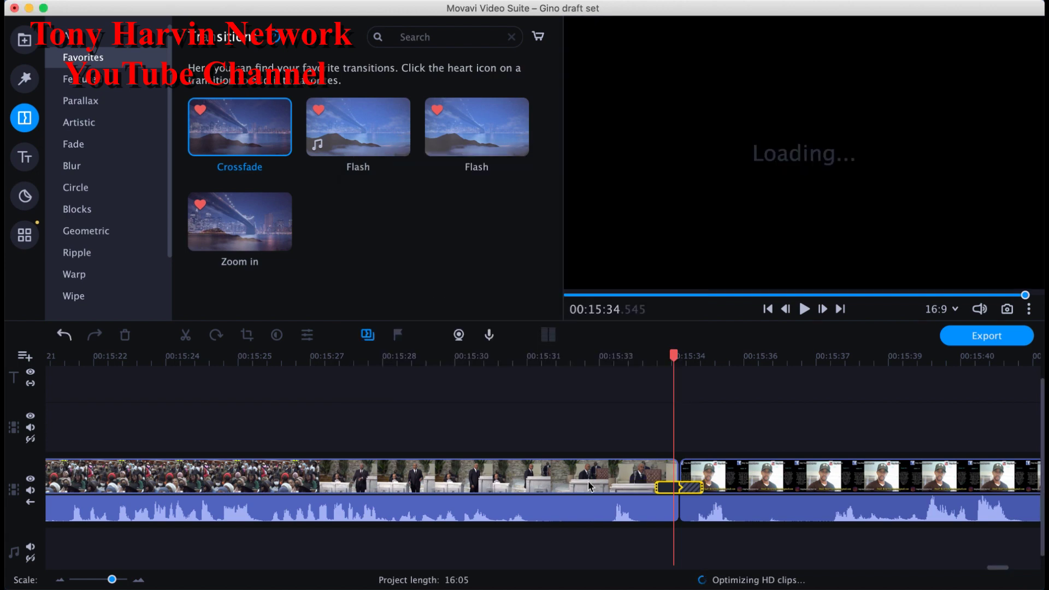
pyautogui.click(590, 486)
pyautogui.click(804, 309)
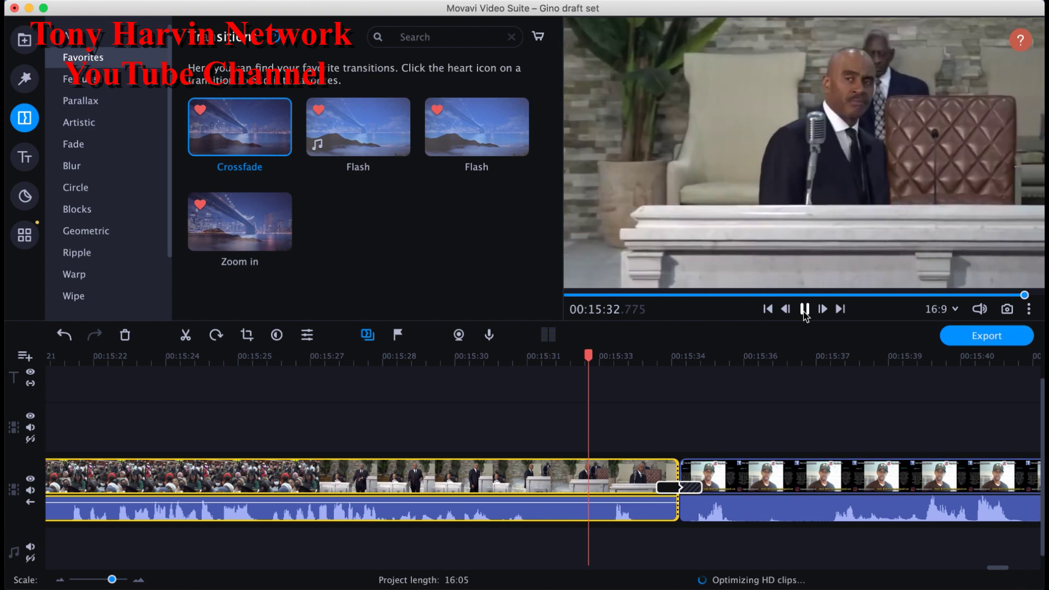
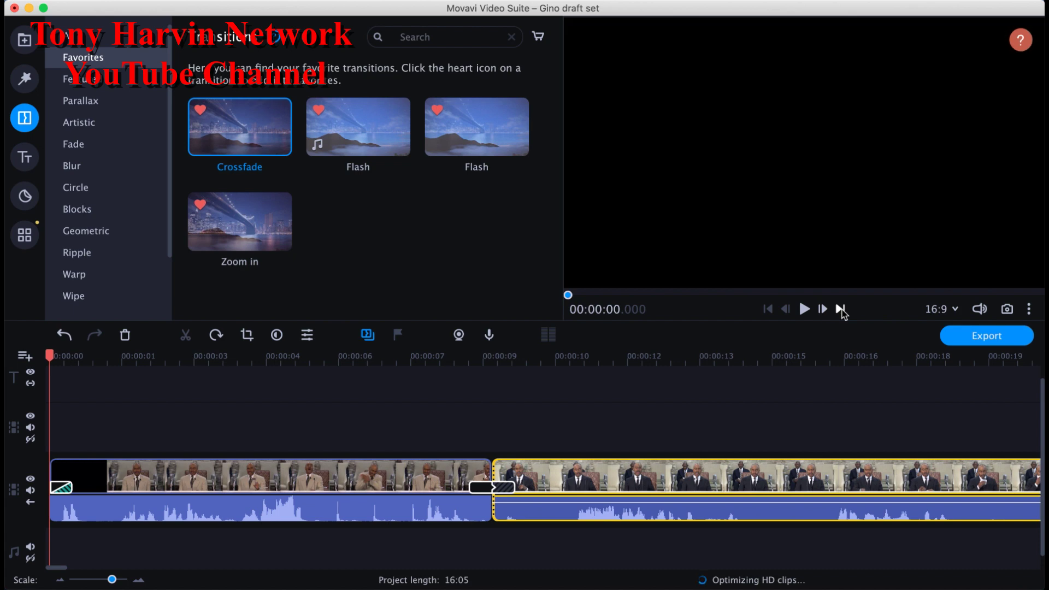
# Step: Return playback to the project start, zoom the timeline out, and show the Titles library
pyautogui.click(840, 309)
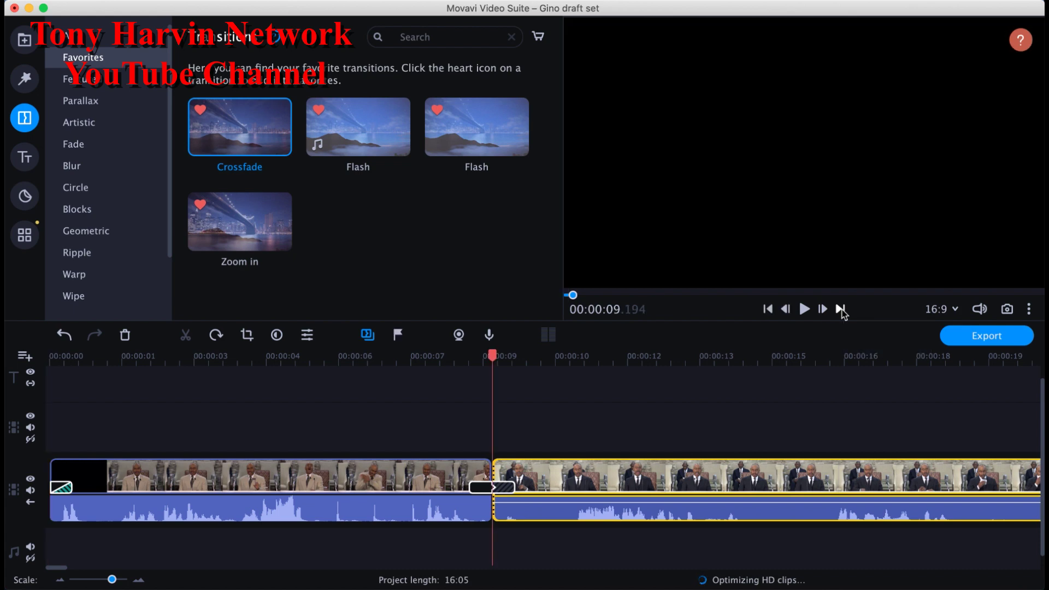
pyautogui.click(840, 309)
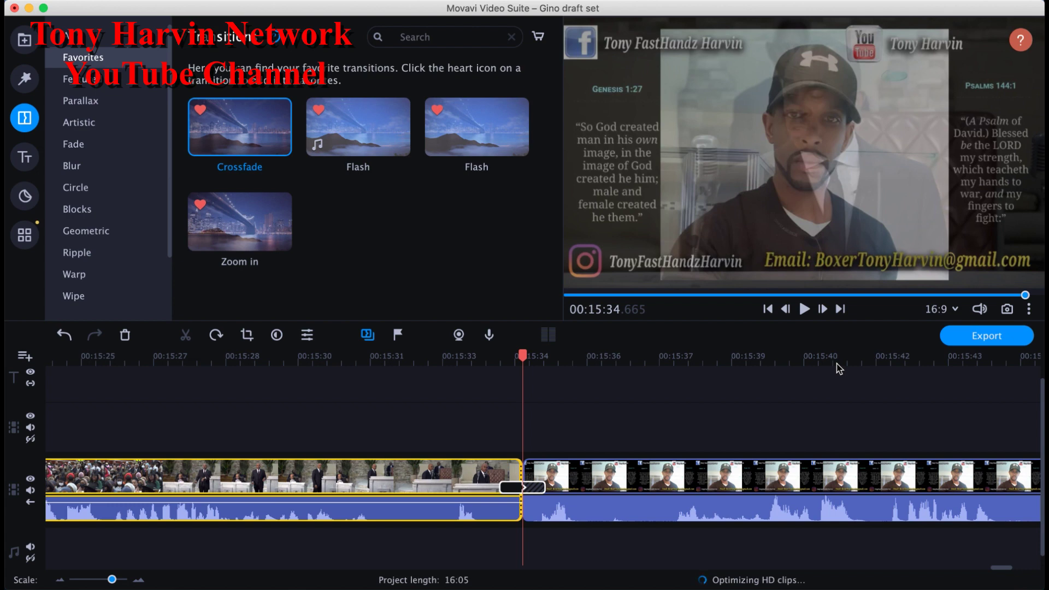
pyautogui.click(768, 309)
pyautogui.click(769, 309)
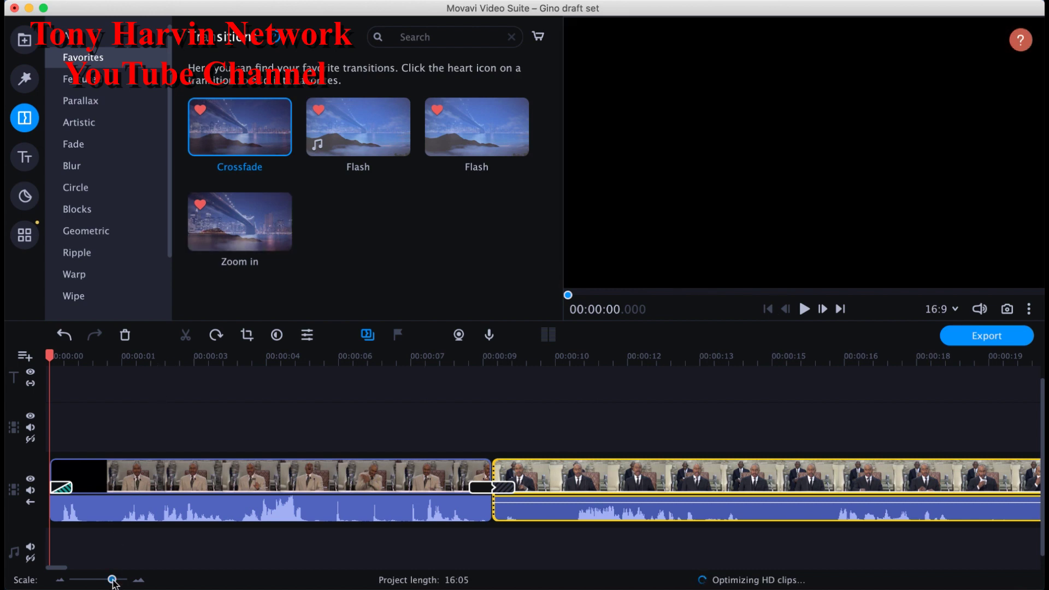
pyautogui.moveTo(112, 580); pyautogui.dragTo(107, 581)
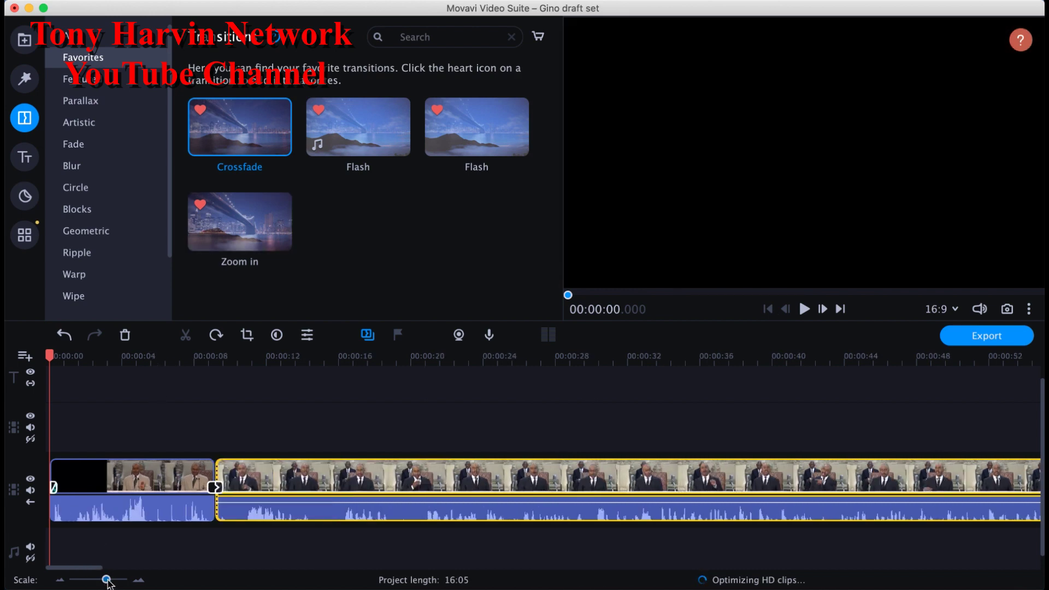
pyautogui.click(24, 156)
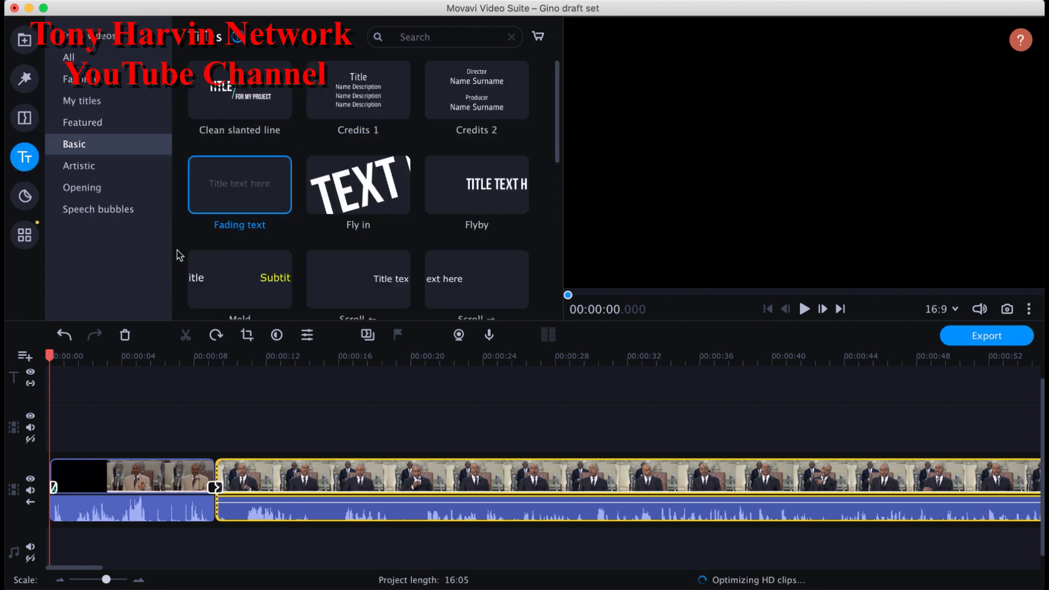
# Step: Place the Opening category's Lower third title on the title track at 00:00
pyautogui.click(127, 184)
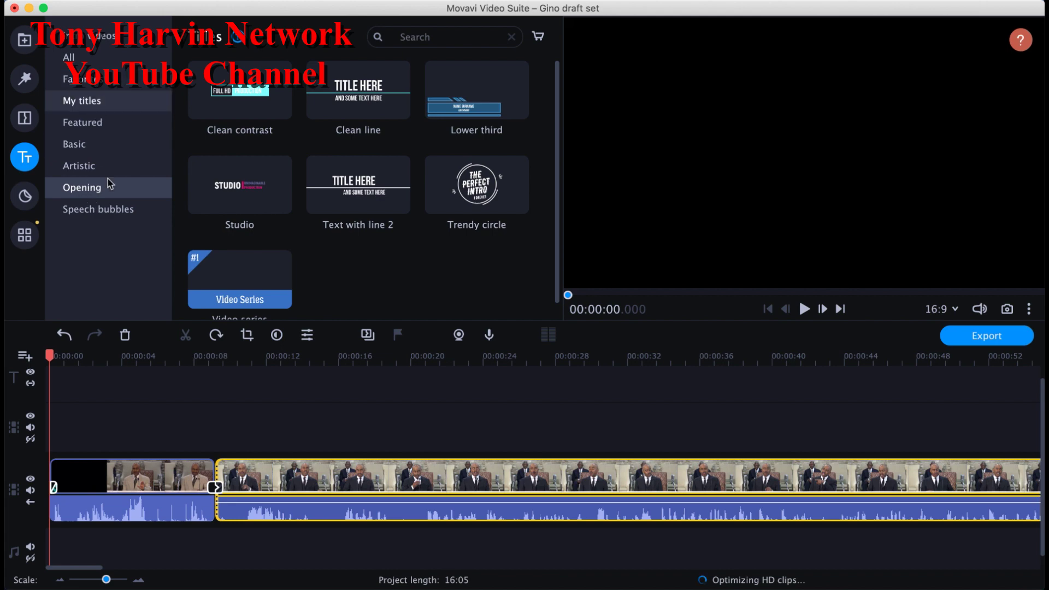
pyautogui.moveTo(465, 119); pyautogui.dragTo(55, 404)
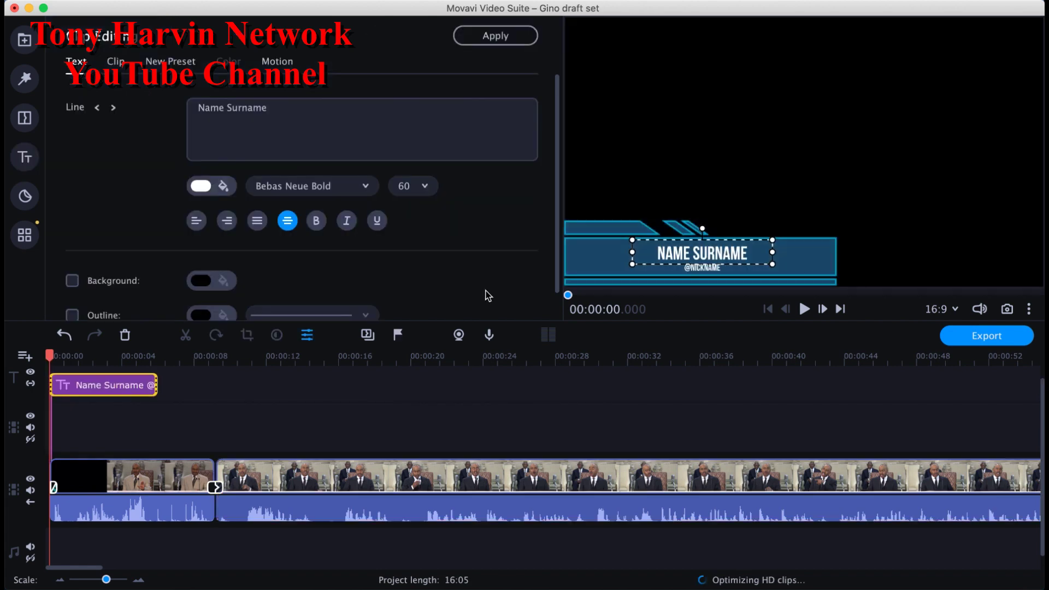
# Step: Change the Lower third title's duration to 0:00:20:000 and preview it around 12 seconds
pyautogui.click(597, 272)
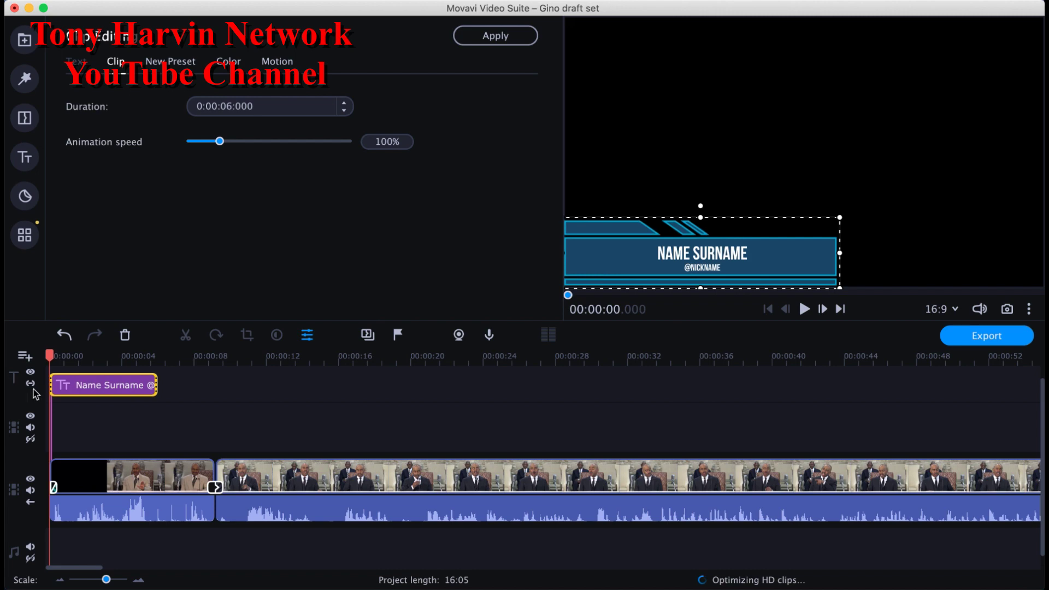
pyautogui.click(113, 391)
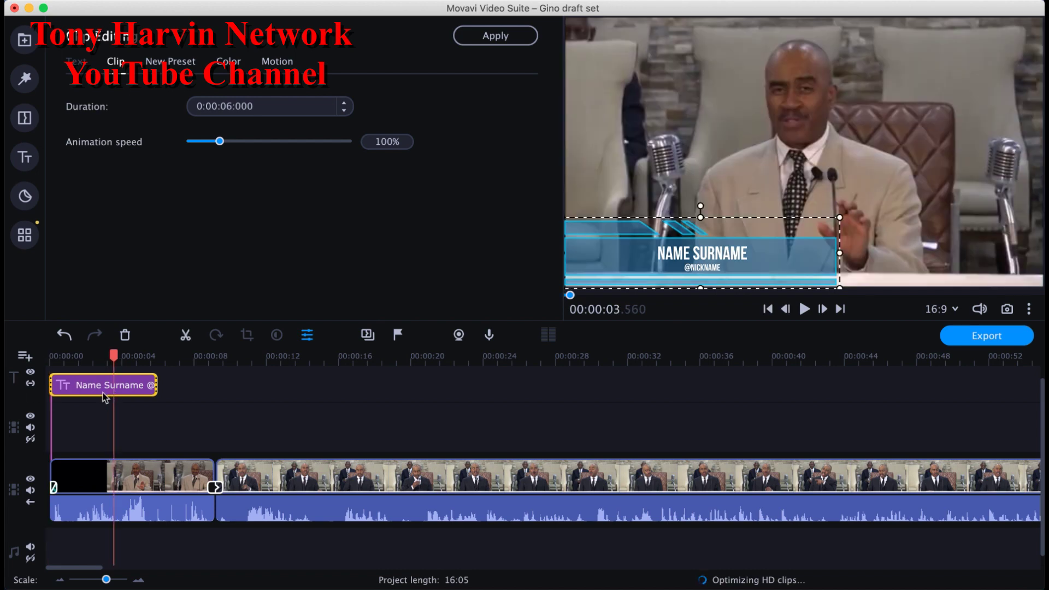
pyautogui.click(221, 106)
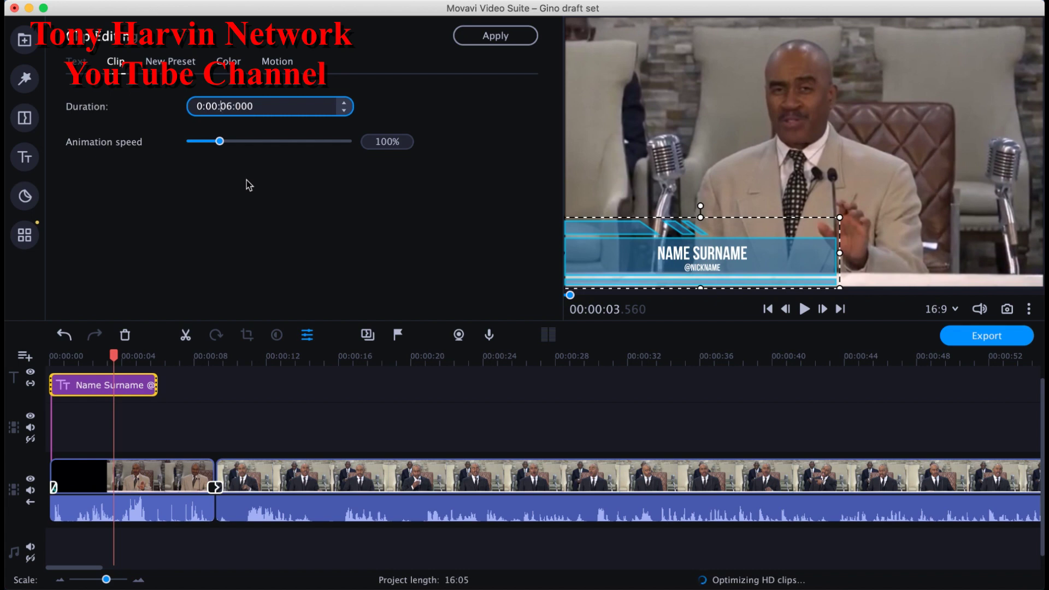
pyautogui.write('20')
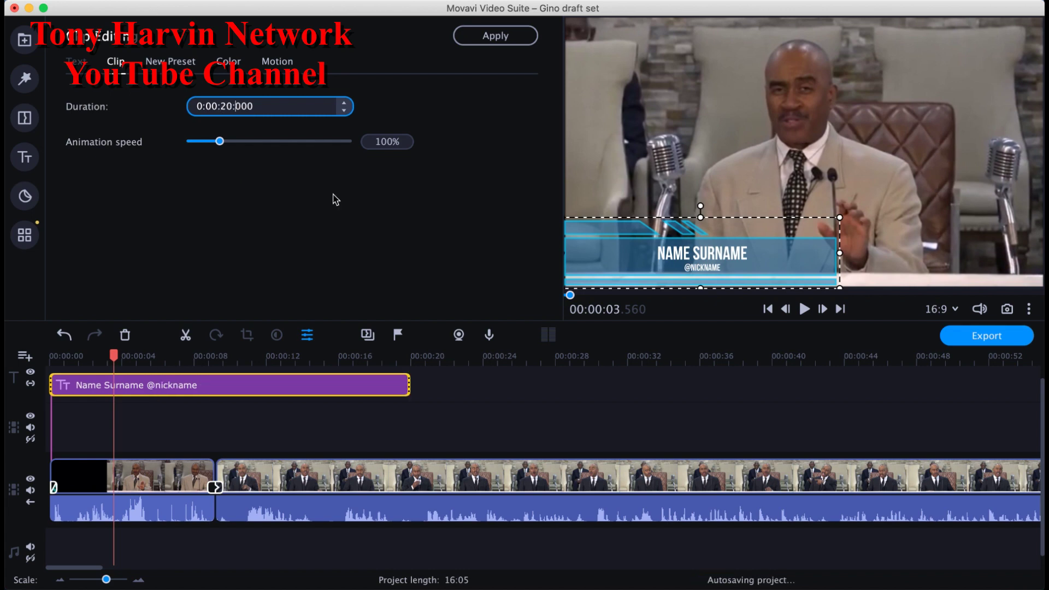
pyautogui.click(383, 394)
pyautogui.click(385, 398)
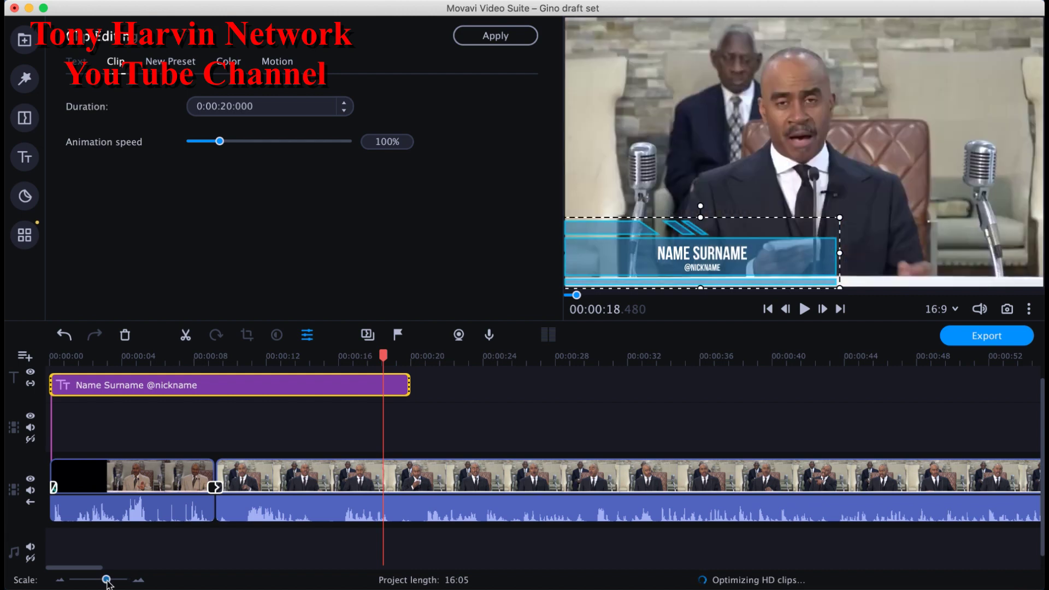
pyautogui.moveTo(106, 580); pyautogui.dragTo(104, 580)
pyautogui.click(228, 381)
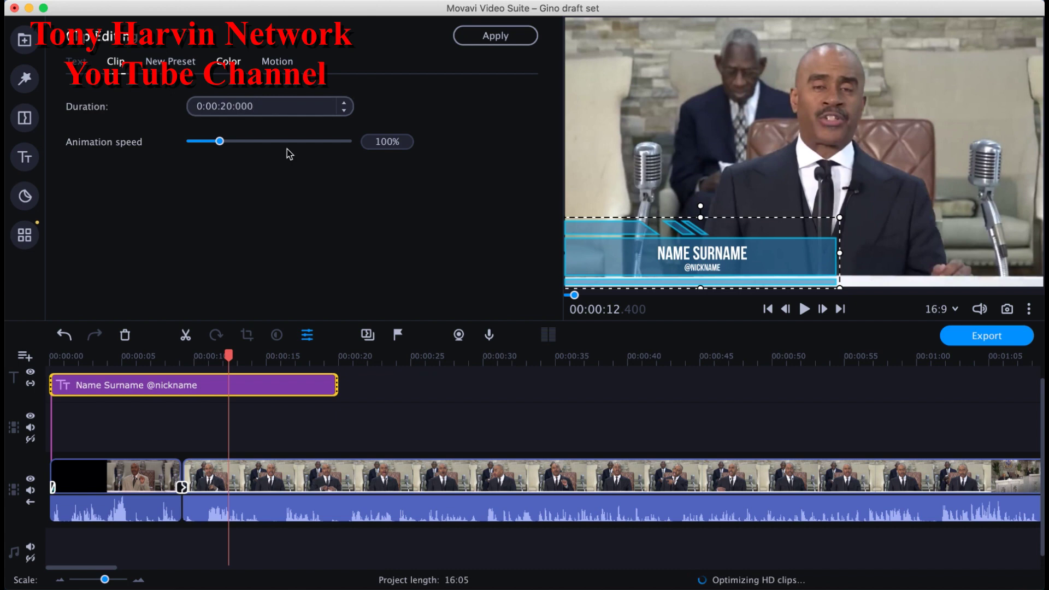
# Step: Set the banner Decorations colour to black (#000000) and preview the title around 8–13 seconds
pyautogui.click(229, 63)
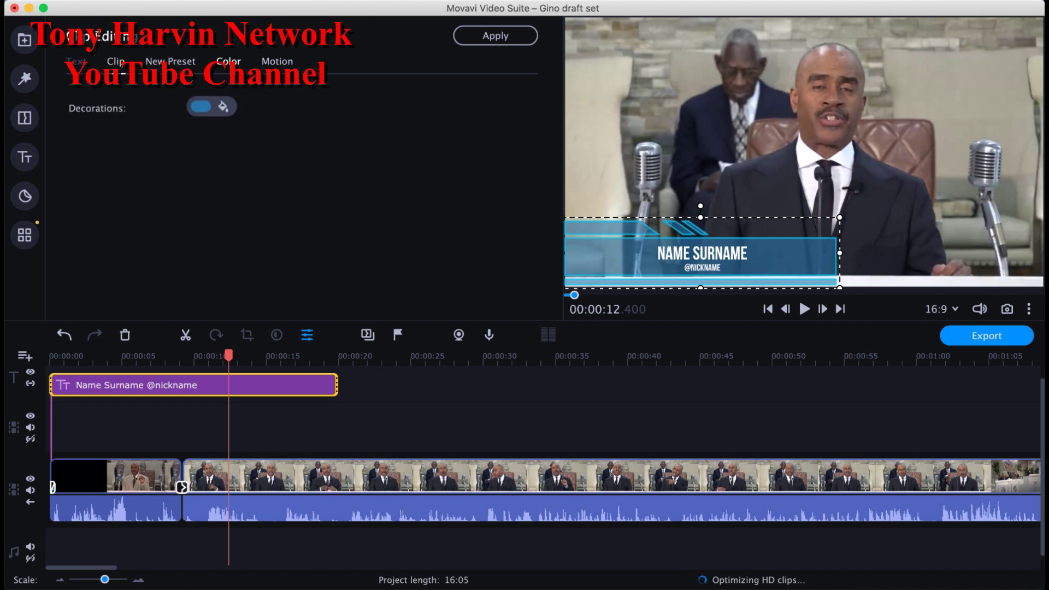
pyautogui.click(206, 110)
pyautogui.click(350, 174)
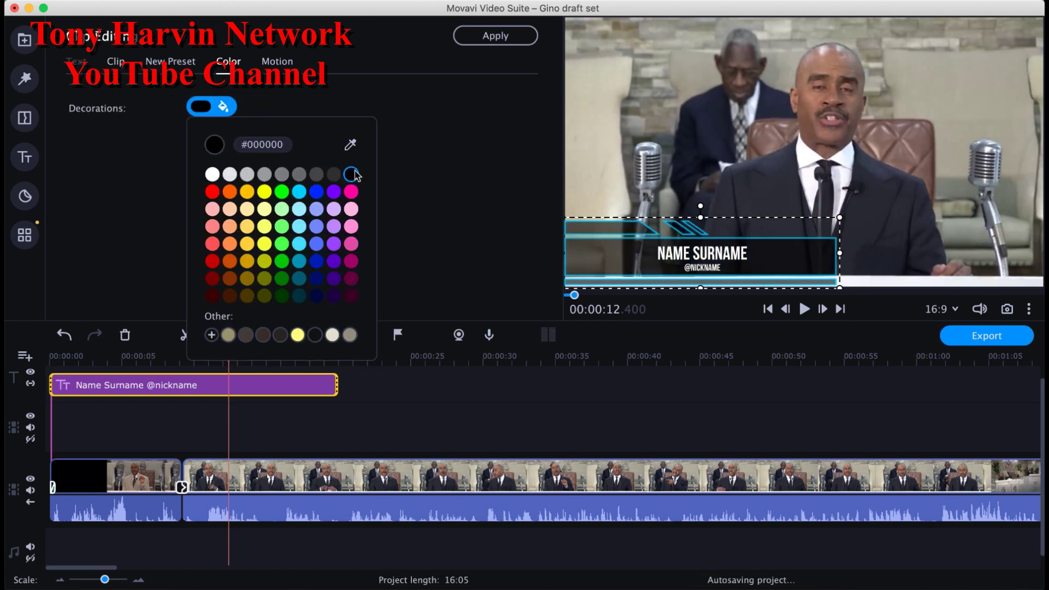
pyautogui.click(480, 194)
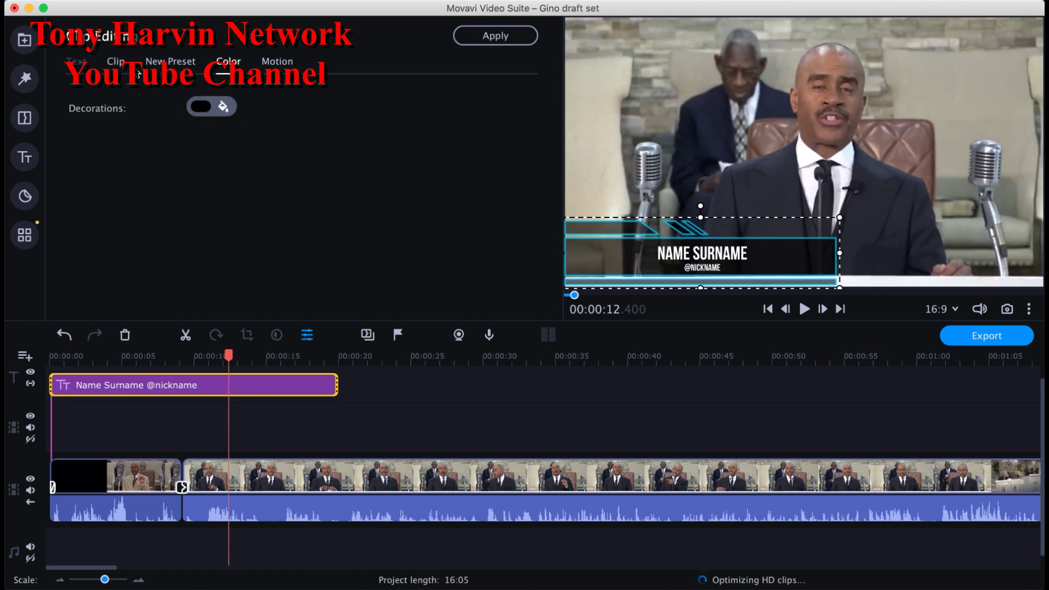
pyautogui.click(200, 380)
pyautogui.click(173, 389)
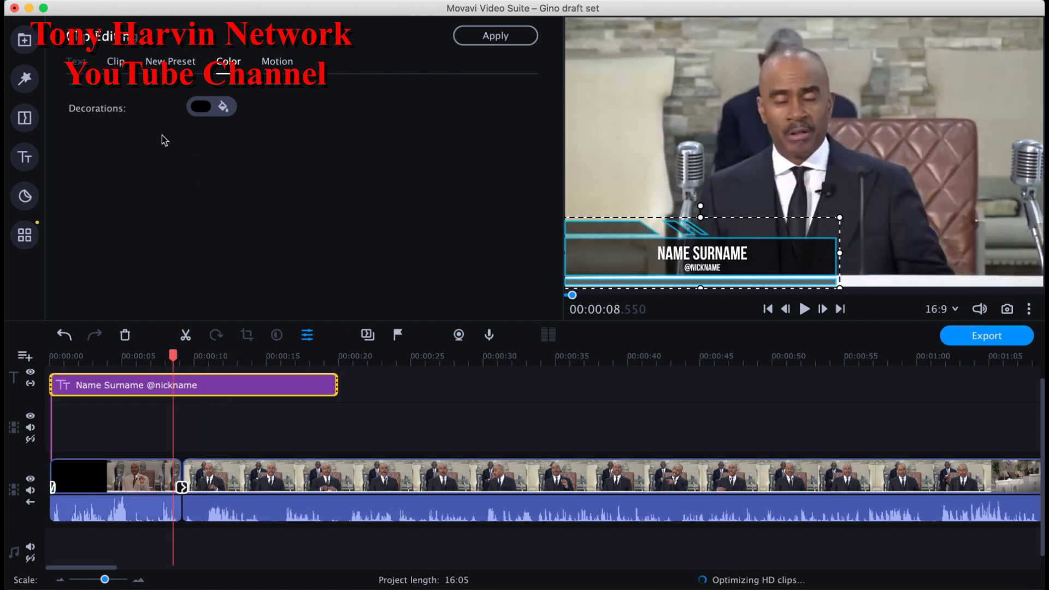
pyautogui.click(236, 389)
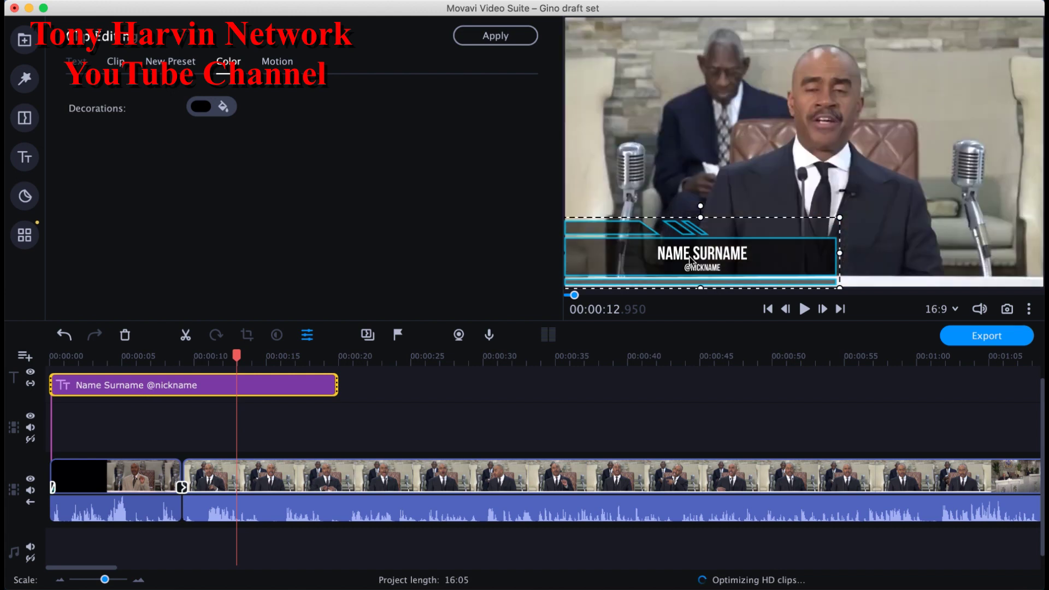
# Step: Set the Name Surname text to Times New Roman at size 42 and shift it slightly left
pyautogui.doubleClick(690, 257)
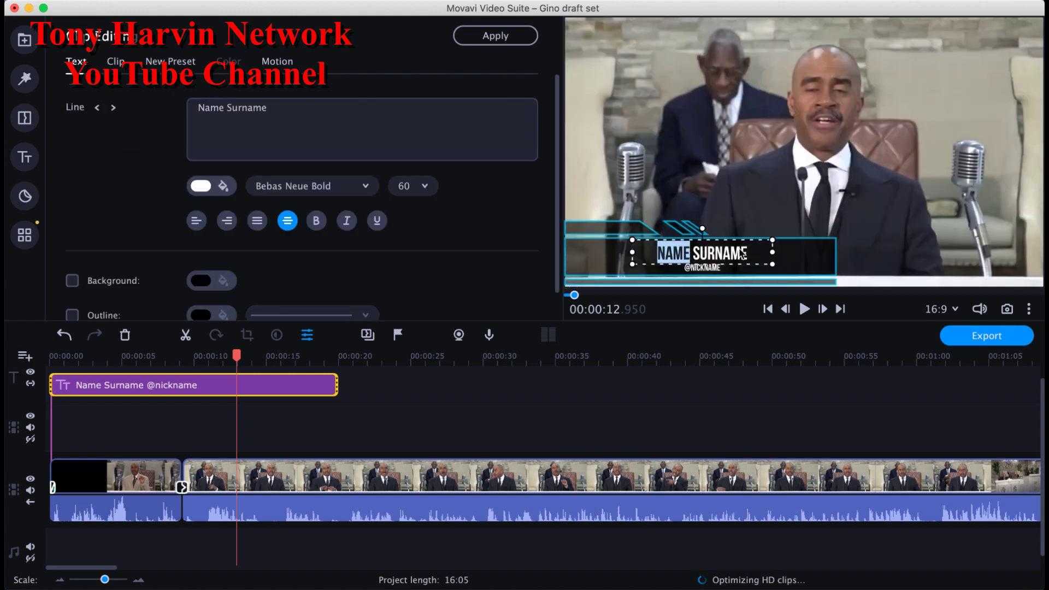
pyautogui.click(322, 137)
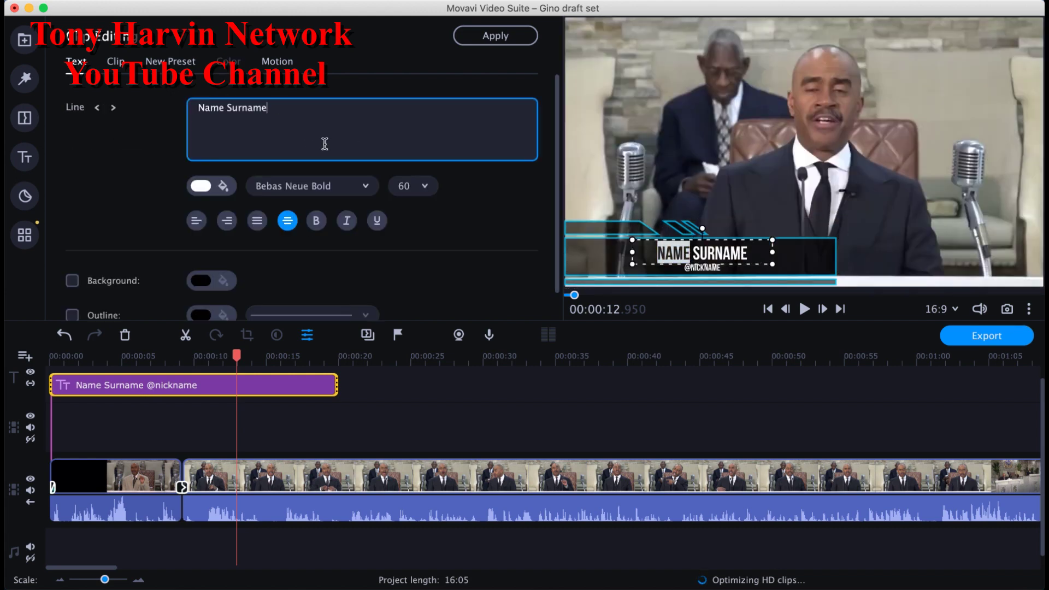
pyautogui.click(349, 191)
pyautogui.moveTo(429, 219); pyautogui.dragTo(428, 341)
pyautogui.click(350, 213)
pyautogui.click(350, 187)
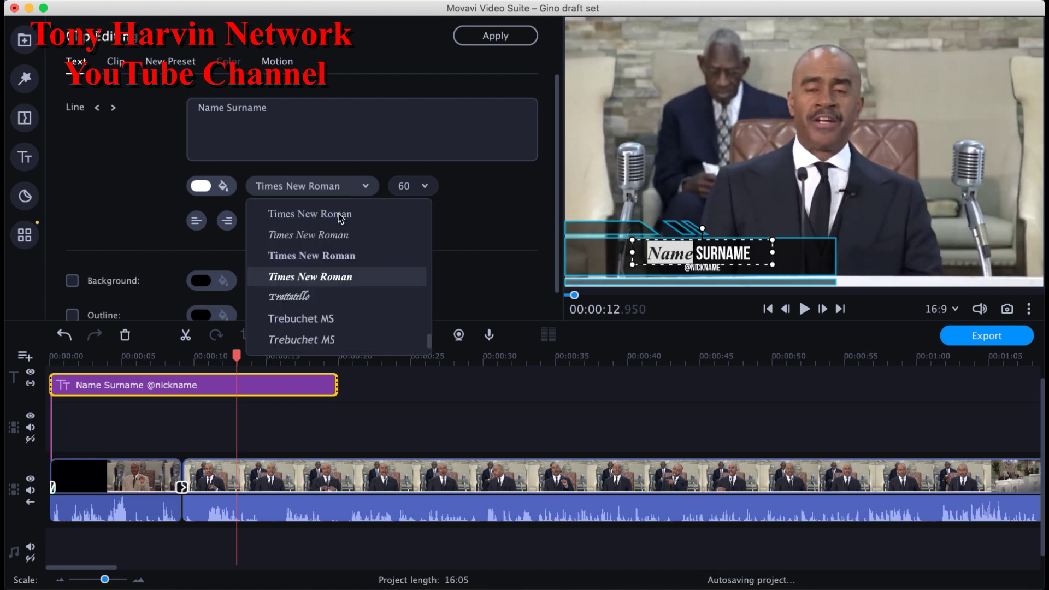
pyautogui.click(337, 255)
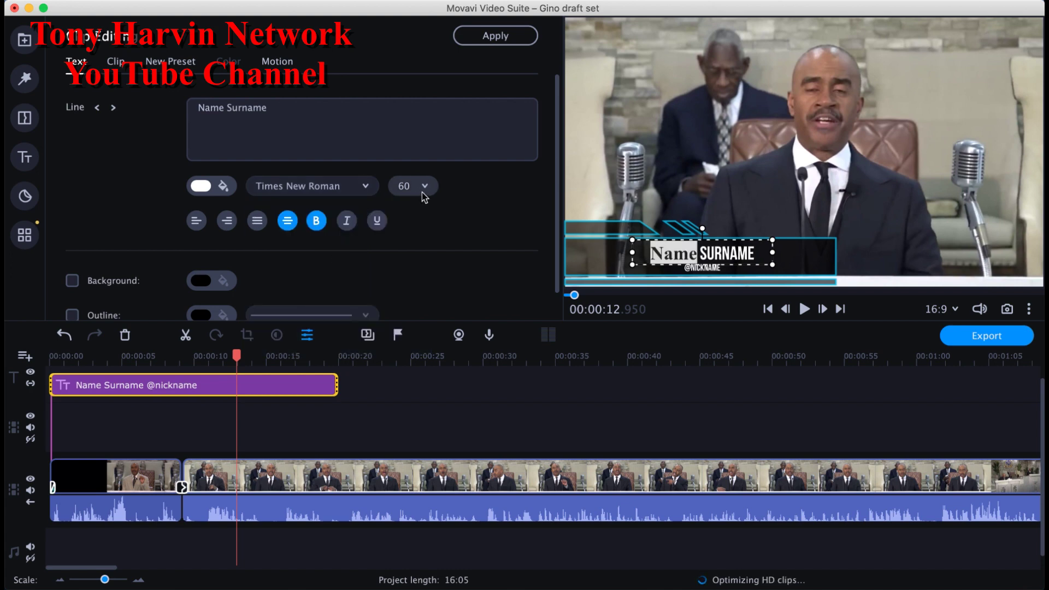
pyautogui.press('Right')
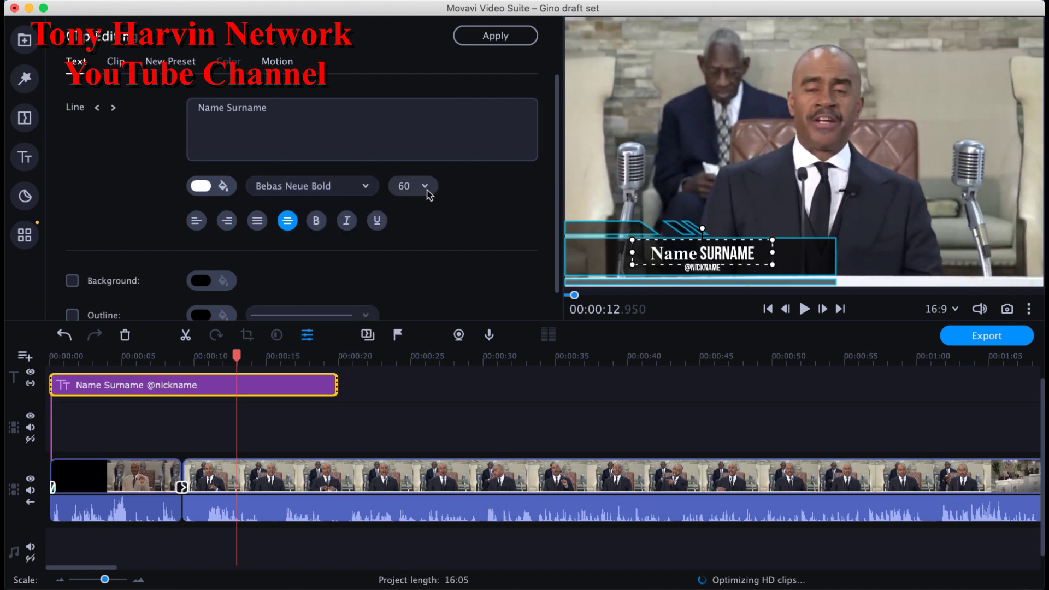
pyautogui.click(425, 187)
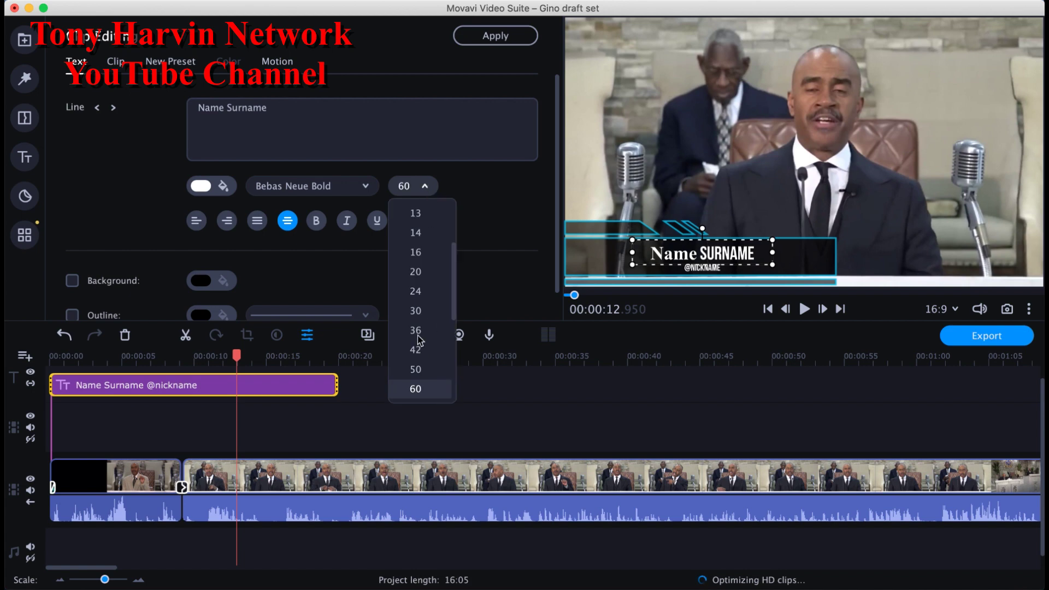
pyautogui.click(416, 350)
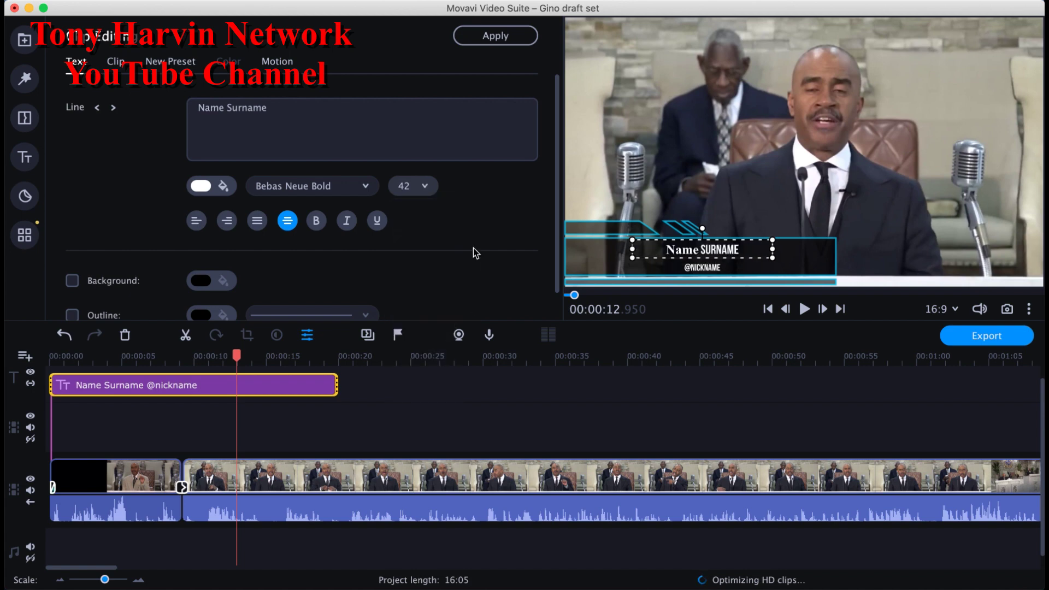
pyautogui.moveTo(758, 262); pyautogui.dragTo(742, 254)
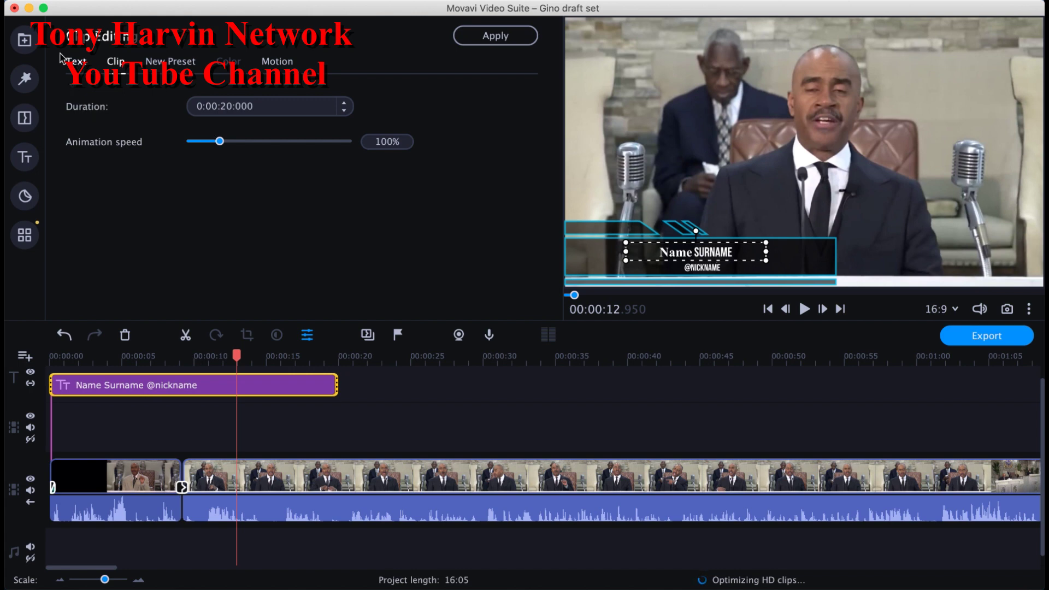
pyautogui.click(77, 62)
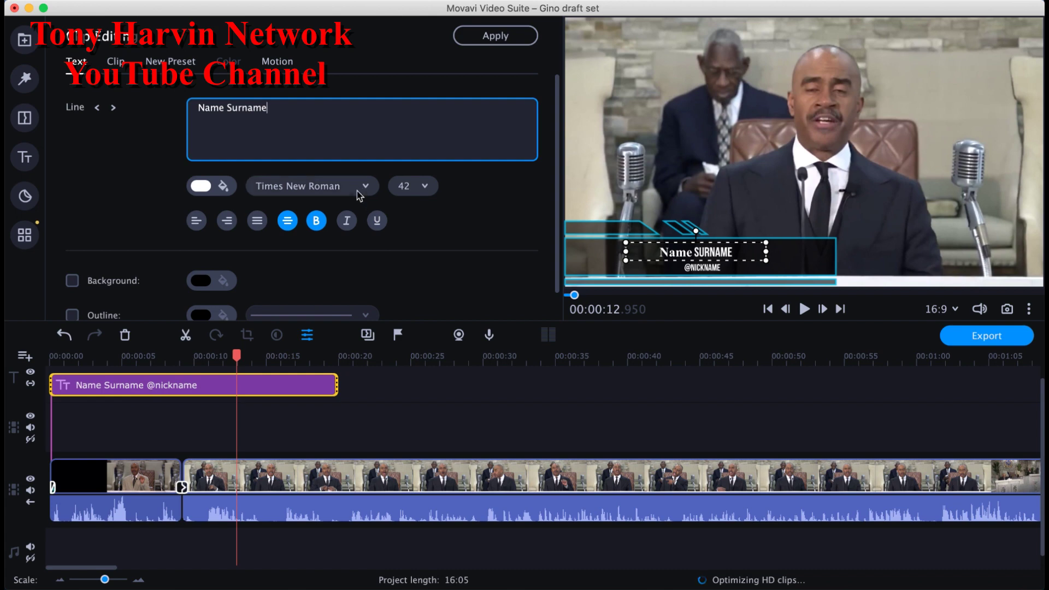
pyautogui.click(690, 247)
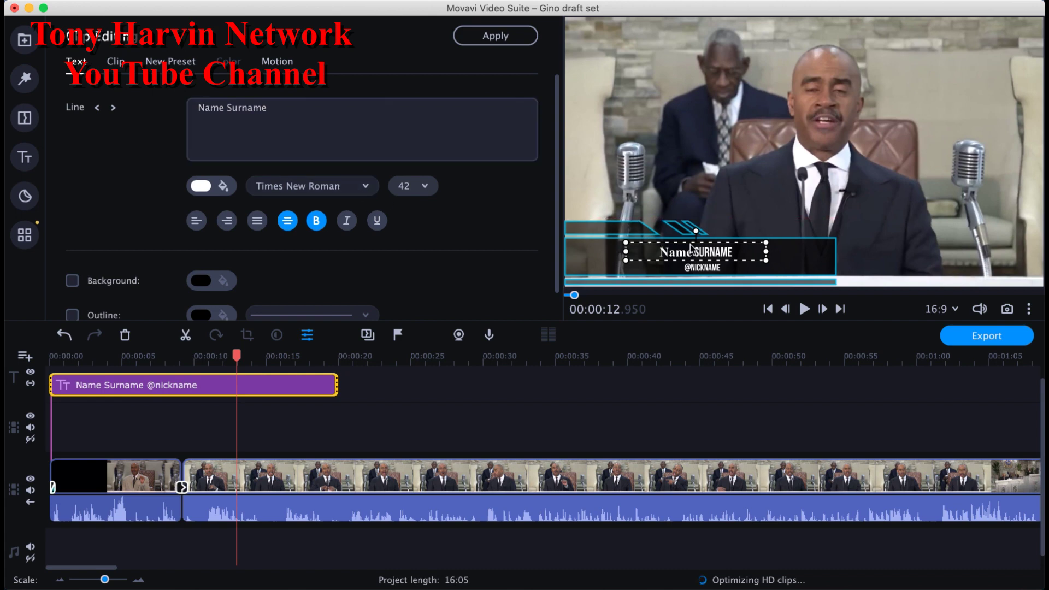
# Step: Make the whole Name SURNAME line regular Times New Roman with italics turned off
pyautogui.doubleClick(740, 258)
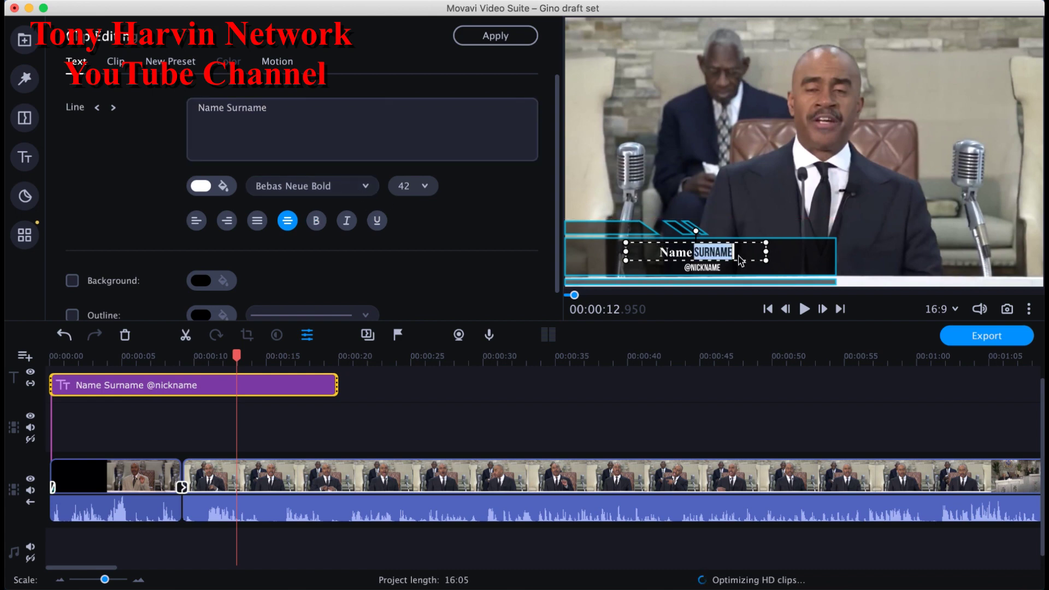
pyautogui.click(741, 261)
pyautogui.moveTo(704, 259); pyautogui.dragTo(657, 254)
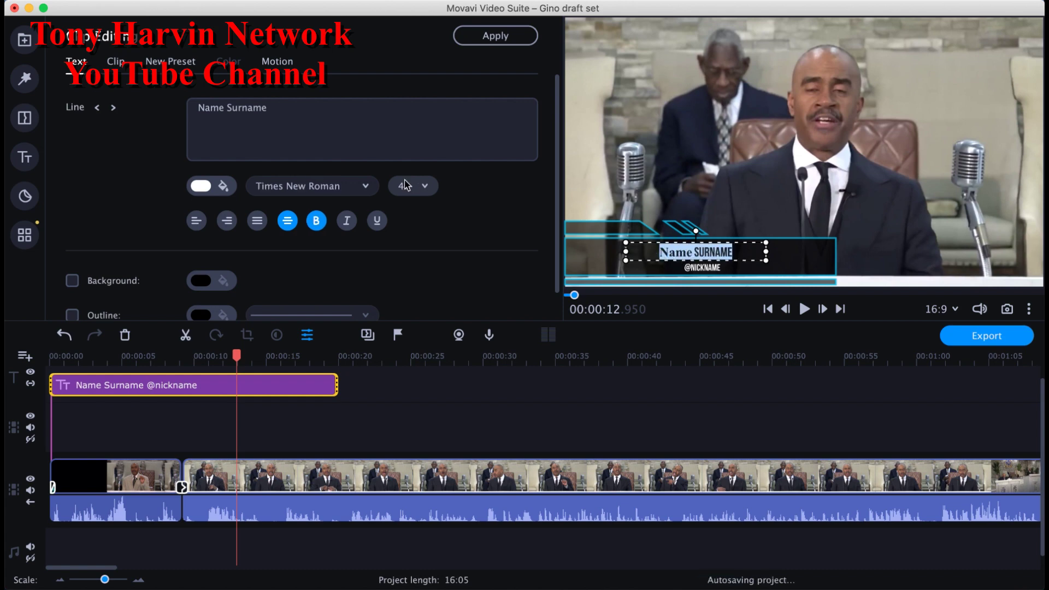
pyautogui.click(365, 187)
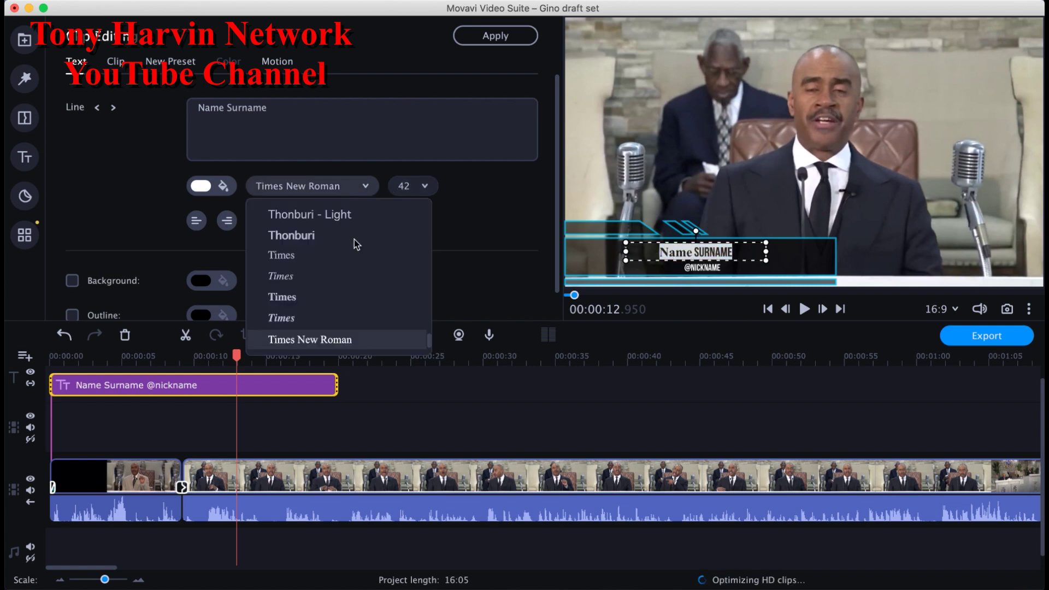
pyautogui.click(363, 337)
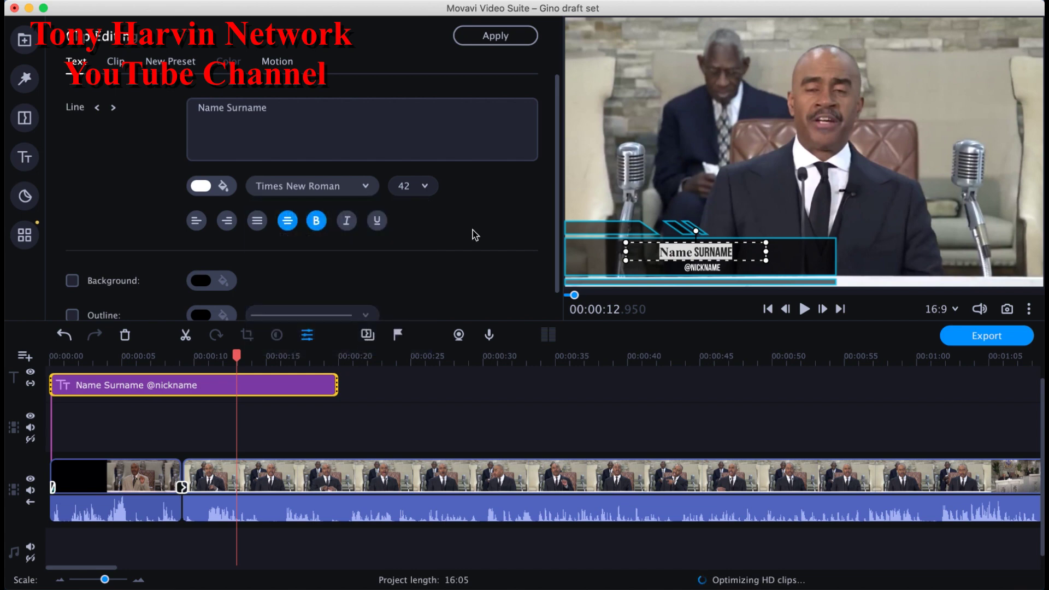
pyautogui.click(363, 187)
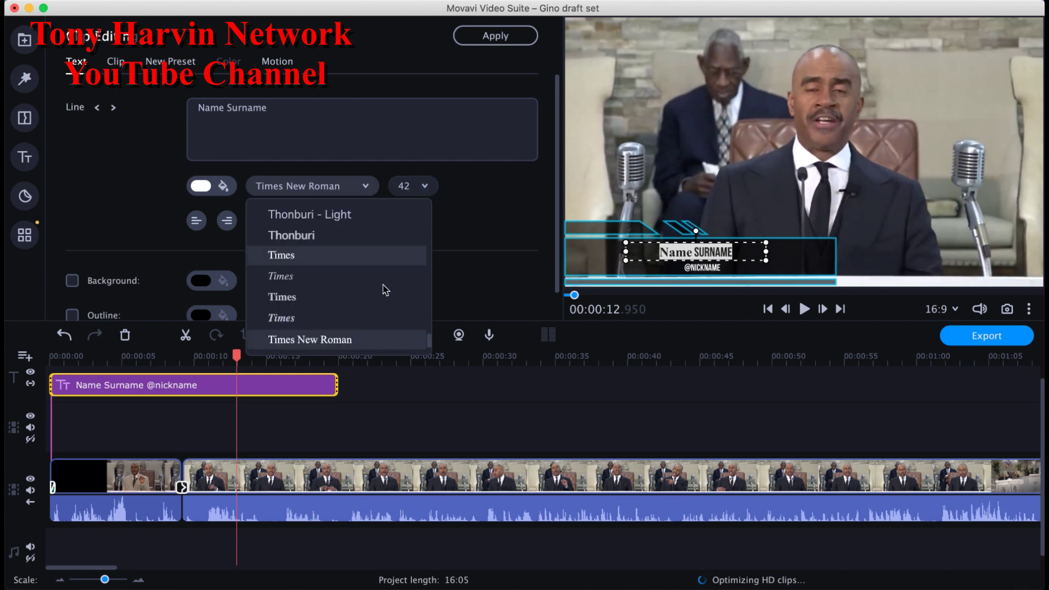
pyautogui.scroll(-1, 427, 335)
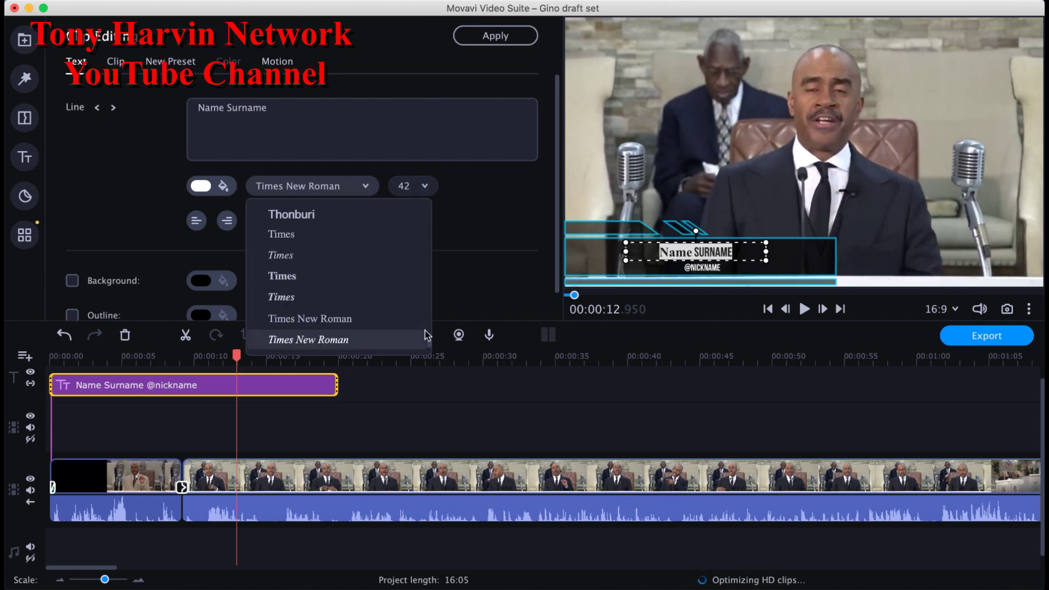
pyautogui.click(395, 340)
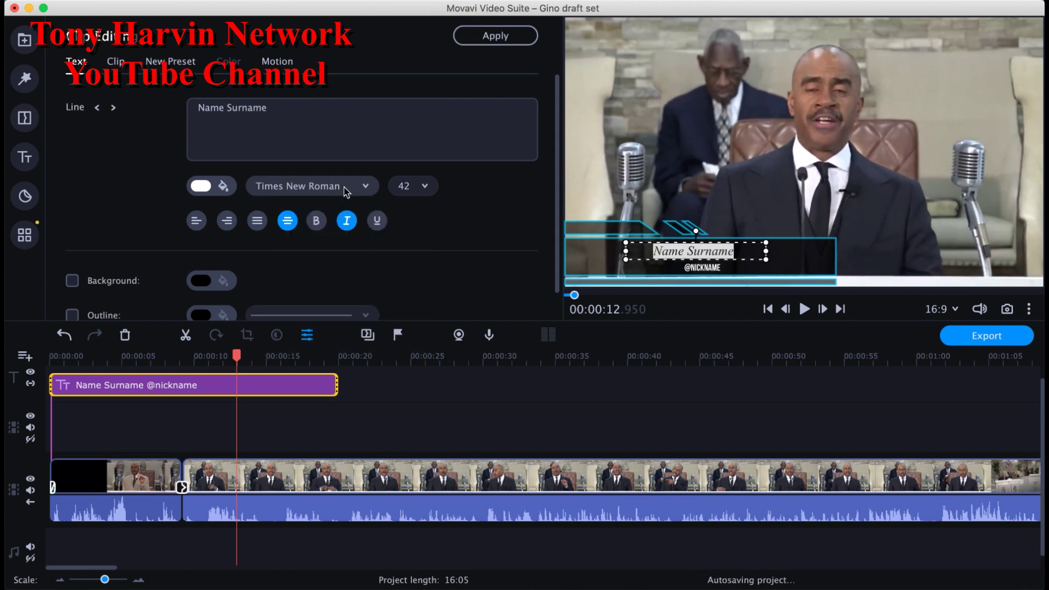
pyautogui.click(365, 188)
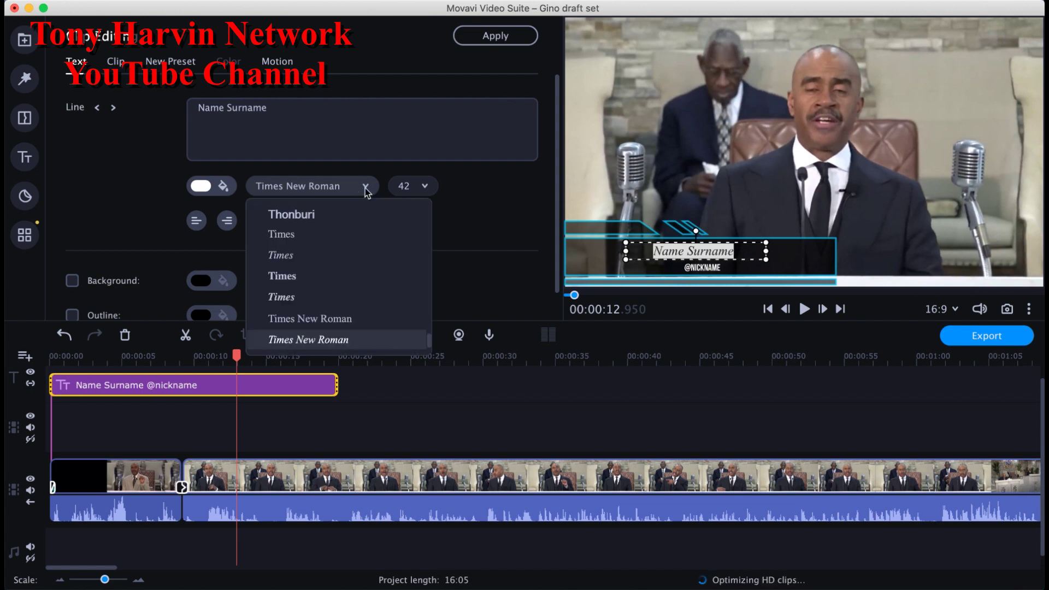
pyautogui.click(362, 318)
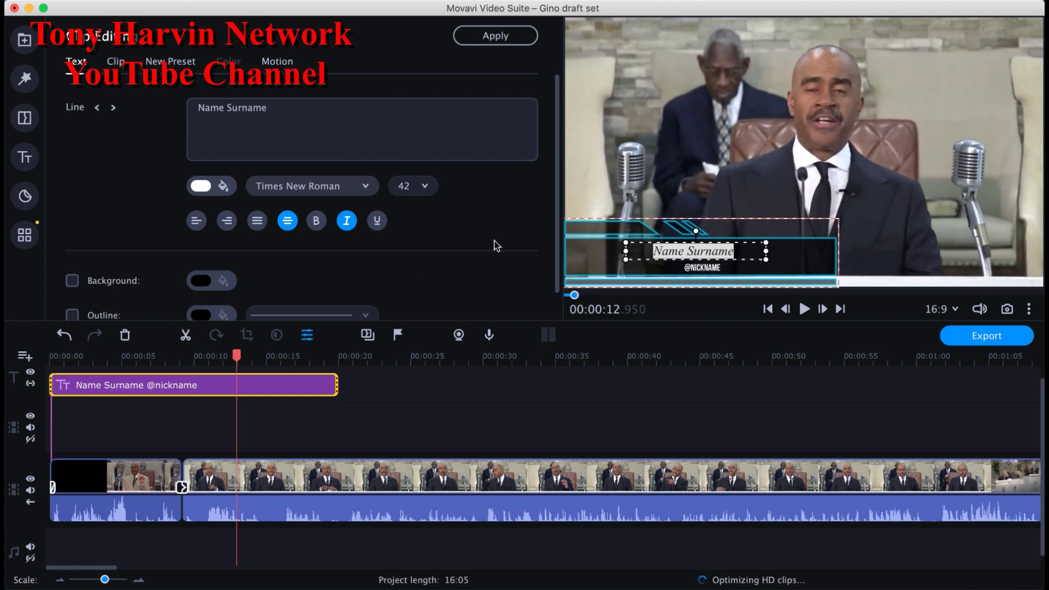
pyautogui.click(346, 220)
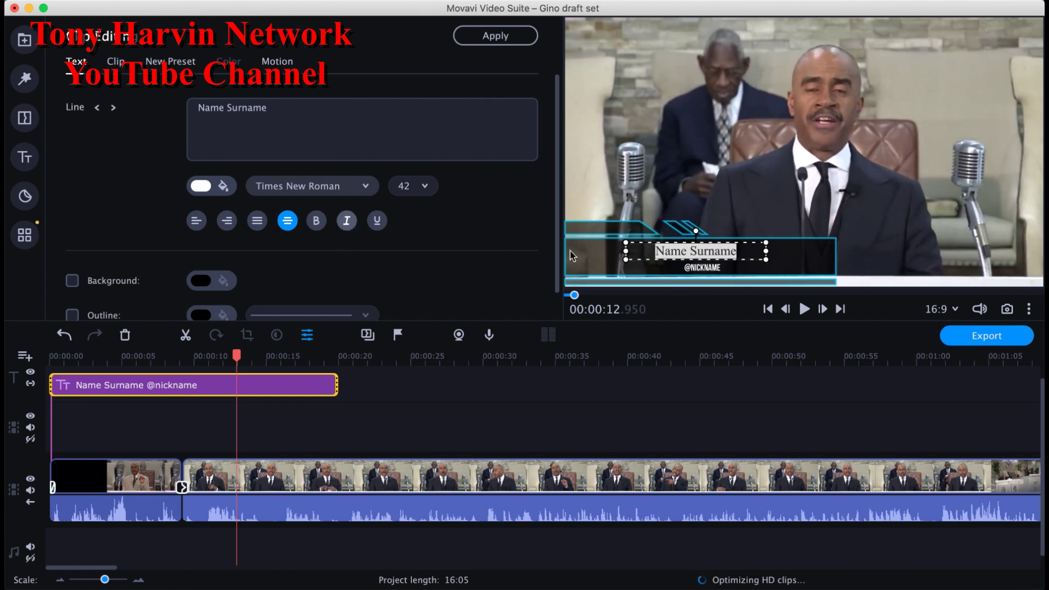
pyautogui.click(661, 259)
# Step: Replace the top line with 'Broadcasting The Truth of God Program', widening its box and centring it
pyautogui.click(308, 126)
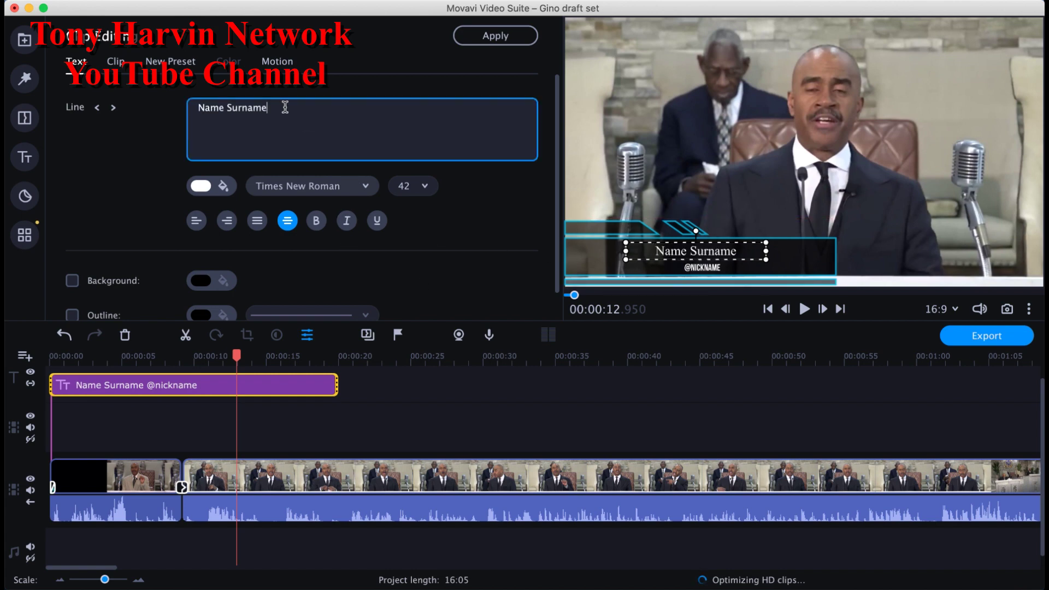
pyautogui.press('super+a')
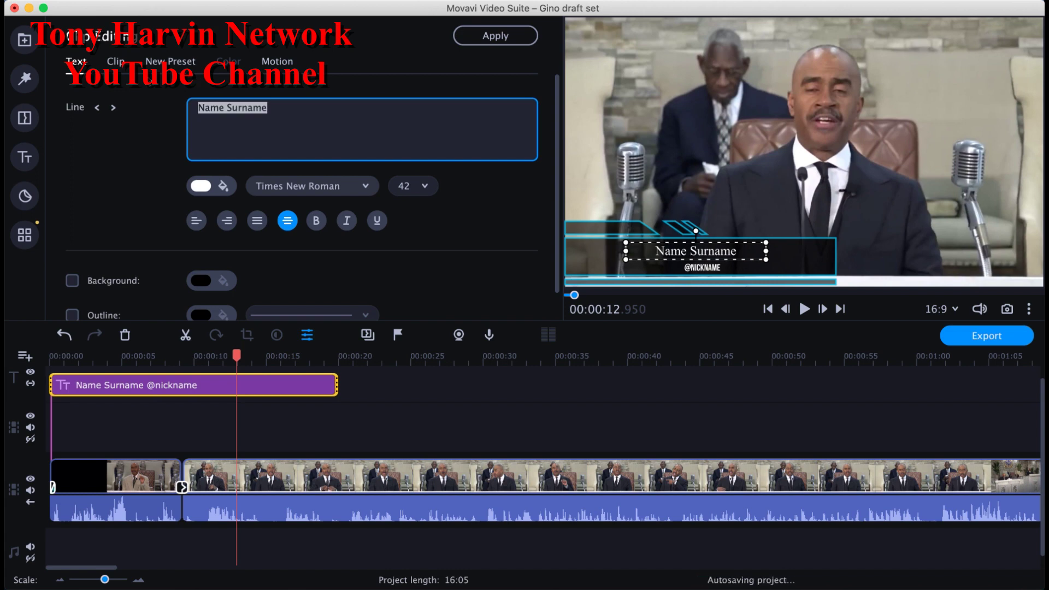
pyautogui.write('Broa')
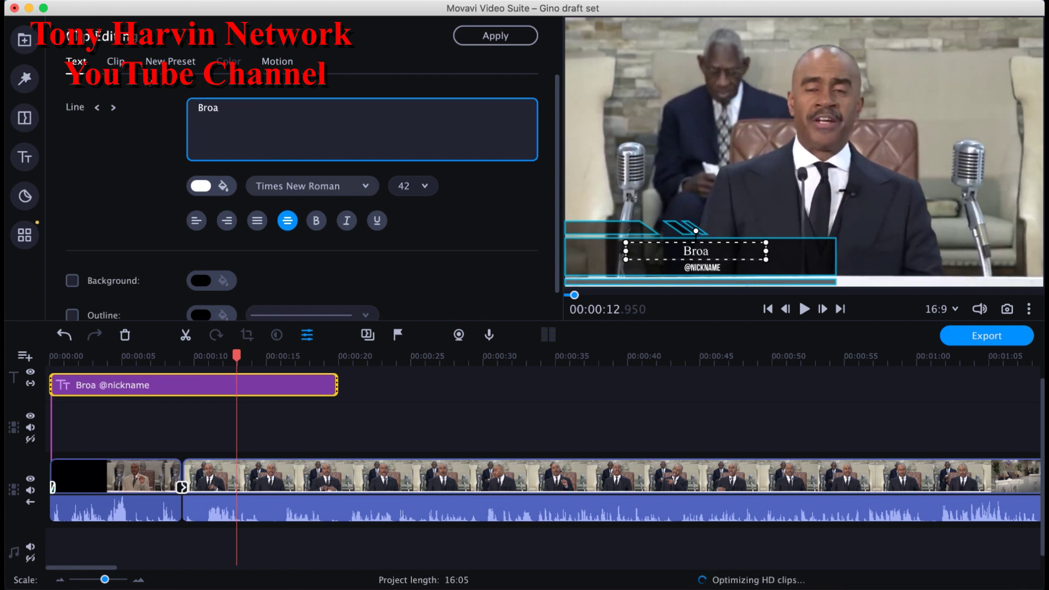
pyautogui.write('dcasting The ')
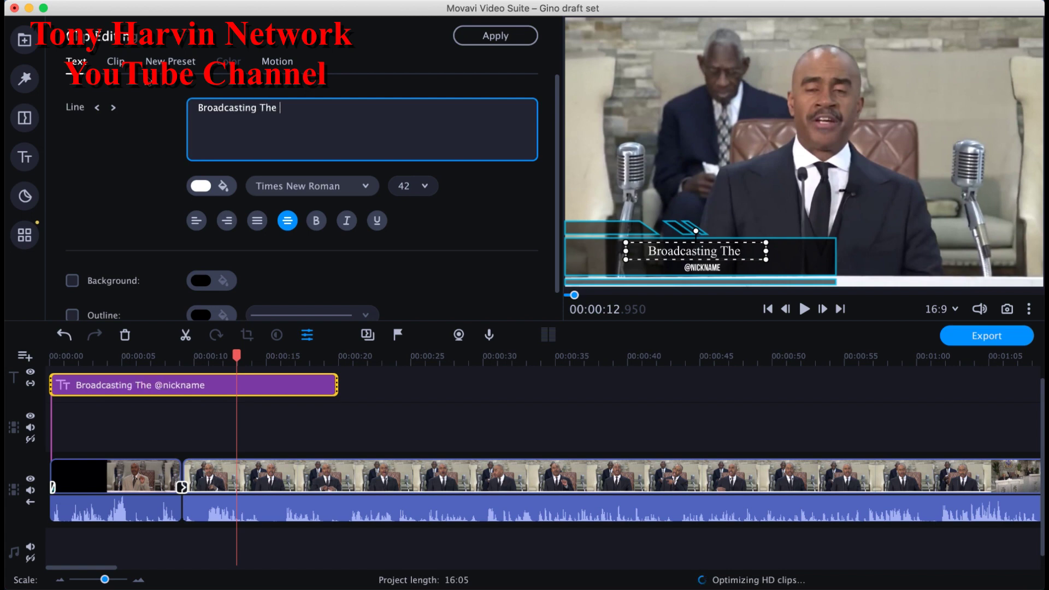
pyautogui.write('Truth of')
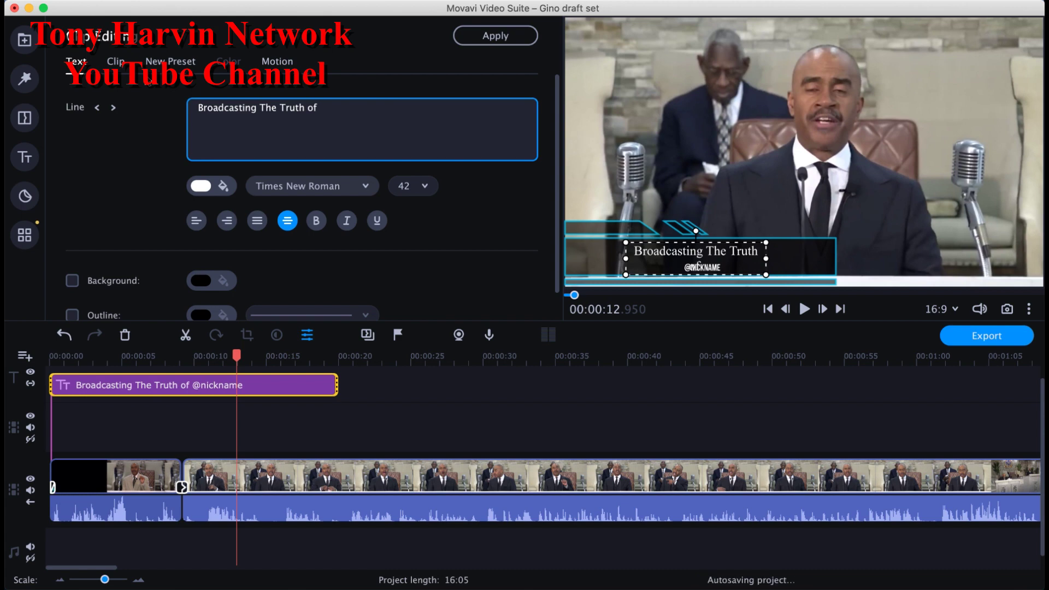
pyautogui.write(' God Prog')
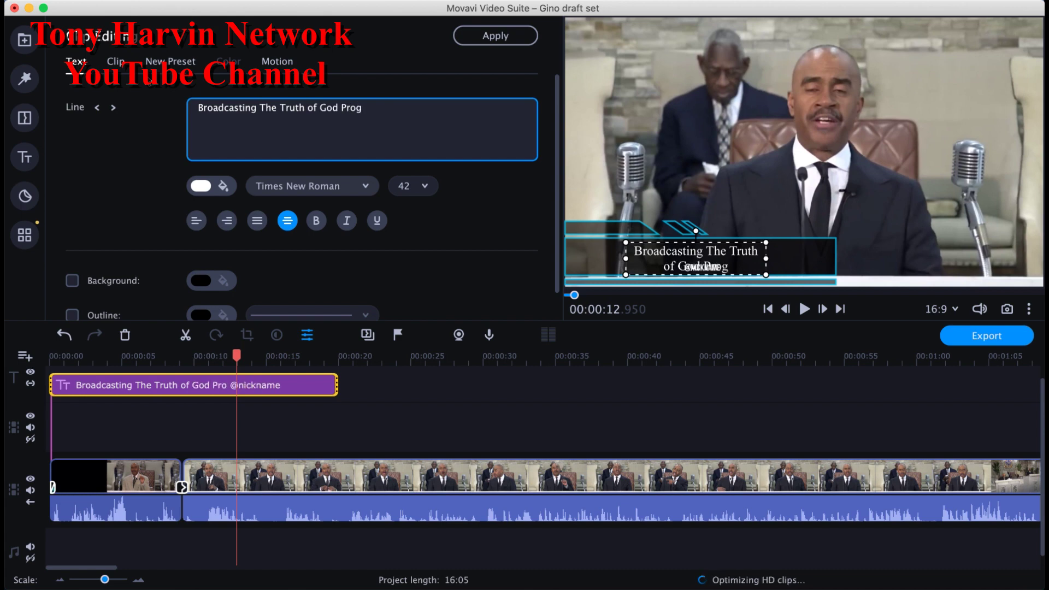
pyautogui.write('ram')
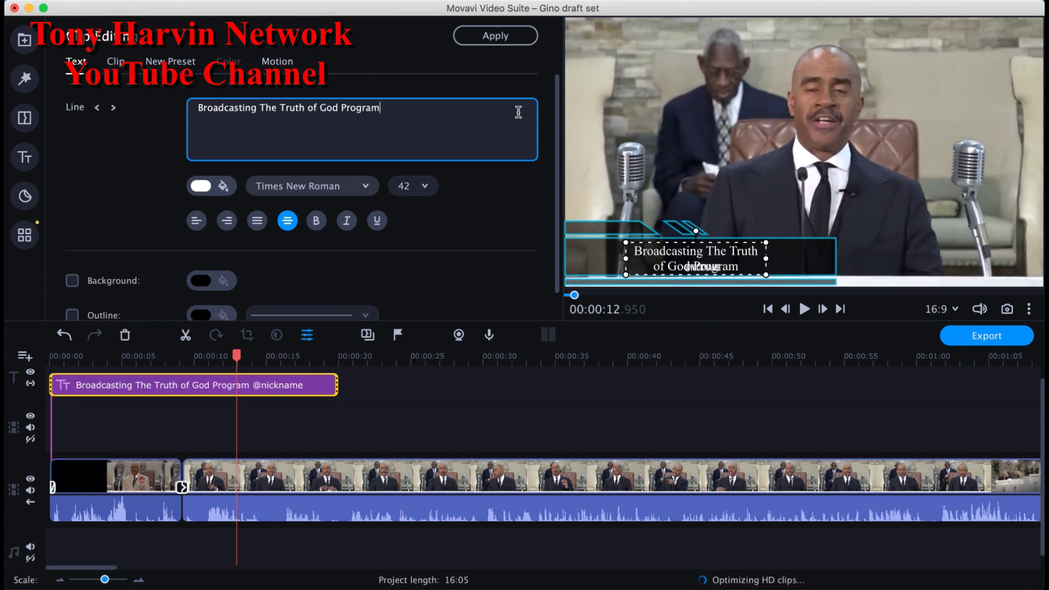
pyautogui.click(766, 260)
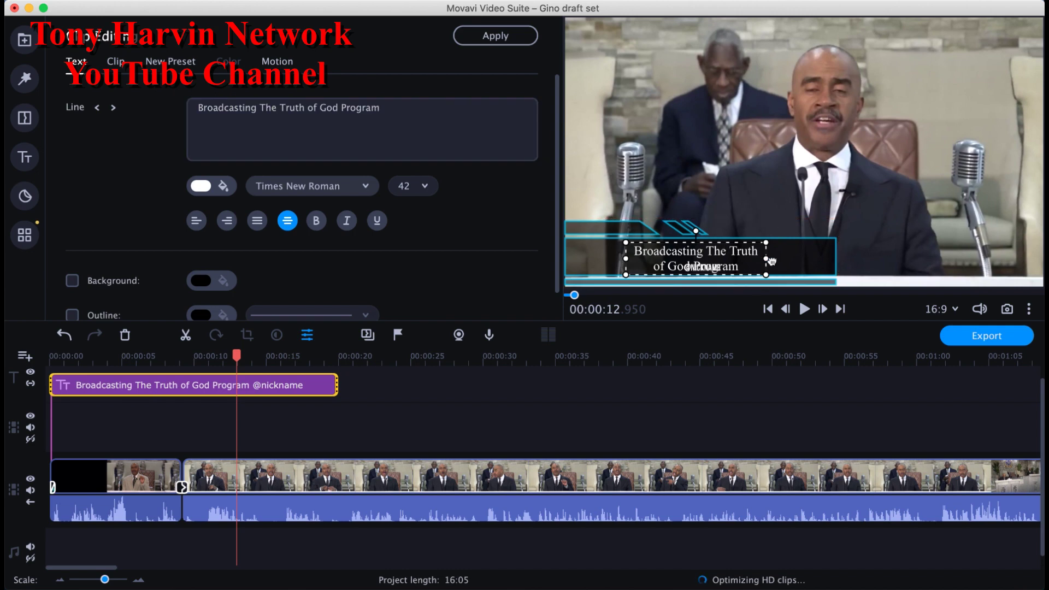
pyautogui.moveTo(766, 258); pyautogui.dragTo(840, 257)
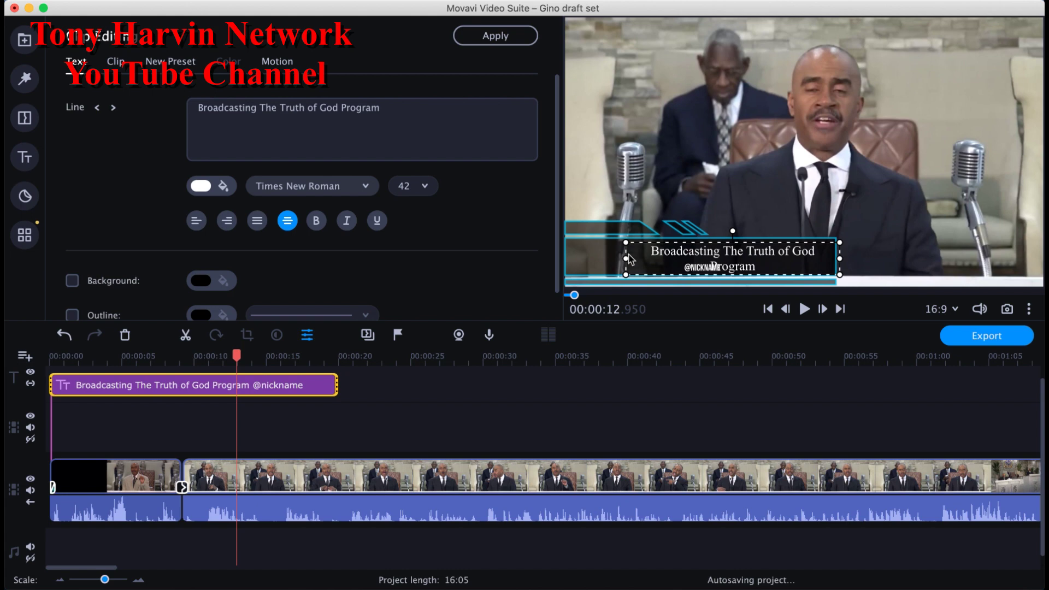
pyautogui.moveTo(627, 258); pyautogui.dragTo(595, 257)
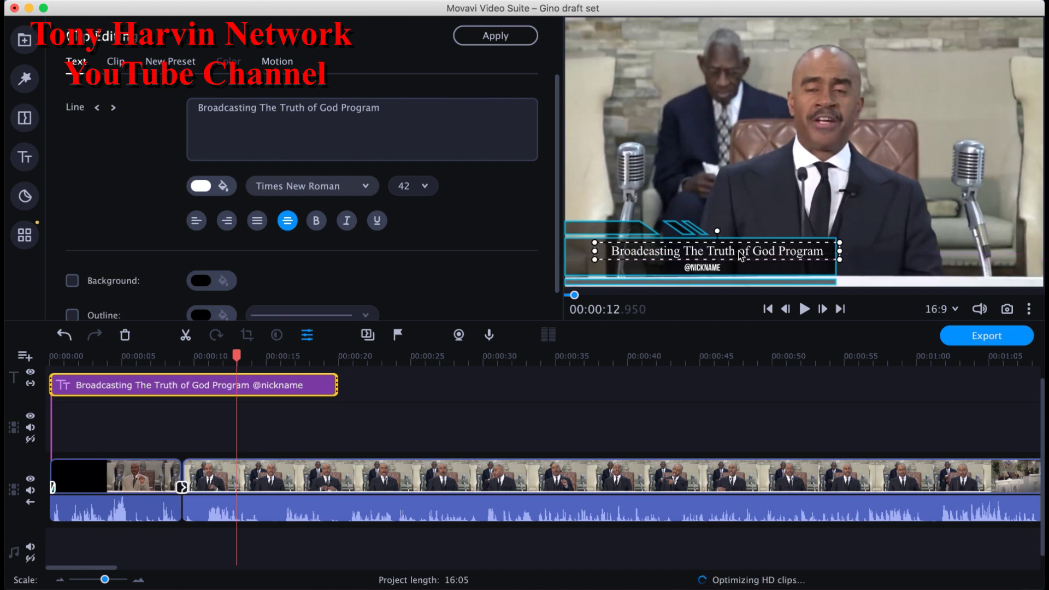
pyautogui.moveTo(720, 257); pyautogui.dragTo(722, 255)
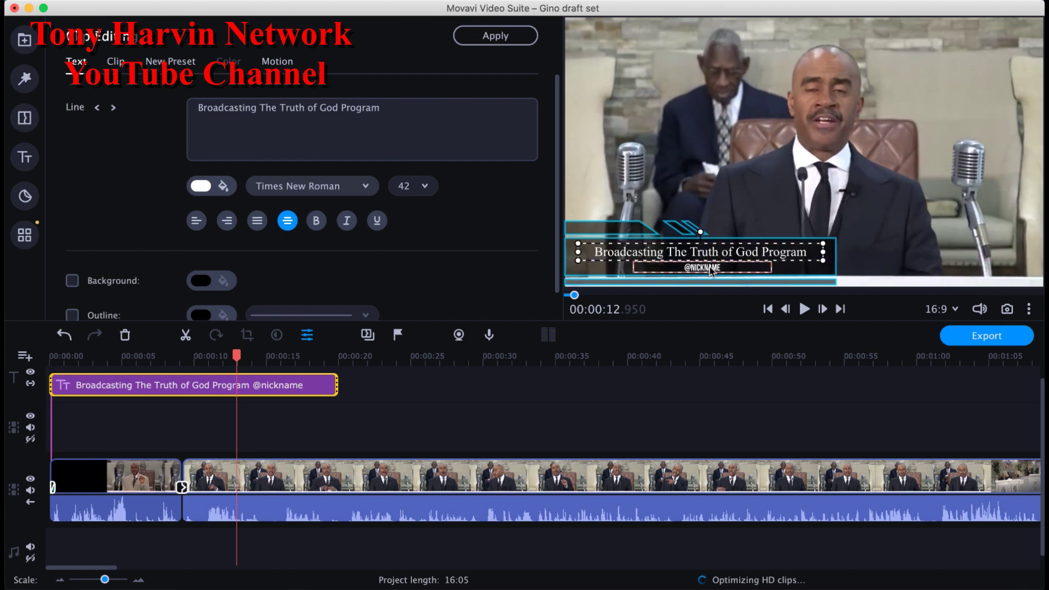
# Step: Try size 36 on the Broadcasting line and adjust its position and the title box height
pyautogui.click(710, 268)
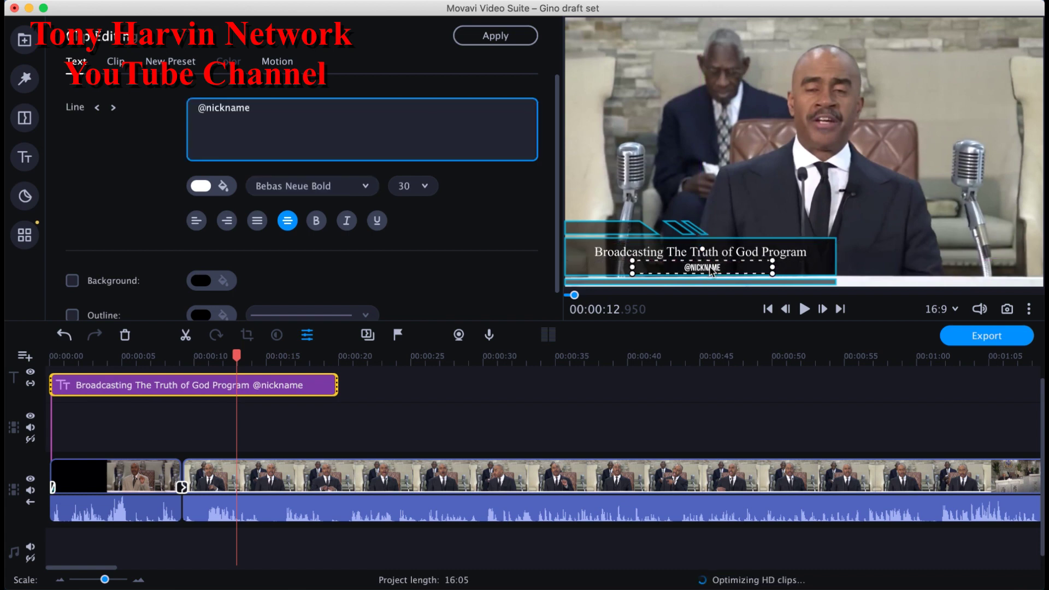
pyautogui.click(752, 254)
pyautogui.moveTo(759, 254); pyautogui.dragTo(759, 253)
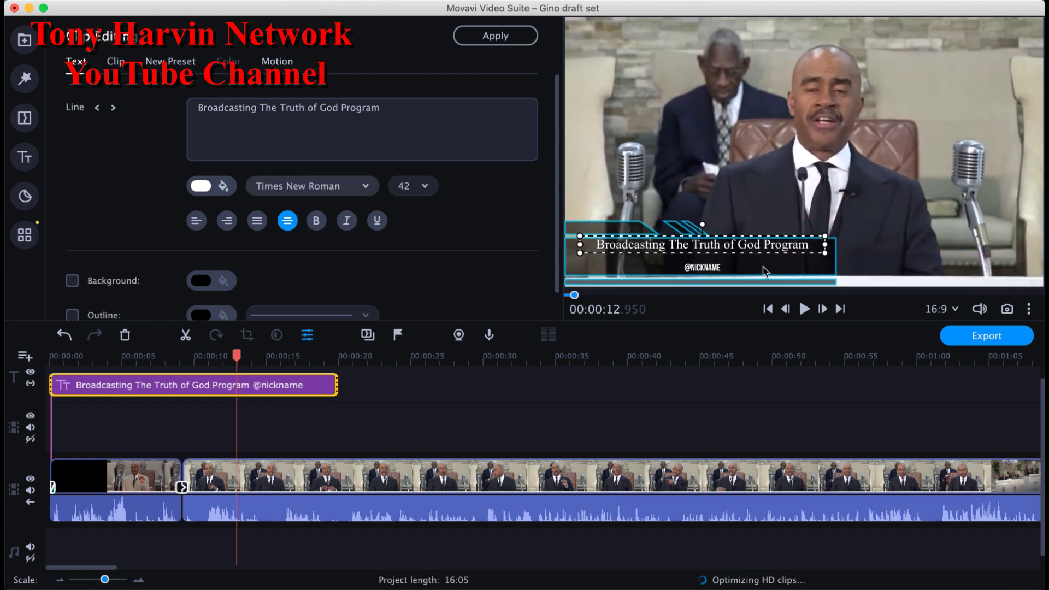
pyautogui.click(703, 236)
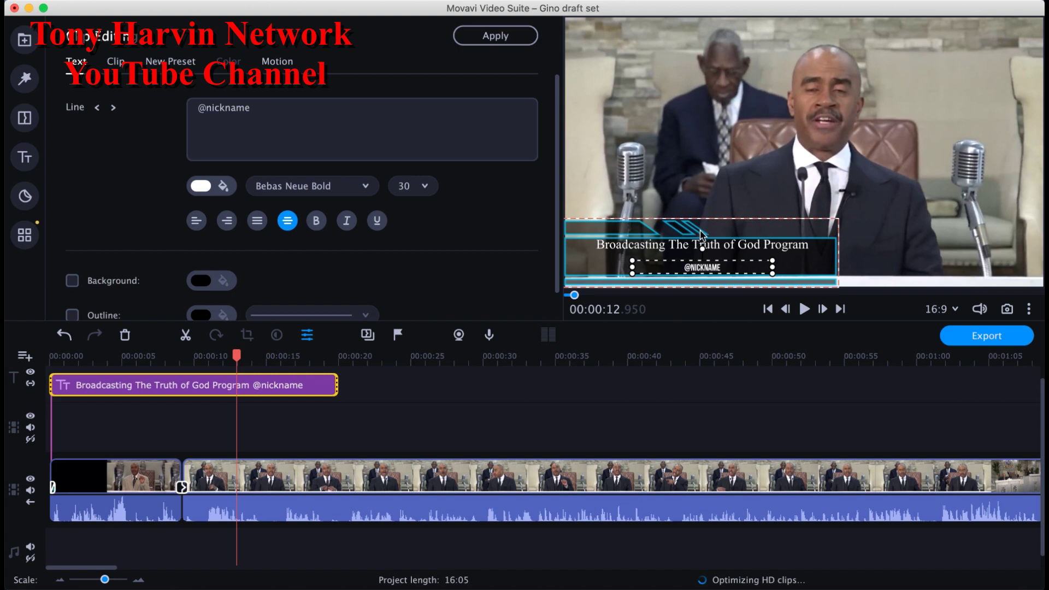
pyautogui.click(811, 263)
pyautogui.click(781, 251)
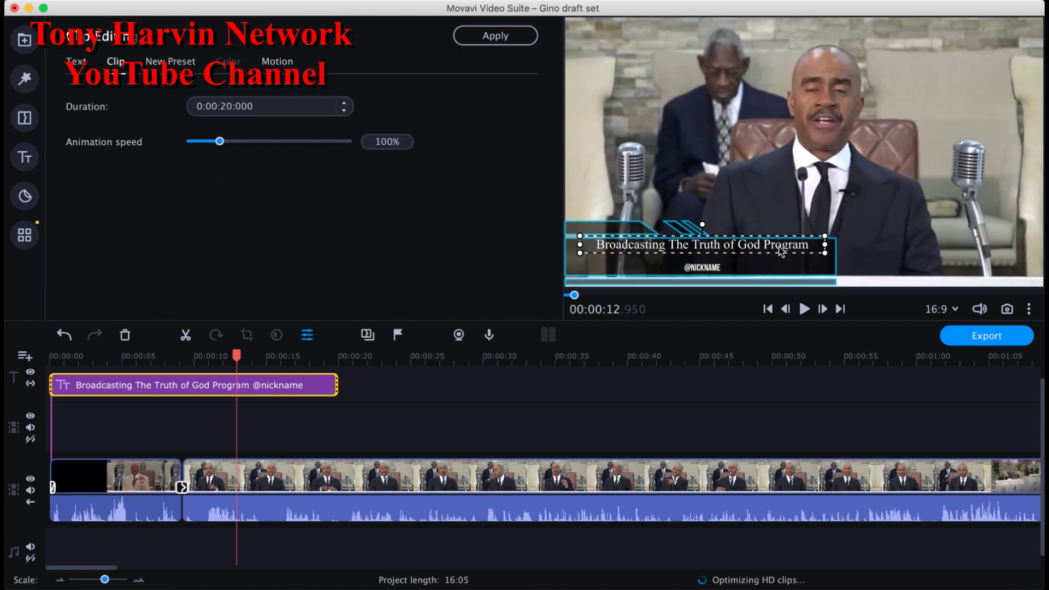
pyautogui.click(77, 62)
pyautogui.click(411, 187)
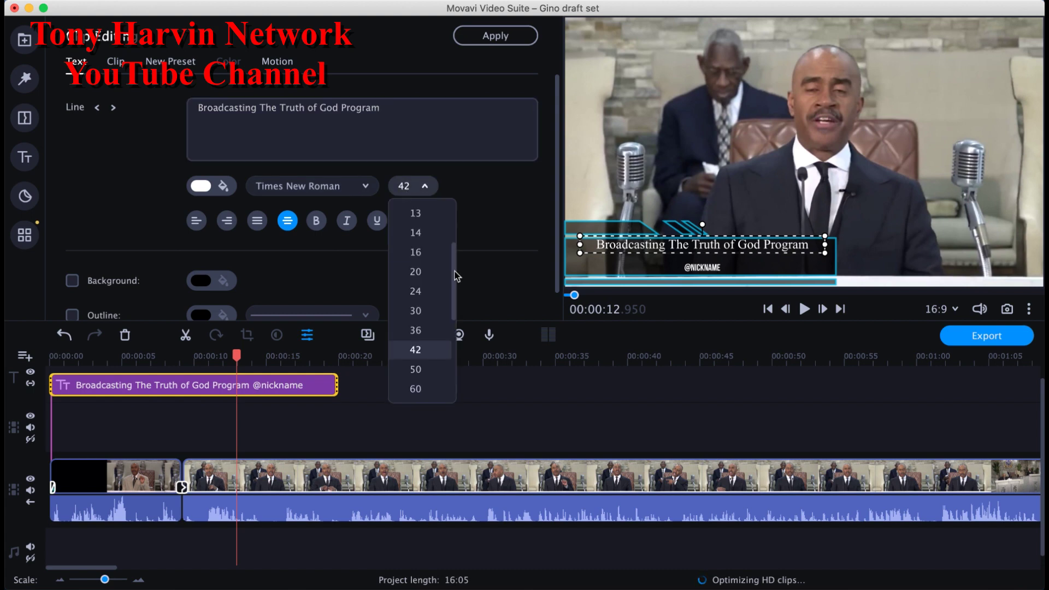
pyautogui.click(435, 331)
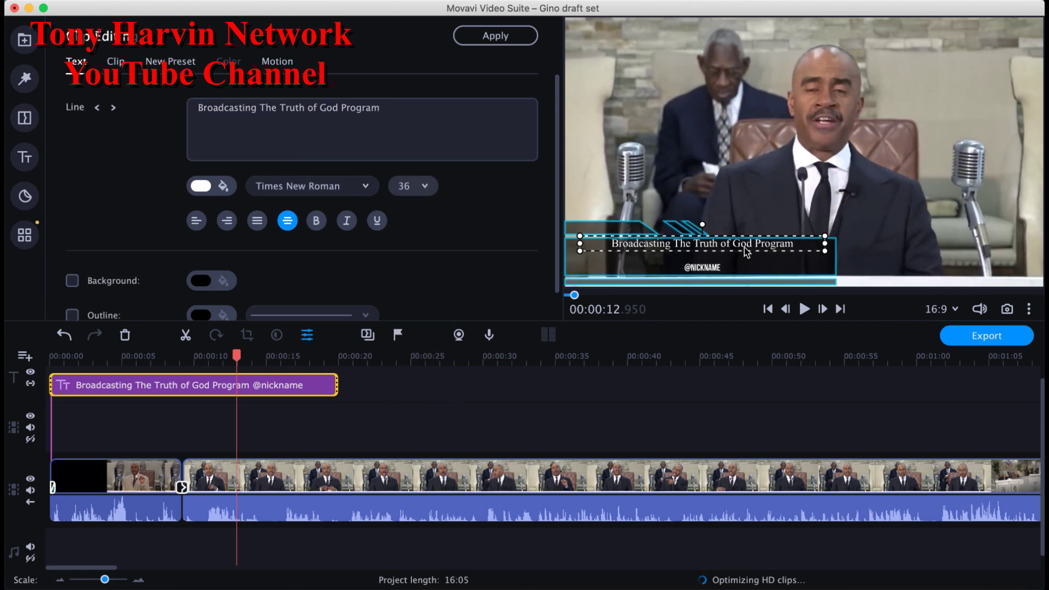
pyautogui.moveTo(748, 249); pyautogui.dragTo(748, 245)
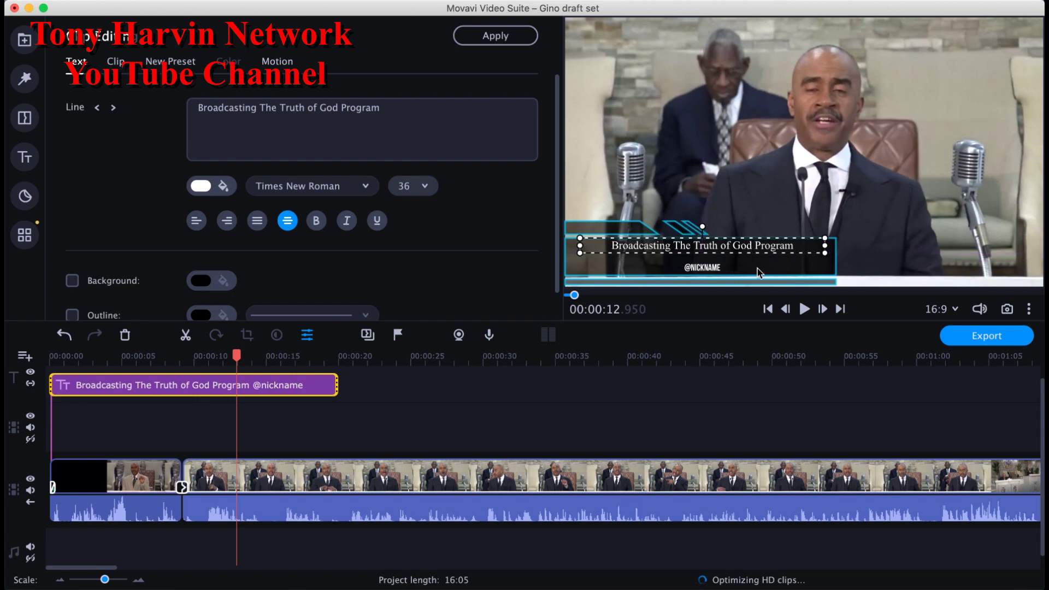
pyautogui.click(799, 273)
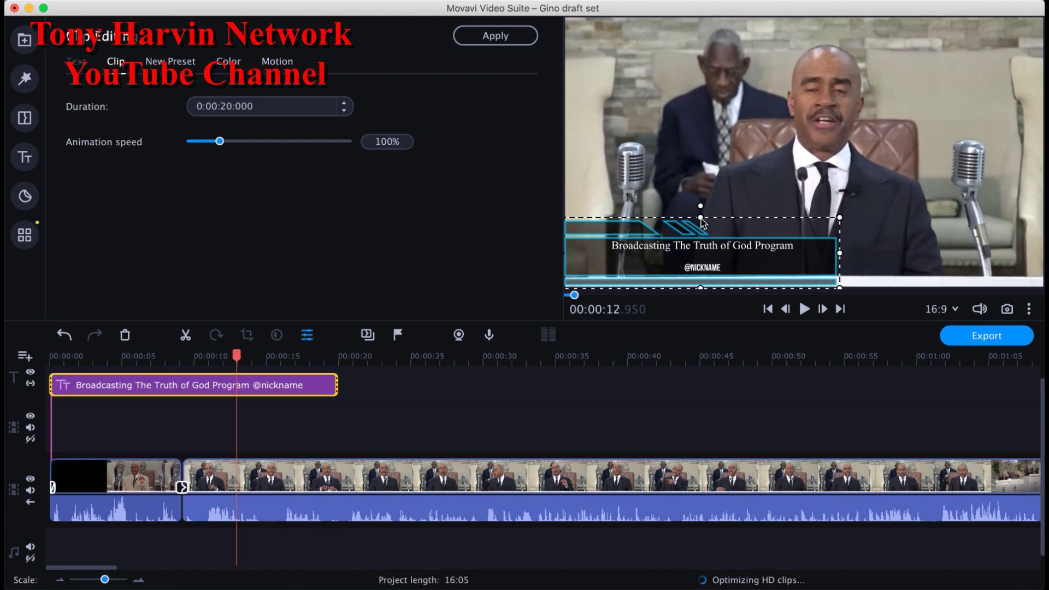
pyautogui.moveTo(702, 220); pyautogui.dragTo(702, 218)
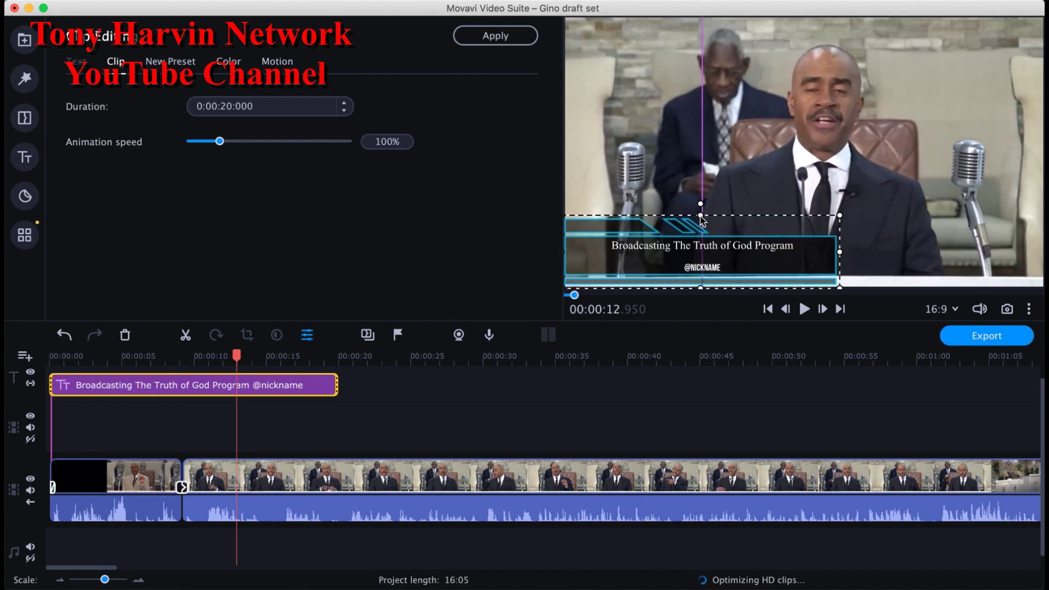
pyautogui.moveTo(702, 218); pyautogui.dragTo(702, 219)
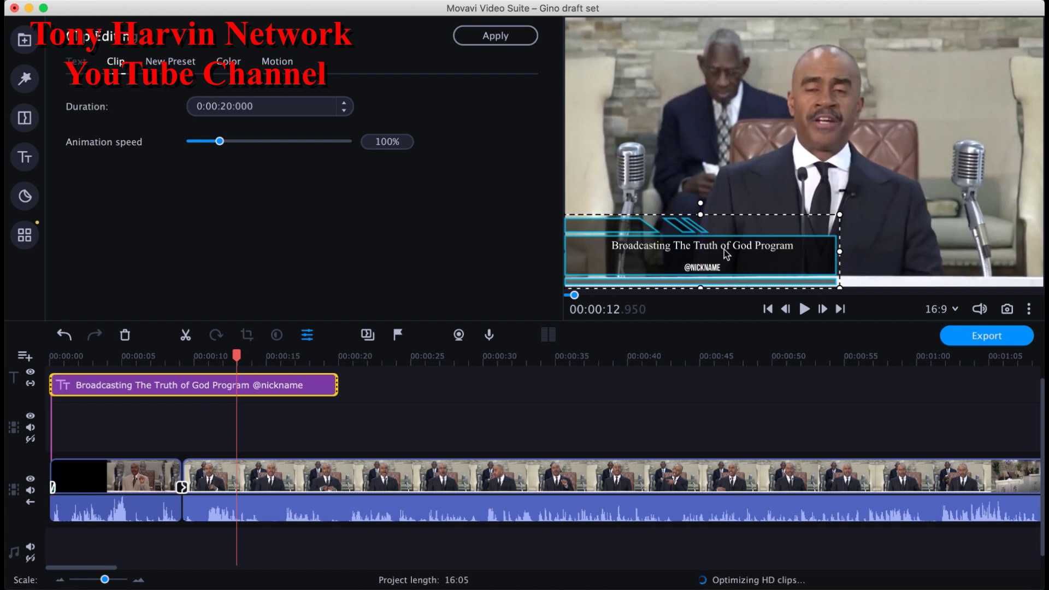
# Step: Set the Broadcasting line's font size to 42 and make it bold
pyautogui.click(742, 250)
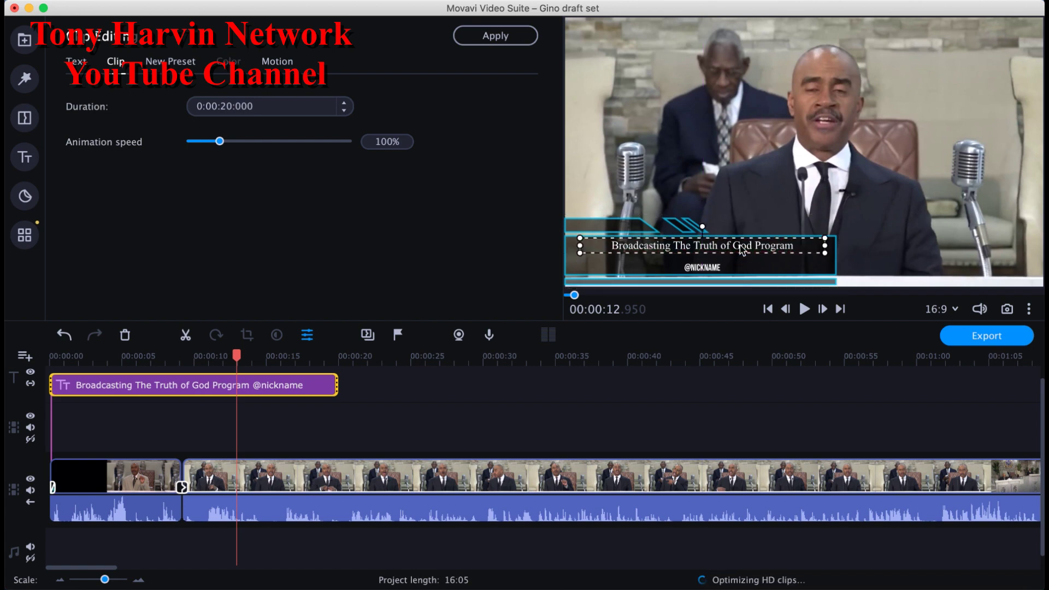
pyautogui.click(76, 61)
pyautogui.click(416, 188)
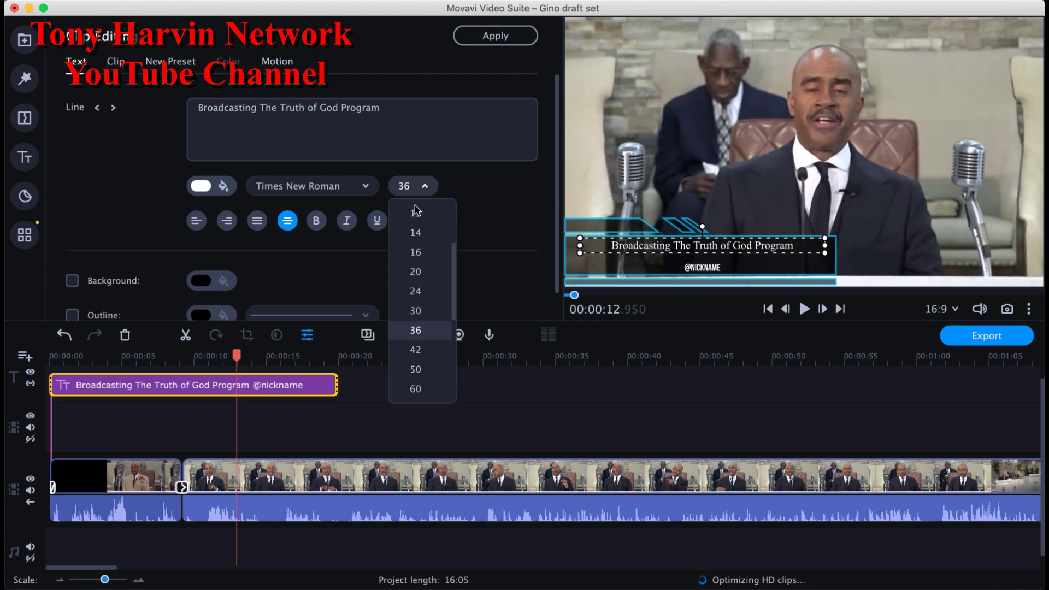
pyautogui.click(437, 350)
pyautogui.click(873, 235)
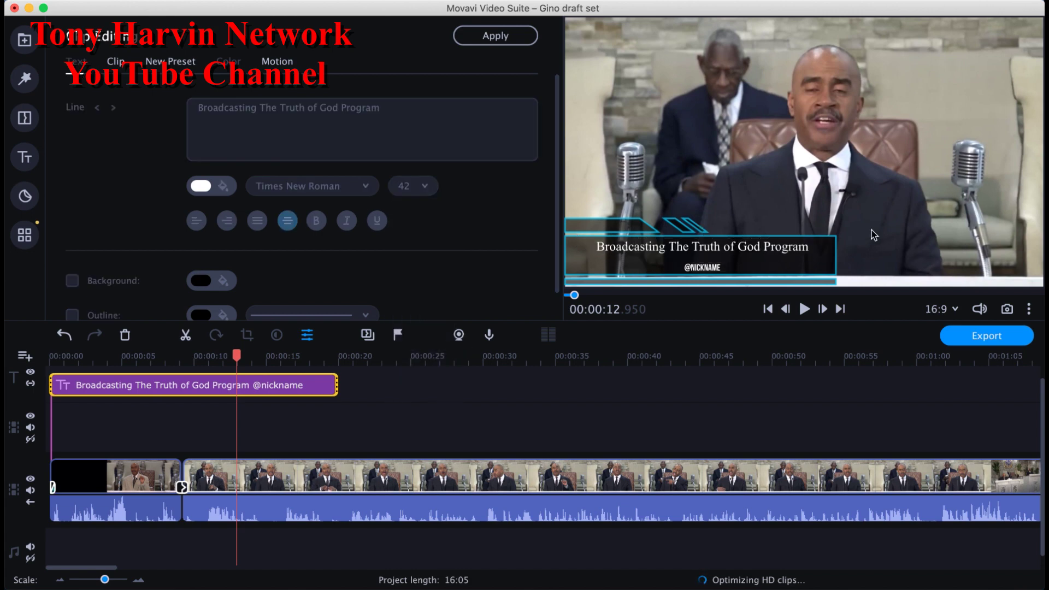
pyautogui.click(741, 250)
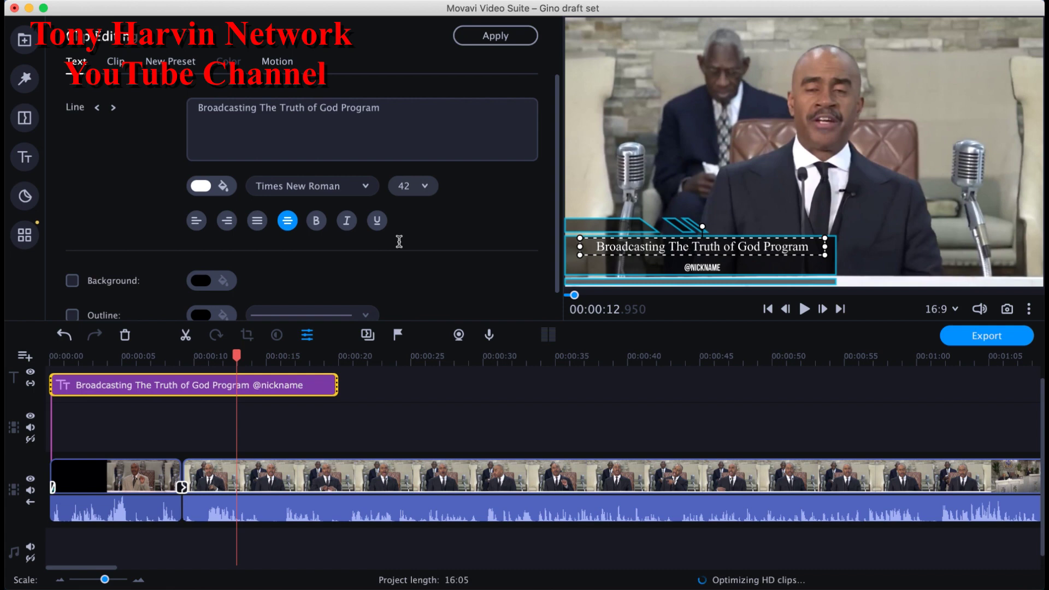
pyautogui.click(316, 223)
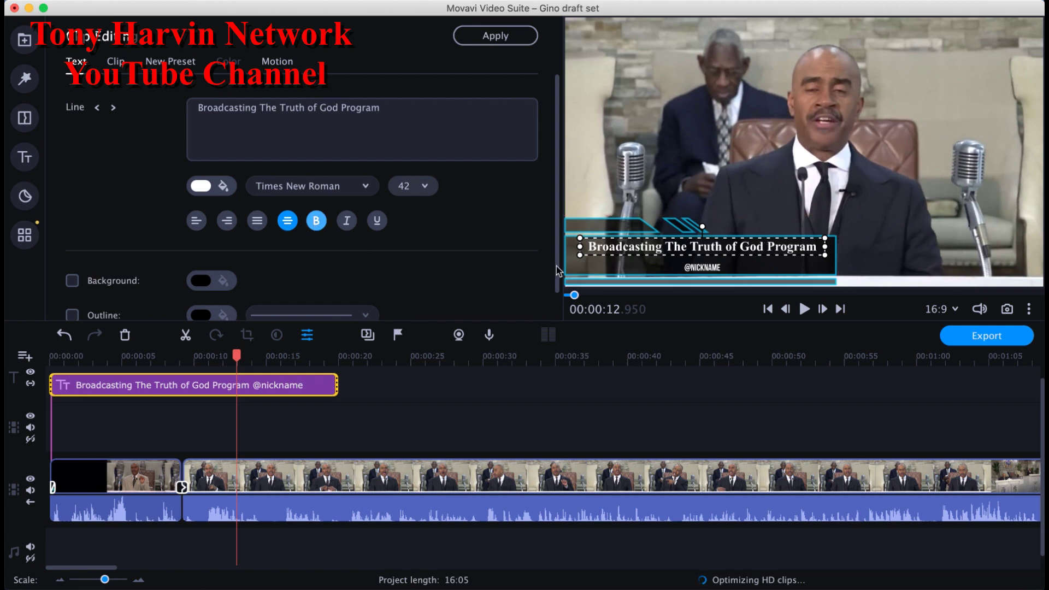
pyautogui.click(615, 267)
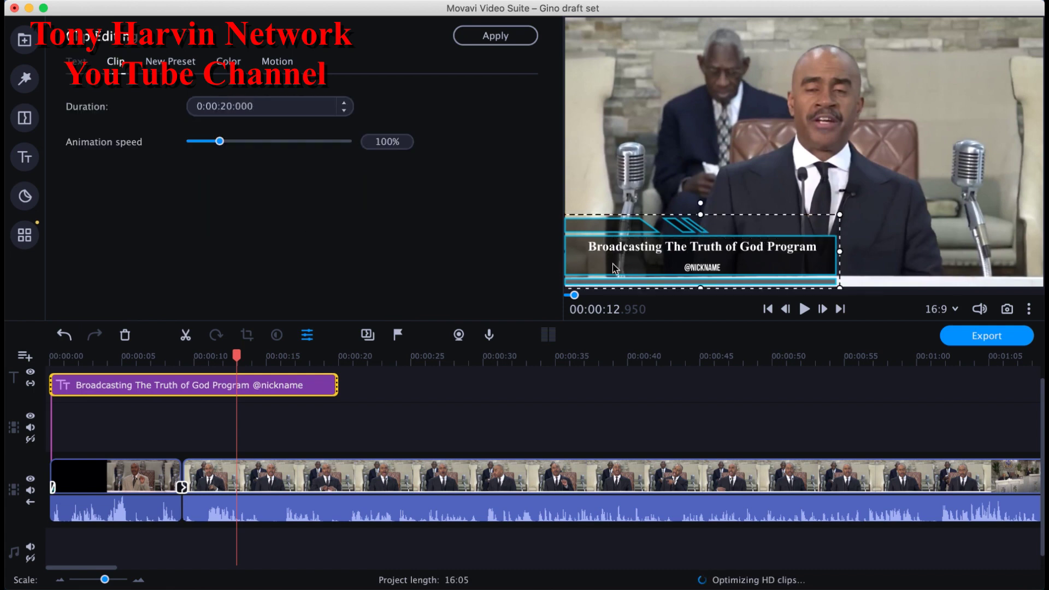
pyautogui.click(720, 268)
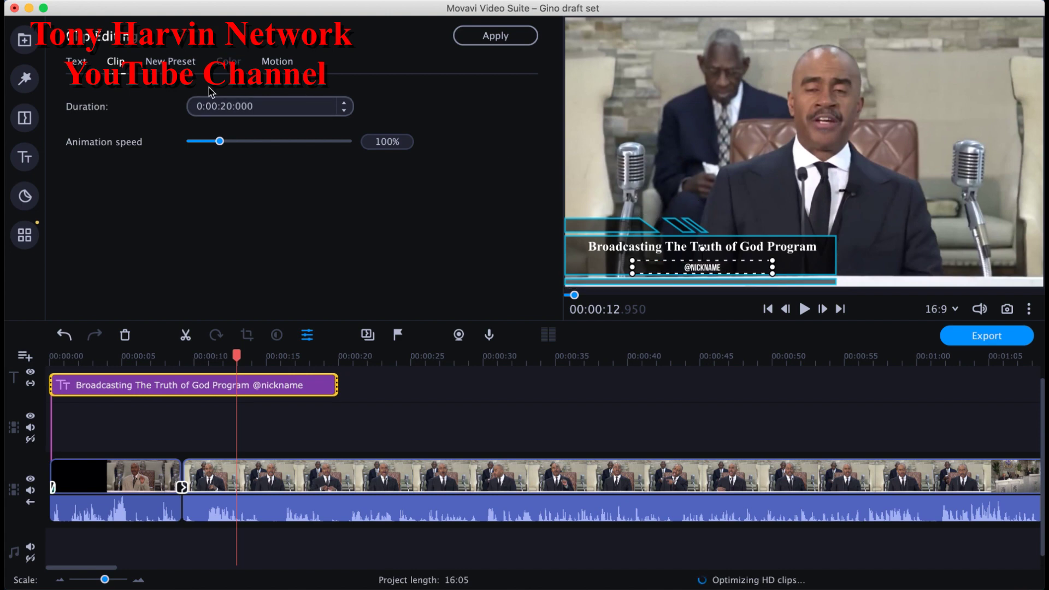
pyautogui.click(79, 62)
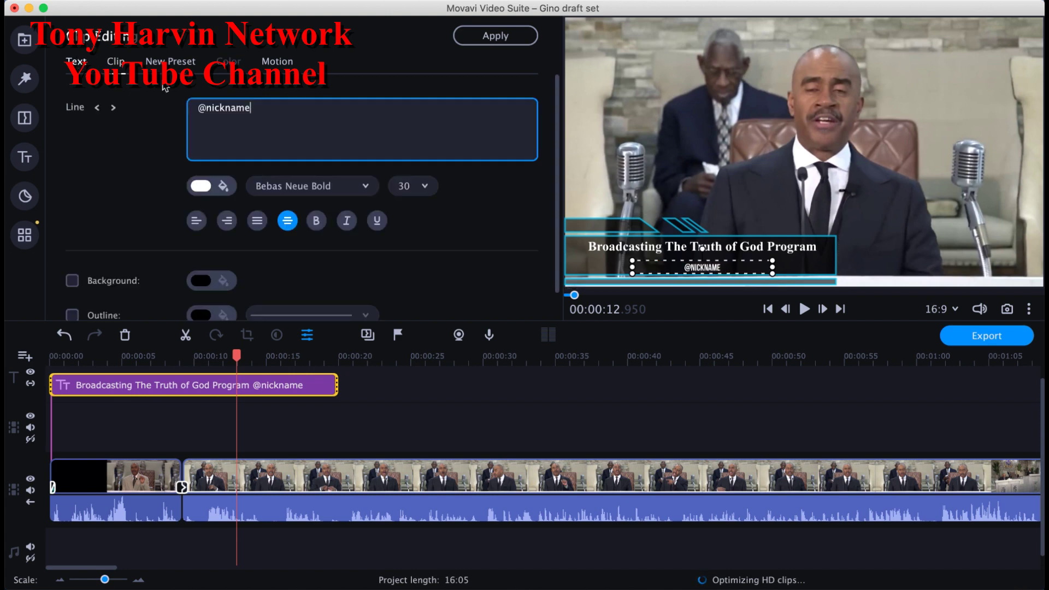
pyautogui.click(364, 186)
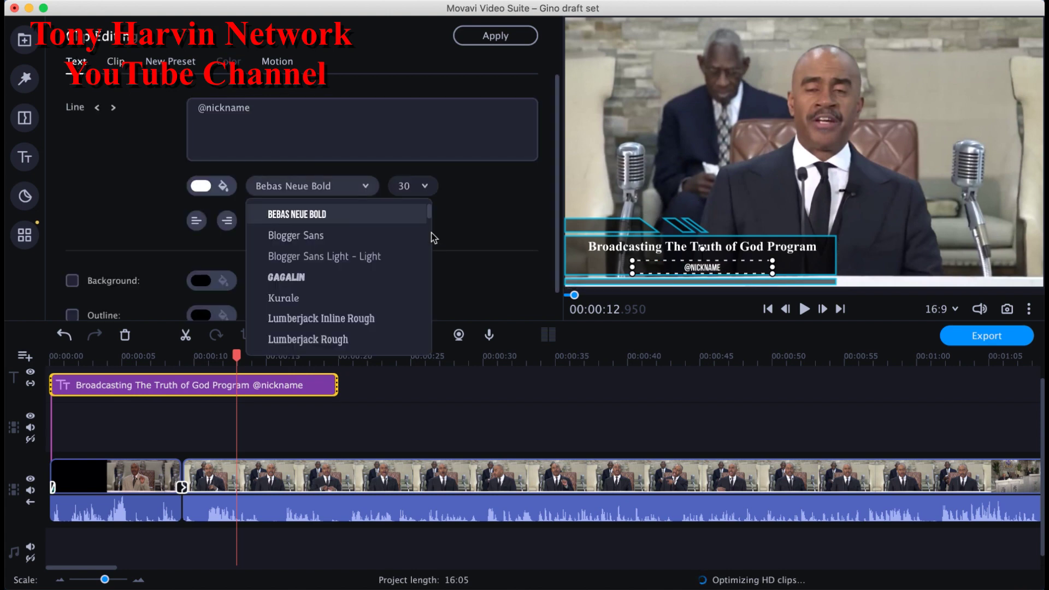
pyautogui.moveTo(430, 214); pyautogui.dragTo(427, 344)
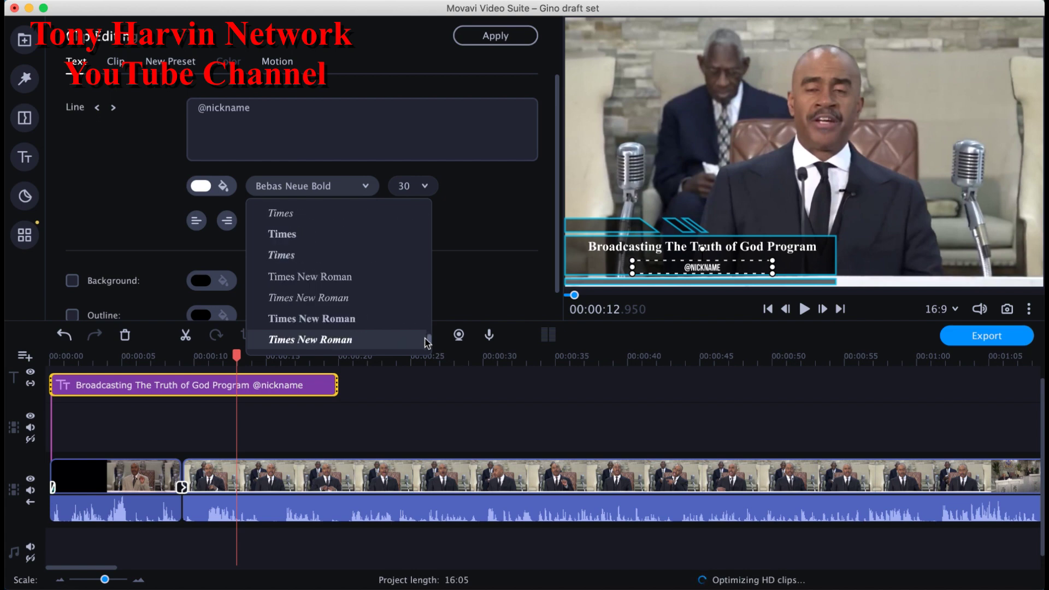
pyautogui.click(394, 318)
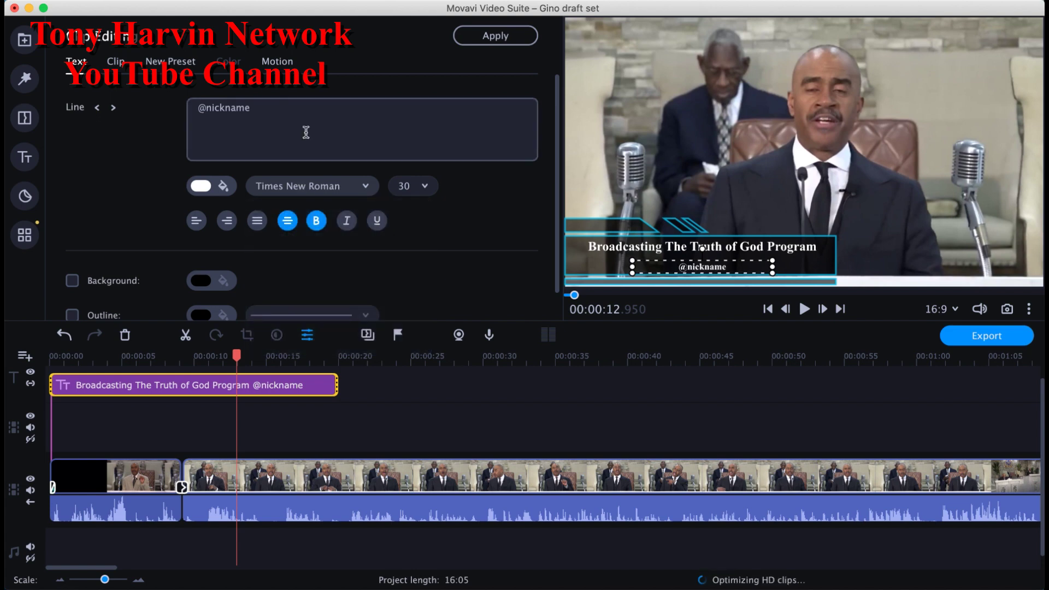
pyautogui.doubleClick(702, 247)
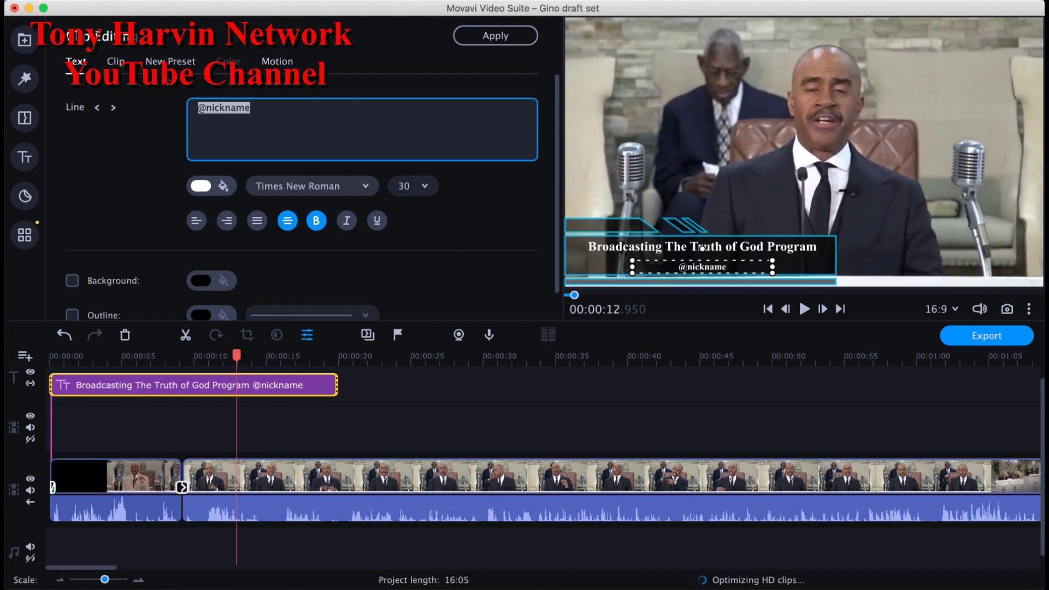
pyautogui.write('Tony Har')
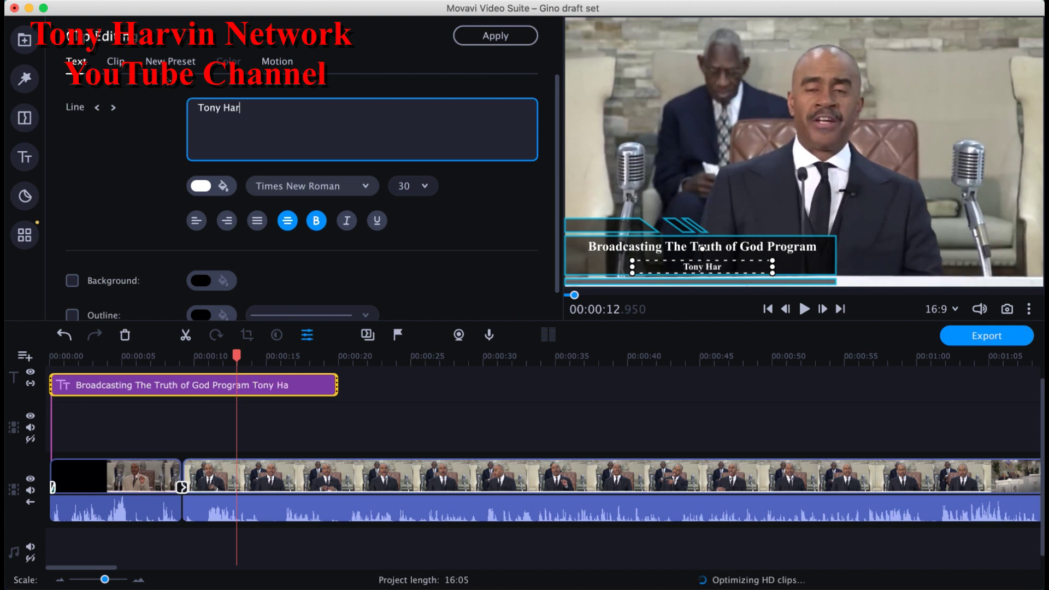
pyautogui.write('vin TV')
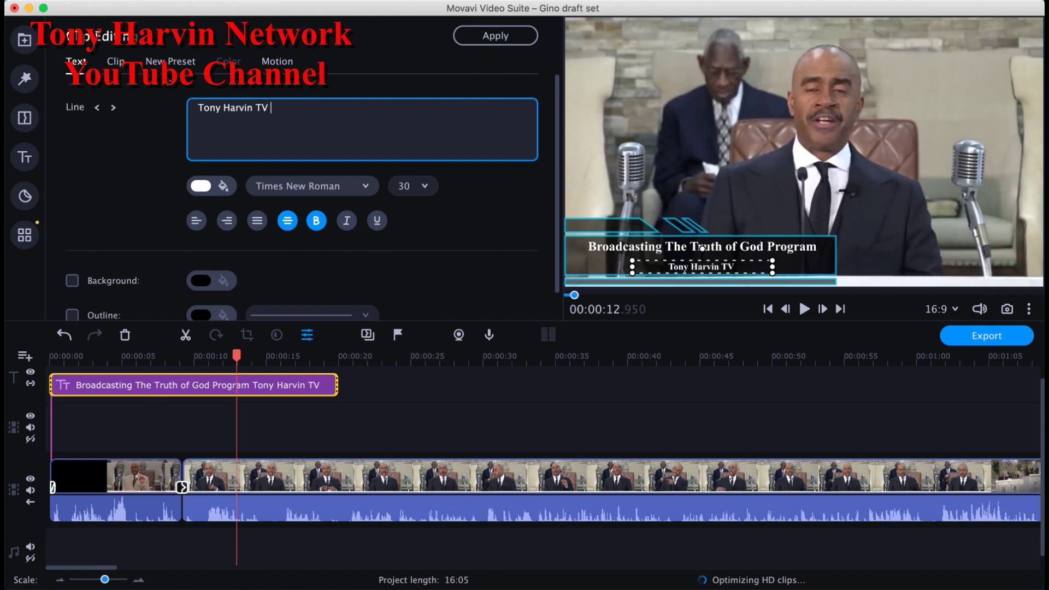
pyautogui.write(' | YouTube C')
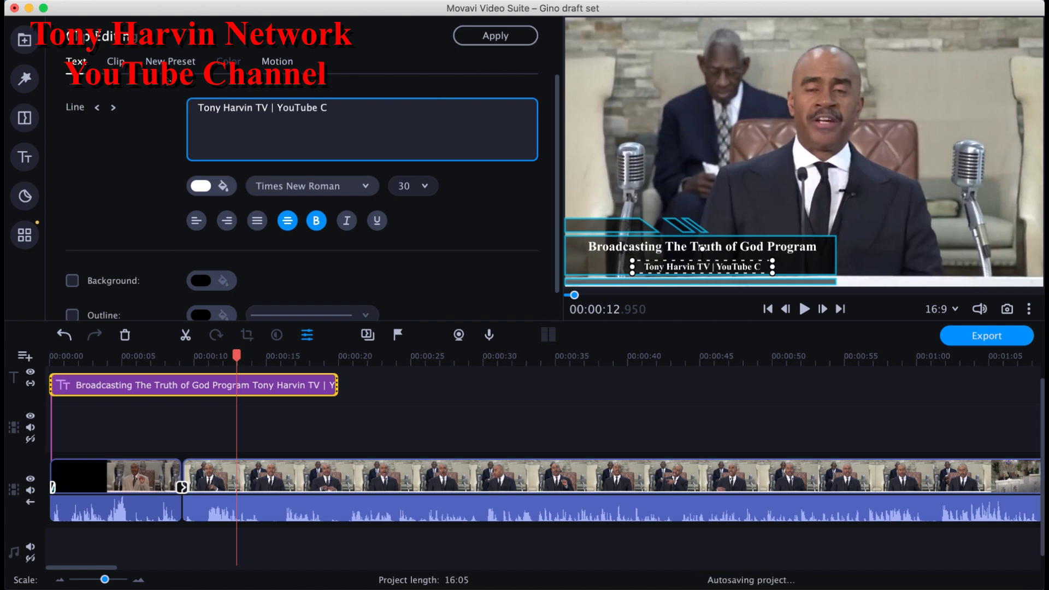
pyautogui.write('hannel')
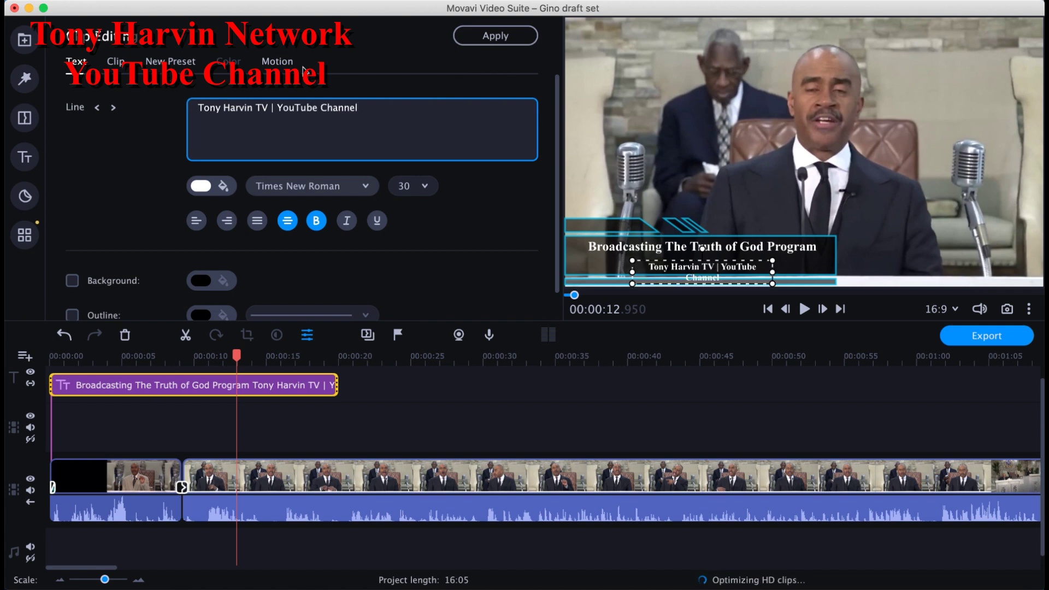
pyautogui.click(642, 277)
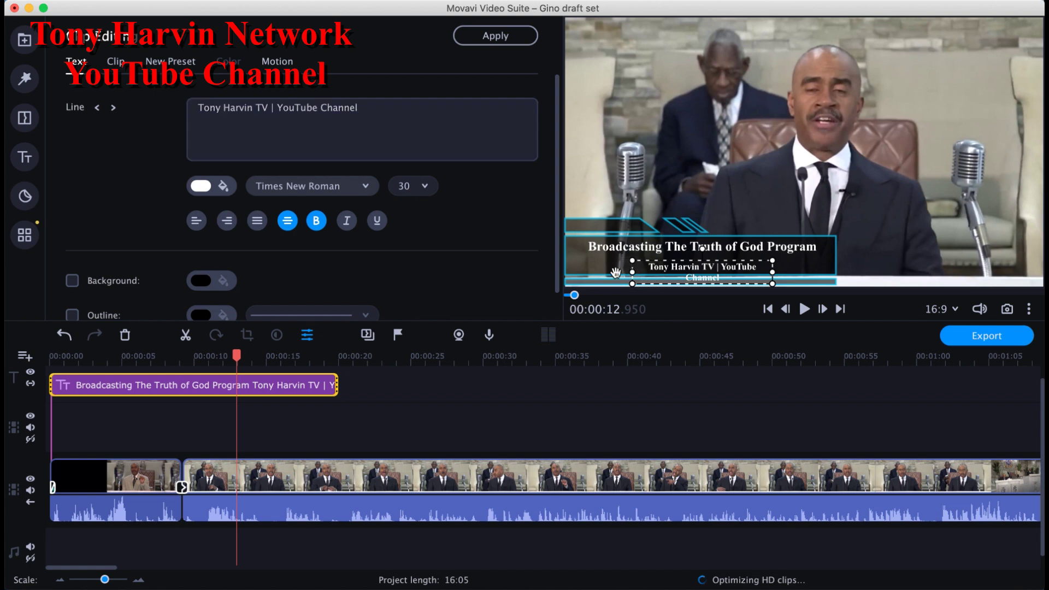
pyautogui.moveTo(632, 272); pyautogui.dragTo(610, 266)
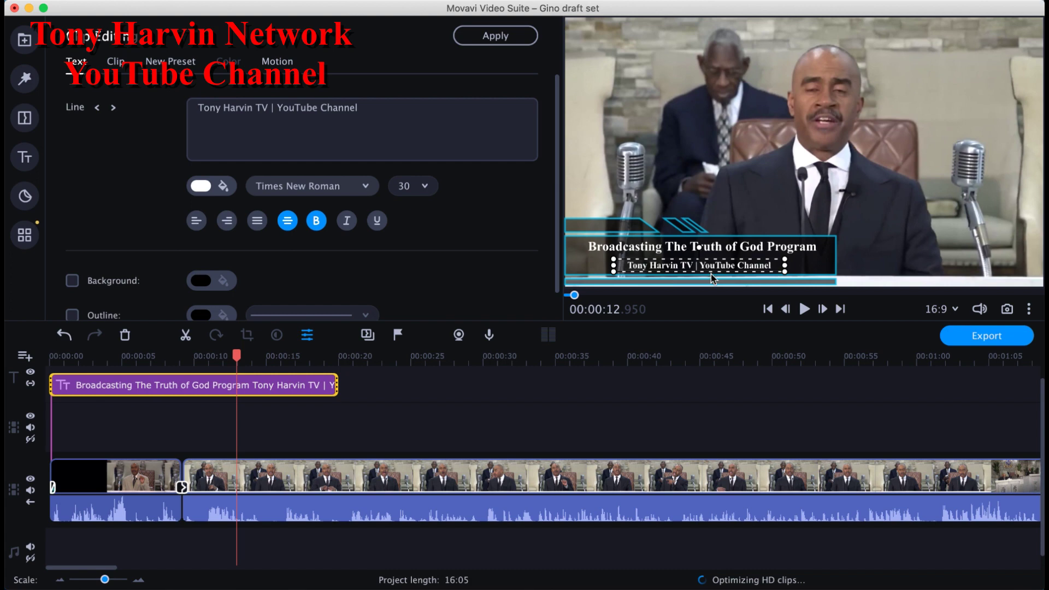
pyautogui.moveTo(711, 275); pyautogui.dragTo(714, 270)
pyautogui.click(778, 217)
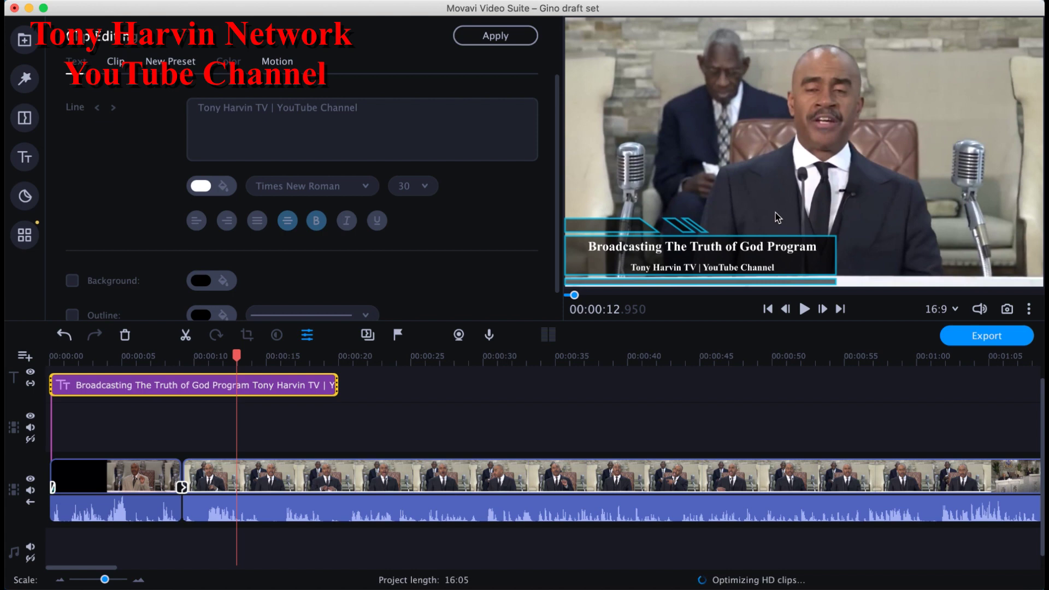
# Step: Rewind to 00:00:00 and play the video to review the lower-third title
pyautogui.click(768, 310)
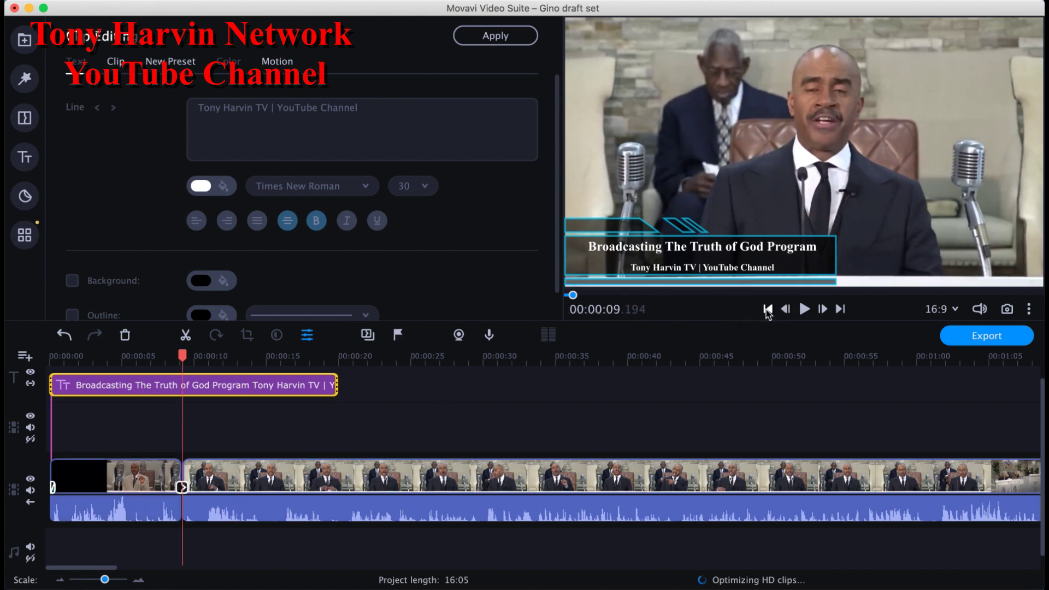
pyautogui.click(768, 310)
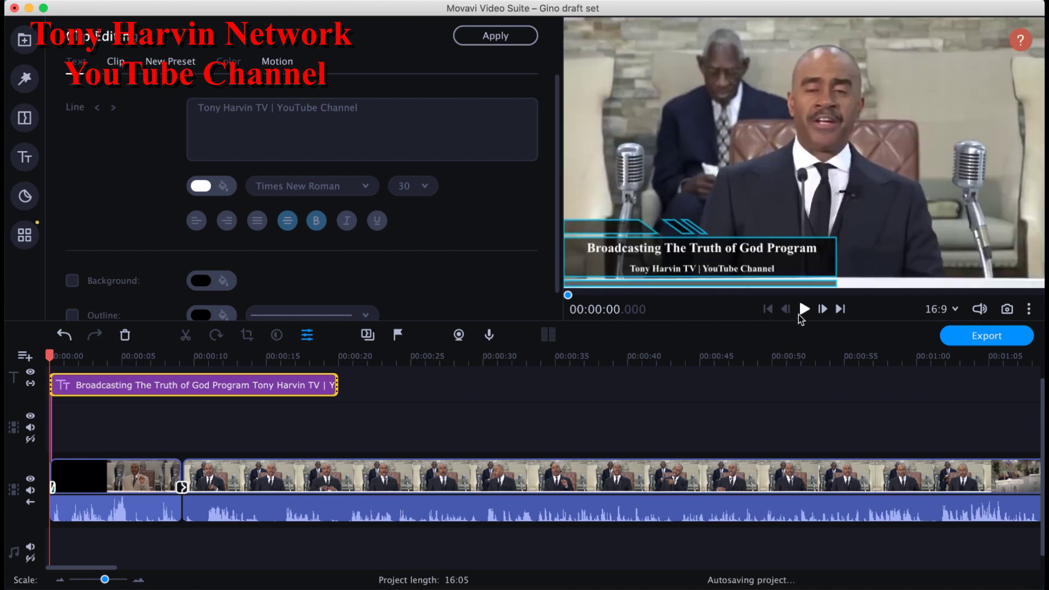
pyautogui.click(802, 310)
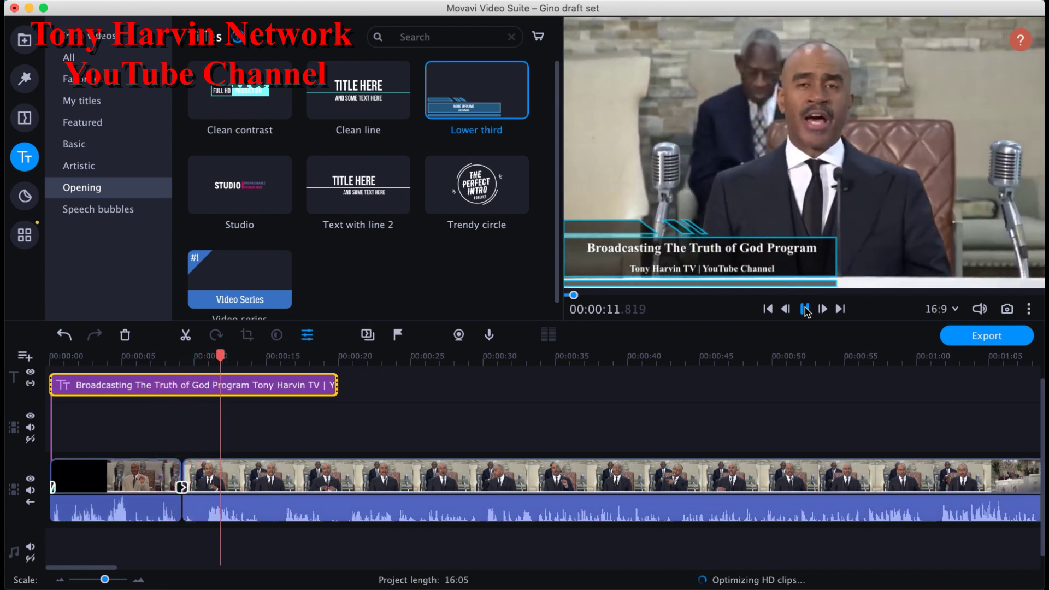
# Step: Pause playback, zoom the timeline out, and park the playhead at 17 seconds near the title's end
pyautogui.click(805, 309)
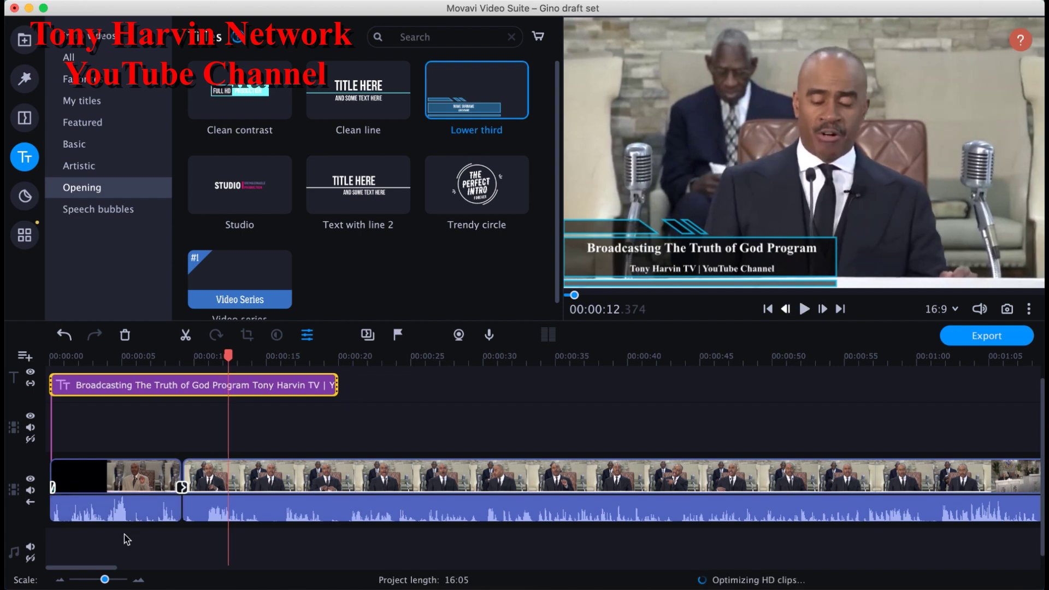
pyautogui.moveTo(104, 580); pyautogui.dragTo(101, 580)
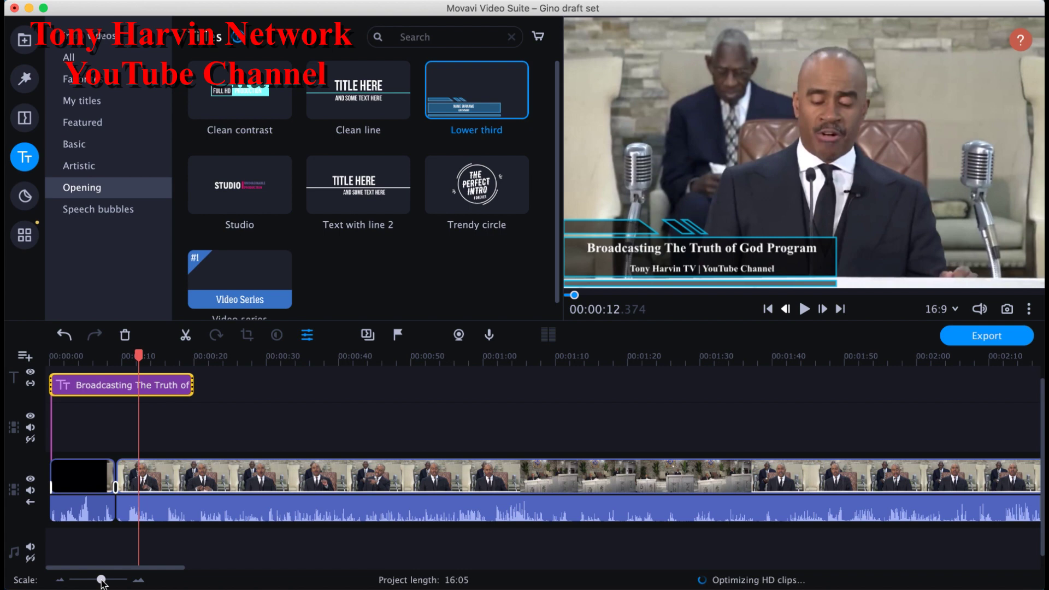
pyautogui.click(174, 387)
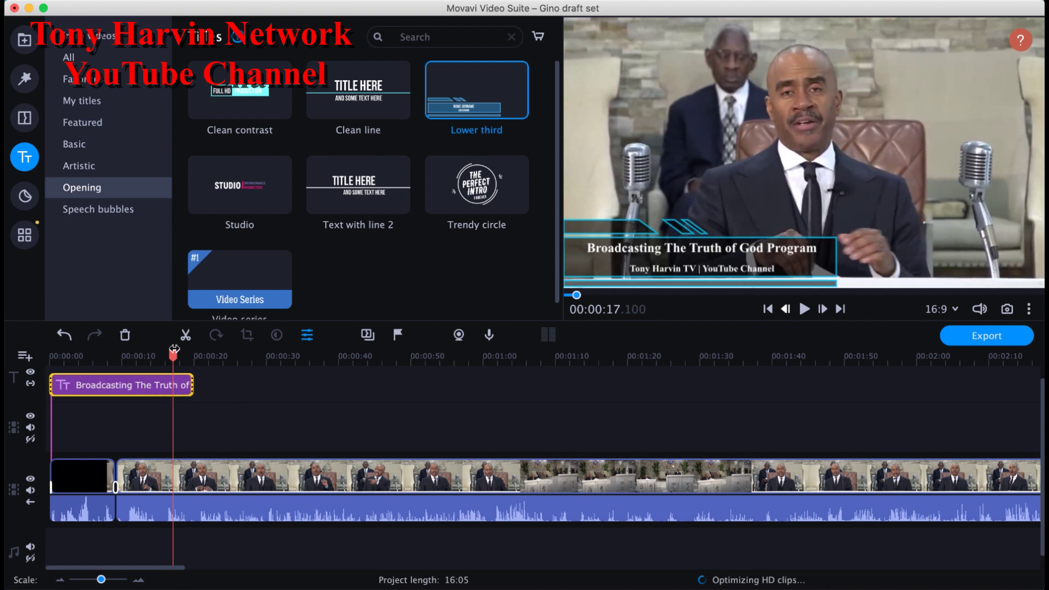
# Step: Paste a copy of the lower-third title and butt it against the end of the first one
pyautogui.moveTo(172, 355); pyautogui.dragTo(205, 358)
pyautogui.press('super+v')
pyautogui.moveTo(258, 385); pyautogui.dragTo(247, 386)
pyautogui.click(247, 386)
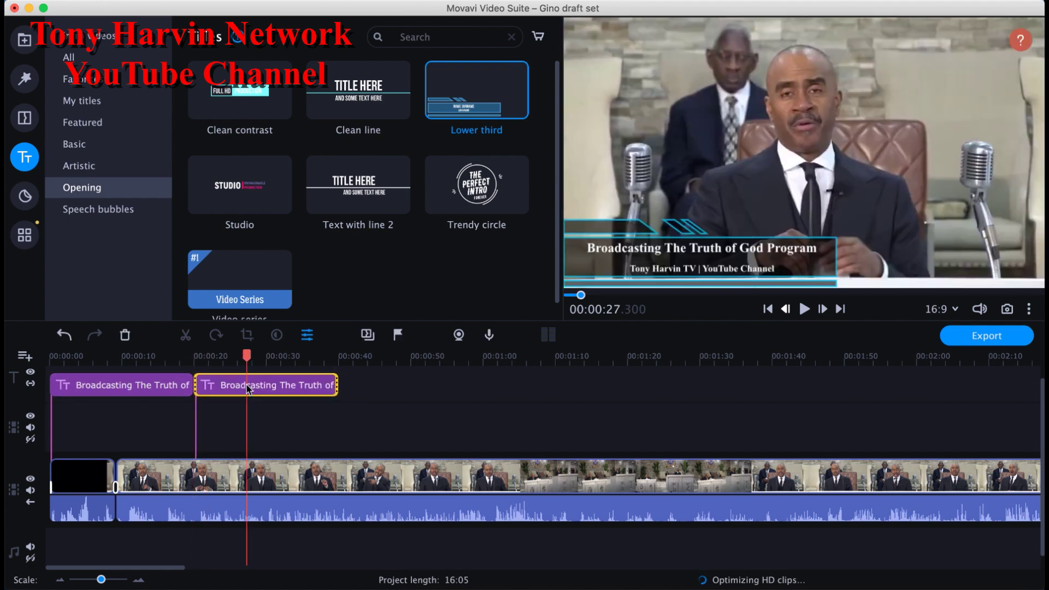
# Step: Replace the second title's main line with the pastor's name and start a line beneath it
pyautogui.doubleClick(279, 386)
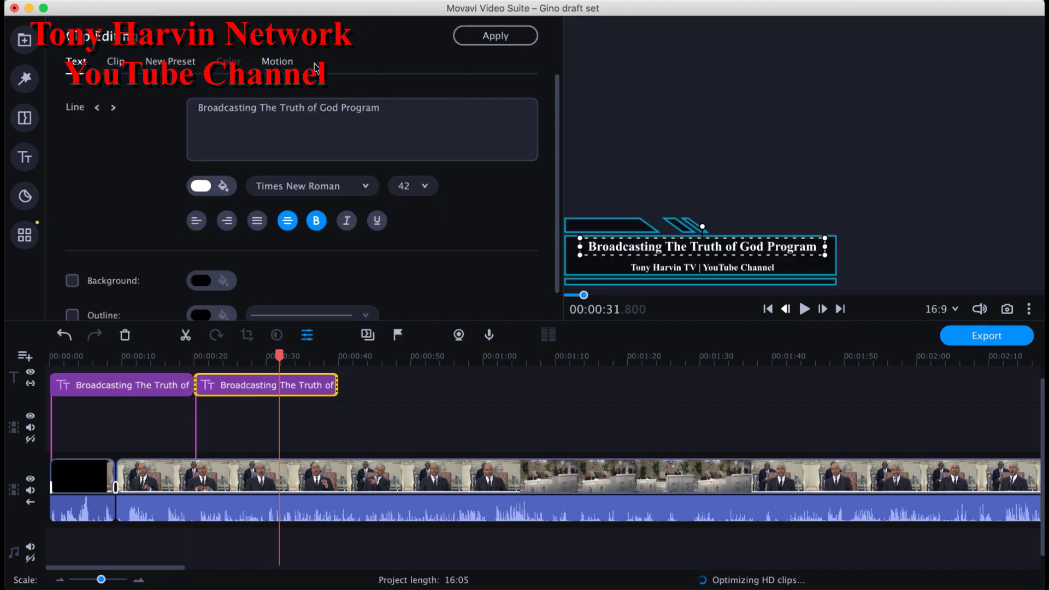
pyautogui.click(390, 119)
pyautogui.moveTo(390, 119); pyautogui.dragTo(226, 86)
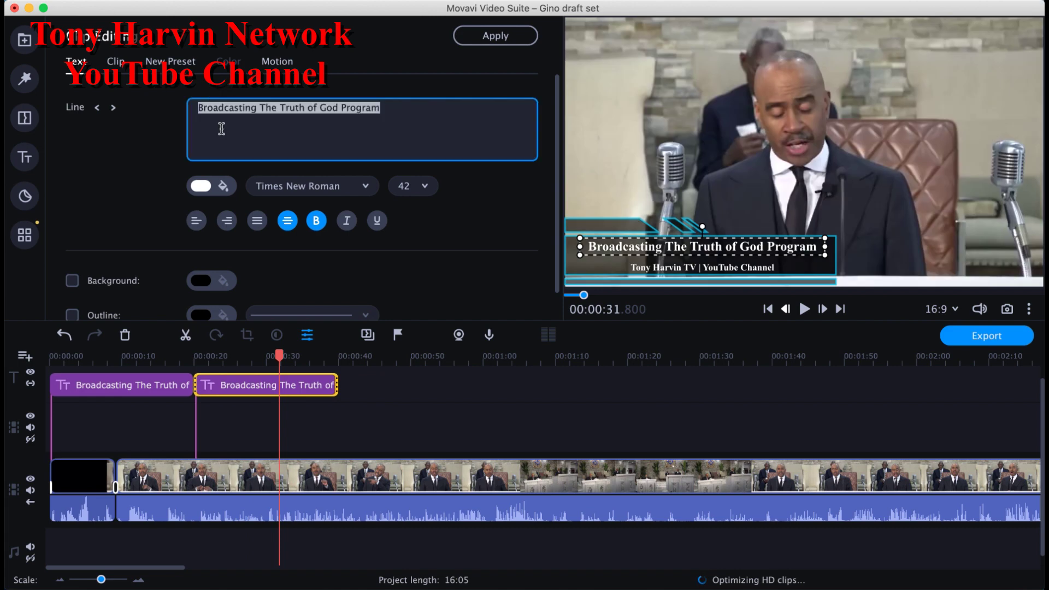
pyautogui.write('Pas')
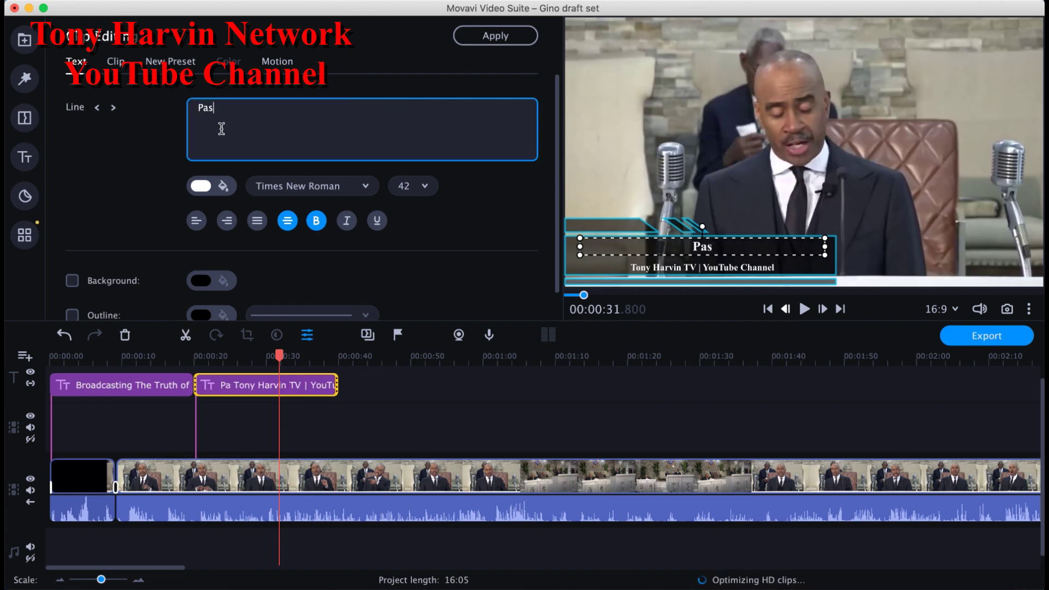
pyautogui.write('tor Gino')
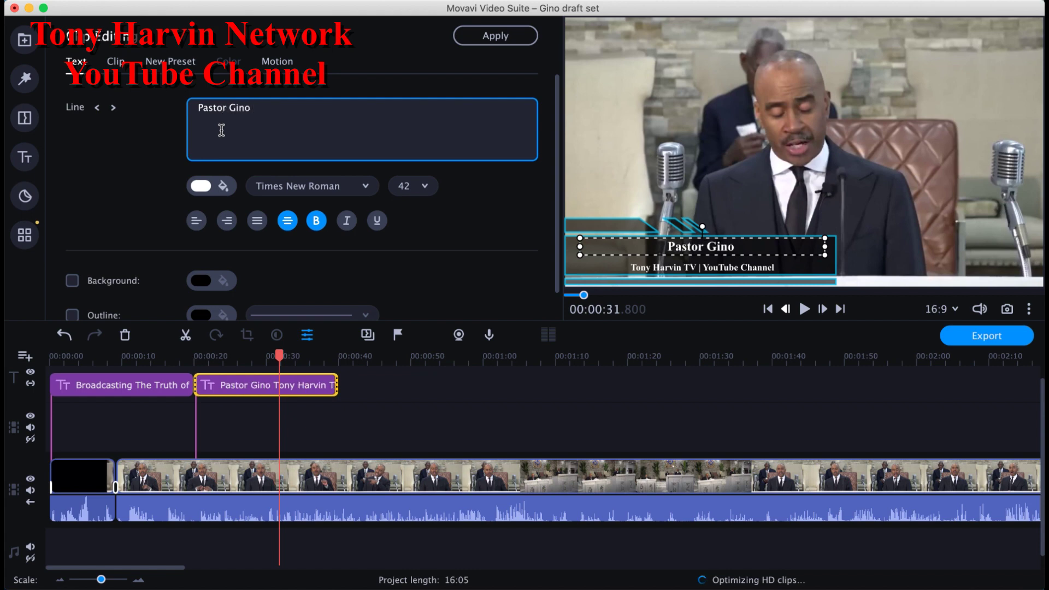
pyautogui.write(' Jenning')
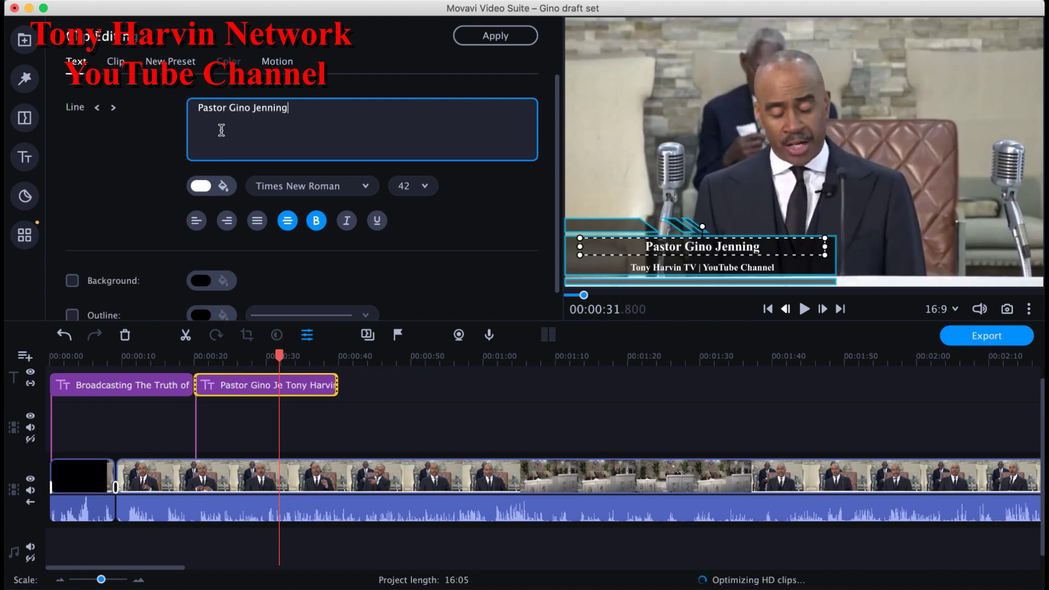
pyautogui.write('s')
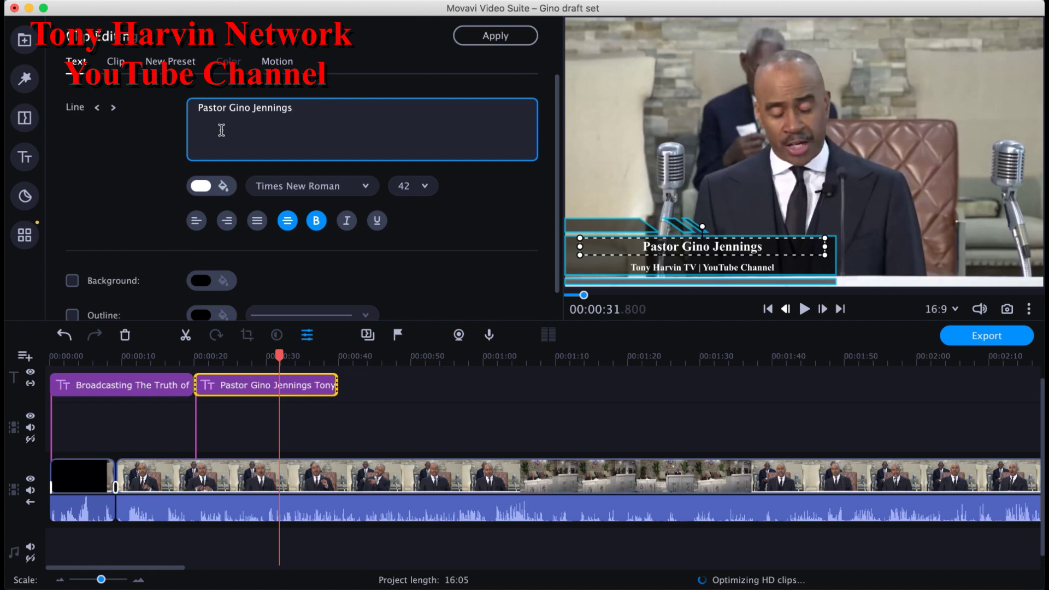
pyautogui.press('Return')
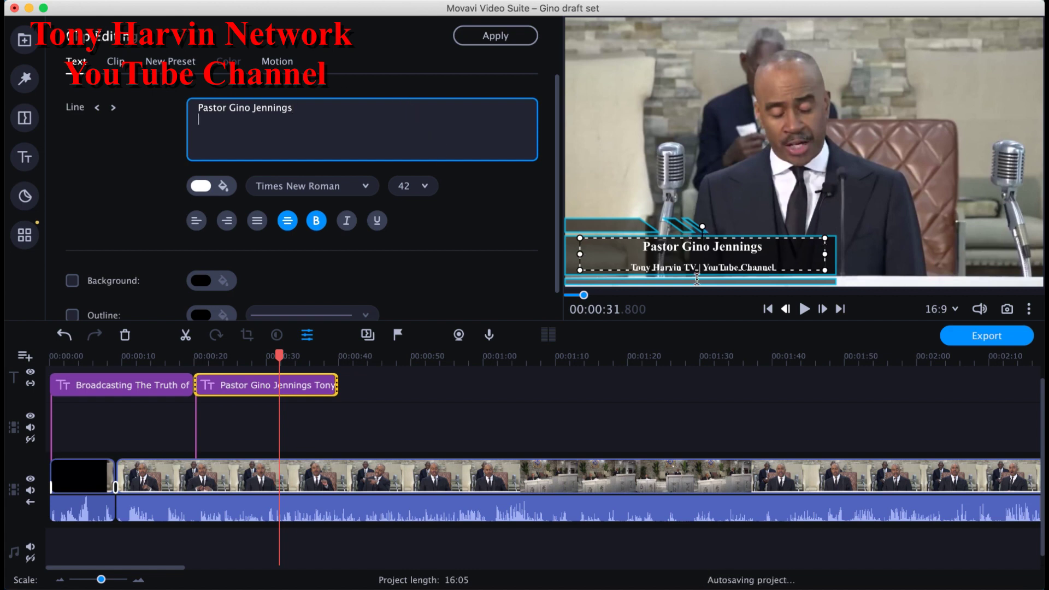
pyautogui.click(700, 271)
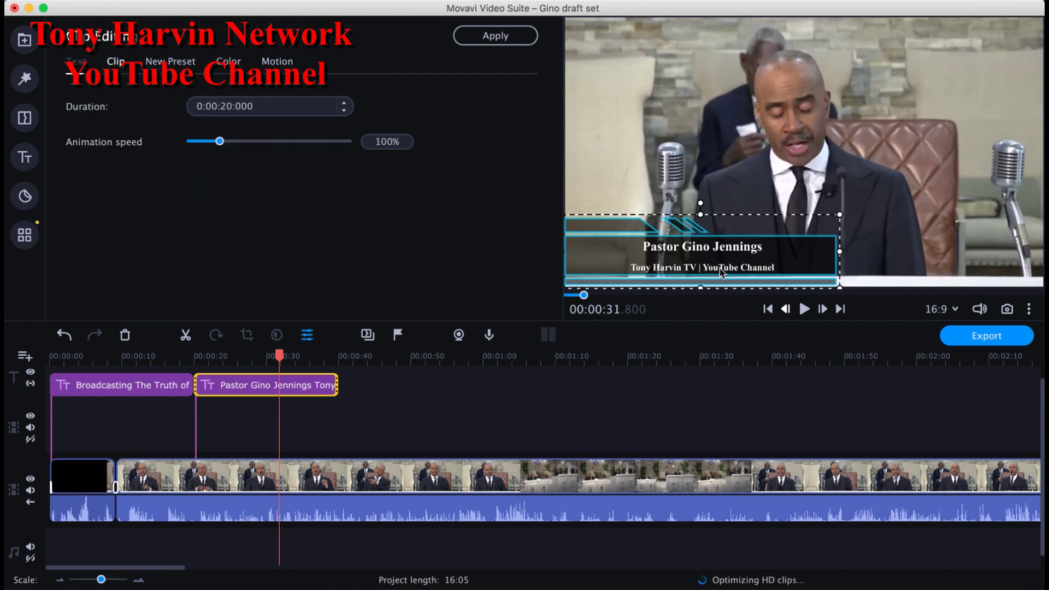
# Step: Rewrite the second title's subtitle line as 'Bible Reader:' followed by the reader's name
pyautogui.doubleClick(664, 268)
pyautogui.click(634, 273)
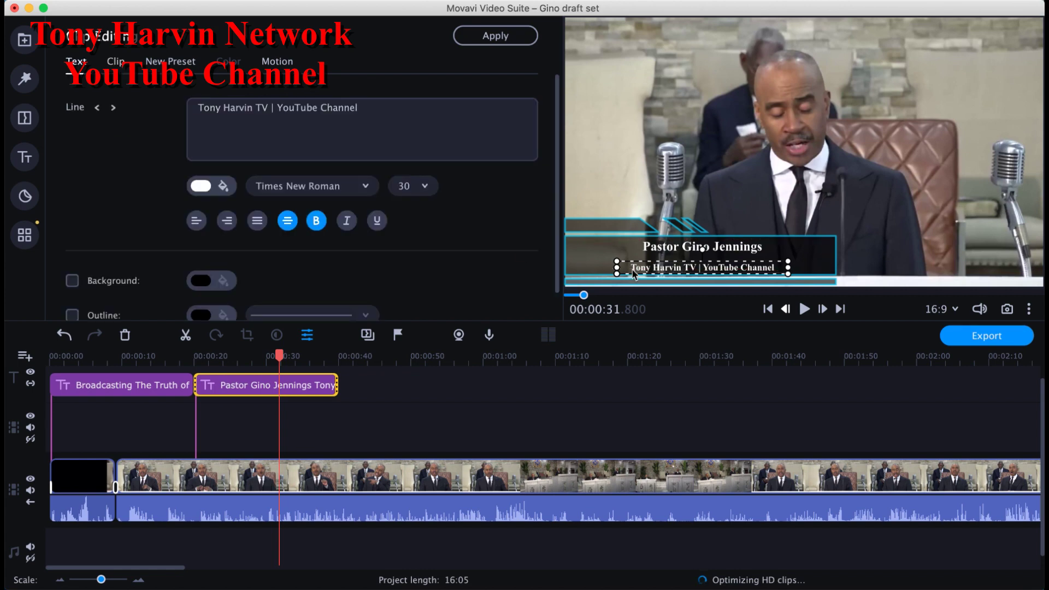
pyautogui.click(375, 119)
pyautogui.press('super+a')
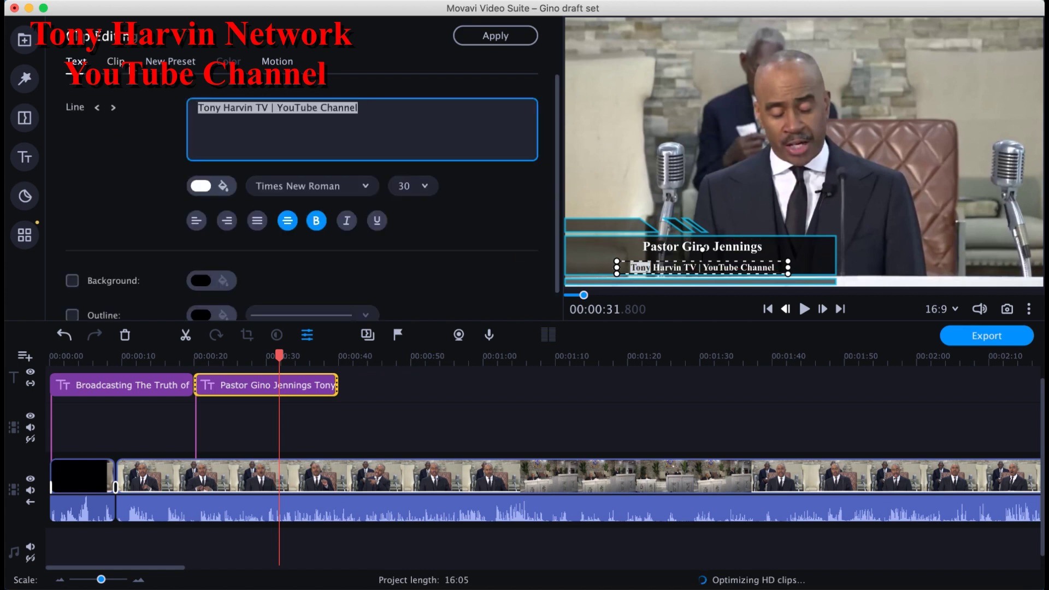
pyautogui.write('Bible ')
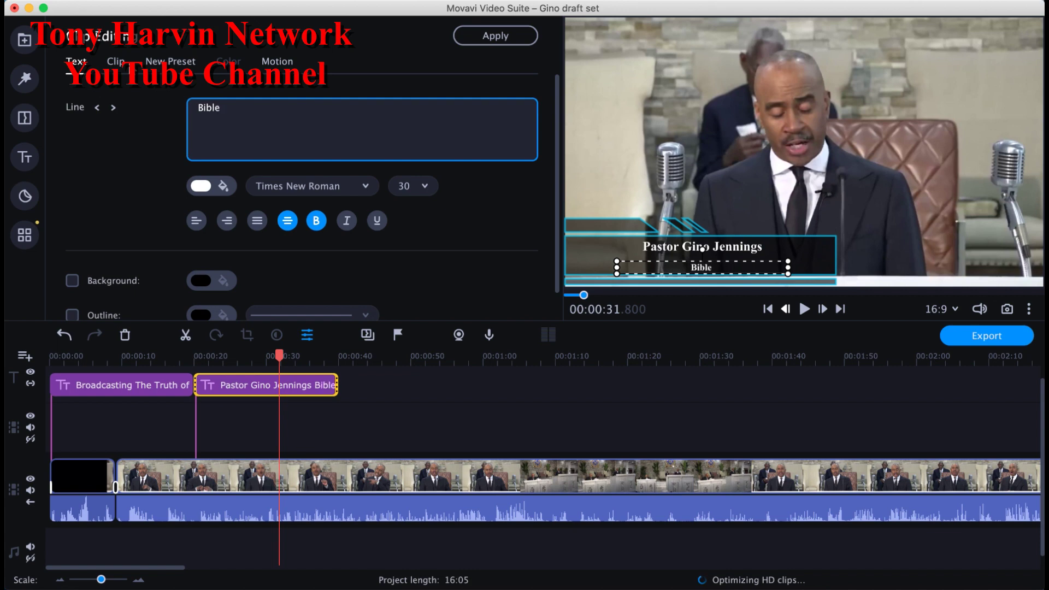
pyautogui.write('Reader:')
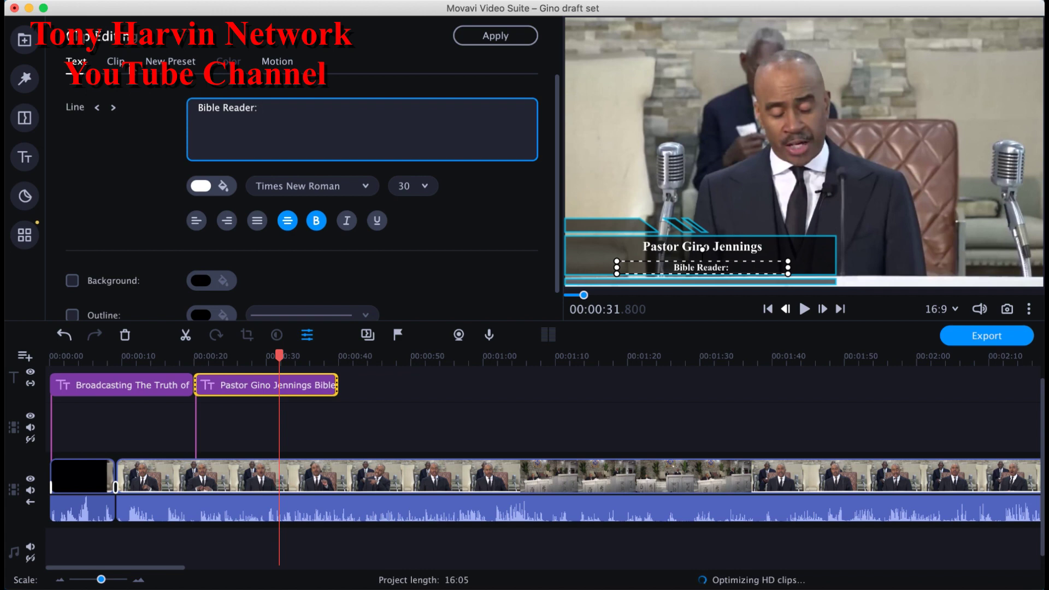
pyautogui.write(' S')
pyautogui.press('BackSpace')
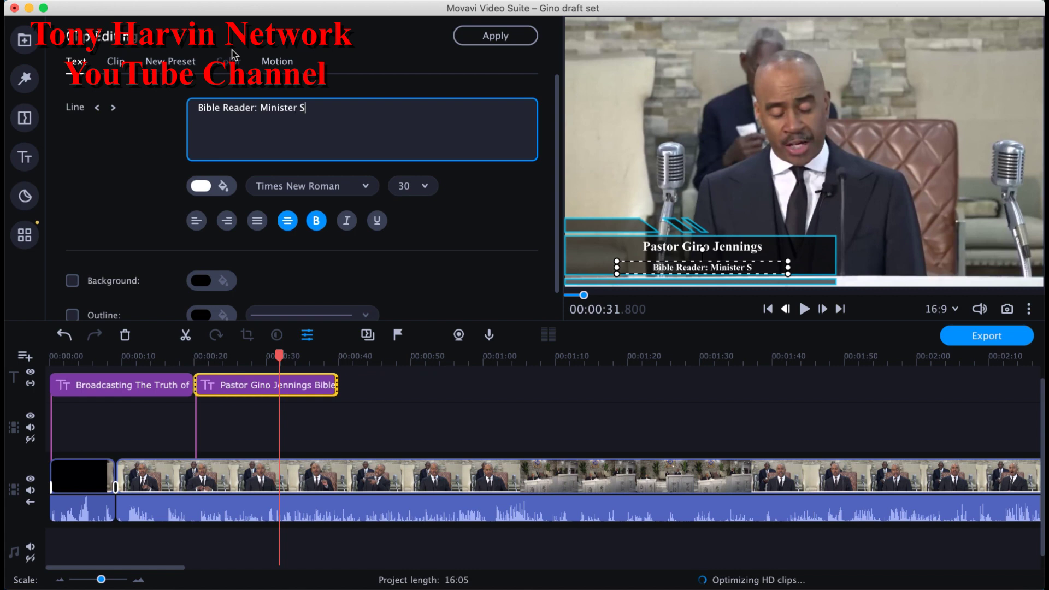
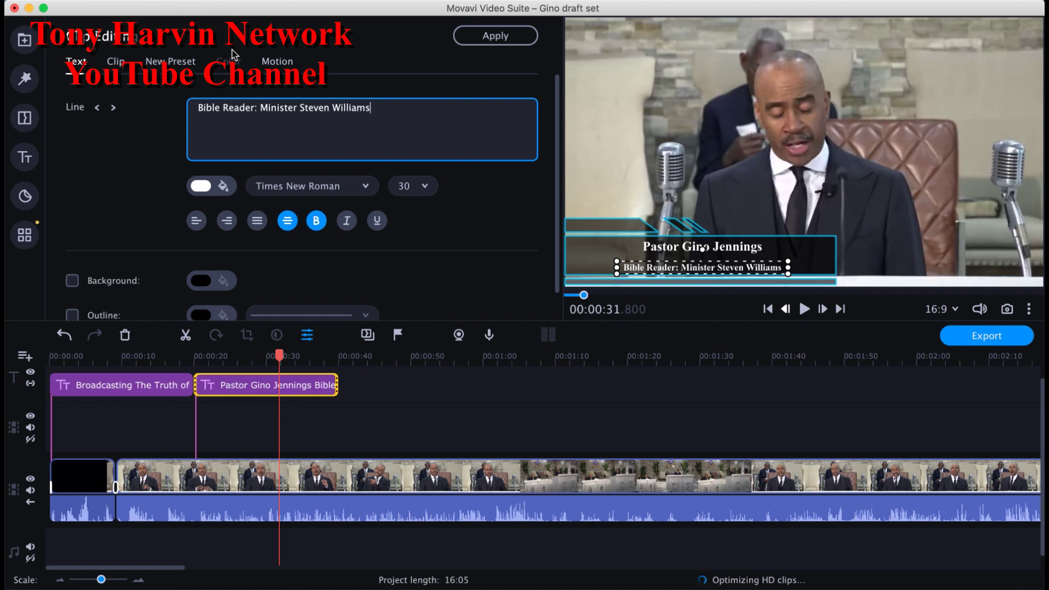
pyautogui.click(781, 191)
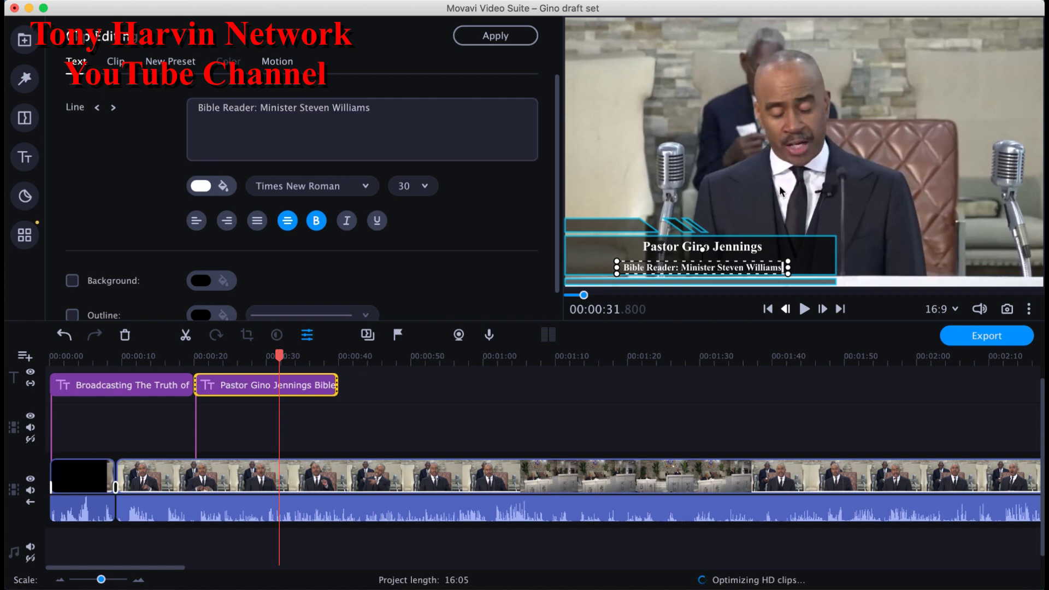
pyautogui.click(724, 272)
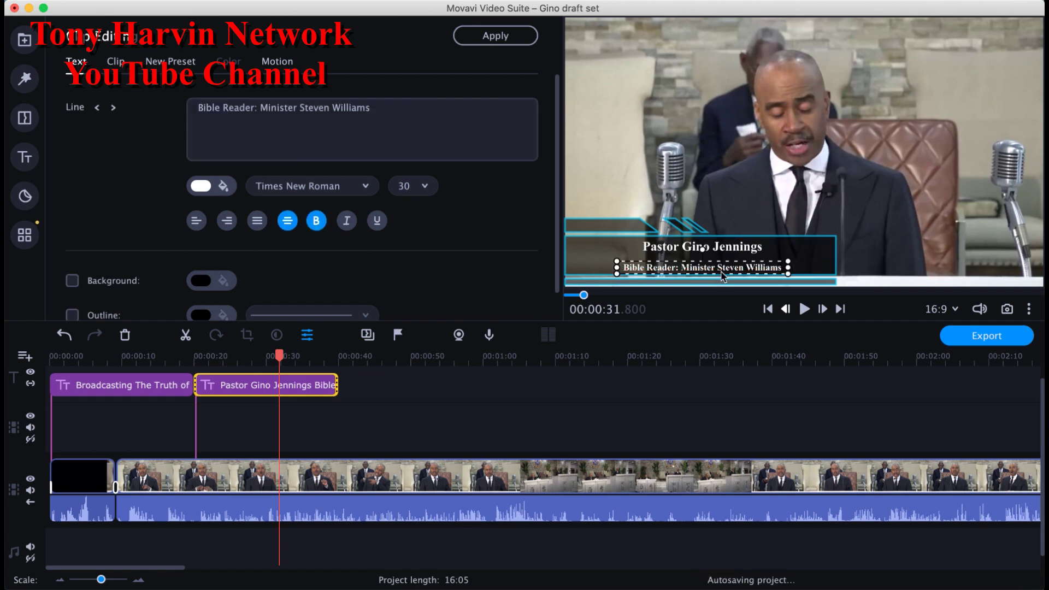
pyautogui.click(697, 411)
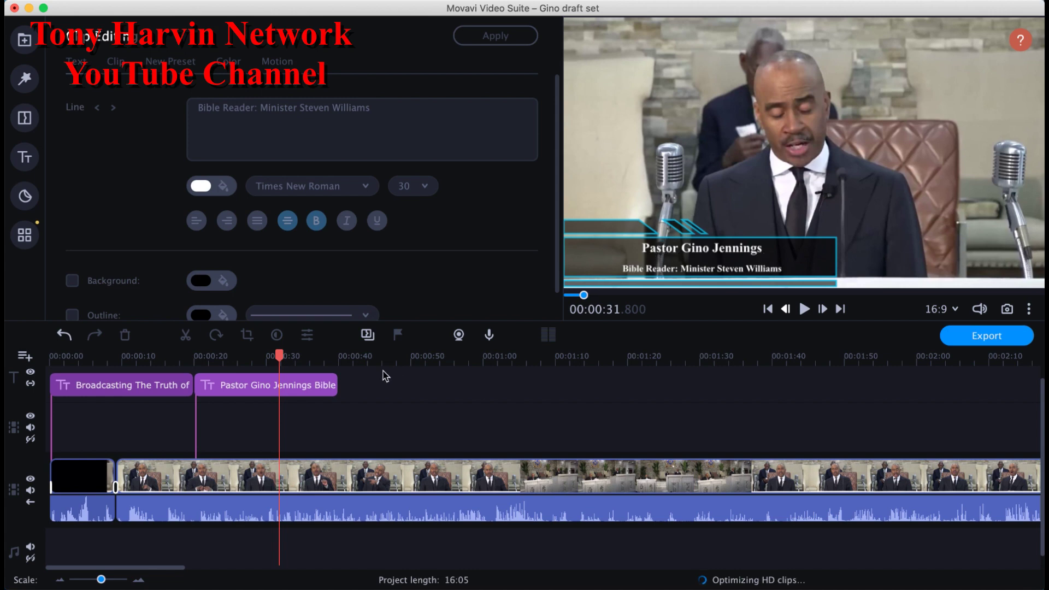
# Step: Drag the Fading text title from Titles > Basic onto the timeline near 0:20
pyautogui.click(251, 389)
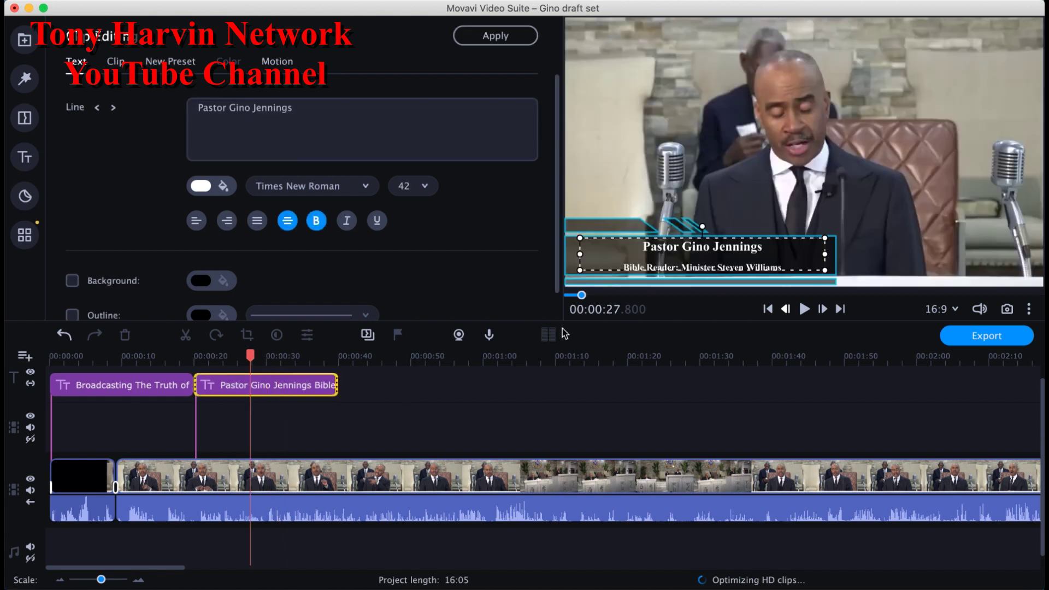
pyautogui.click(26, 157)
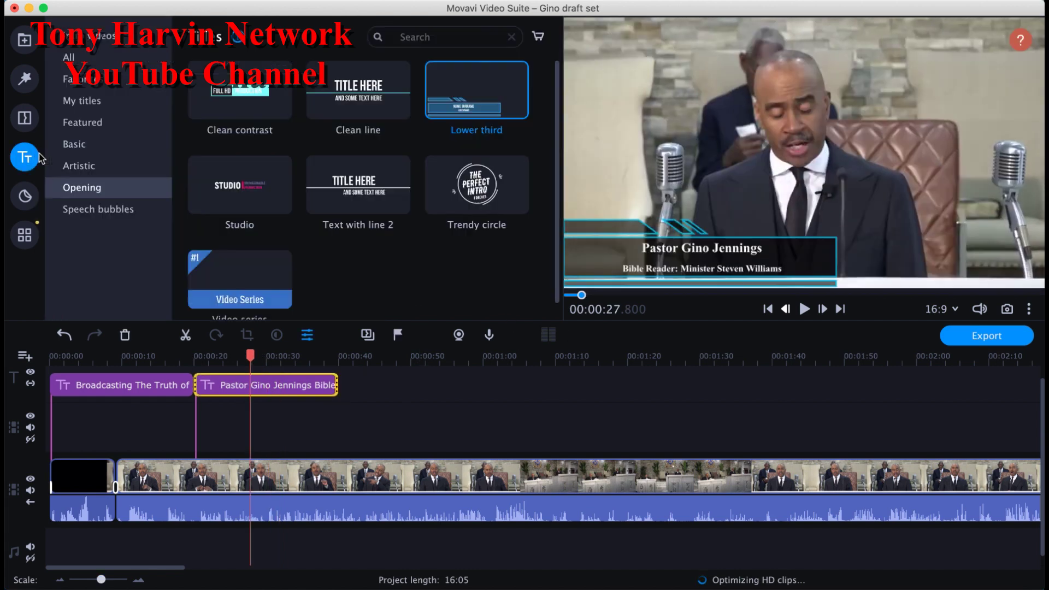
pyautogui.click(104, 144)
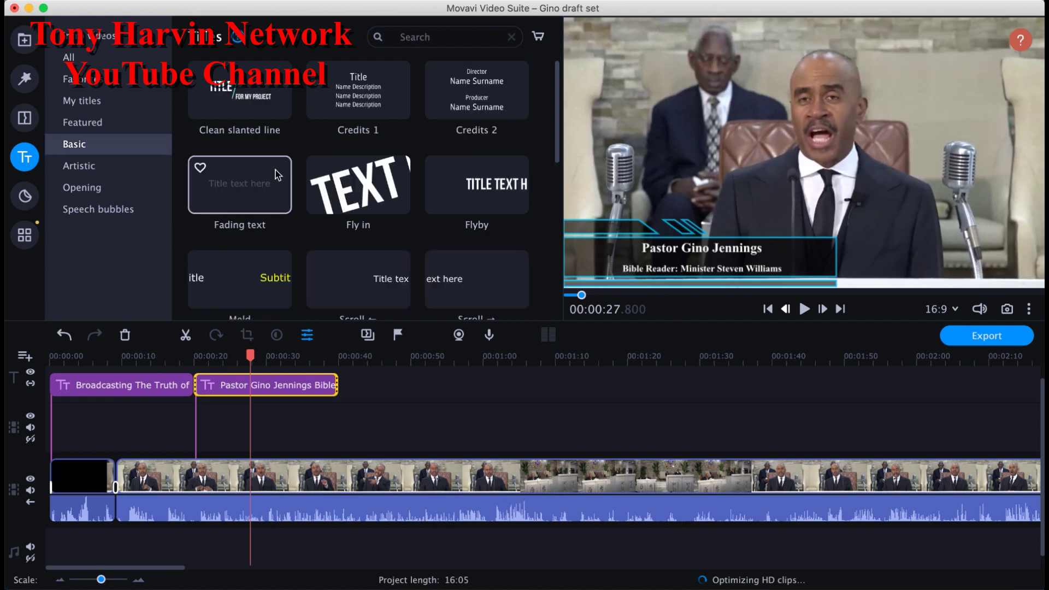
pyautogui.moveTo(268, 197); pyautogui.dragTo(208, 335)
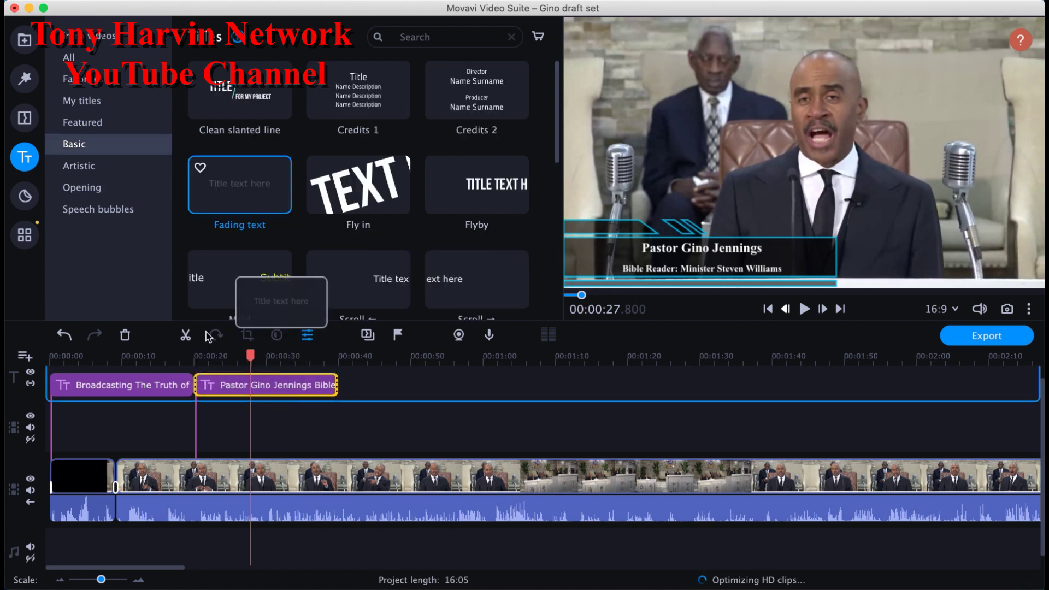
pyautogui.moveTo(233, 179); pyautogui.dragTo(202, 362)
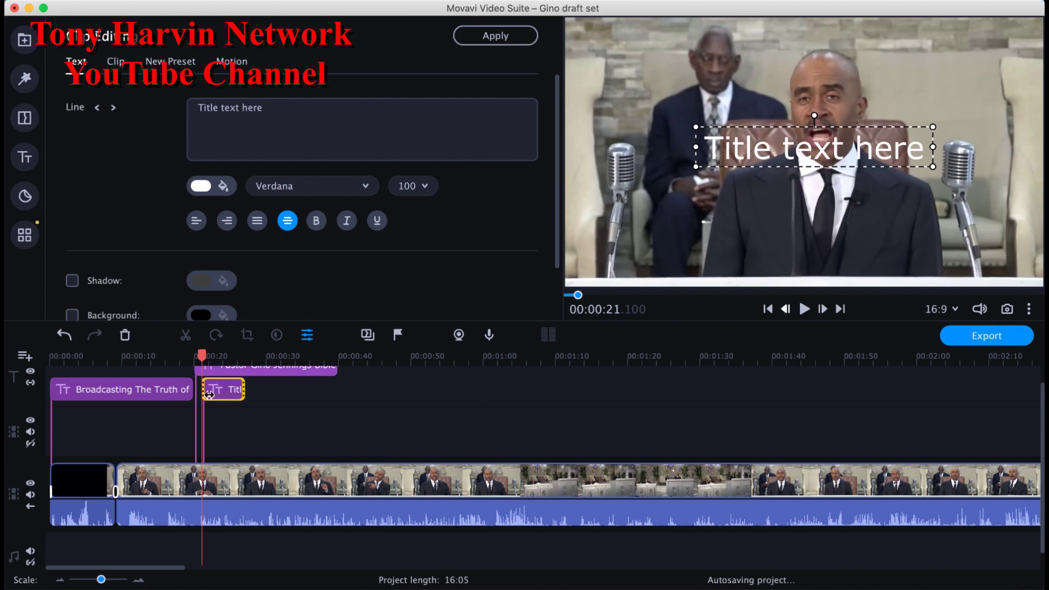
pyautogui.press('super+z')
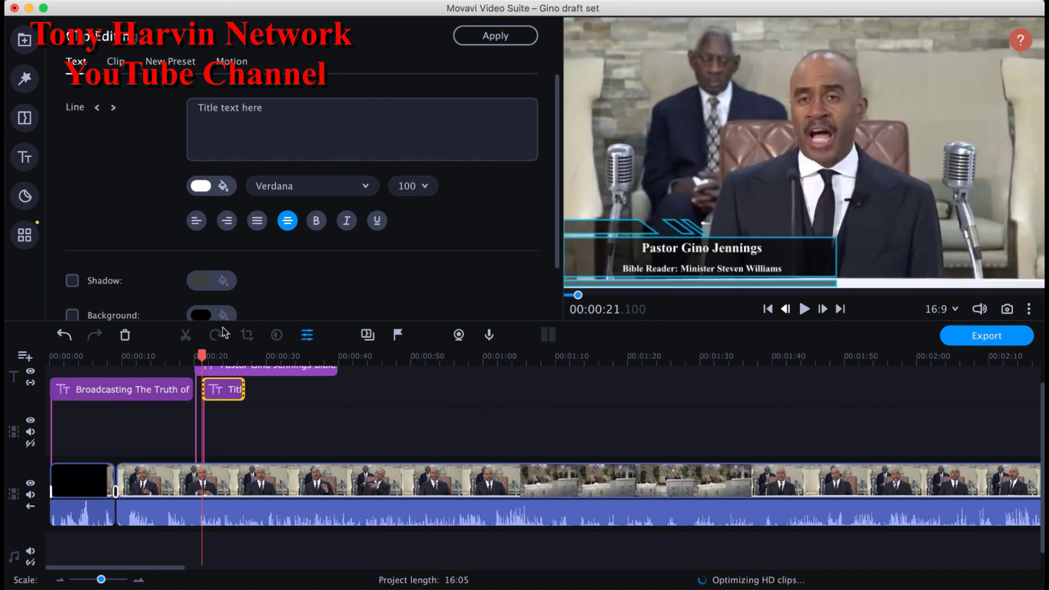
# Step: Move the pastor's title to a lower track and align the Fading text title's start with it
pyautogui.moveTo(222, 400); pyautogui.dragTo(219, 421)
pyautogui.click(220, 383)
pyautogui.moveTo(220, 381); pyautogui.dragTo(215, 382)
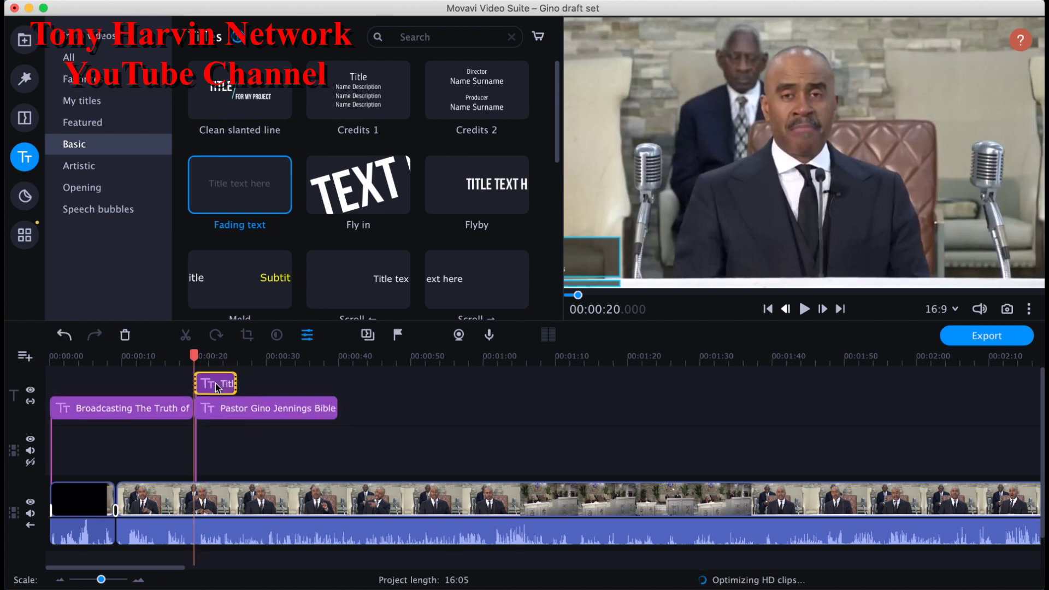
pyautogui.doubleClick(215, 383)
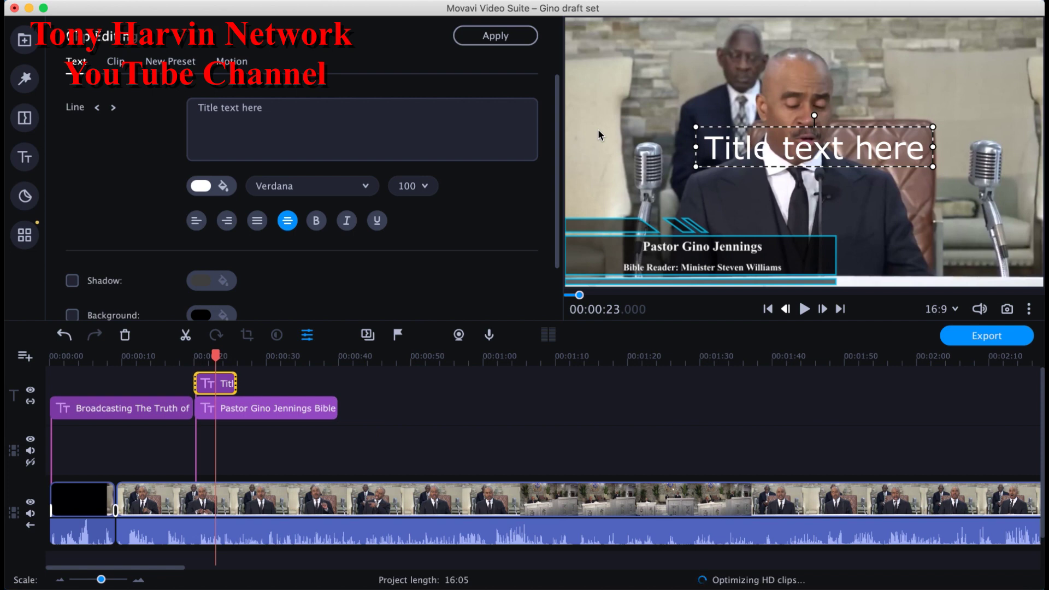
# Step: Set the new title's font to bold Times New Roman
pyautogui.click(340, 190)
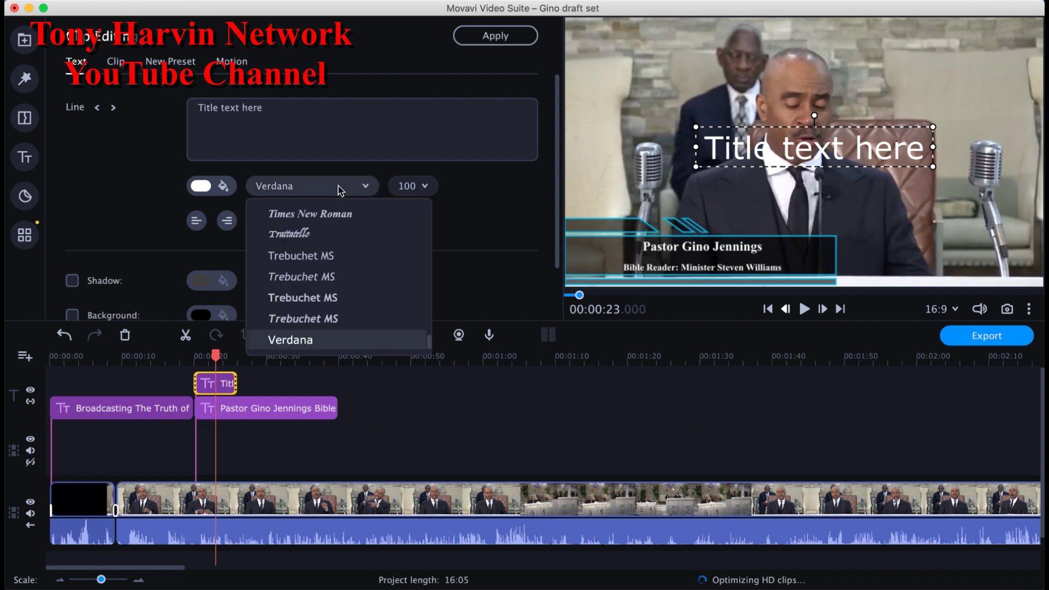
pyautogui.click(395, 219)
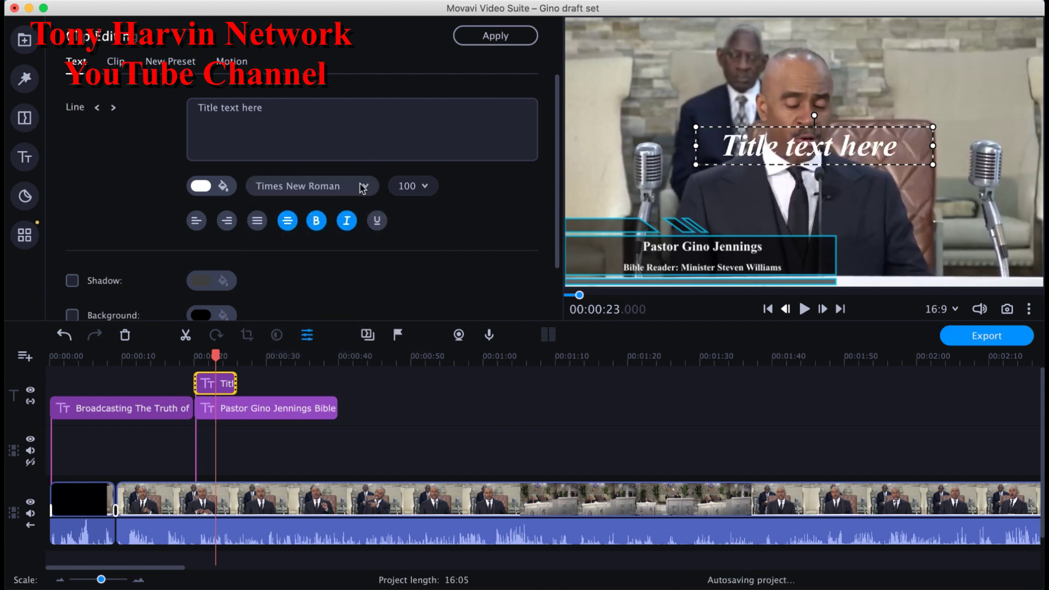
pyautogui.click(362, 187)
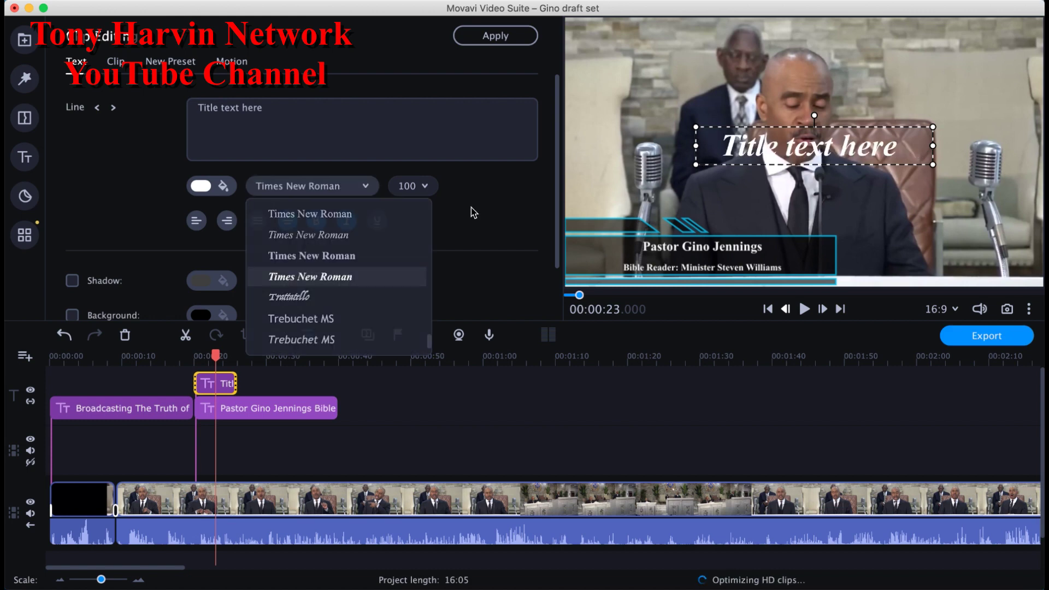
pyautogui.click(342, 220)
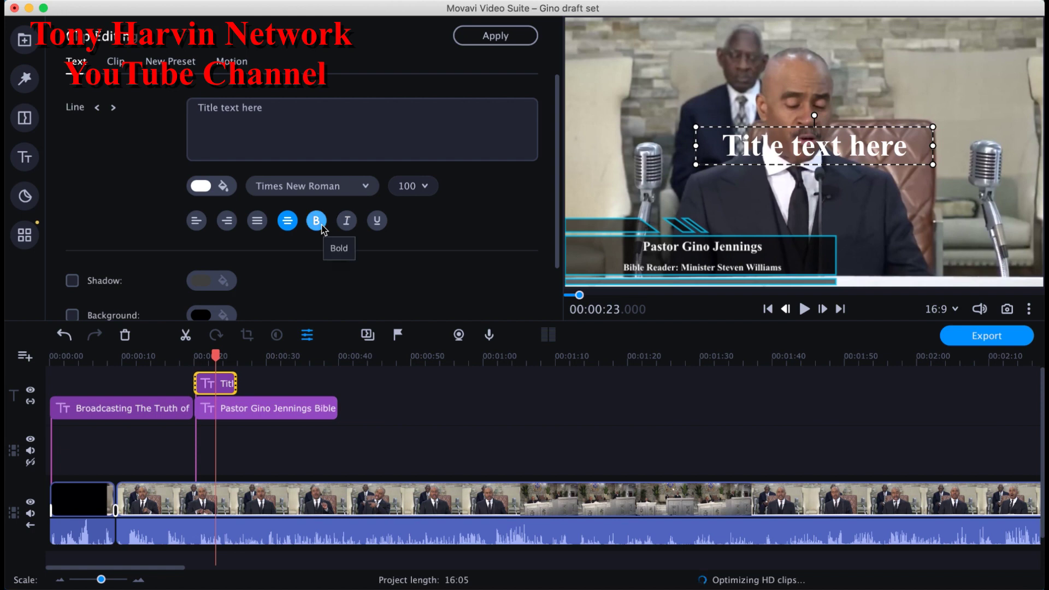
# Step: Change the title's font size to 36
pyautogui.click(415, 186)
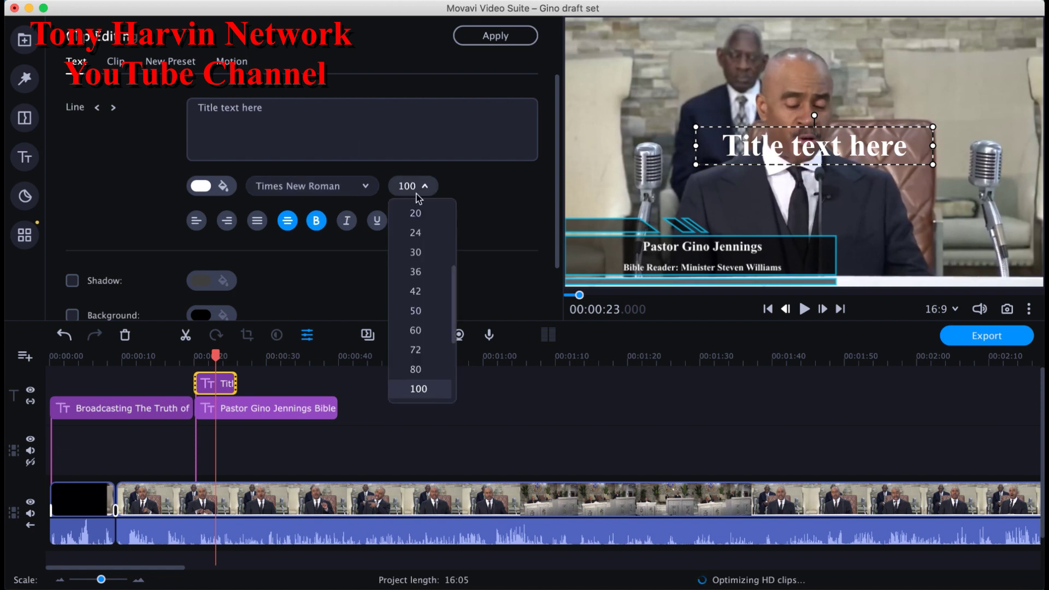
pyautogui.click(434, 253)
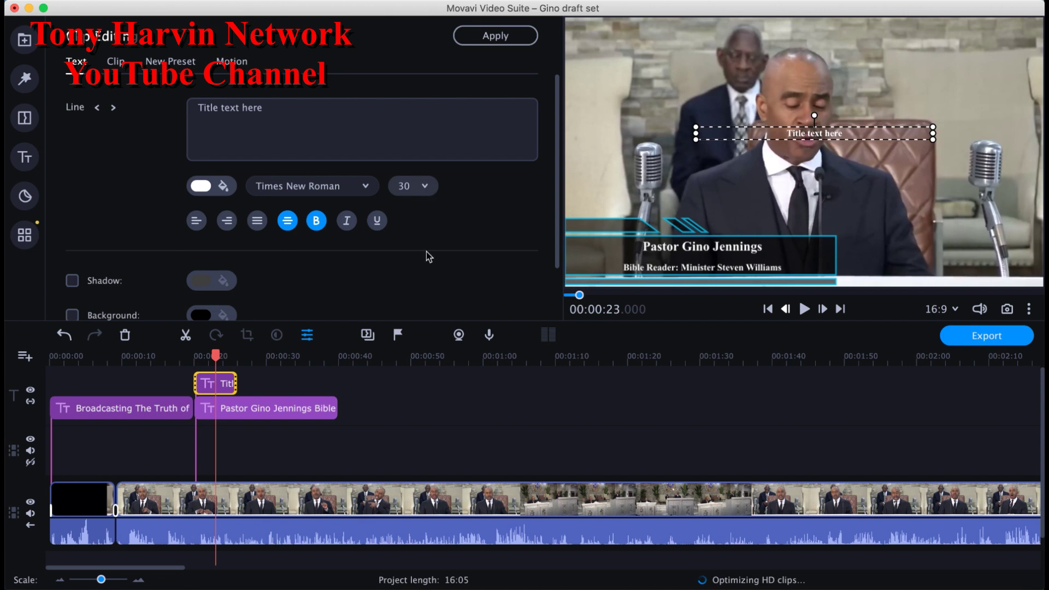
pyautogui.click(421, 191)
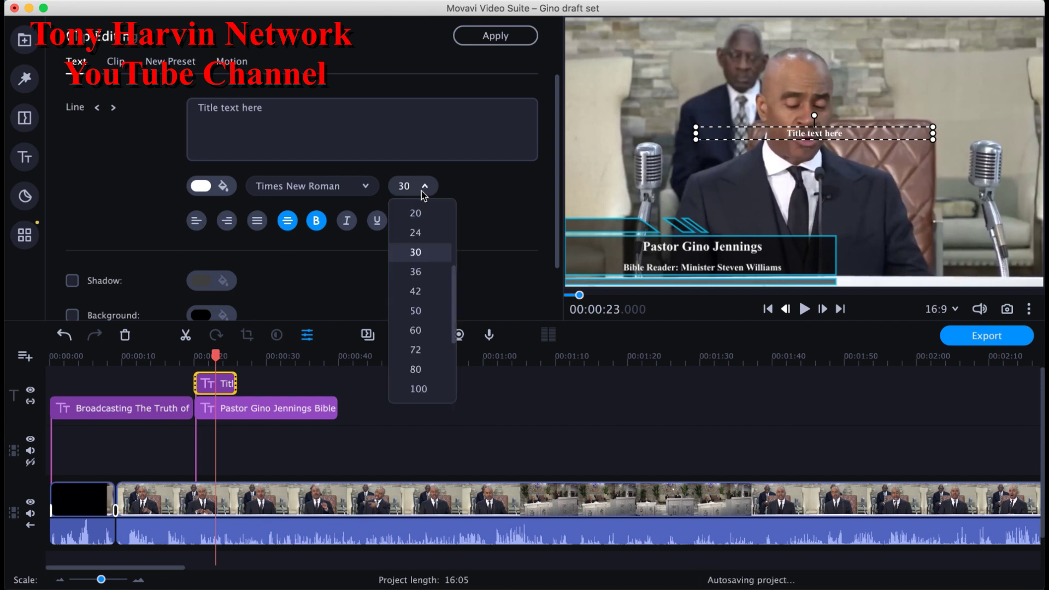
pyautogui.click(425, 279)
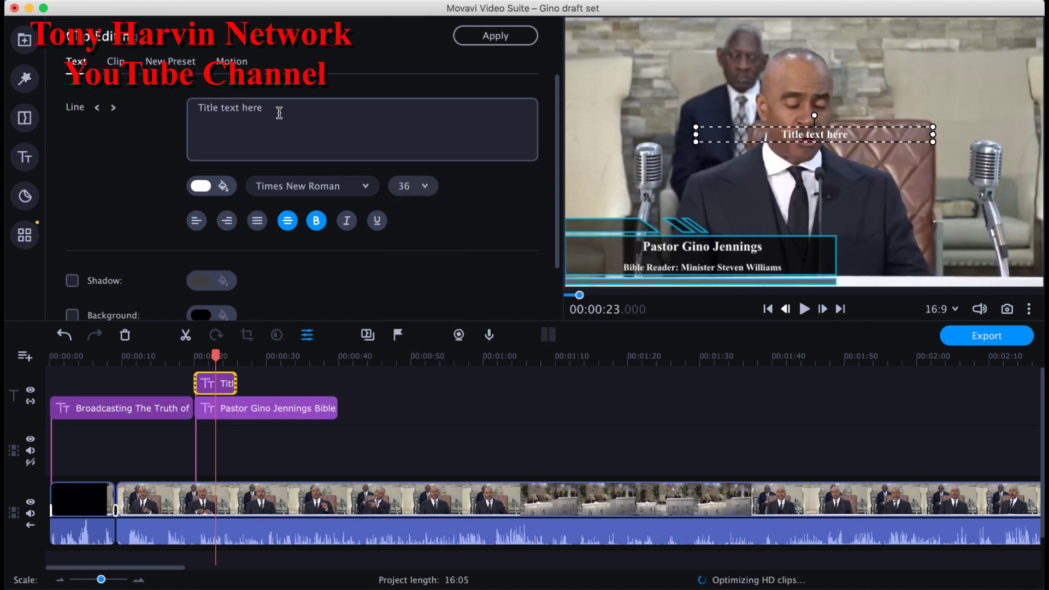
# Step: Type the channel's TV name over a second line 'YouTube Channel' and narrow the title box to fit
pyautogui.click(241, 155)
pyautogui.tripleClick(261, 129)
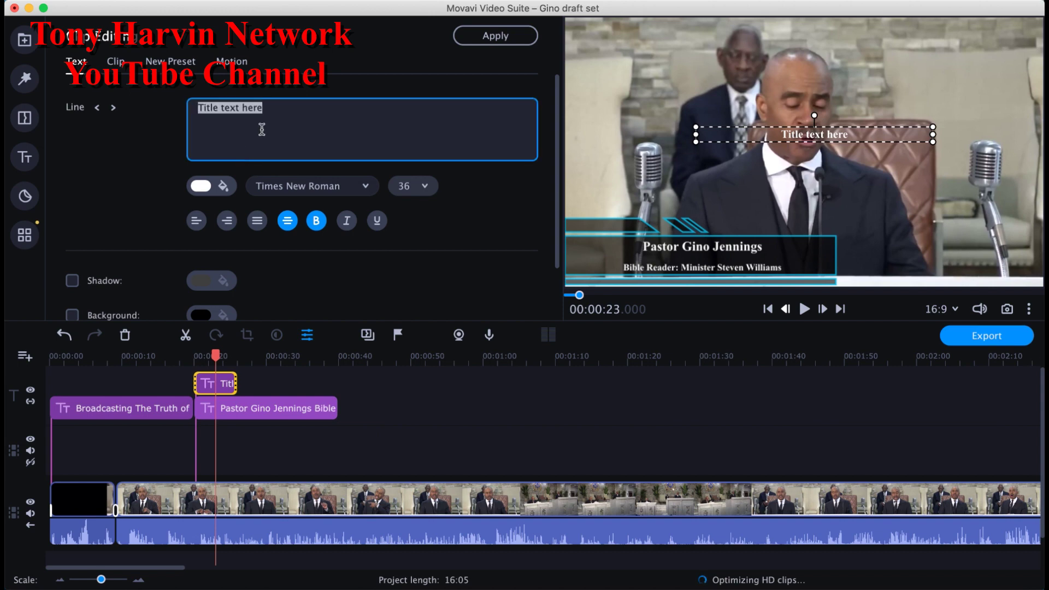
pyautogui.write('Tib')
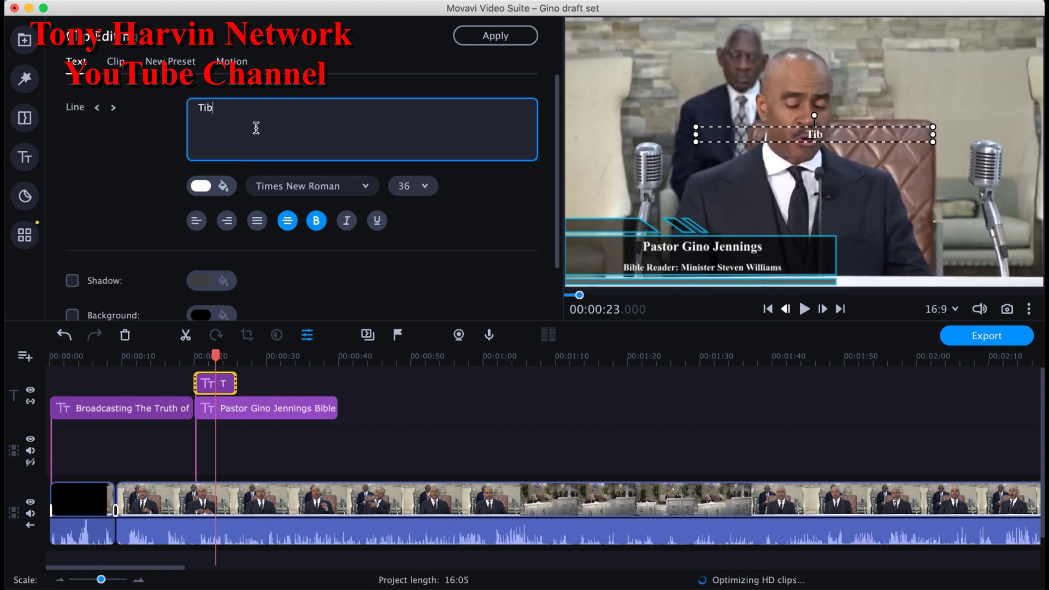
pyautogui.press('BackSpace')
pyautogui.press('BackSpace')
pyautogui.write('ony Harvin')
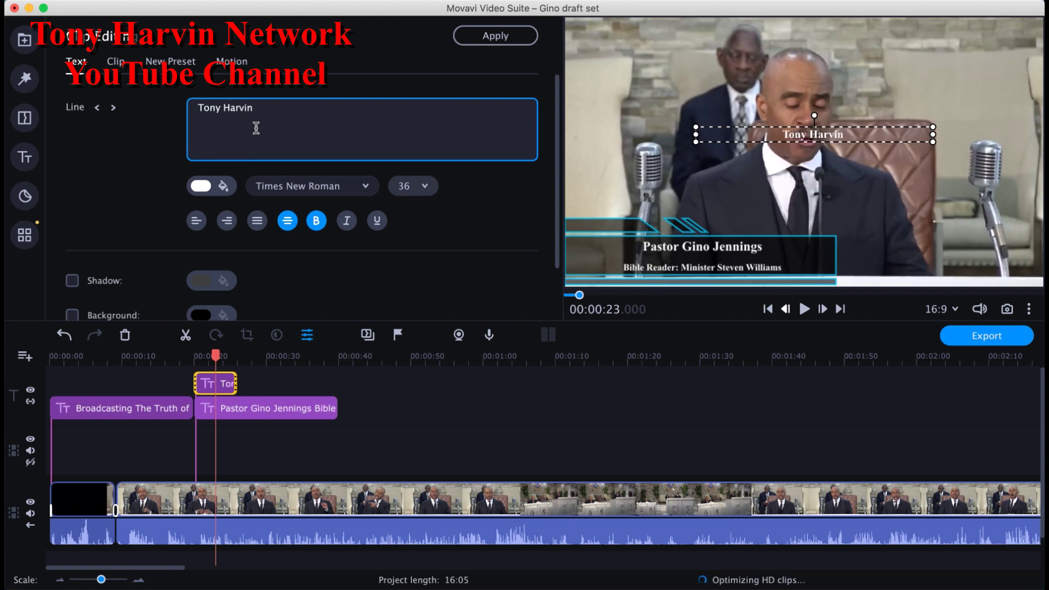
pyautogui.write(' TV')
pyautogui.press('Return')
pyautogui.write('Y')
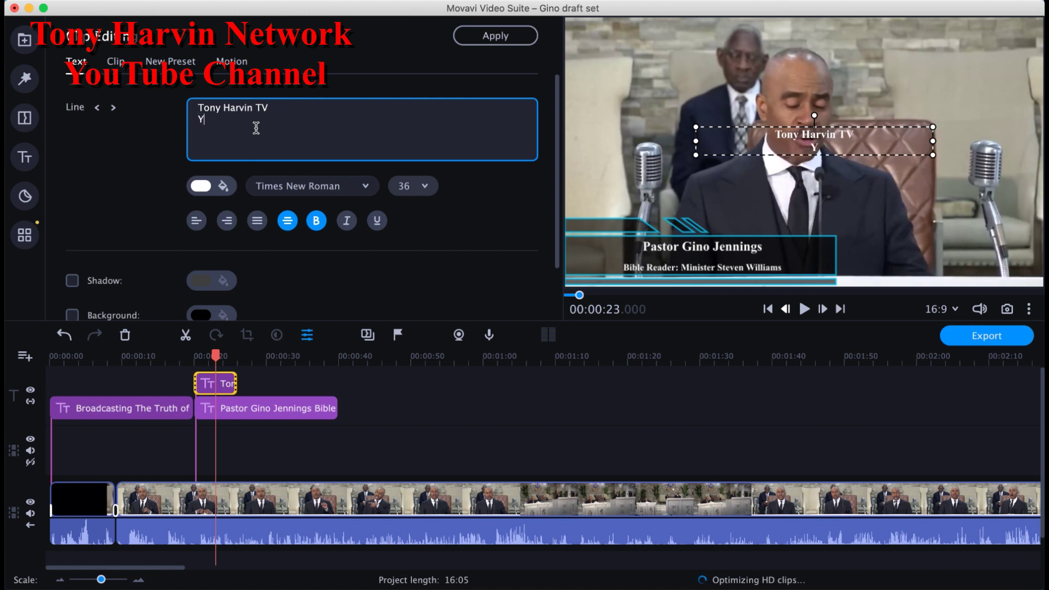
pyautogui.write('ouTube Channel')
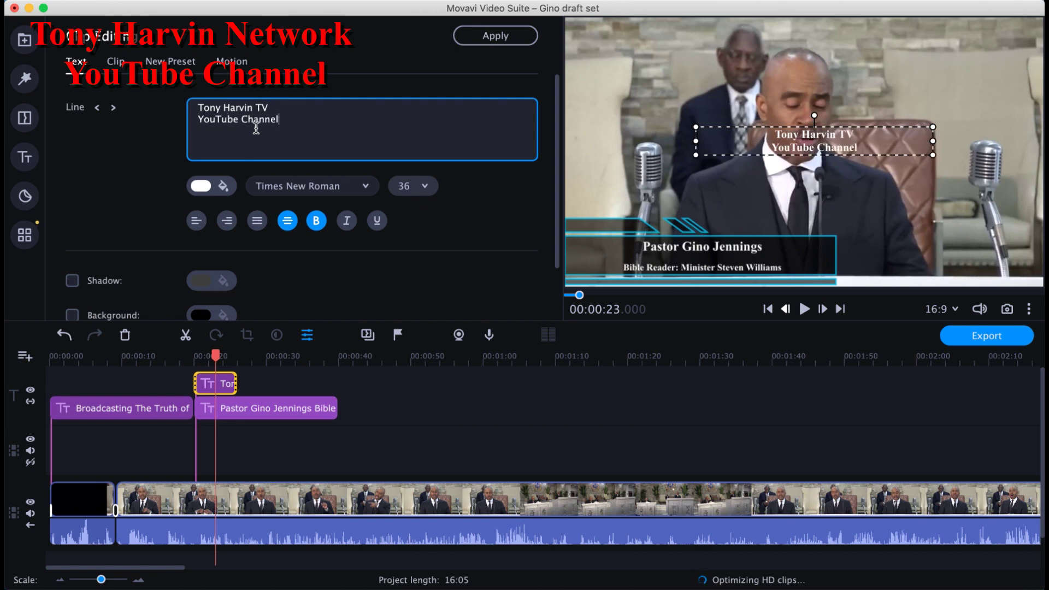
pyautogui.click(890, 149)
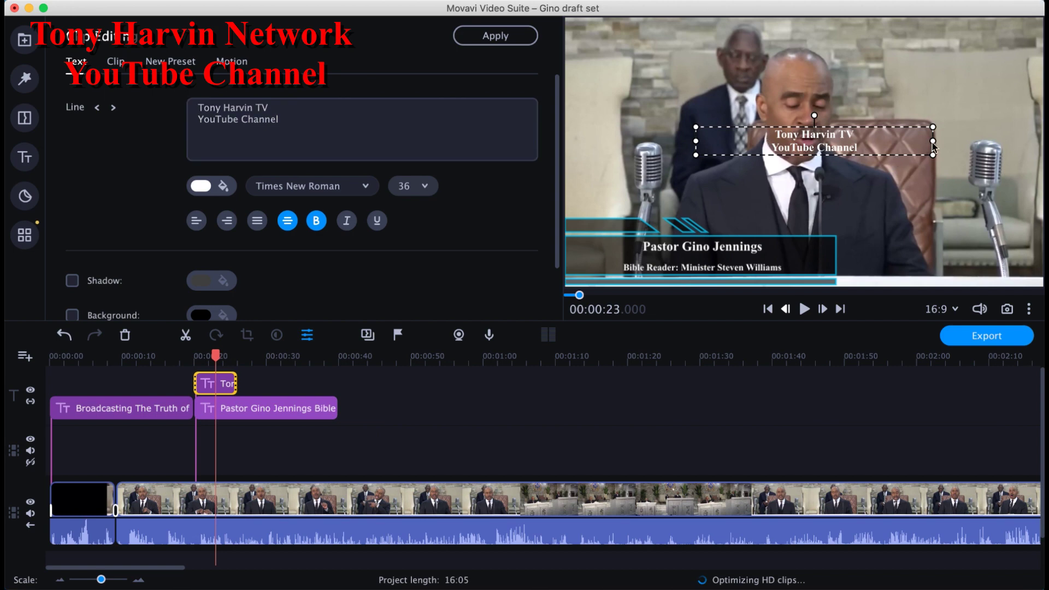
pyautogui.moveTo(920, 145); pyautogui.dragTo(832, 149)
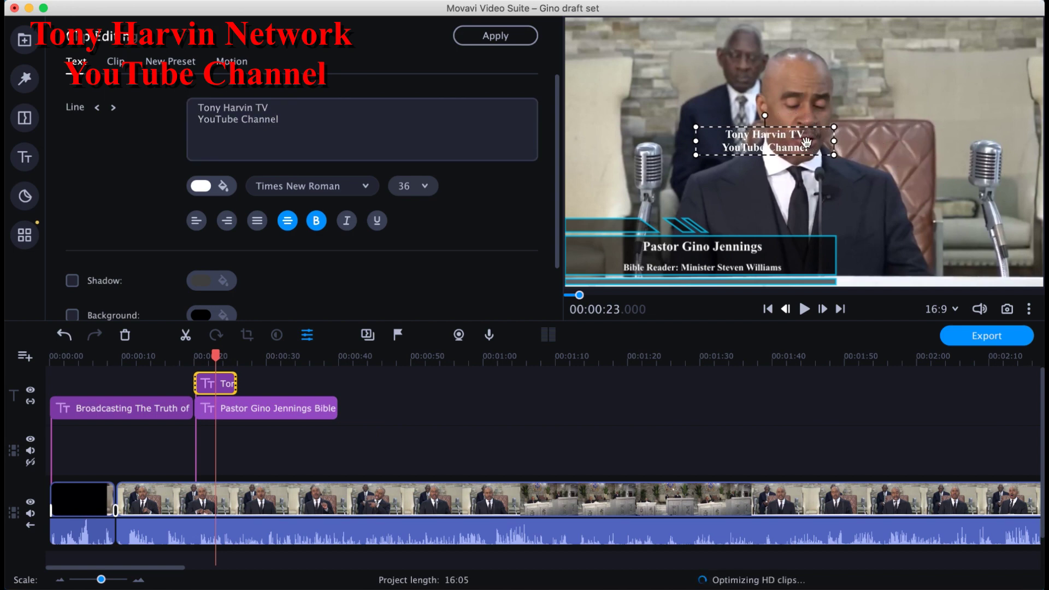
# Step: Move the channel title to the video's top-left corner and enable a black text shadow
pyautogui.moveTo(800, 141); pyautogui.dragTo(668, 37)
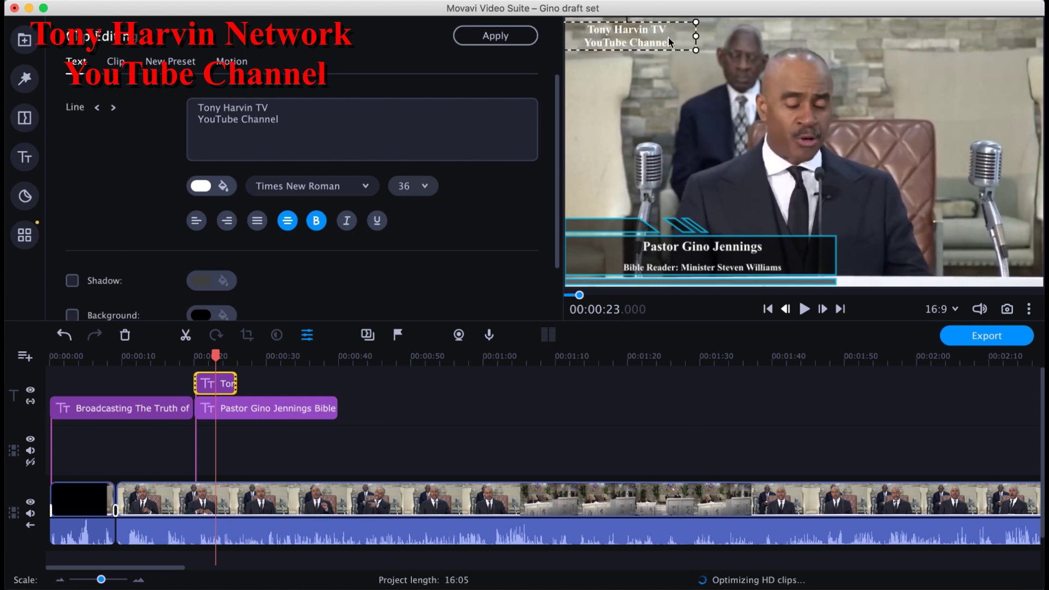
pyautogui.click(72, 283)
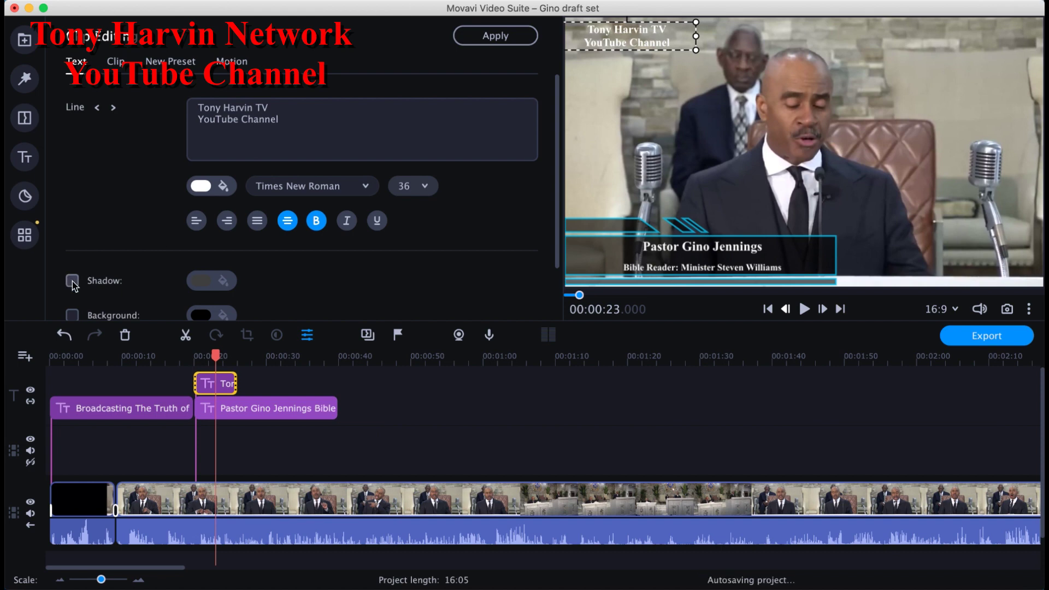
pyautogui.click(209, 282)
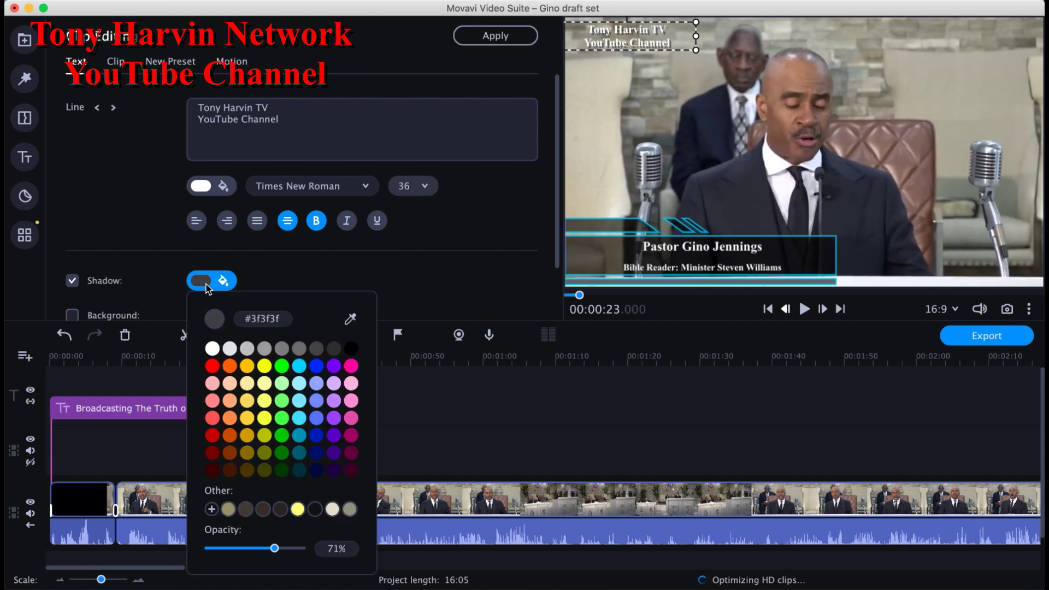
pyautogui.click(351, 348)
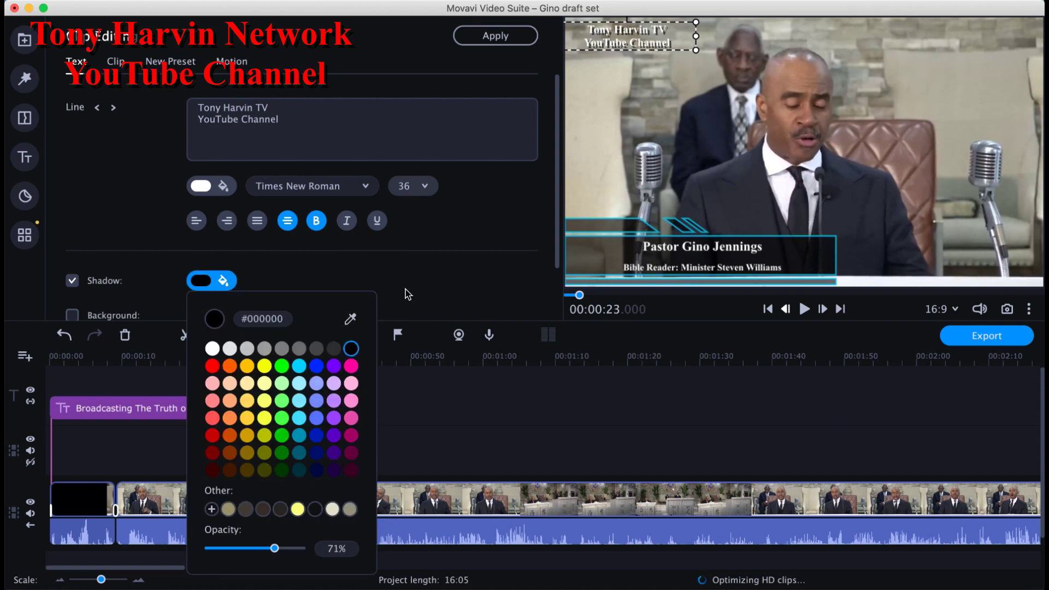
pyautogui.click(498, 229)
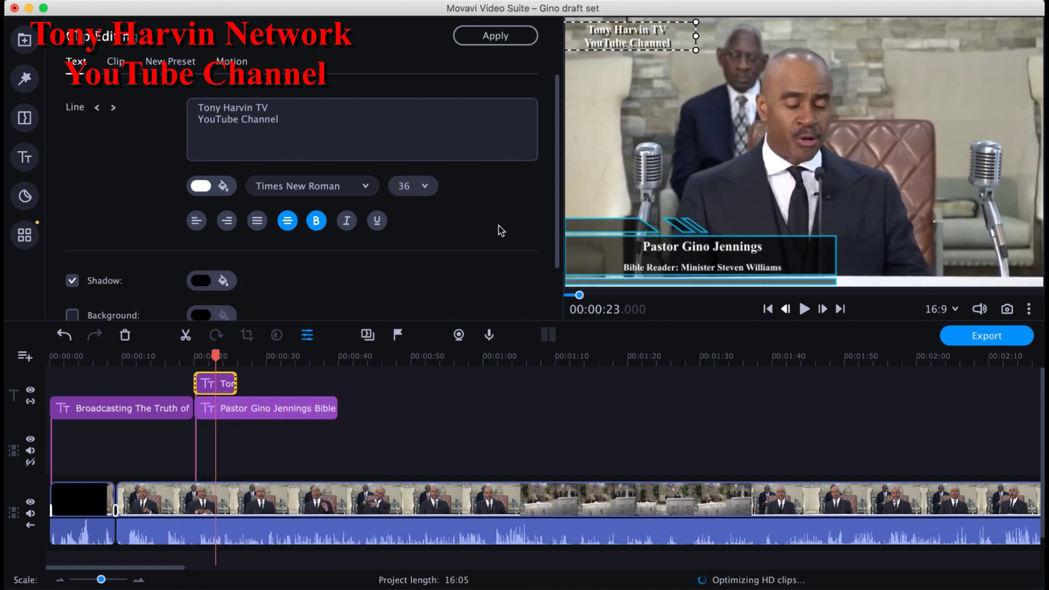
# Step: Scrub the playhead within the title clip to preview the shadowed title
pyautogui.click(226, 386)
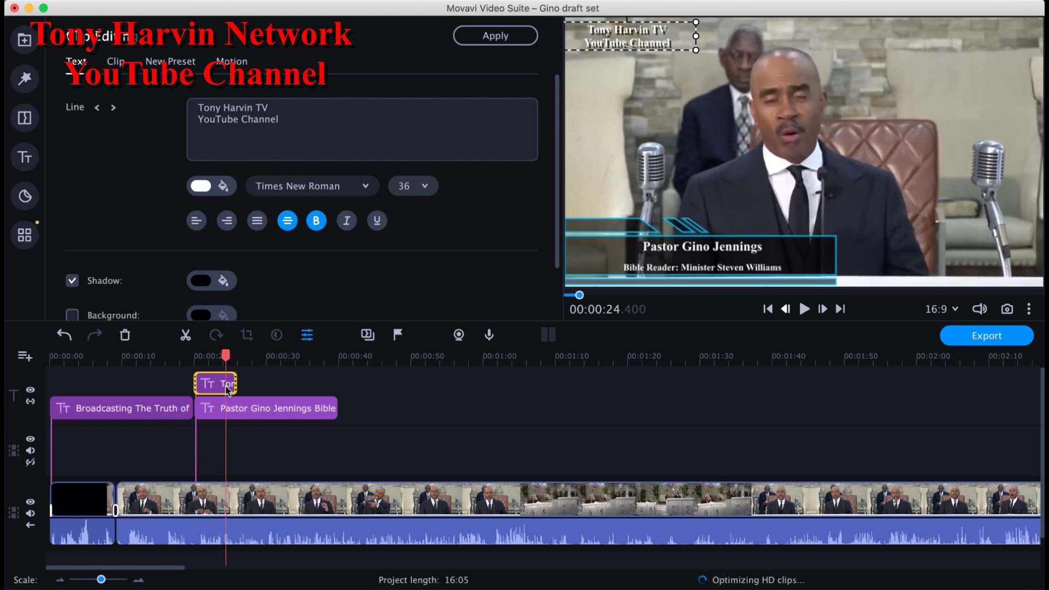
pyautogui.click(214, 386)
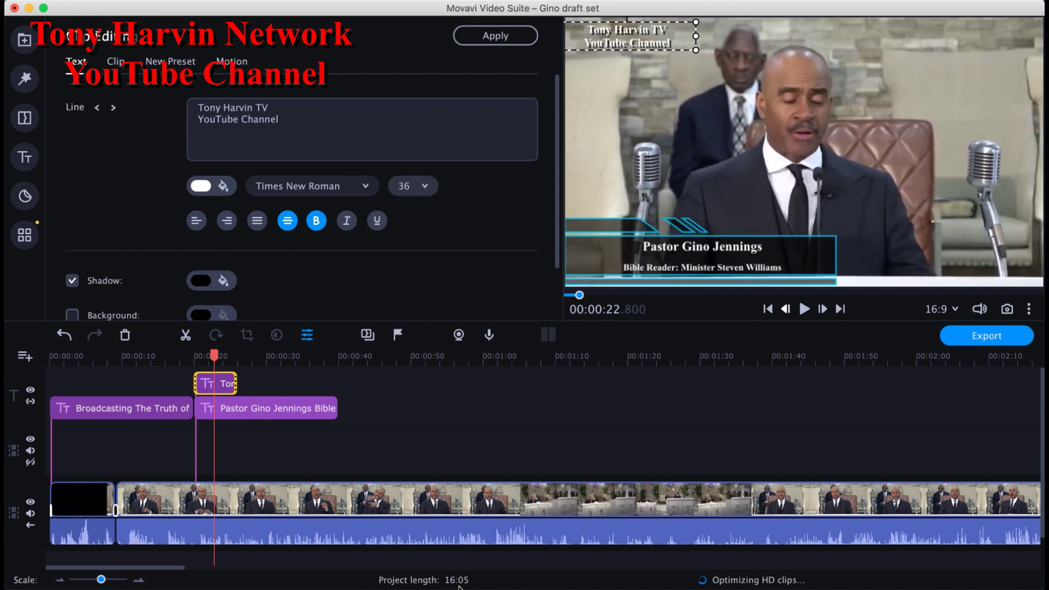
pyautogui.click(219, 385)
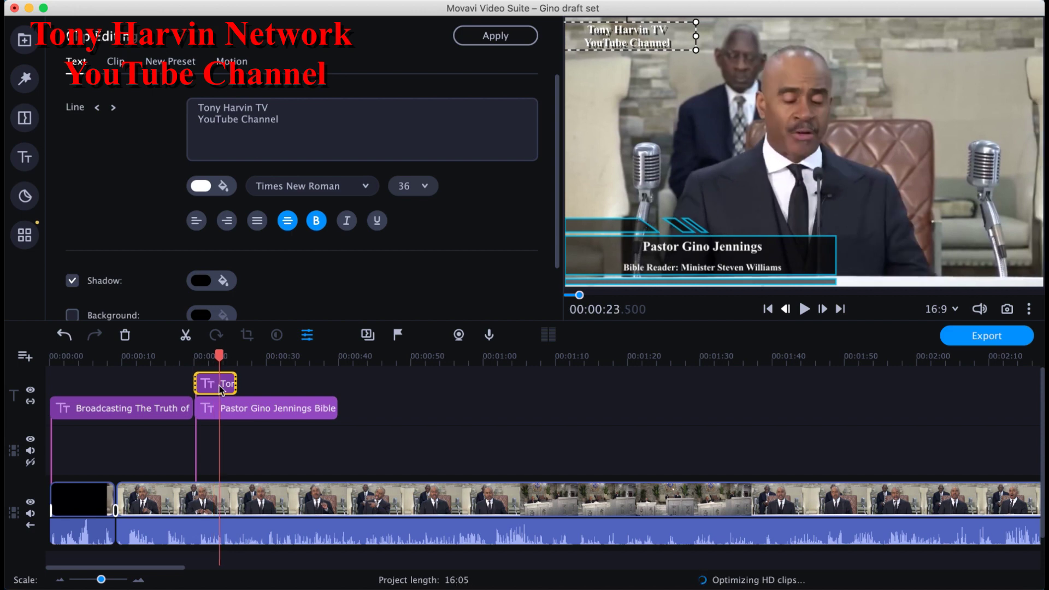
# Step: Set the channel title's Duration minutes to 15 in the Clip tab, making it 15:06 long
pyautogui.click(115, 62)
pyautogui.click(220, 106)
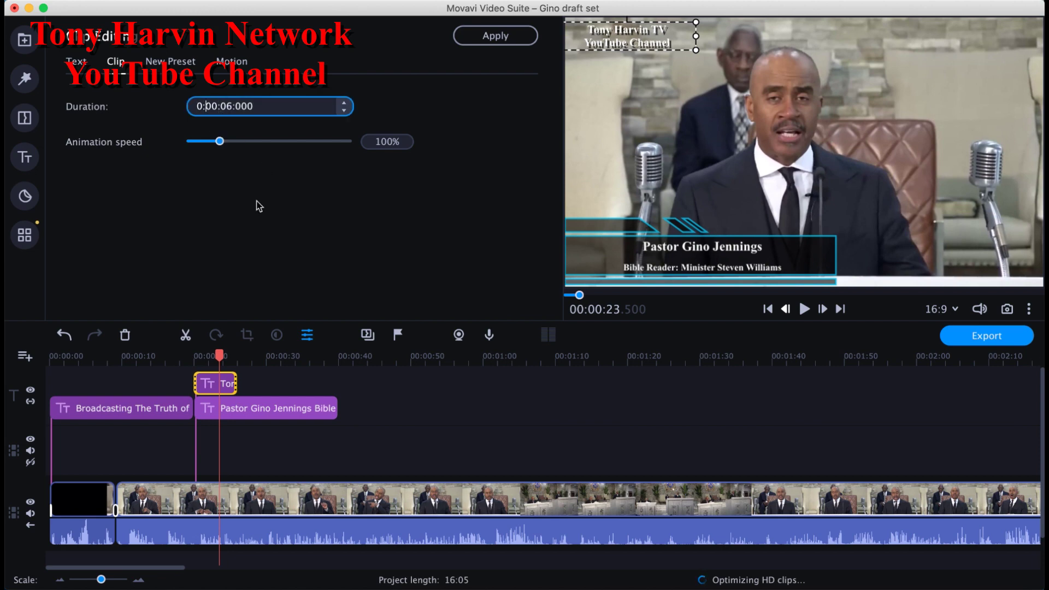
pyautogui.write('15')
pyautogui.press('Return')
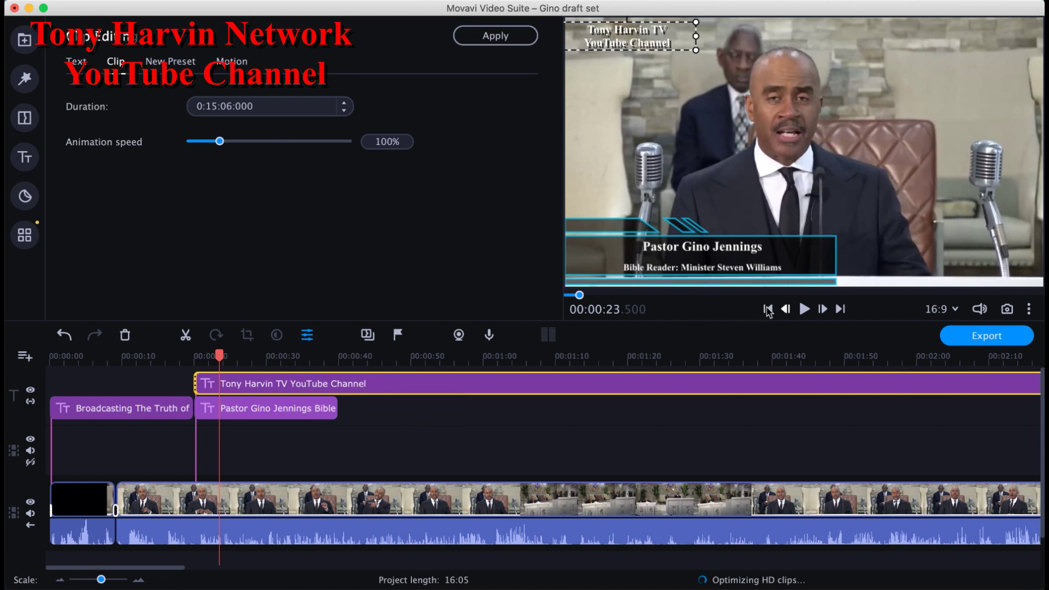
pyautogui.click(177, 414)
# Step: Play back from about 17.7 seconds to review the titles
pyautogui.click(177, 412)
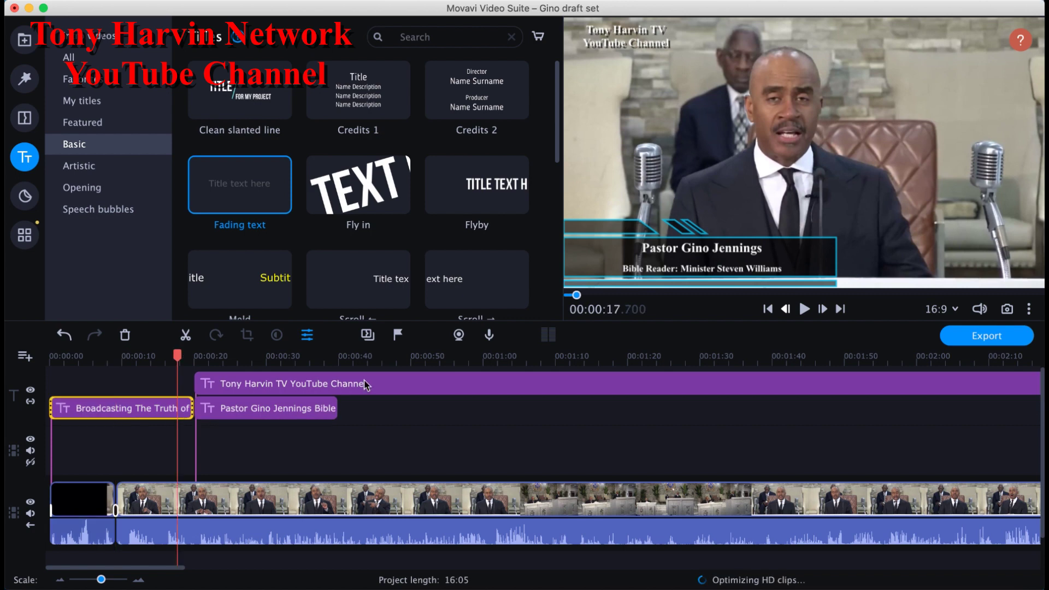
pyautogui.click(806, 309)
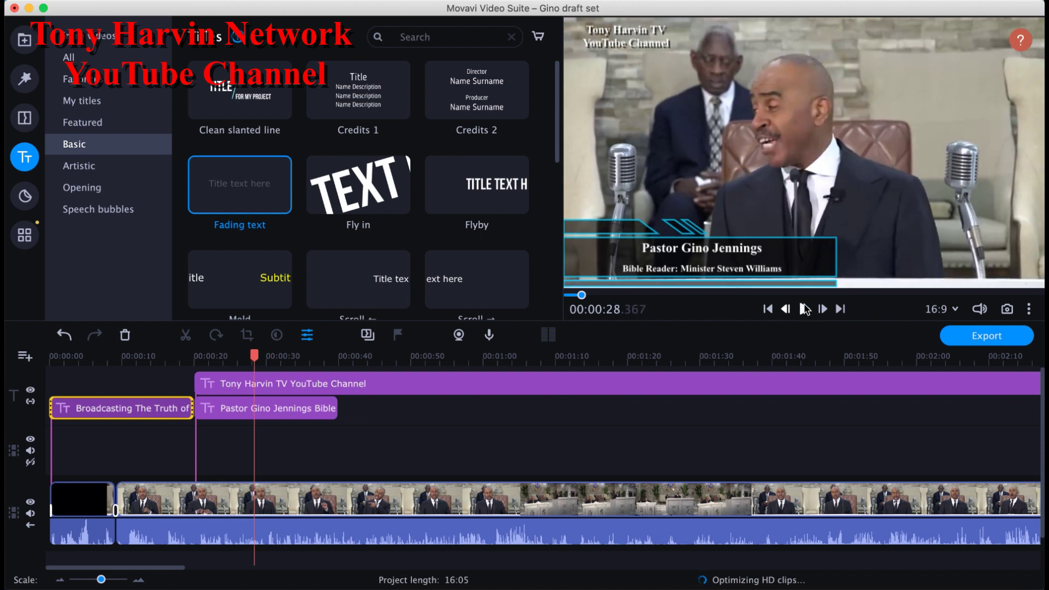
pyautogui.click(805, 309)
# Step: Extend the channel title so it ends with the sermon footage, around 15:31
pyautogui.click(840, 309)
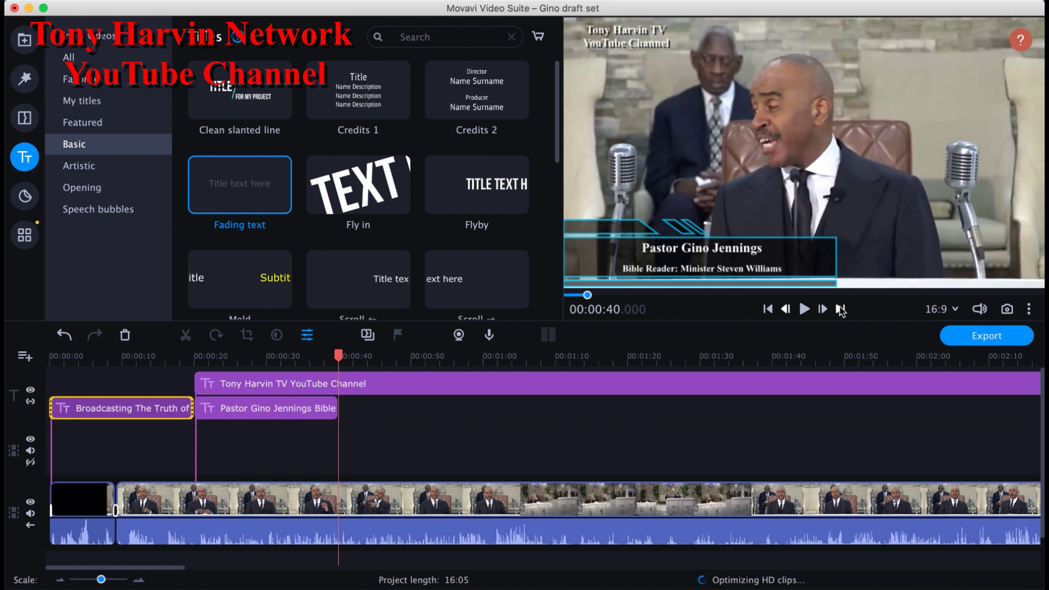
pyautogui.click(841, 309)
pyautogui.moveTo(514, 387); pyautogui.dragTo(584, 385)
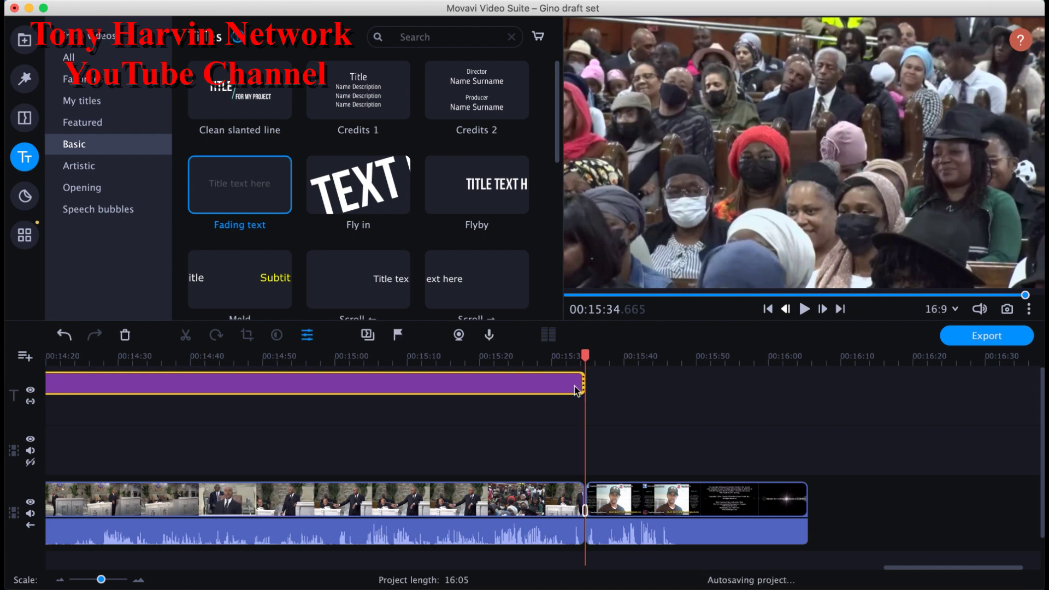
# Step: Replay the ending to check the title, then return toward the start and select the pastor title clip
pyautogui.click(571, 389)
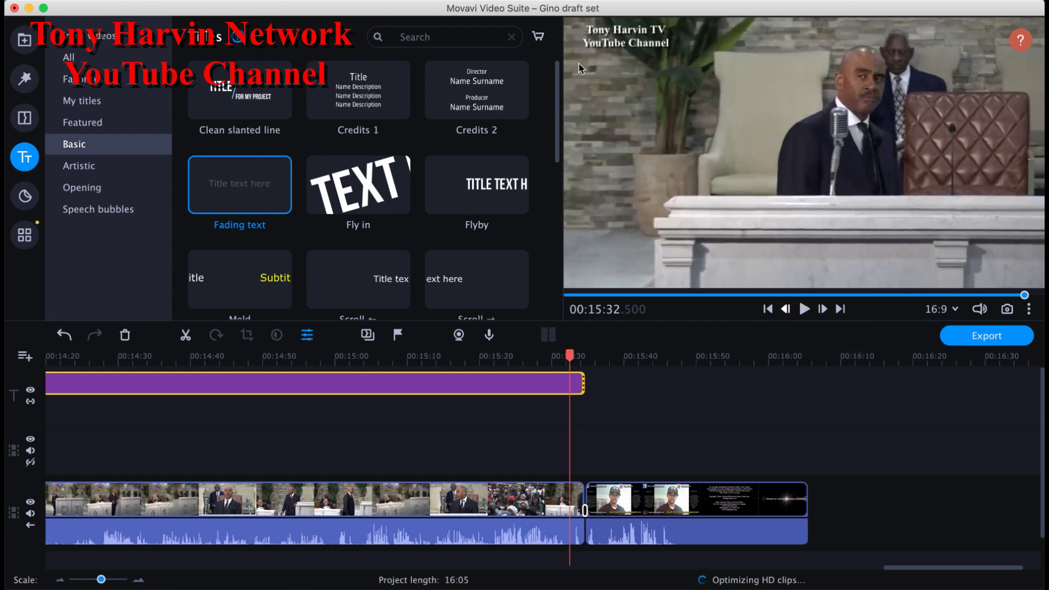
pyautogui.click(805, 309)
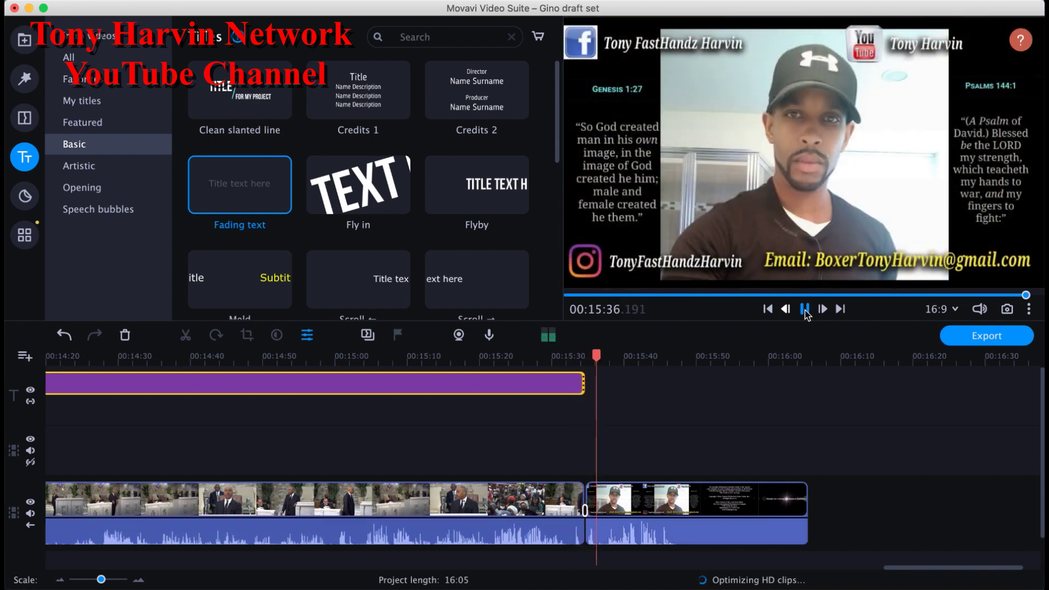
pyautogui.click(805, 309)
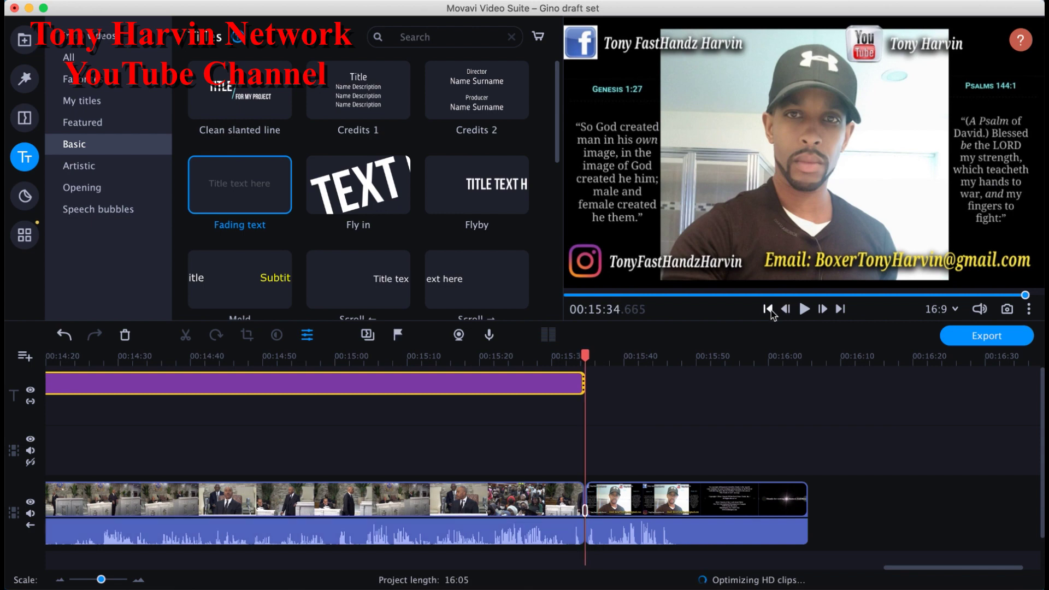
pyautogui.click(769, 310)
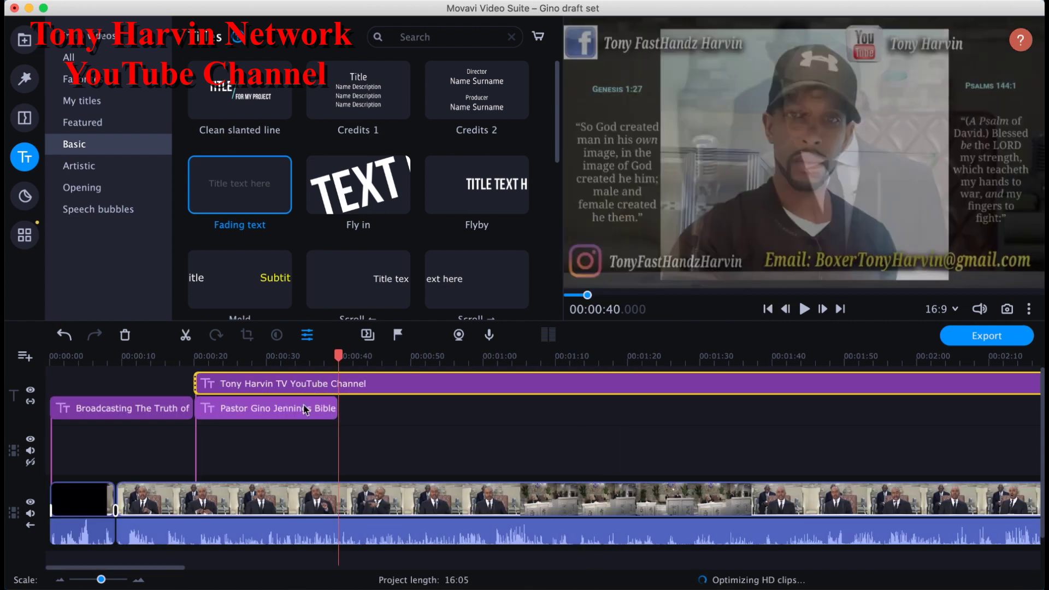
pyautogui.click(304, 408)
# Step: Place a copy of the YouTube channel title on the lower track, right where the pastor's lower-third ends
pyautogui.click(419, 393)
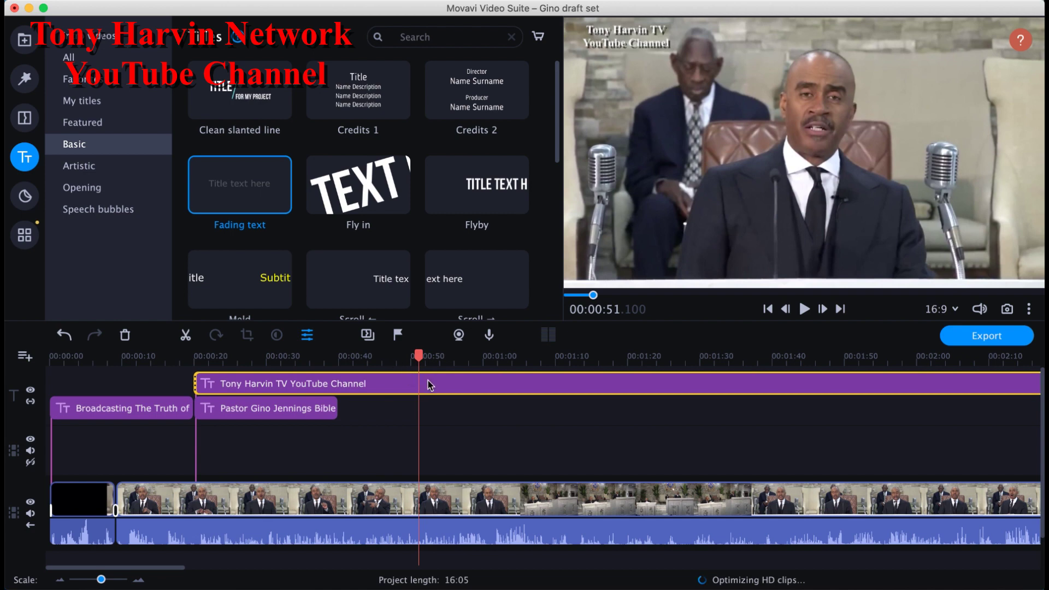
pyautogui.click(433, 385)
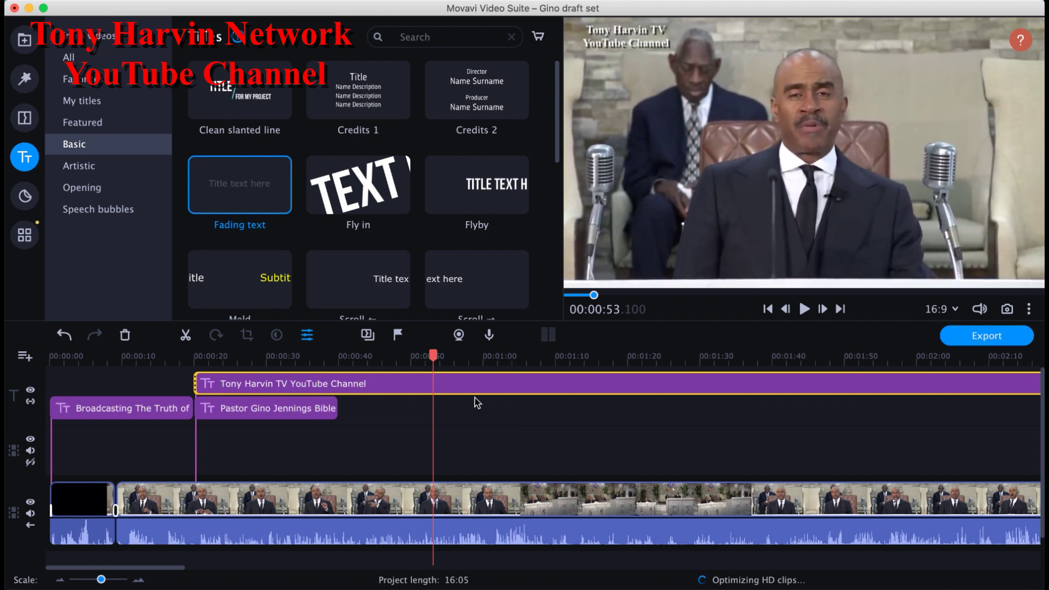
pyautogui.click(437, 359)
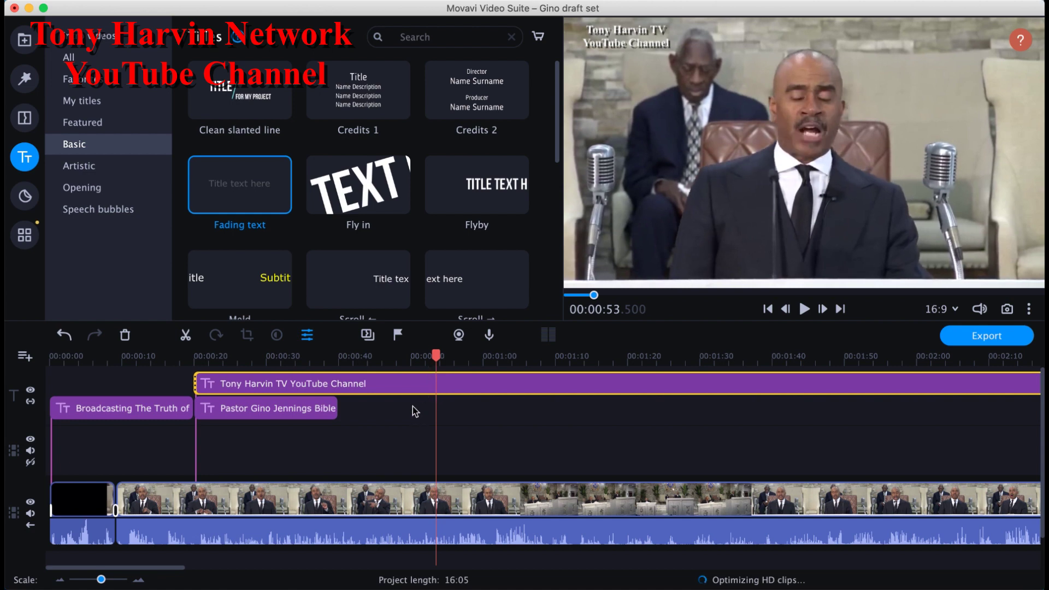
pyautogui.moveTo(414, 411); pyautogui.dragTo(347, 411)
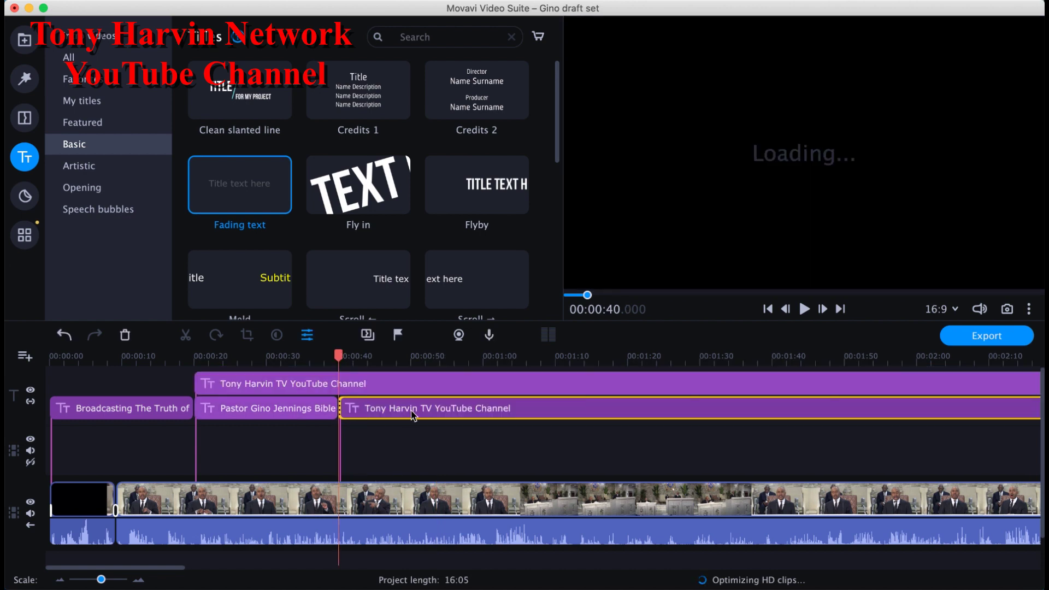
# Step: Set the channel title copy's duration to 0:00:20:000 and move it mid-frame near the speaker's chin
pyautogui.click(412, 415)
pyautogui.doubleClick(412, 417)
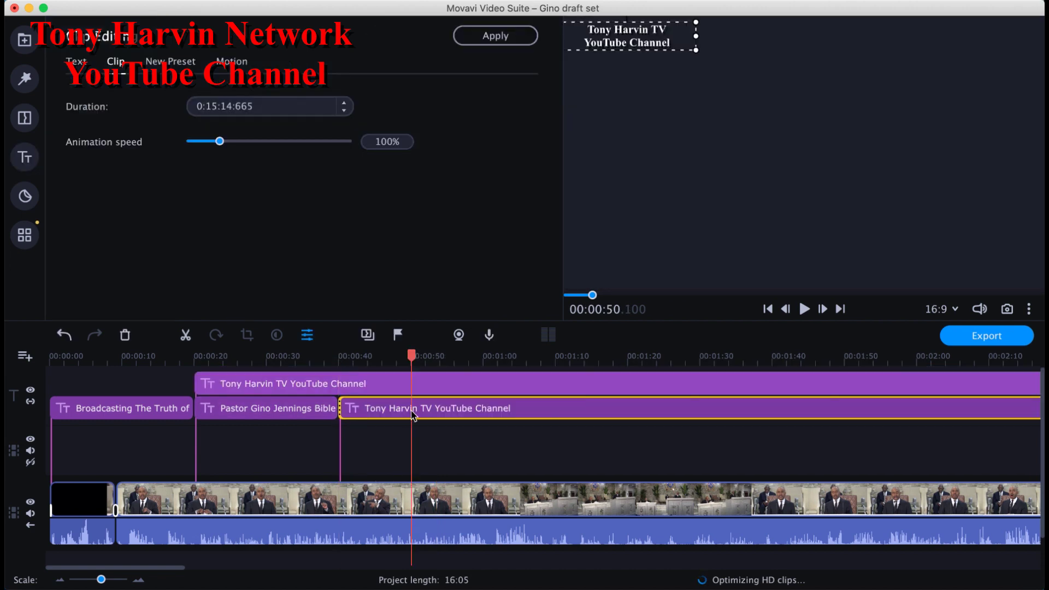
pyautogui.click(206, 105)
pyautogui.write('00')
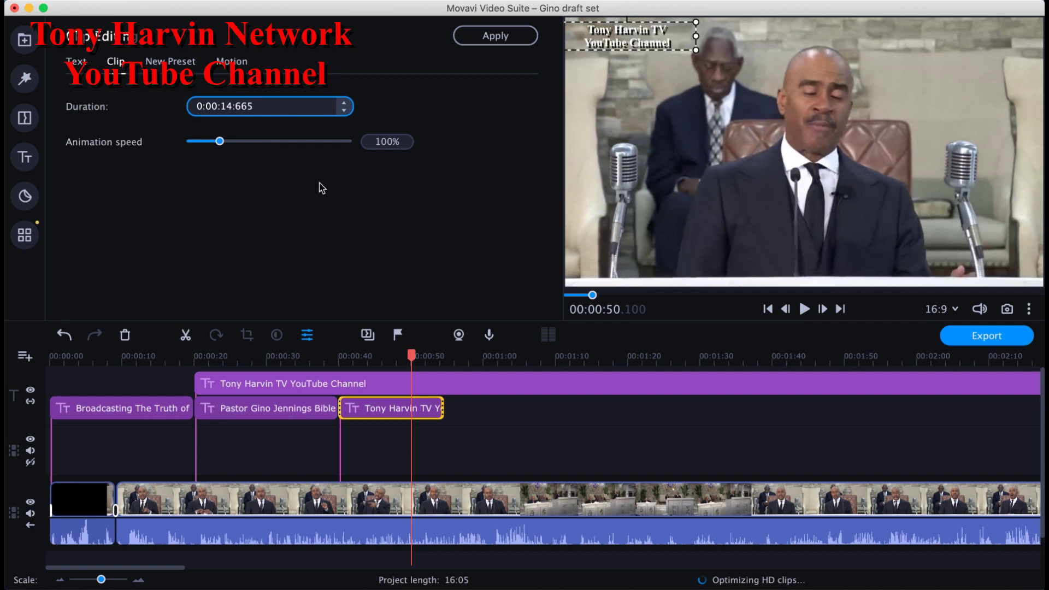
pyautogui.click(220, 106)
pyautogui.write('20:')
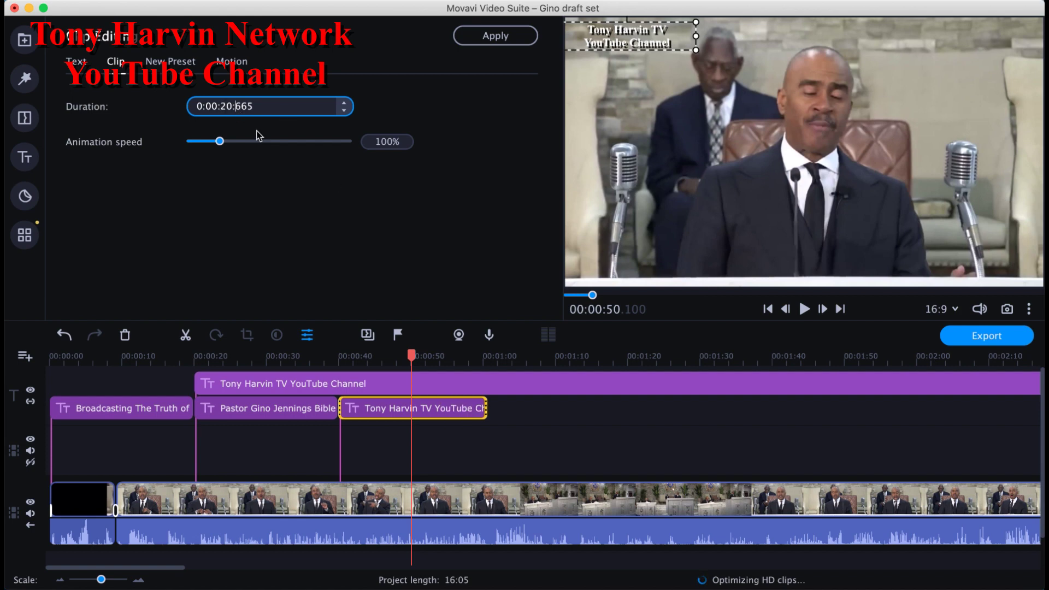
pyautogui.write('000')
pyautogui.moveTo(637, 45); pyautogui.dragTo(809, 201)
pyautogui.moveTo(810, 162); pyautogui.dragTo(826, 162)
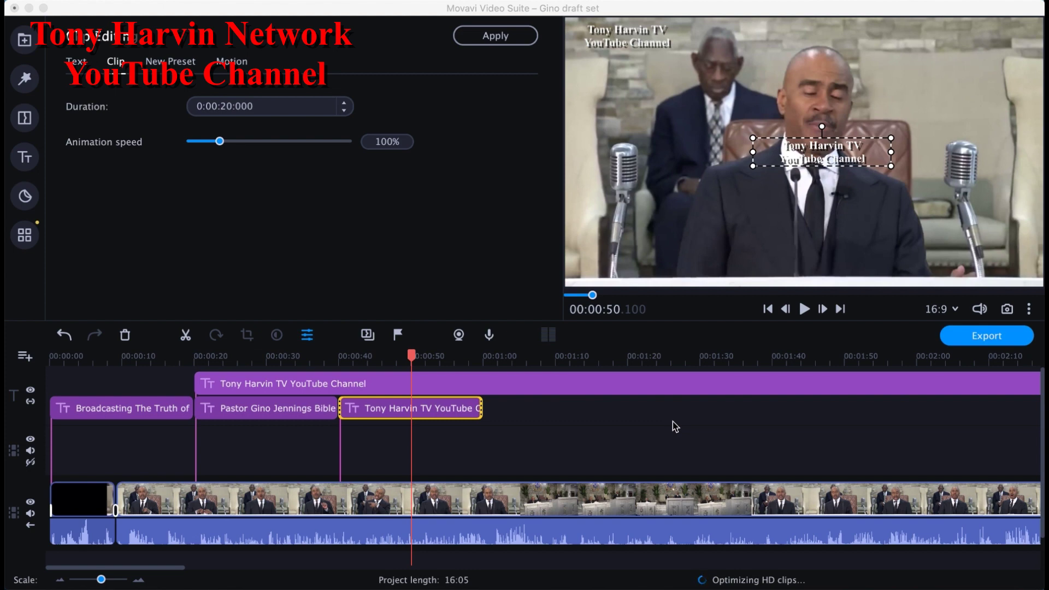
# Step: Replace the title's channel text with the pasted copyright and contact block
pyautogui.click(458, 407)
pyautogui.click(461, 407)
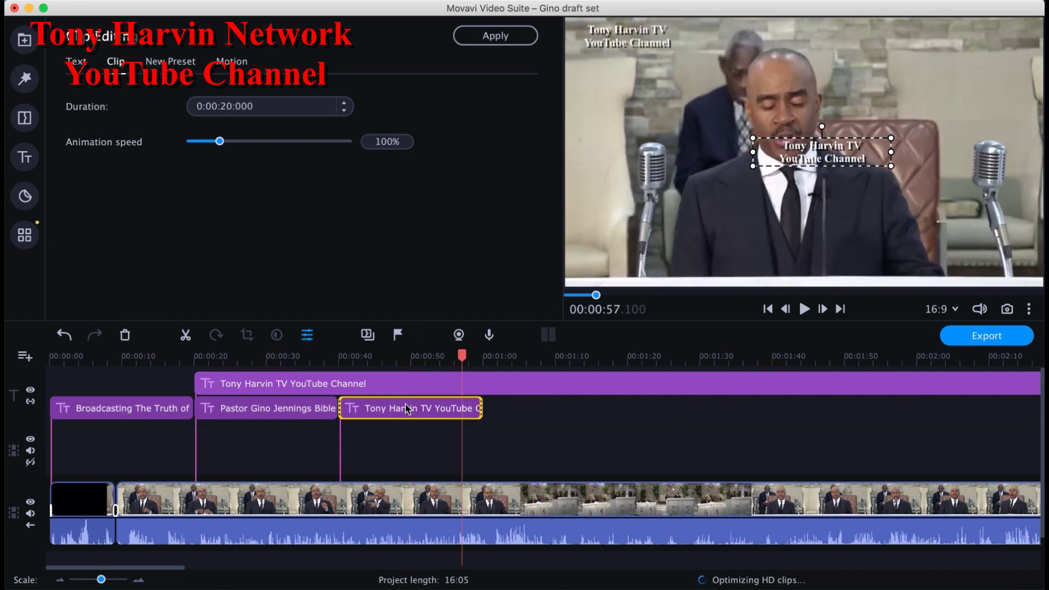
pyautogui.click(406, 408)
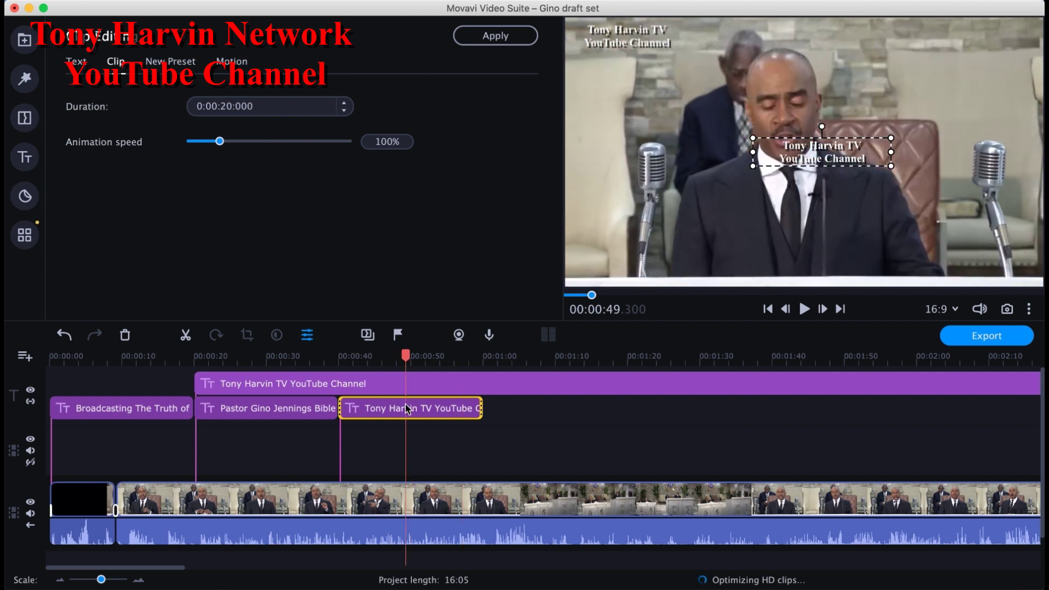
pyautogui.click(77, 67)
pyautogui.moveTo(292, 121); pyautogui.dragTo(198, 75)
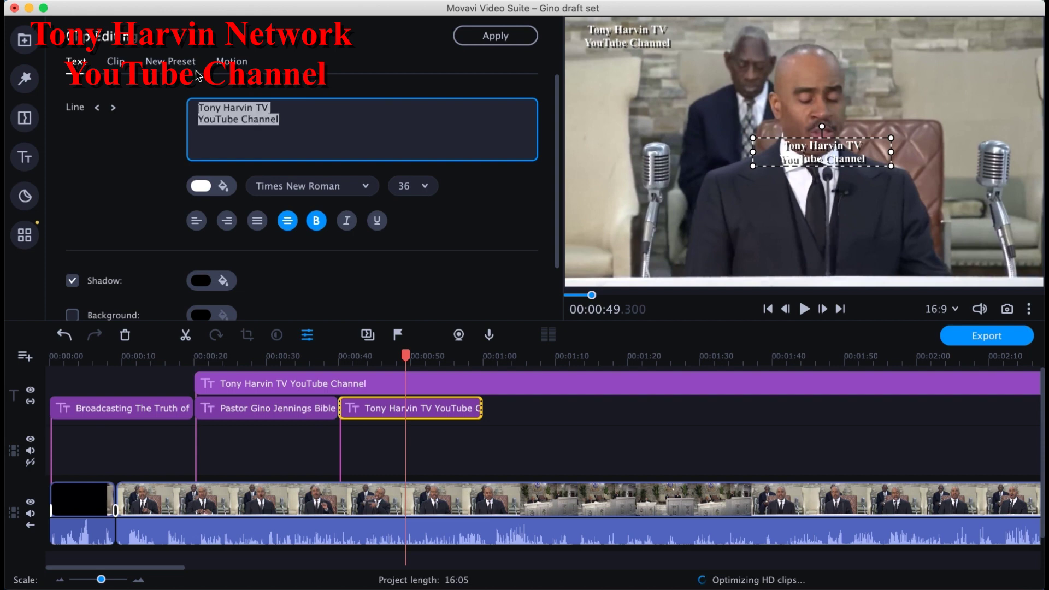
pyautogui.press('super+v')
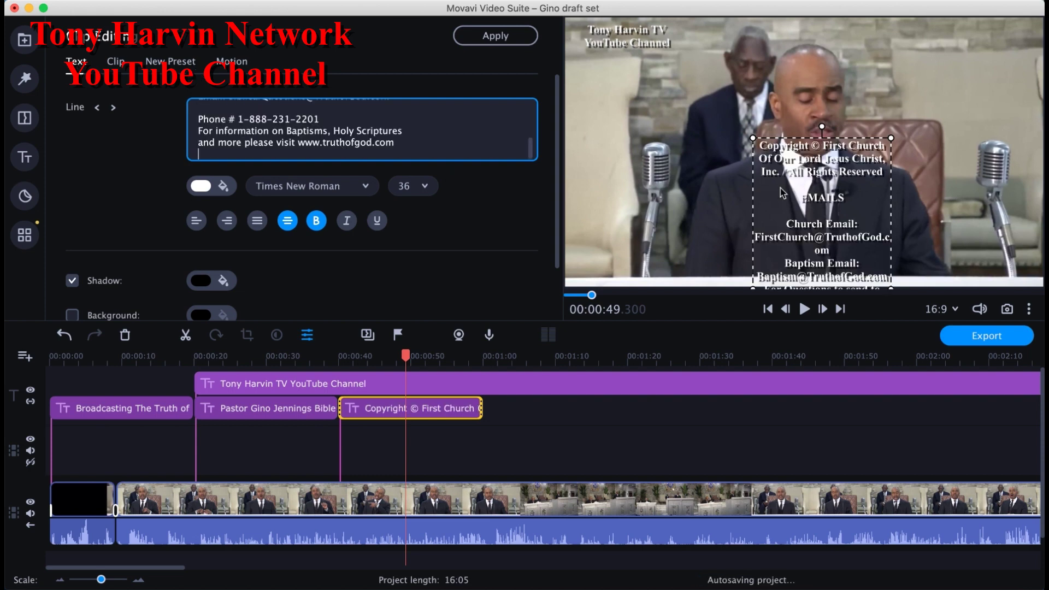
# Step: Widen the contact text box, centre it over the speaker, and set font size 30
pyautogui.moveTo(806, 181); pyautogui.dragTo(817, 94)
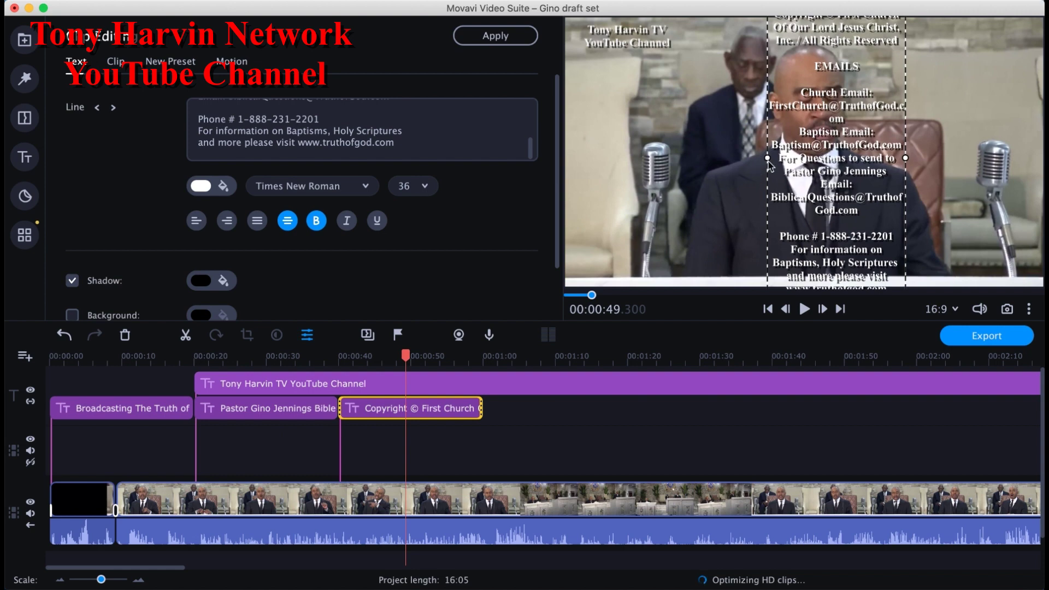
pyautogui.moveTo(707, 157); pyautogui.dragTo(699, 157)
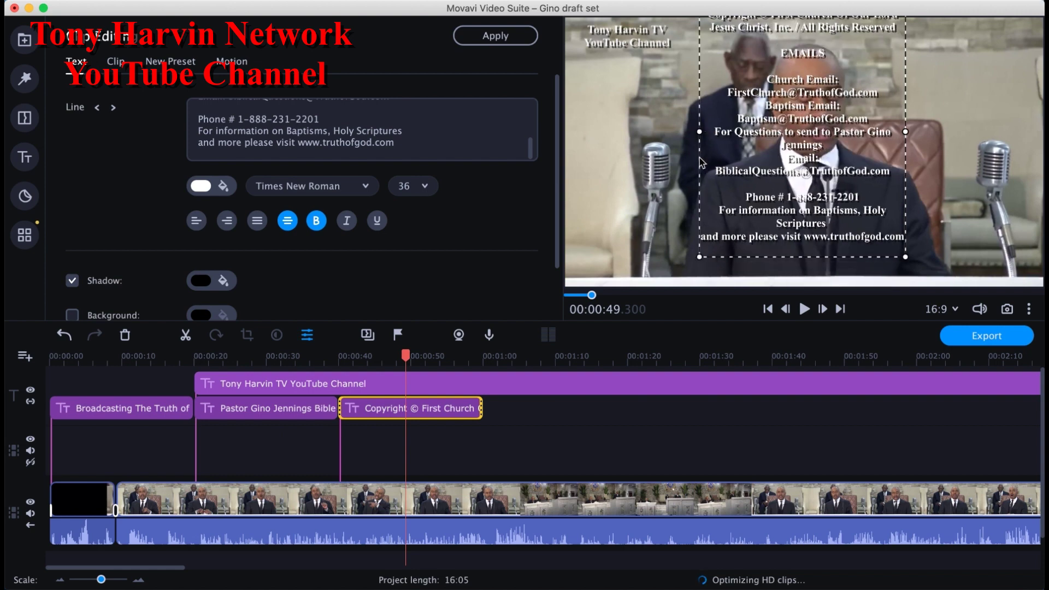
pyautogui.moveTo(641, 137); pyautogui.dragTo(587, 141)
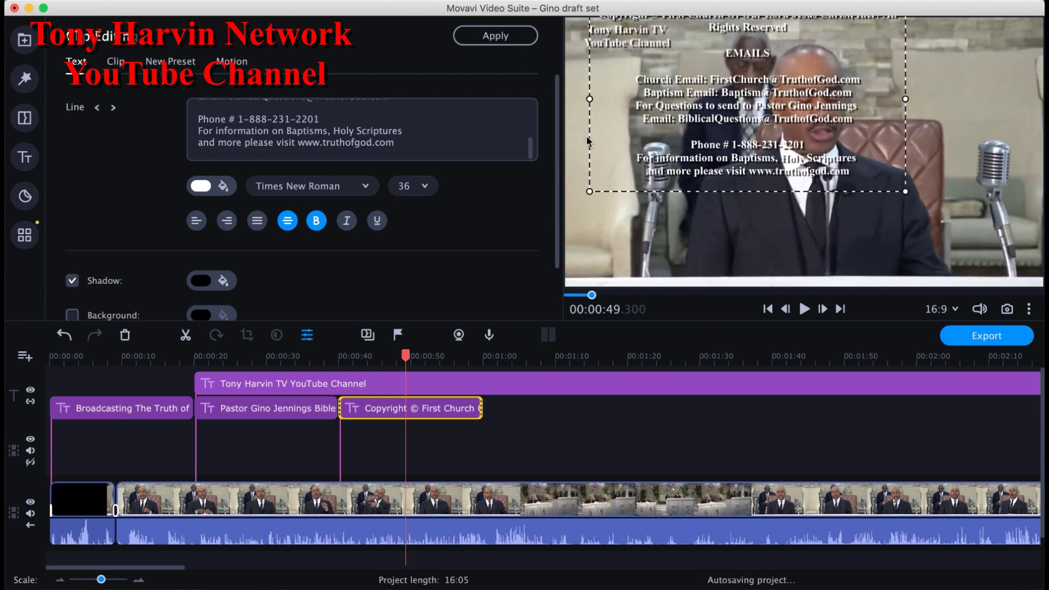
pyautogui.moveTo(787, 143); pyautogui.dragTo(850, 236)
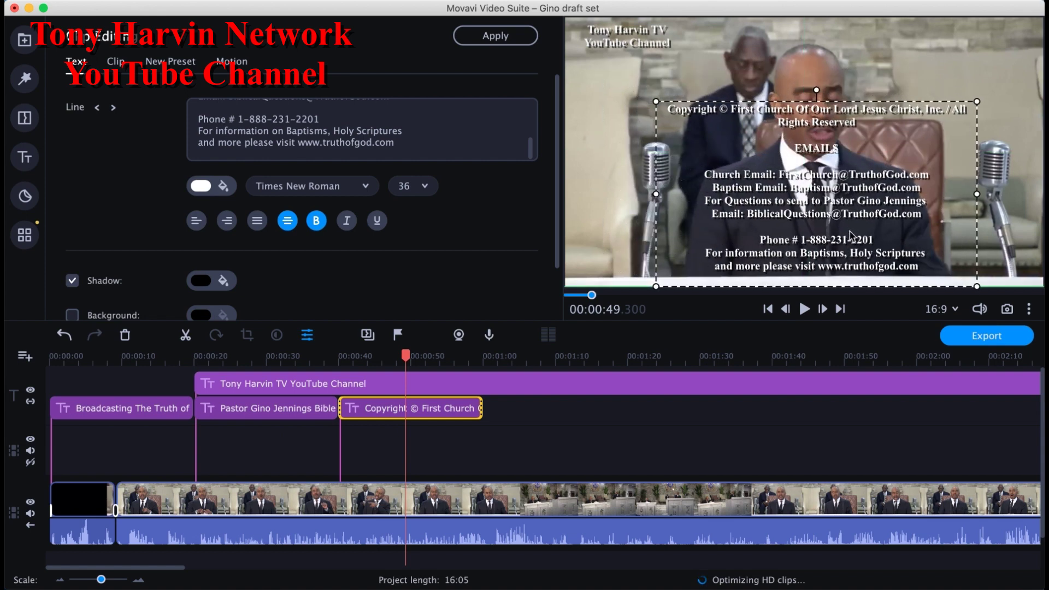
pyautogui.click(425, 188)
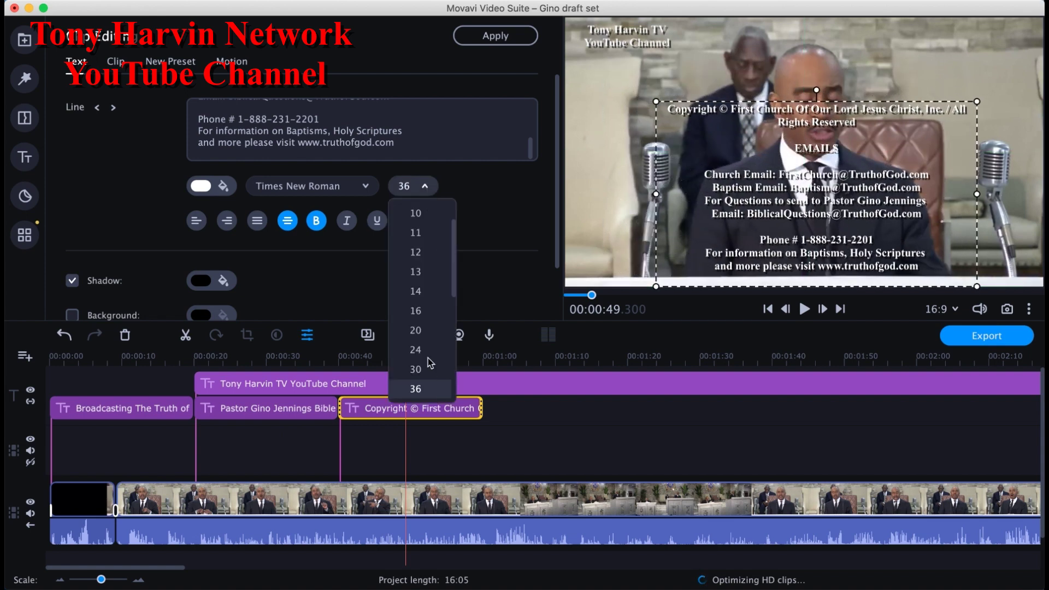
pyautogui.click(425, 369)
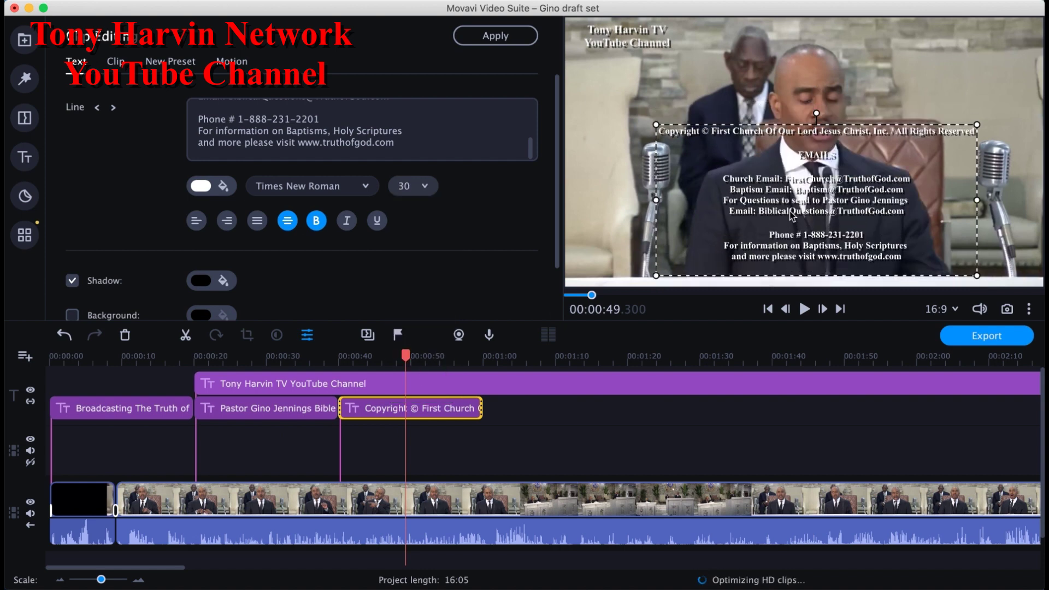
pyautogui.moveTo(790, 214); pyautogui.dragTo(790, 219)
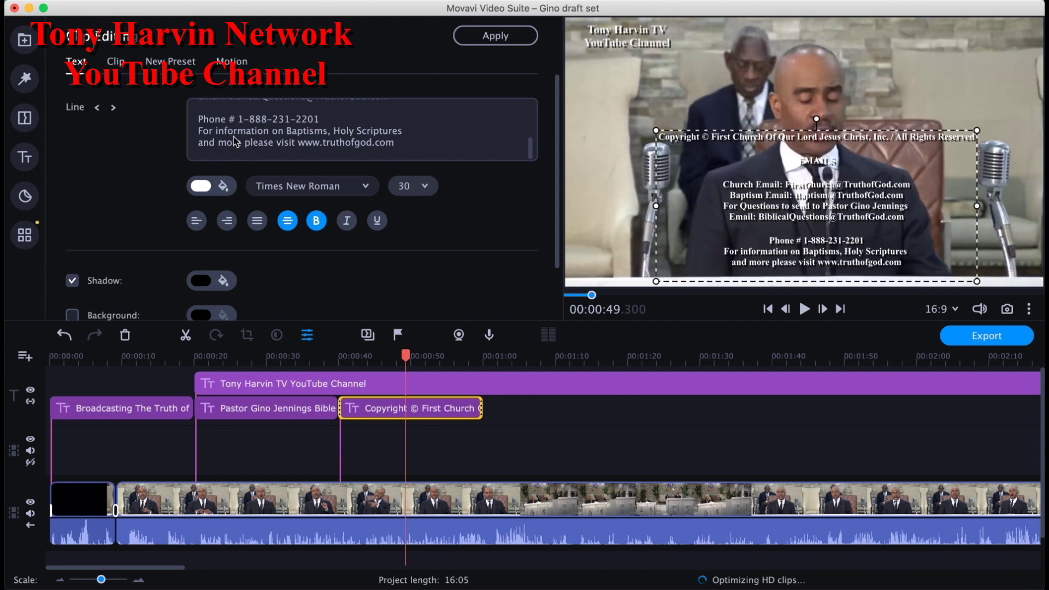
# Step: Delete the copyright line and the blank line so the text starts with EMAILS
pyautogui.click(229, 114)
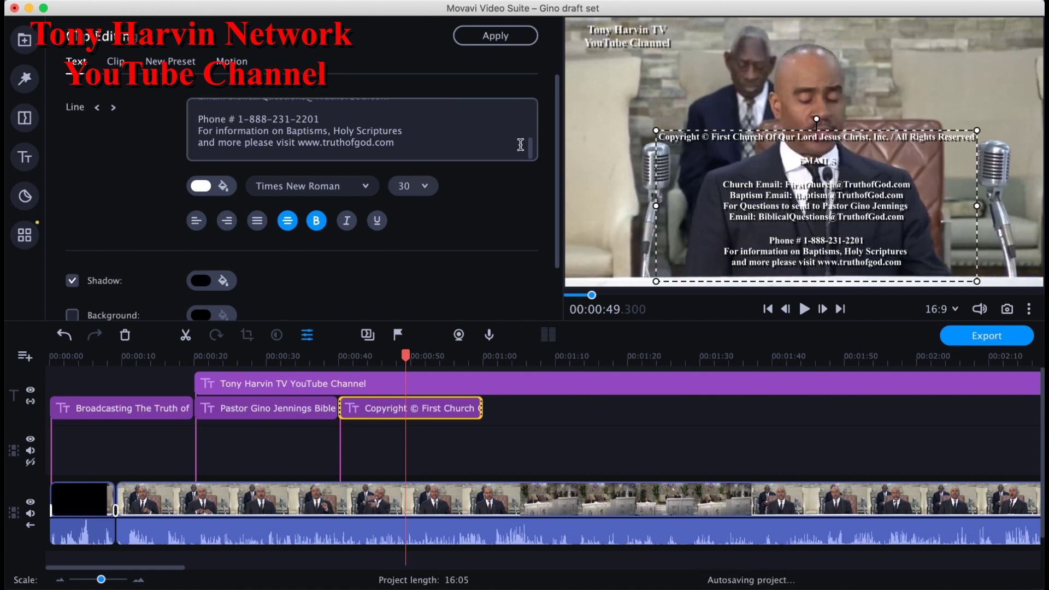
pyautogui.scroll(3, 533, 109)
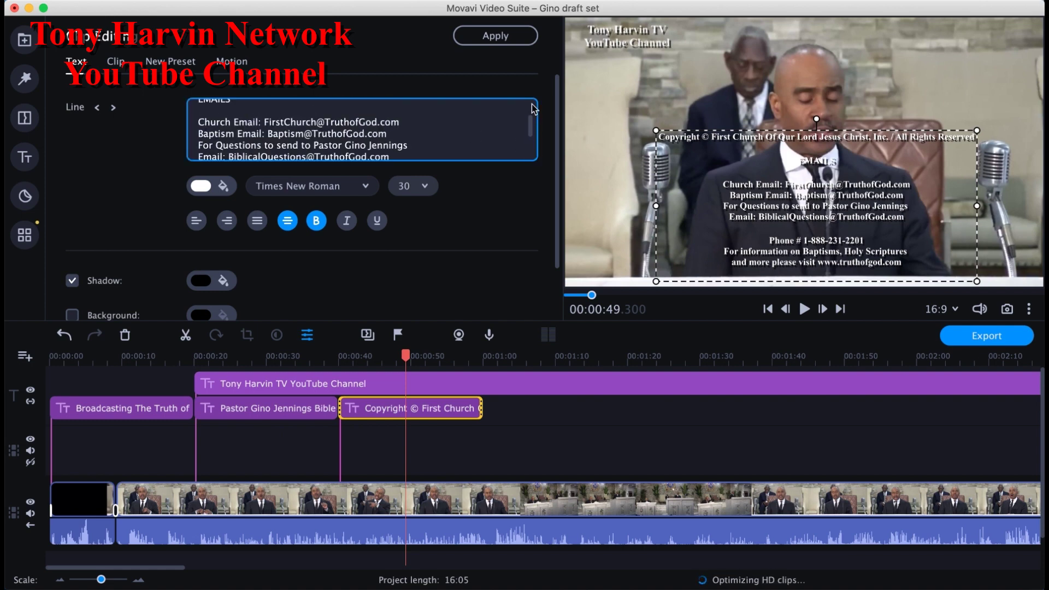
pyautogui.scroll(3, 534, 109)
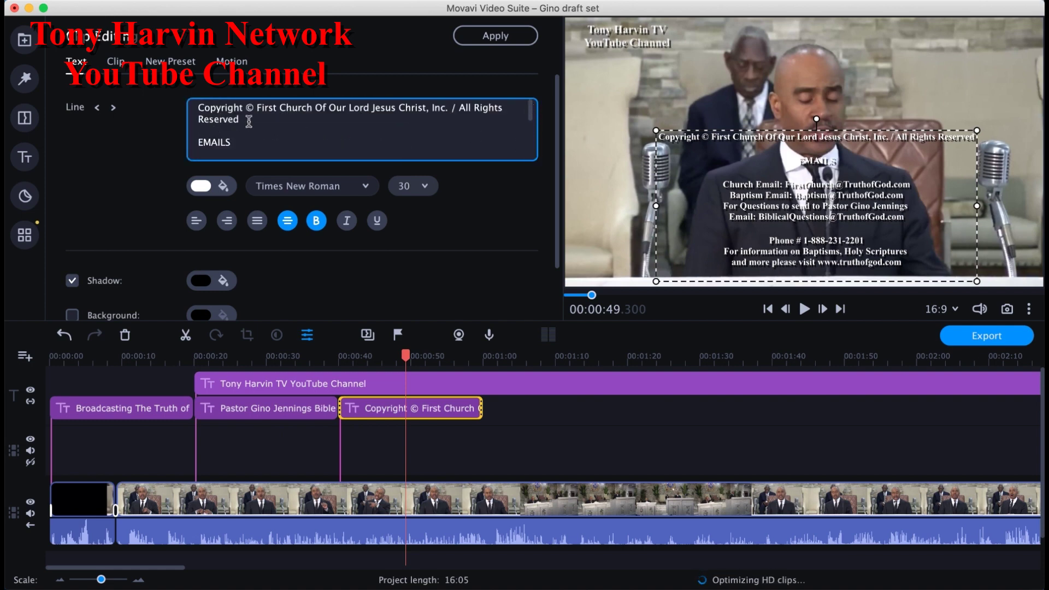
pyautogui.moveTo(244, 123); pyautogui.dragTo(184, 97)
pyautogui.press('BackSpace')
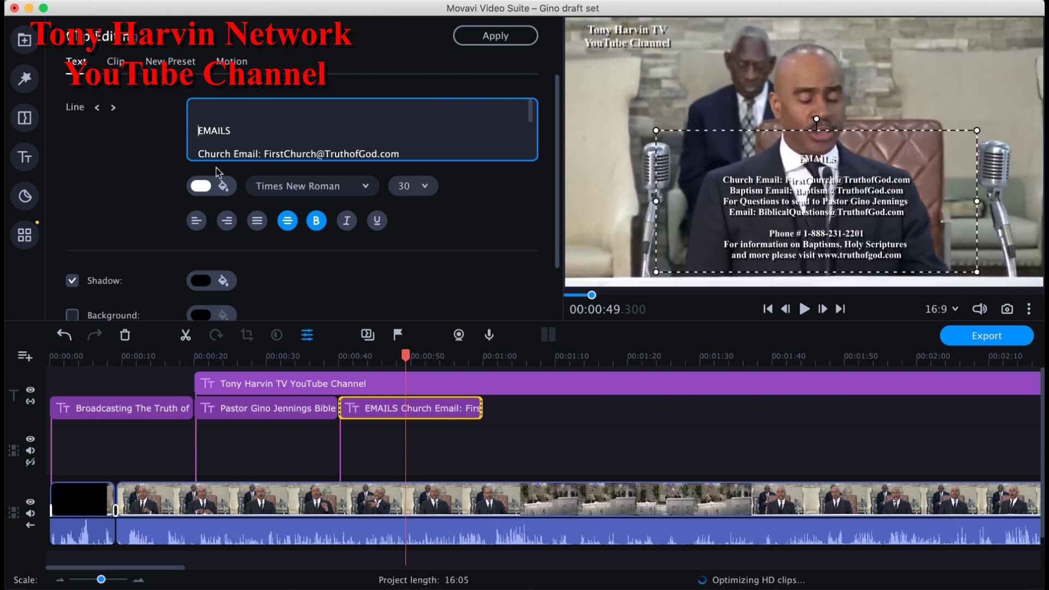
pyautogui.press('BackSpace')
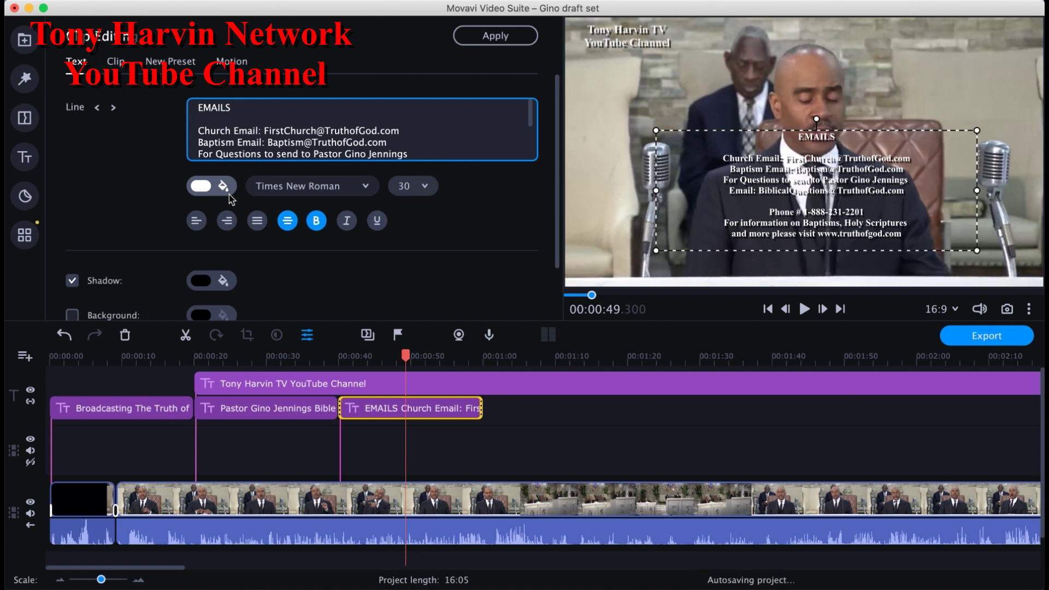
# Step: Enlarge the contact text to size 36 and lower it slightly in the frame
pyautogui.click(415, 187)
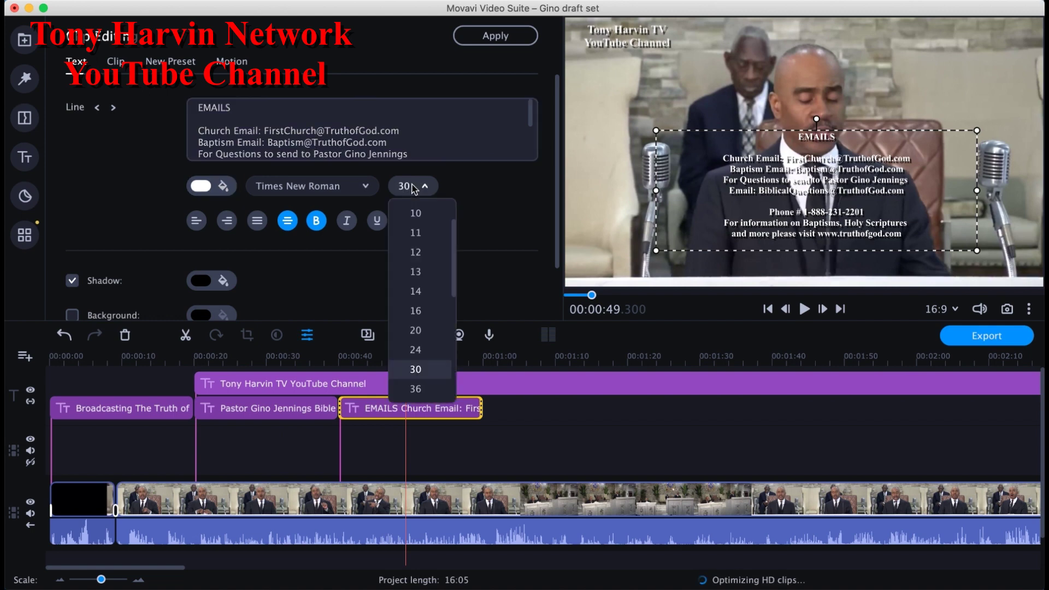
pyautogui.click(421, 389)
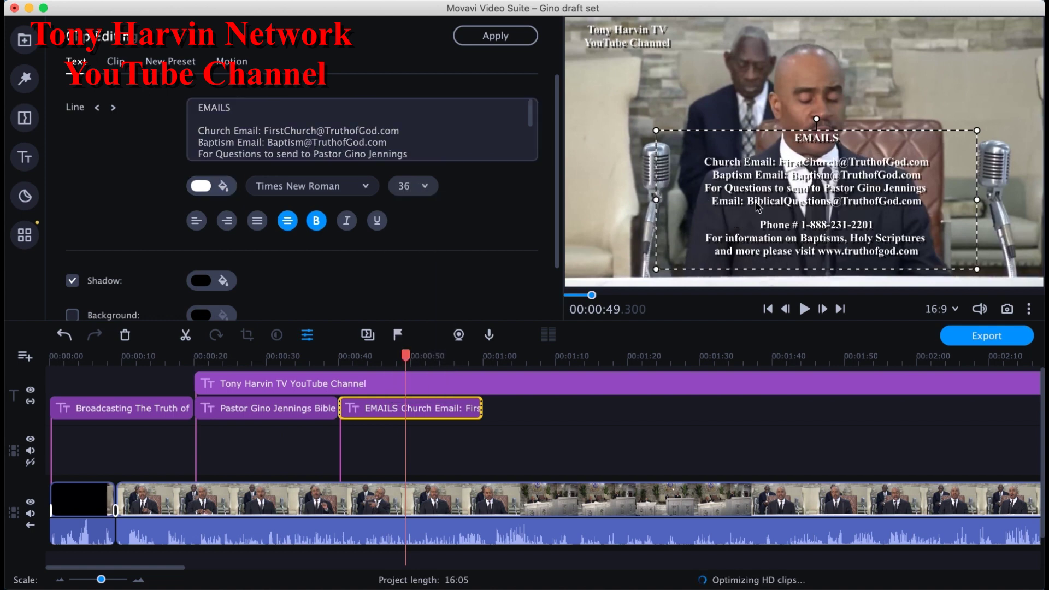
pyautogui.moveTo(757, 219); pyautogui.dragTo(757, 222)
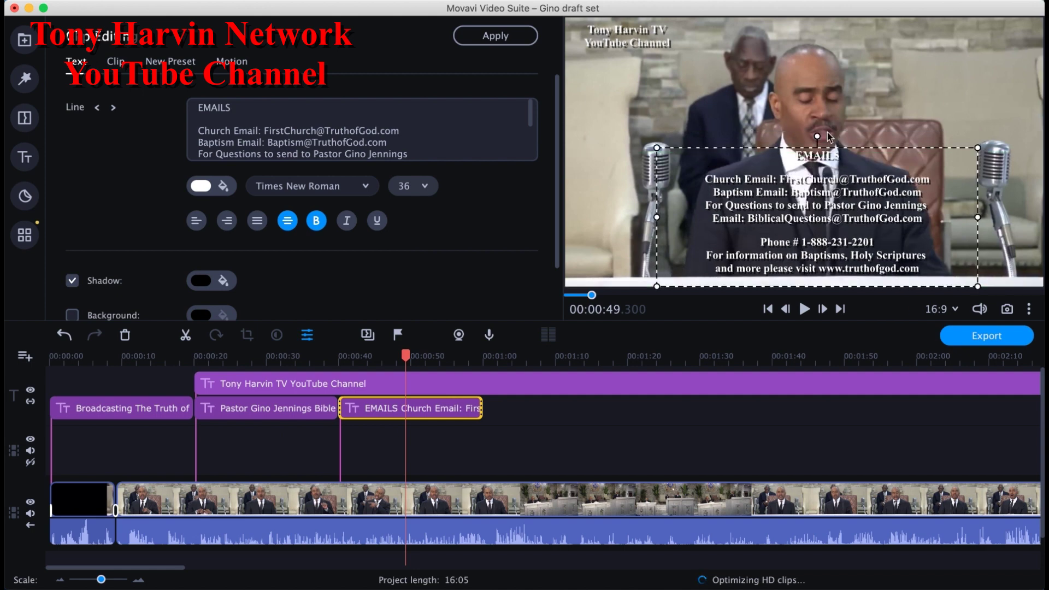
pyautogui.click(901, 105)
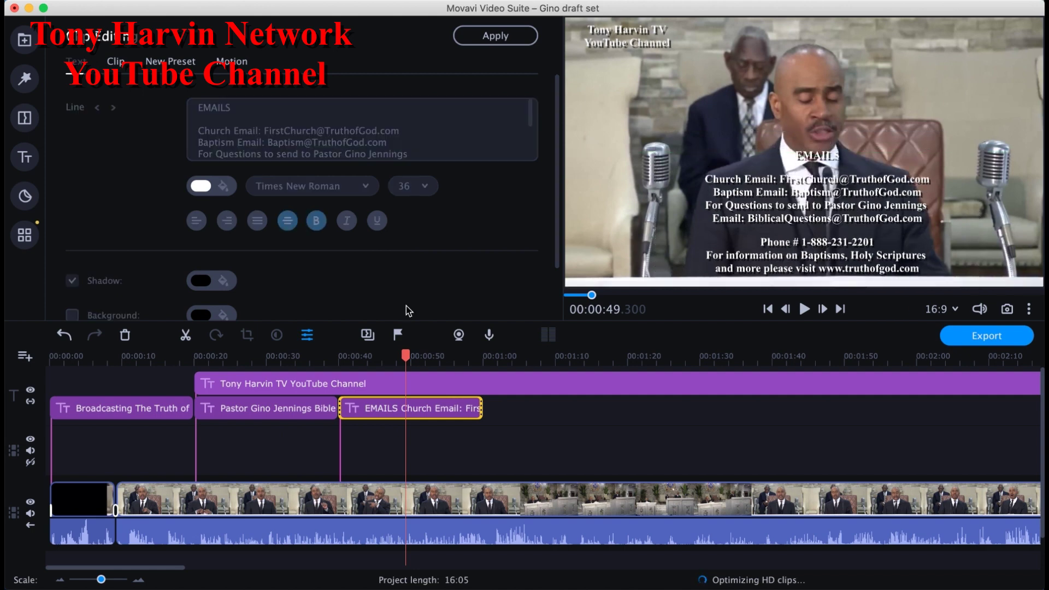
# Step: Preview from the pastor's name title into the EMAILS overlay, then select the EMAILS clip near its end
pyautogui.click(458, 408)
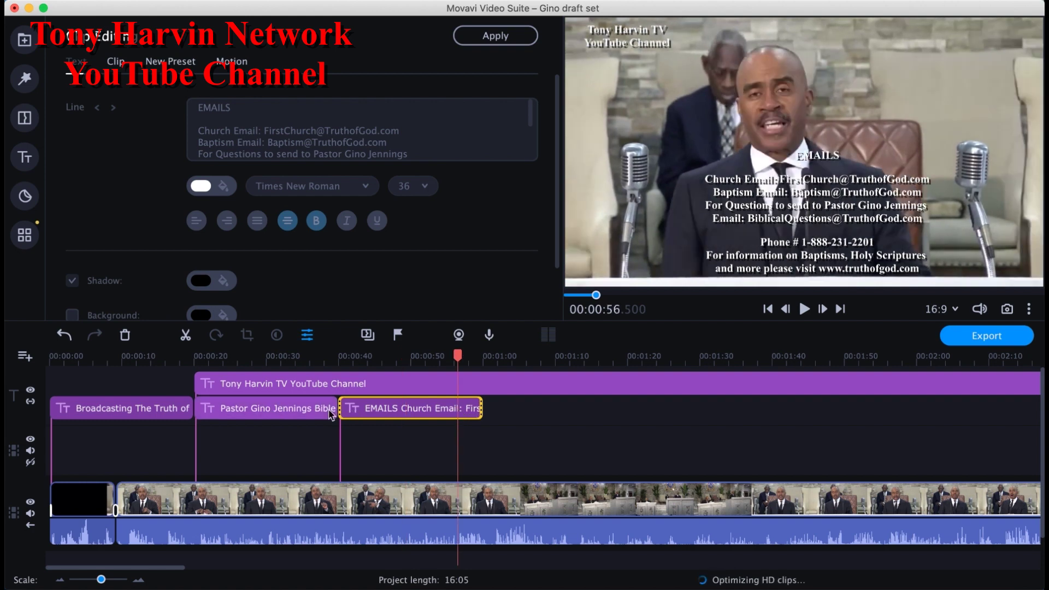
pyautogui.click(329, 410)
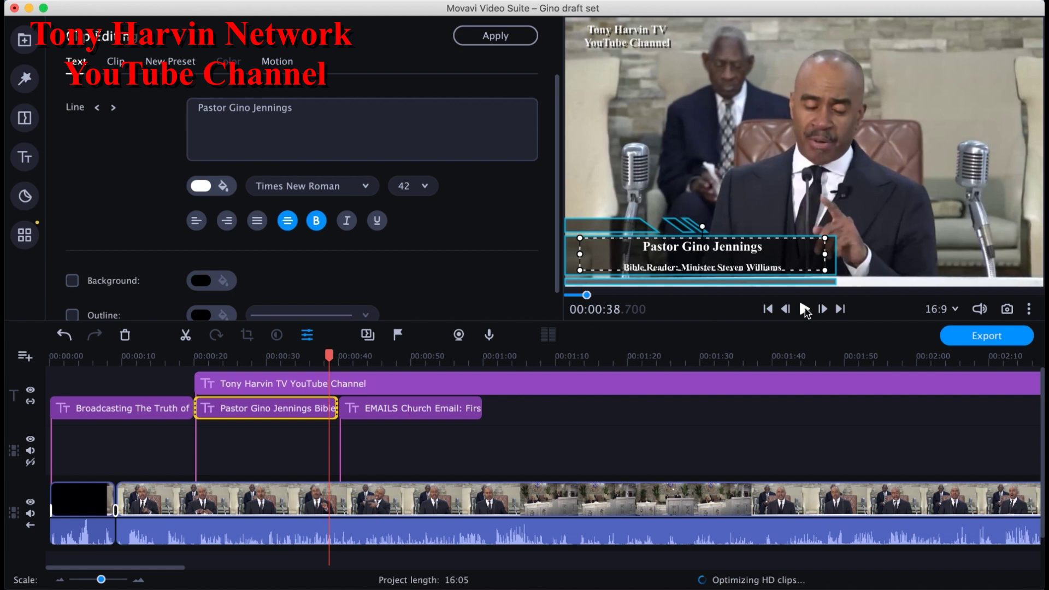
pyautogui.click(804, 310)
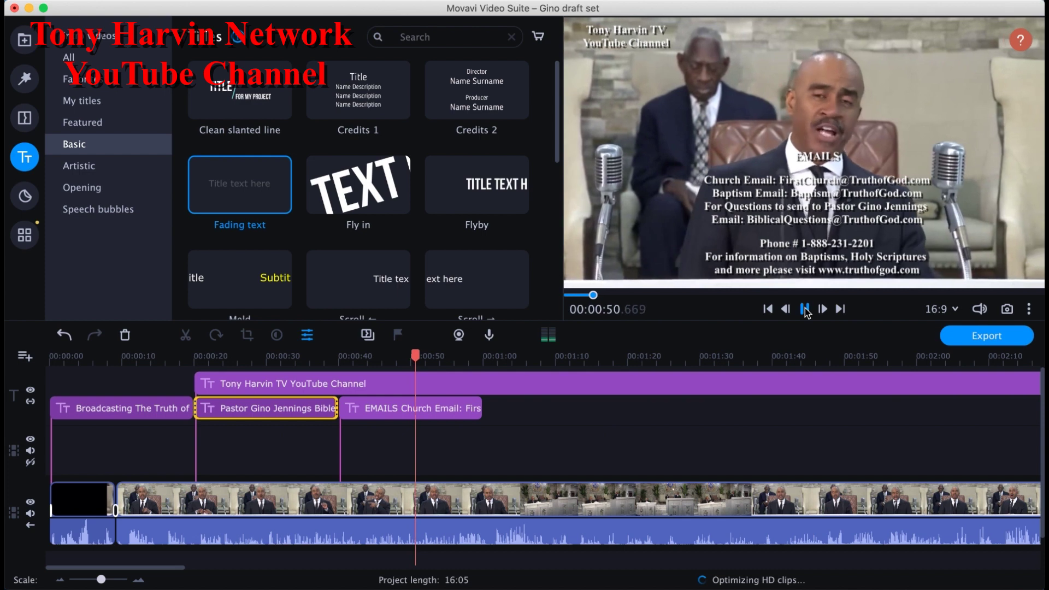
pyautogui.click(805, 309)
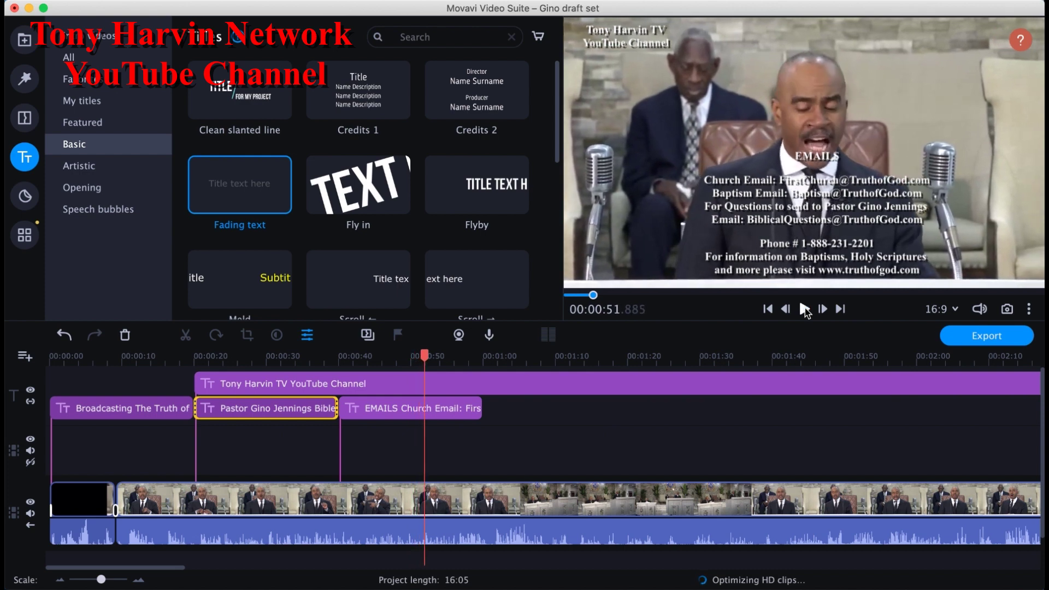
pyautogui.click(471, 410)
pyautogui.click(471, 411)
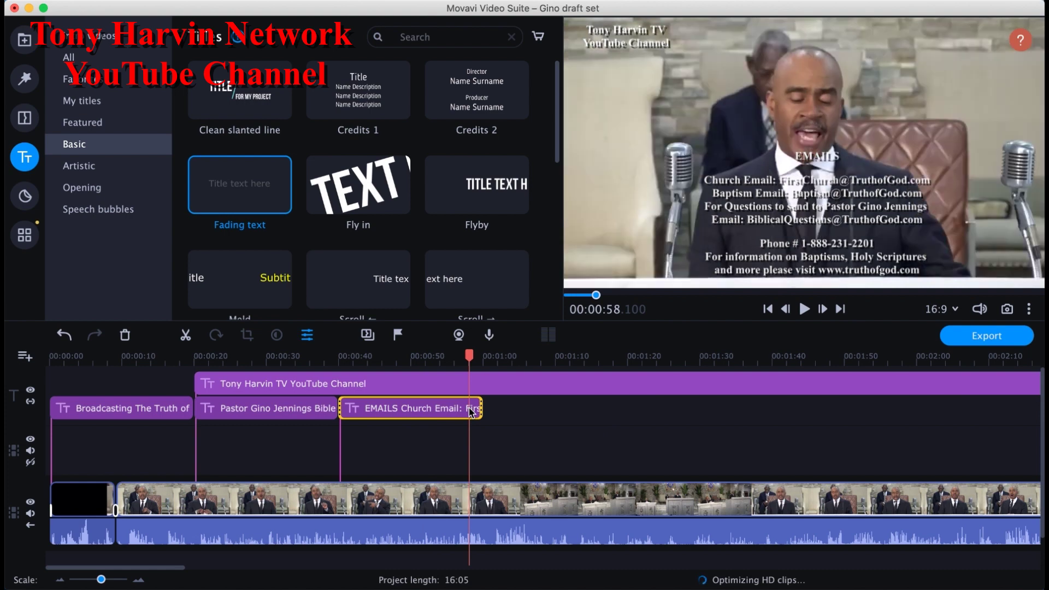
# Step: Paste a copy of the EMAILS overlay and butt it against the original on the track
pyautogui.moveTo(479, 354); pyautogui.dragTo(490, 355)
pyautogui.hotkey('ctrl', 'v')
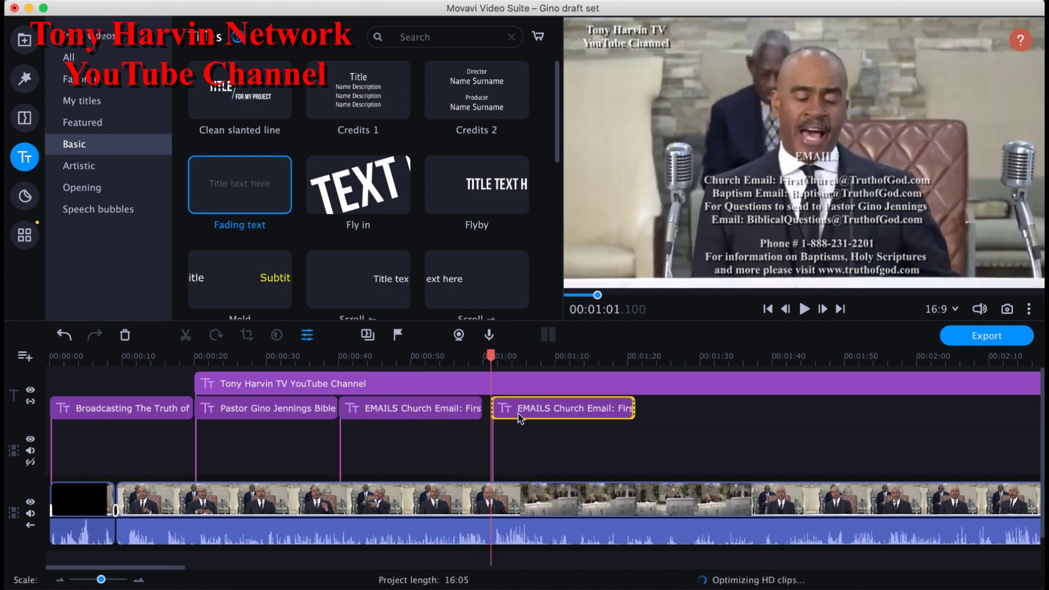
pyautogui.click(516, 415)
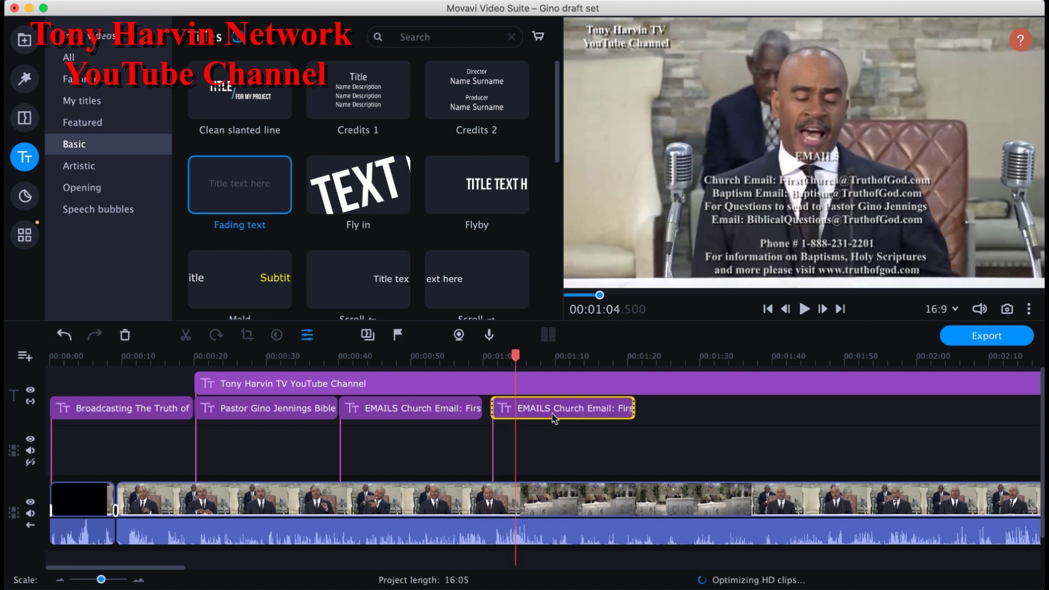
pyautogui.doubleClick(551, 414)
pyautogui.click(550, 414)
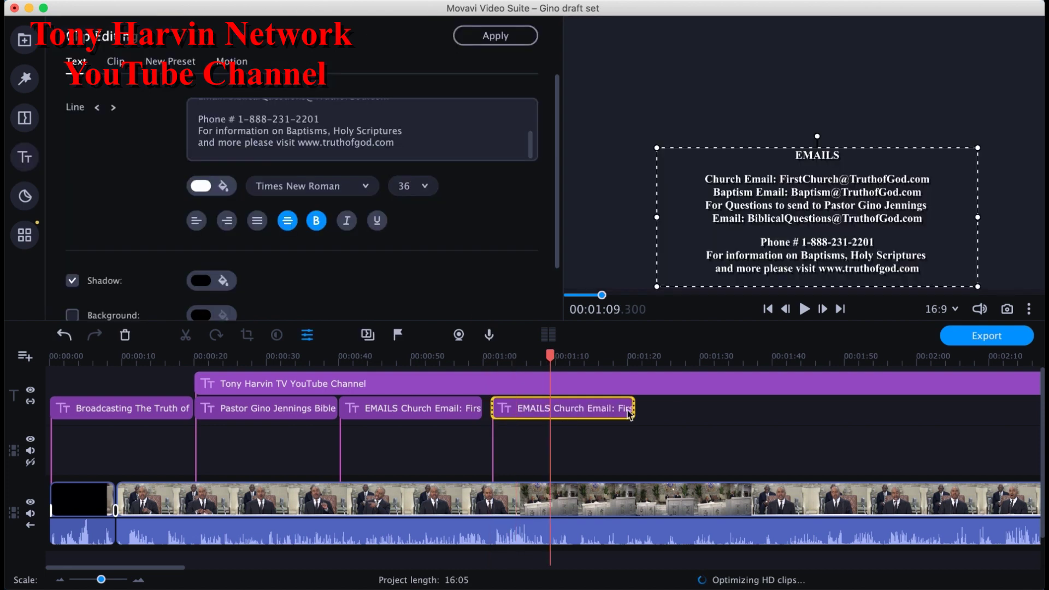
pyautogui.press('Escape')
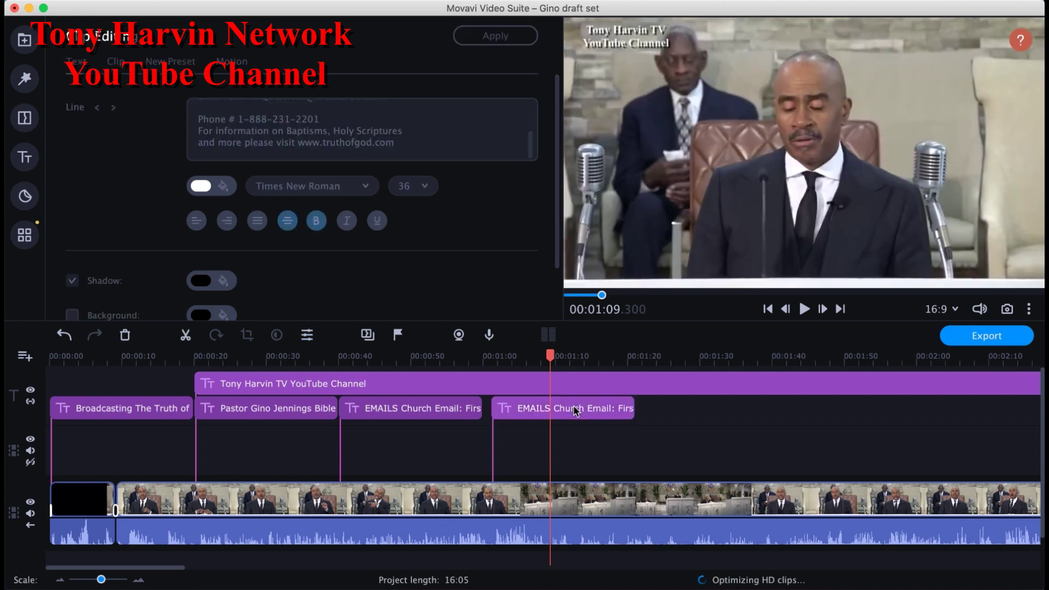
pyautogui.click(574, 411)
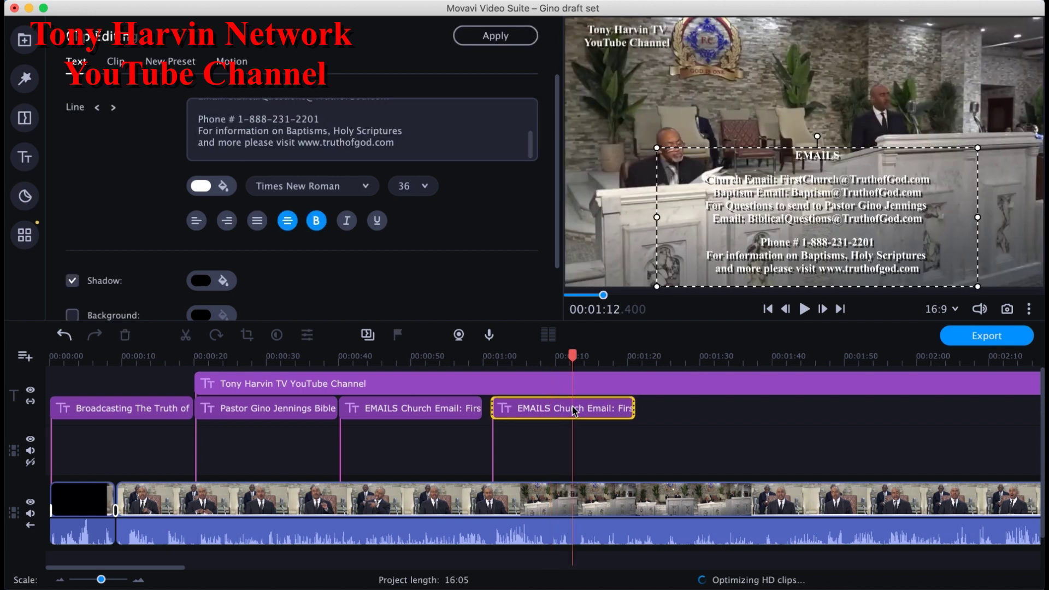
pyautogui.moveTo(574, 411); pyautogui.dragTo(565, 408)
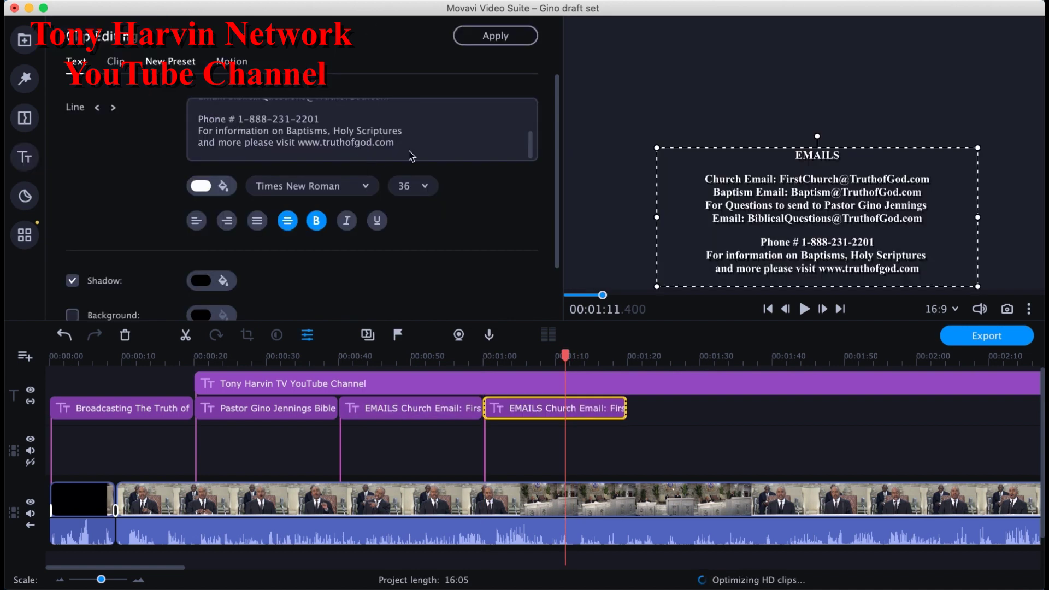
# Step: Select and delete all of the copied overlay's contact text
pyautogui.click(414, 148)
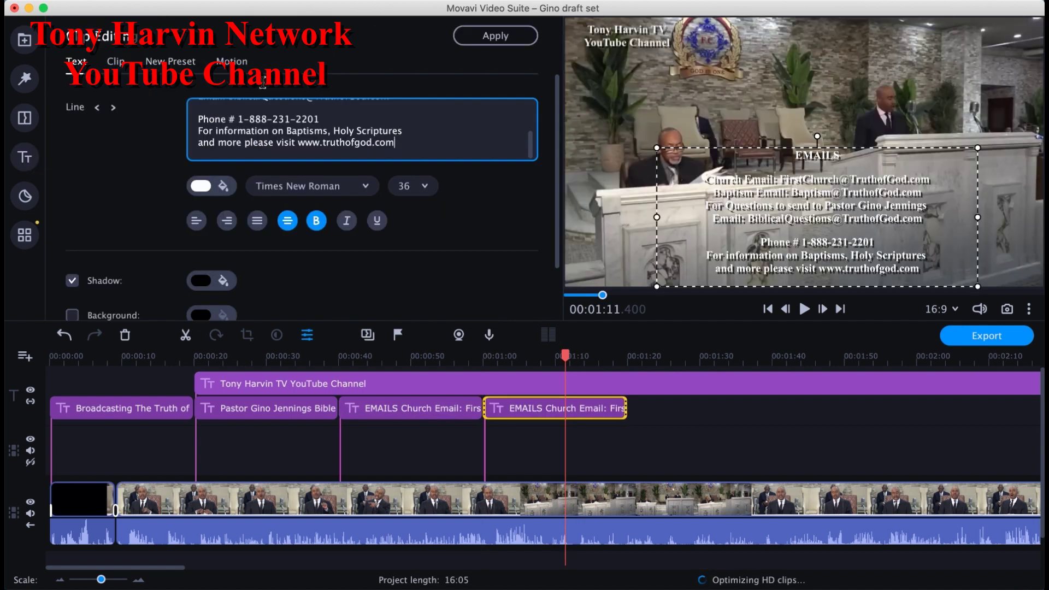
pyautogui.press('super+a')
pyautogui.press('BackSpace')
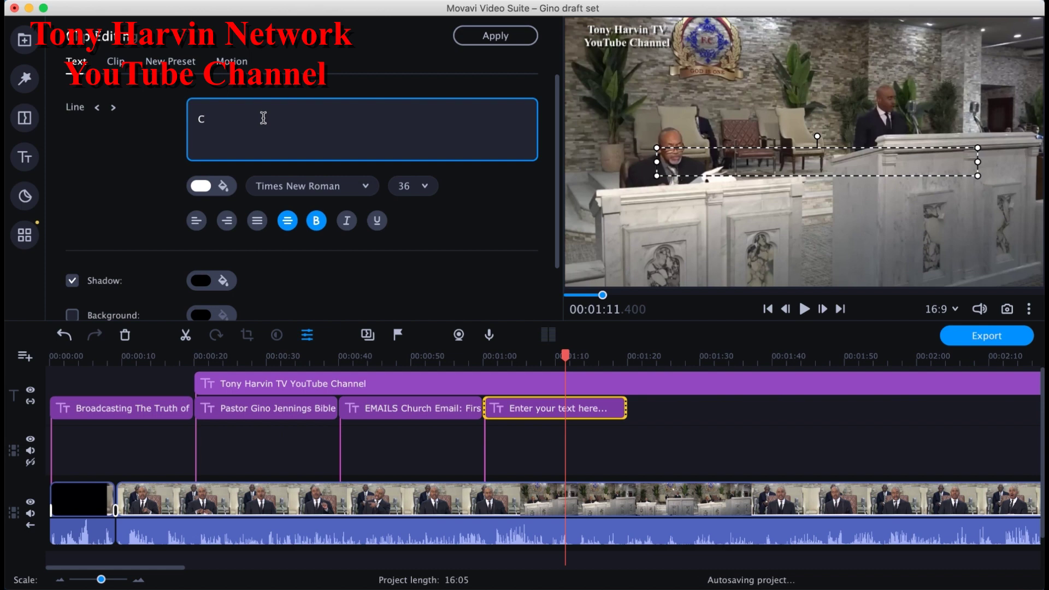
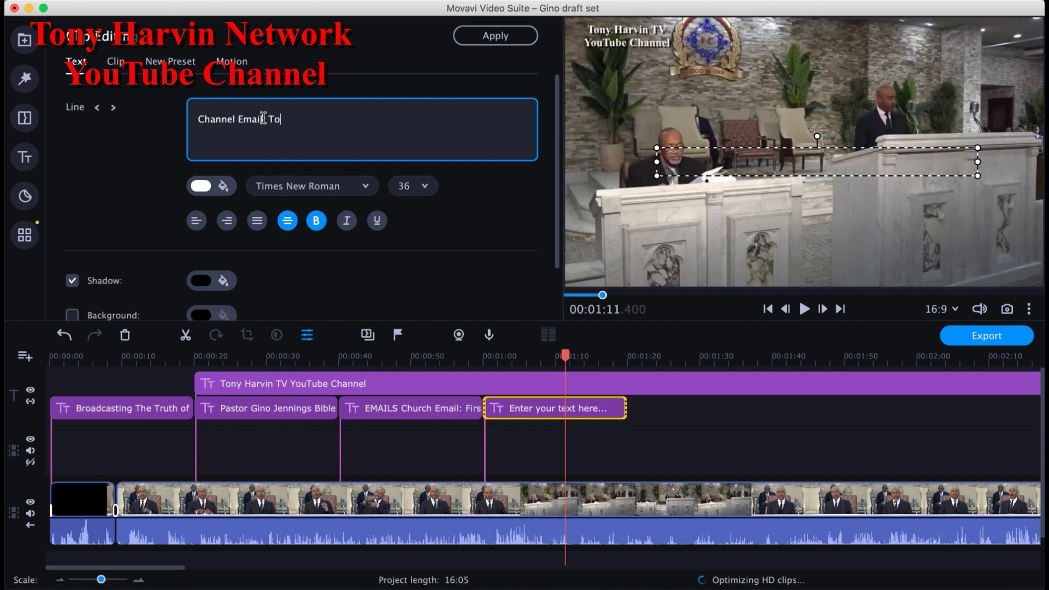
# Step: Type a Channel Email line with the channel's address and widen the text frame to fit
pyautogui.click(645, 169)
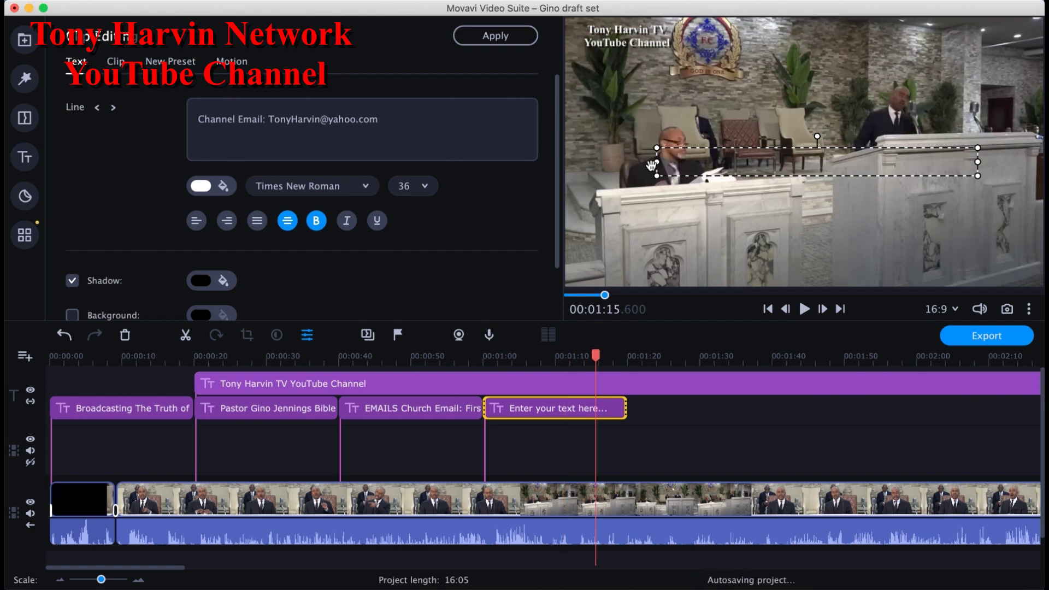
pyautogui.moveTo(650, 166); pyautogui.dragTo(633, 163)
# Step: Remove the blank line above the email text and play the new overlay to check it
pyautogui.click(422, 134)
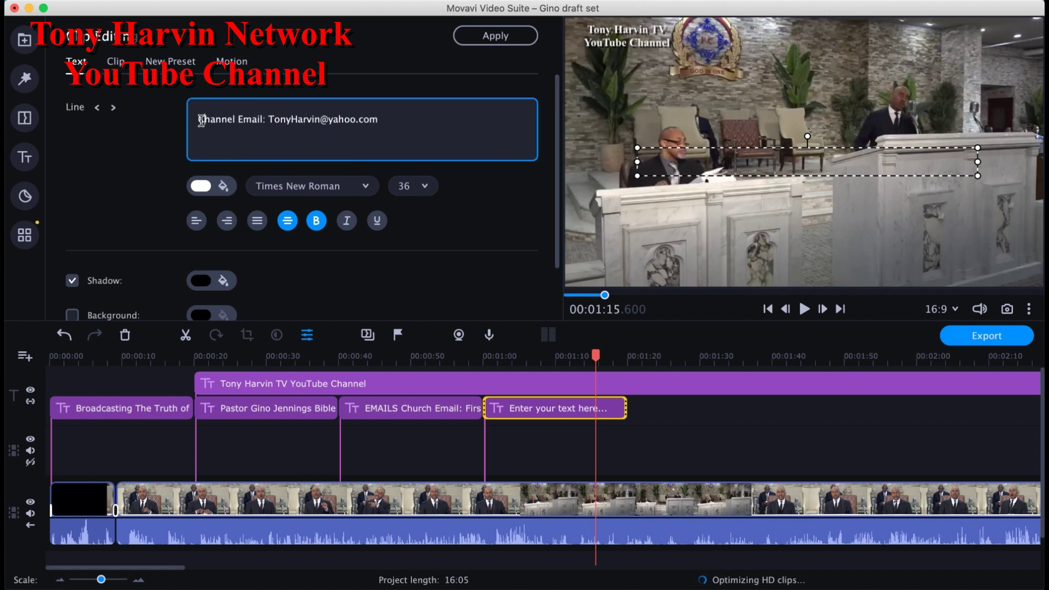
pyautogui.press('Up')
pyautogui.press('Delete')
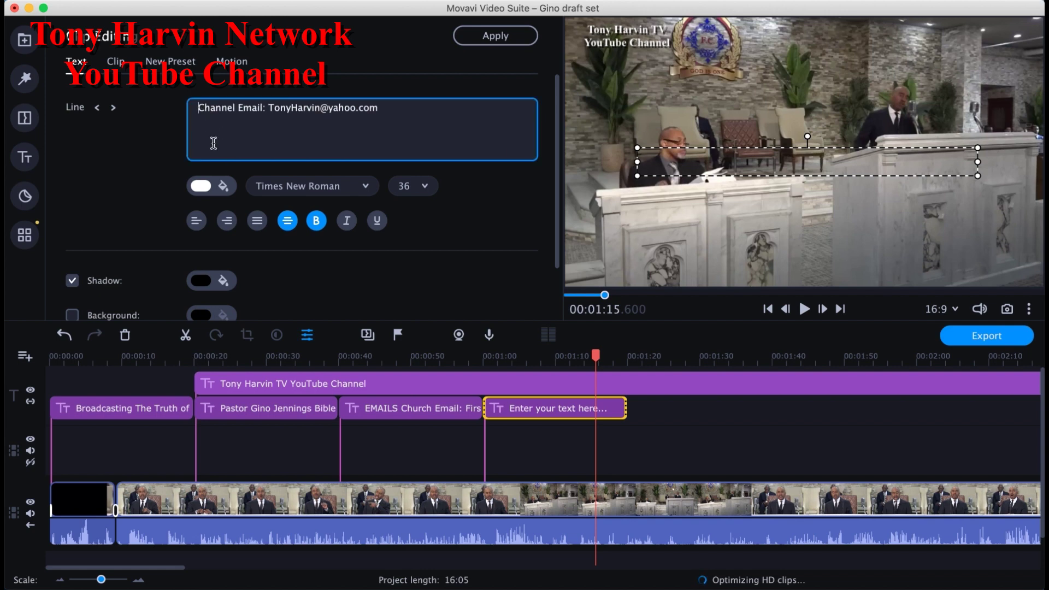
pyautogui.click(483, 243)
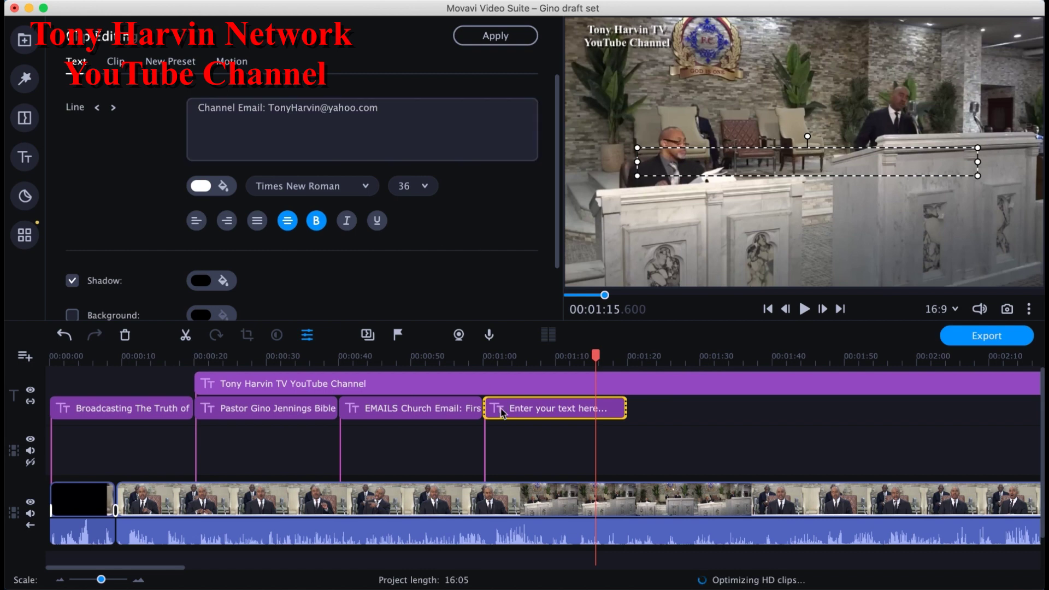
pyautogui.click(501, 417)
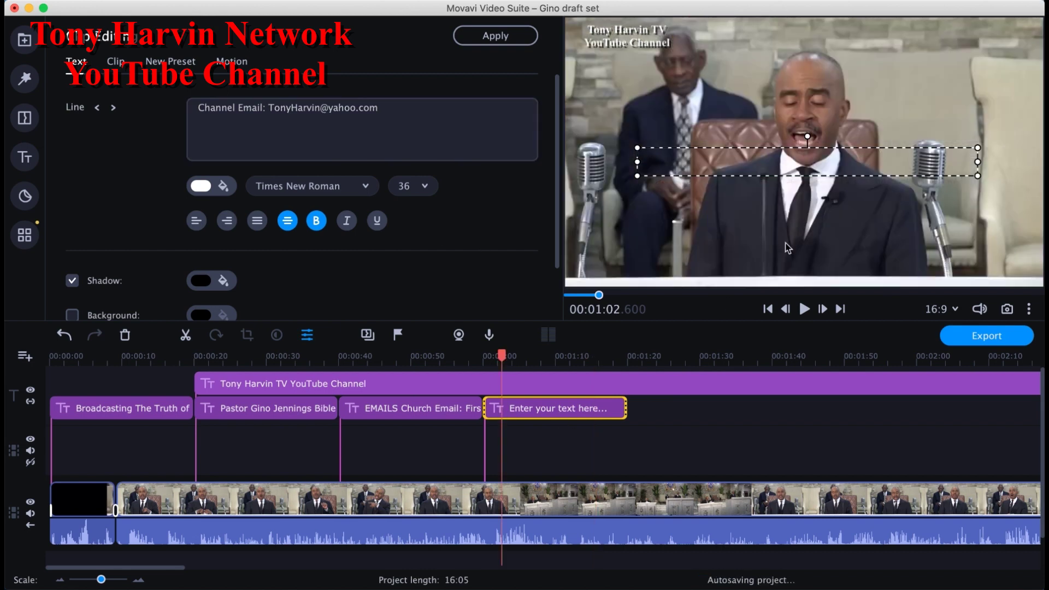
pyautogui.click(769, 311)
pyautogui.click(805, 309)
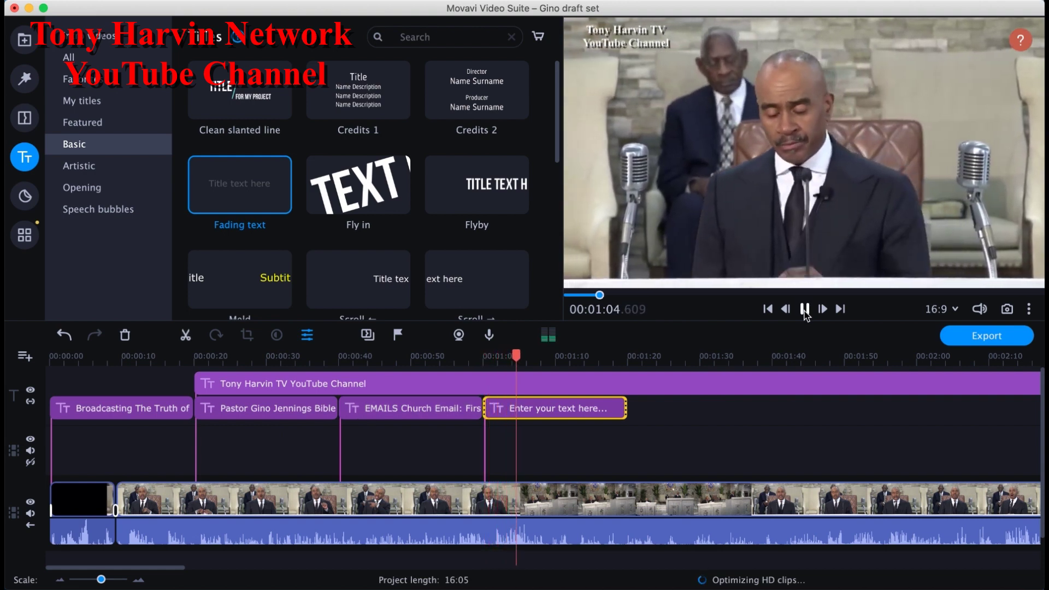
# Step: Stop playback and enter test text 'hhhhhh' in the copied overlay, then select it all
pyautogui.click(804, 310)
pyautogui.doubleClick(565, 419)
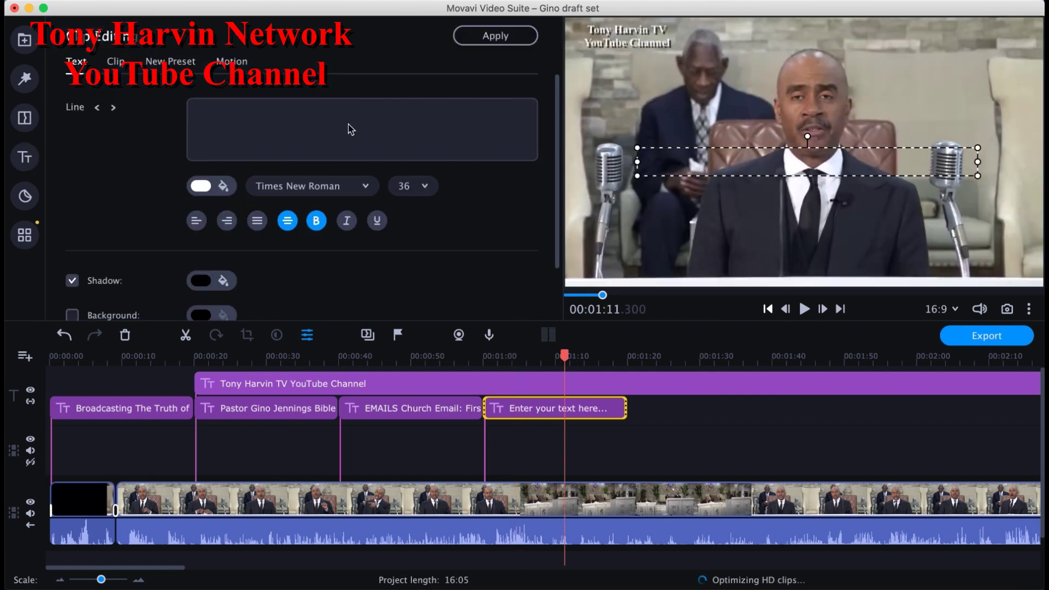
pyautogui.click(371, 137)
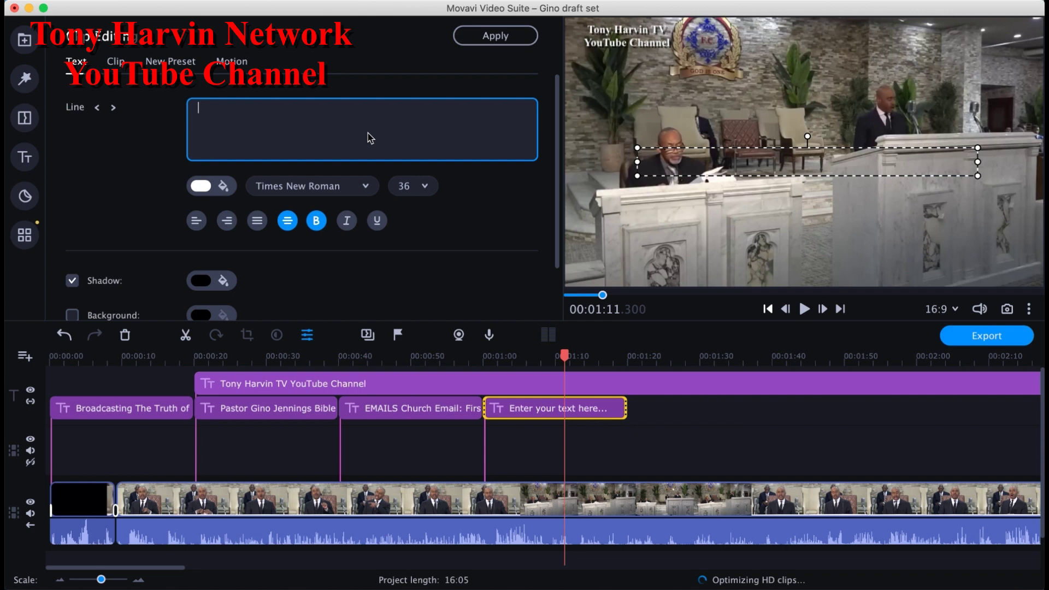
pyautogui.write('hhhhhh')
pyautogui.click(807, 176)
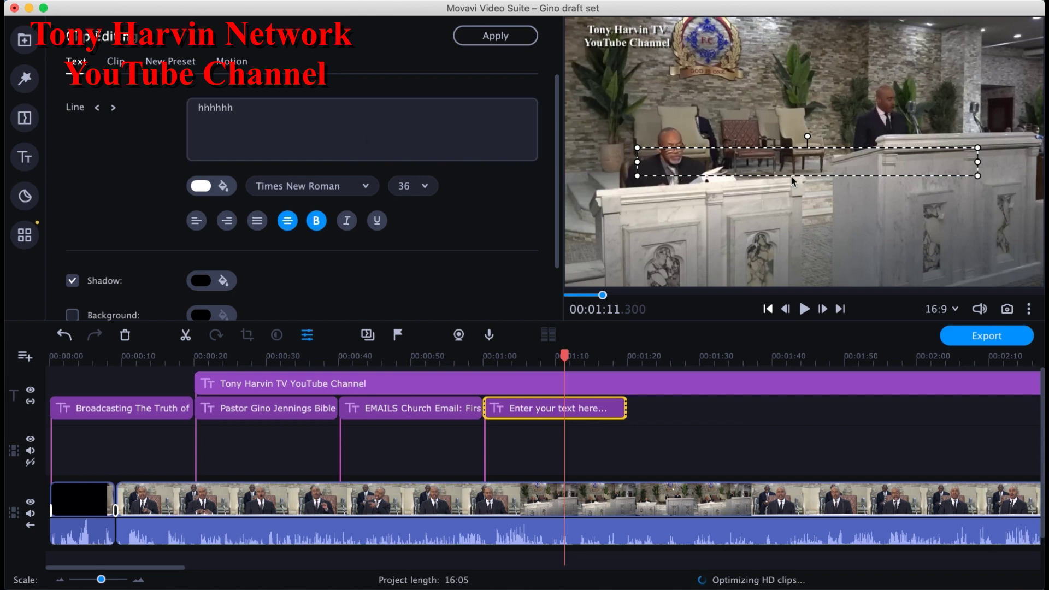
pyautogui.click(506, 133)
pyautogui.press('super+a')
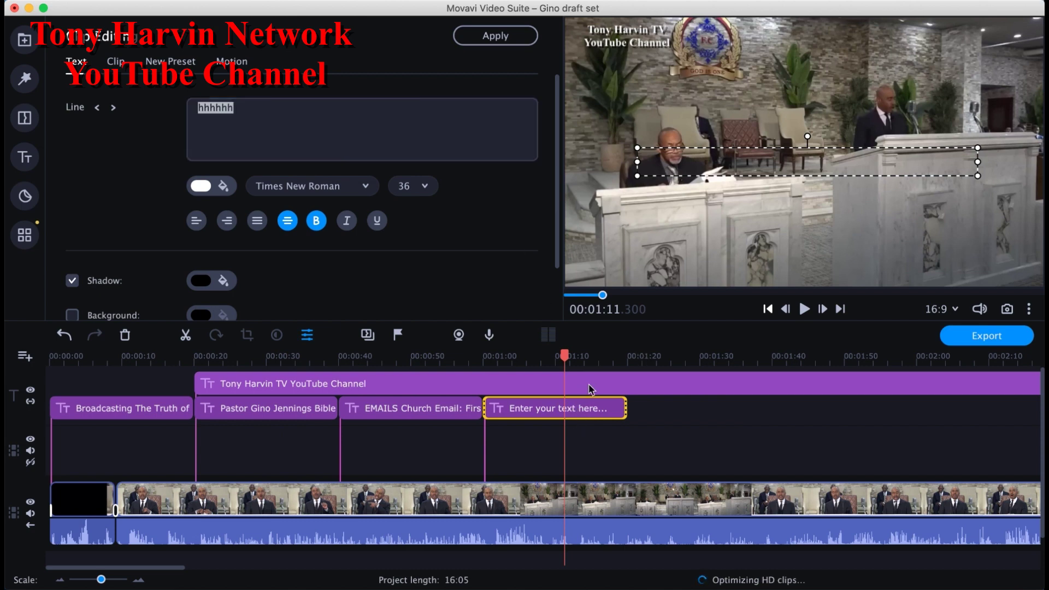
# Step: Delete the copied overlay clip from the lower title track
pyautogui.click(583, 415)
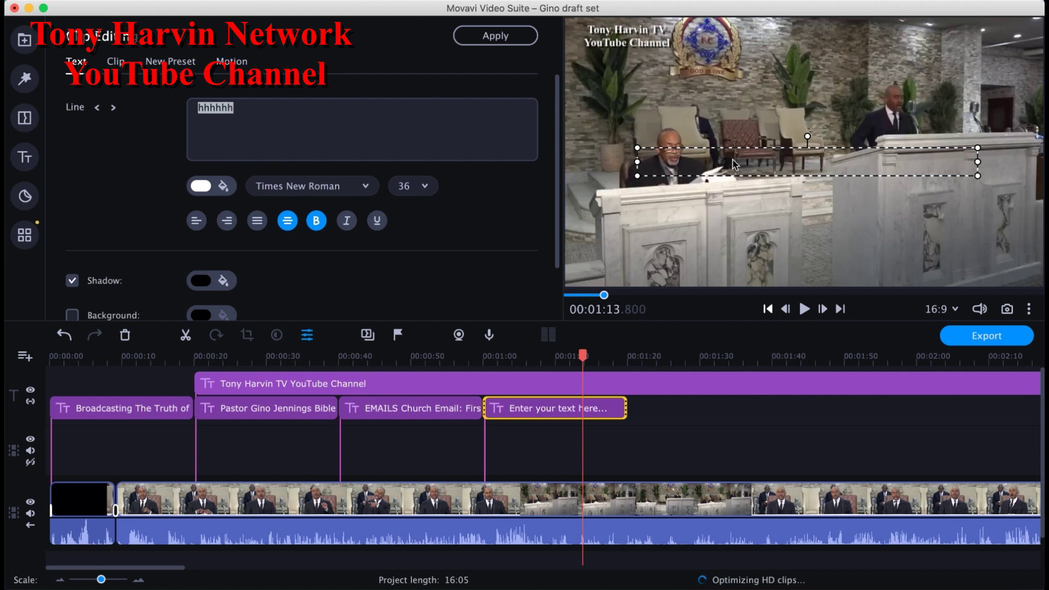
pyautogui.click(553, 412)
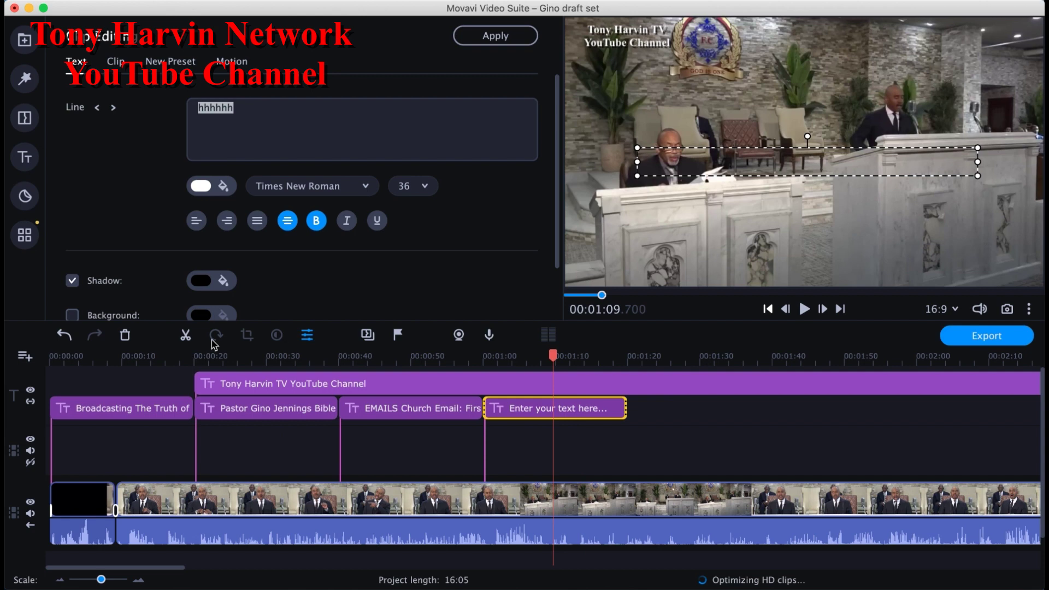
pyautogui.click(125, 336)
pyautogui.click(24, 159)
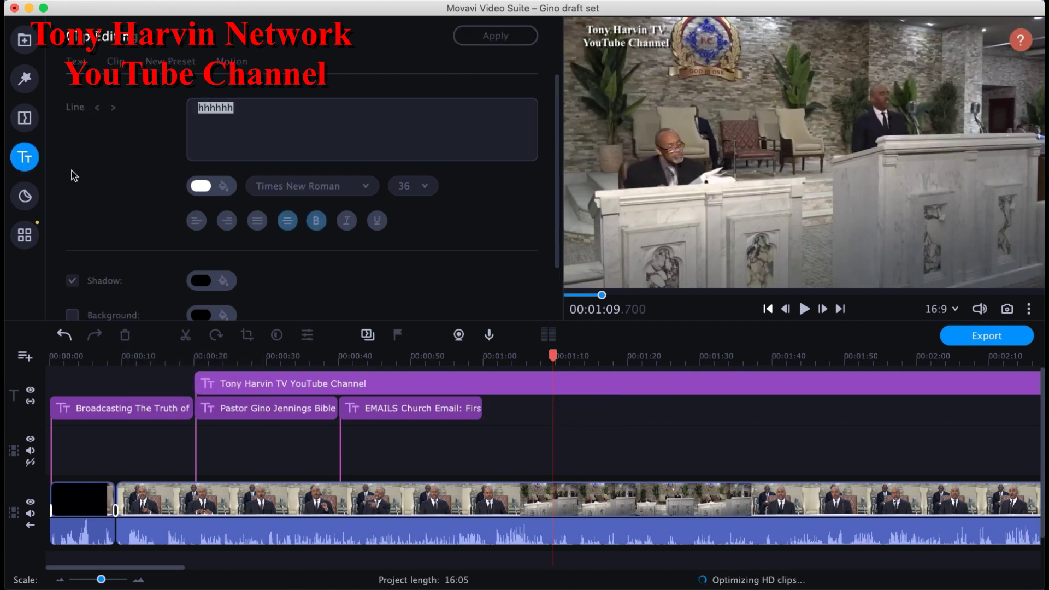
# Step: Add a Fading text title, paste another EMAILS copy right after the original, and open that copy
pyautogui.moveTo(248, 181); pyautogui.dragTo(534, 416)
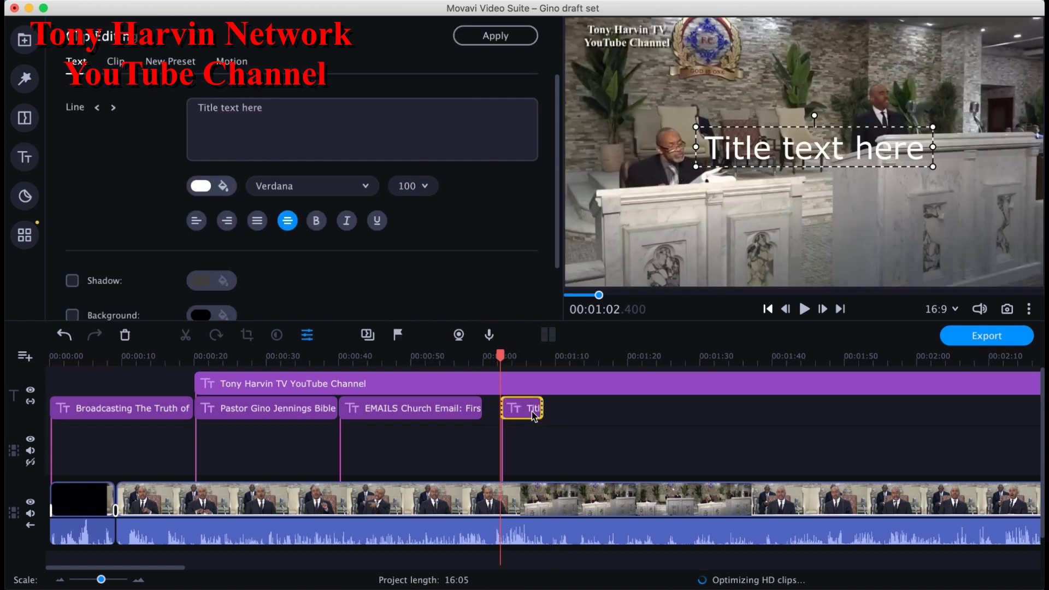
pyautogui.moveTo(524, 412); pyautogui.dragTo(608, 419)
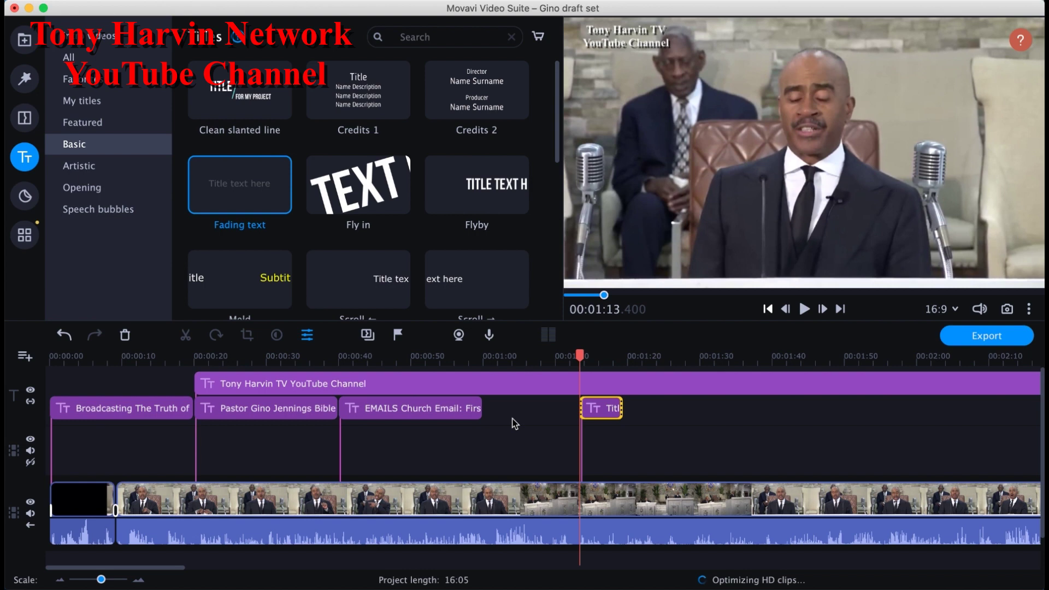
pyautogui.press('super+v')
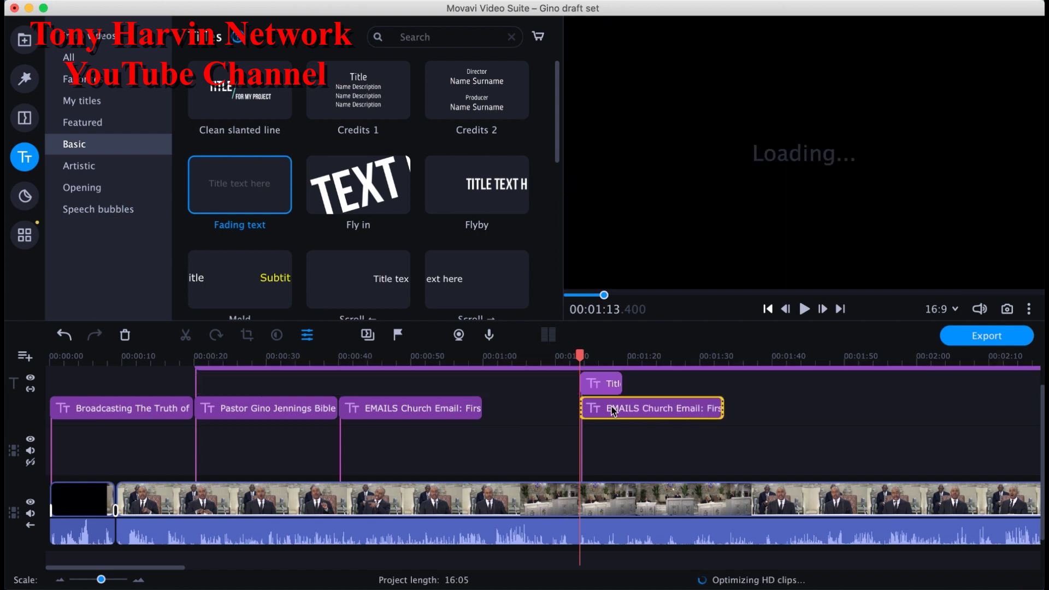
pyautogui.moveTo(606, 412); pyautogui.dragTo(509, 412)
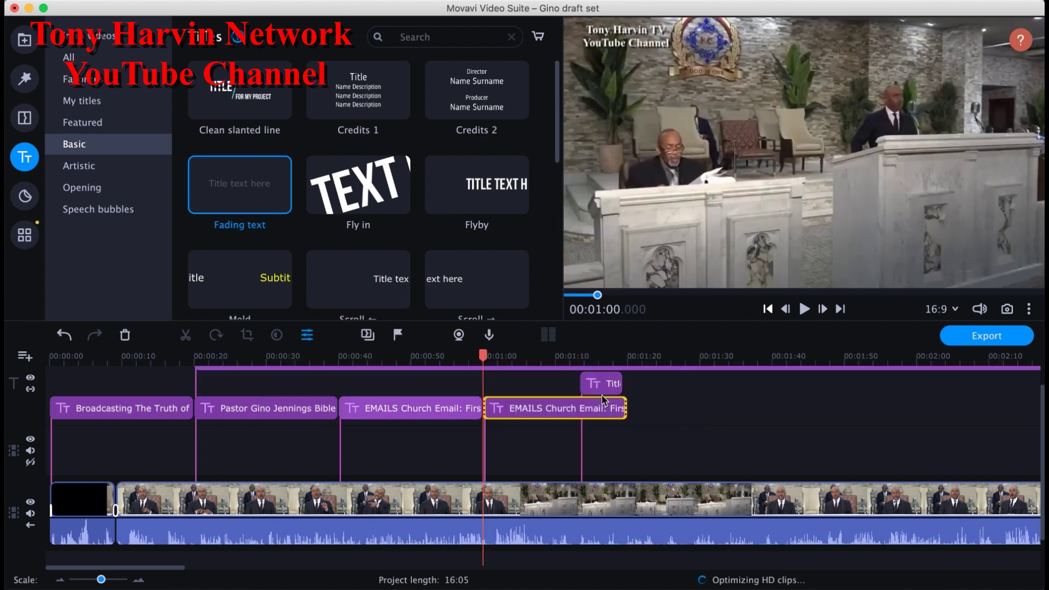
pyautogui.moveTo(608, 390); pyautogui.dragTo(608, 415)
pyautogui.doubleClick(603, 411)
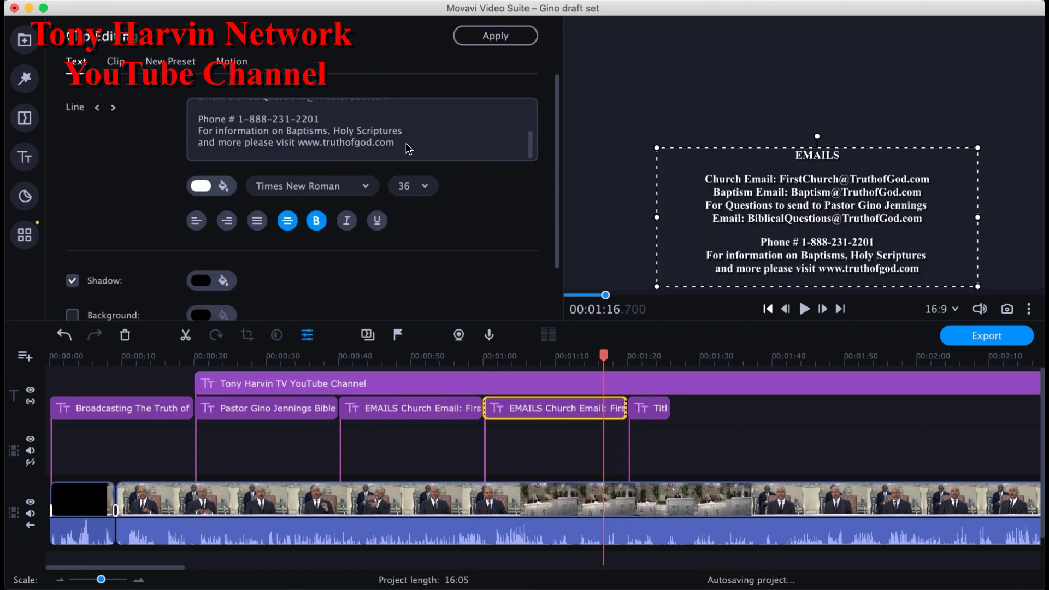
# Step: Clear the duplicate EMAILS title's text and delete that clip with the trash button
pyautogui.moveTo(315, 109); pyautogui.dragTo(157, 54)
pyautogui.press('BackSpace')
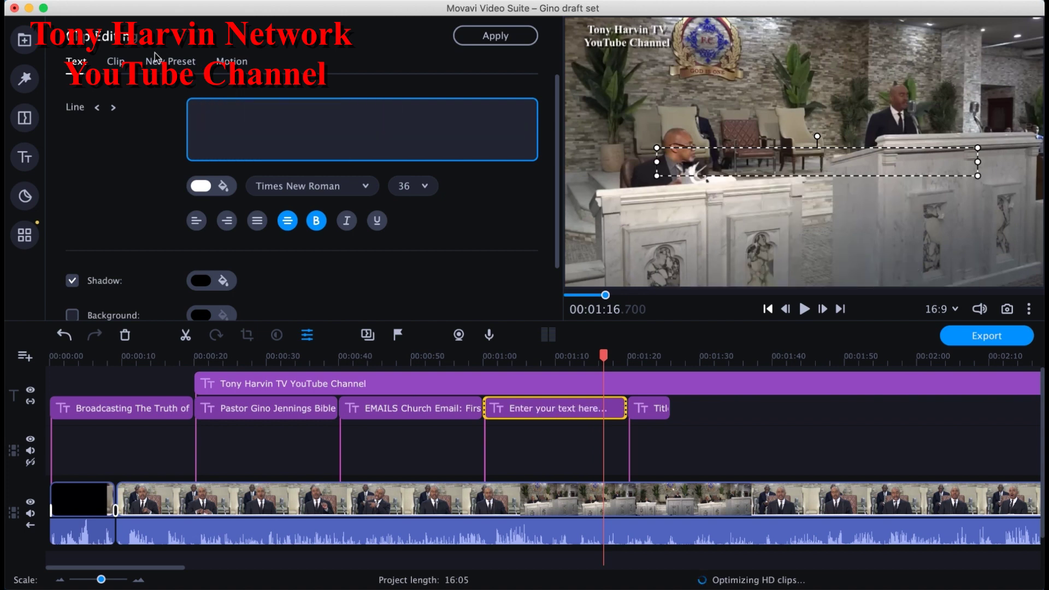
pyautogui.write('ddd')
pyautogui.click(580, 414)
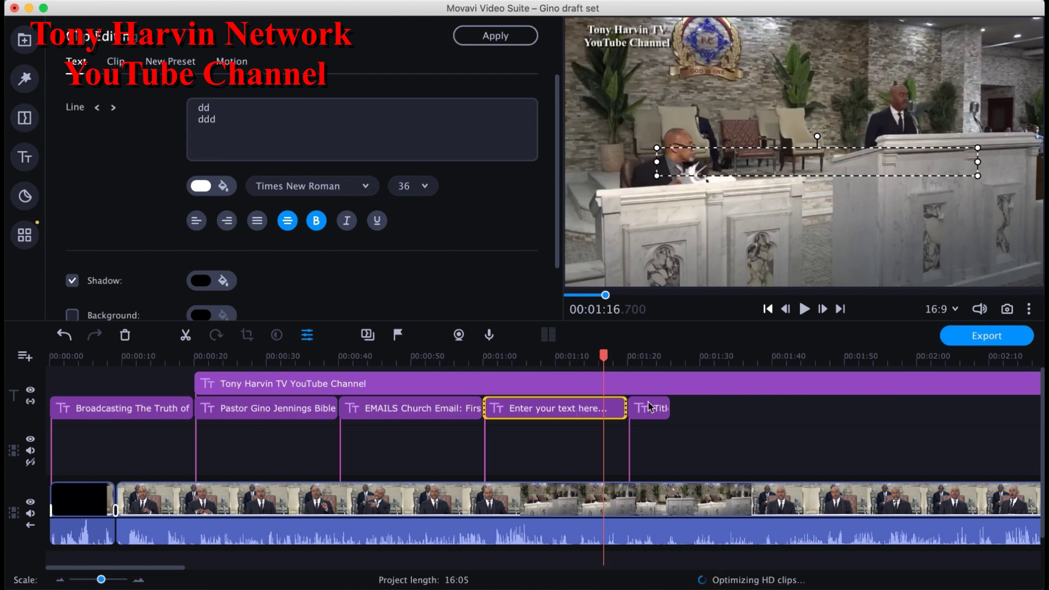
pyautogui.click(127, 335)
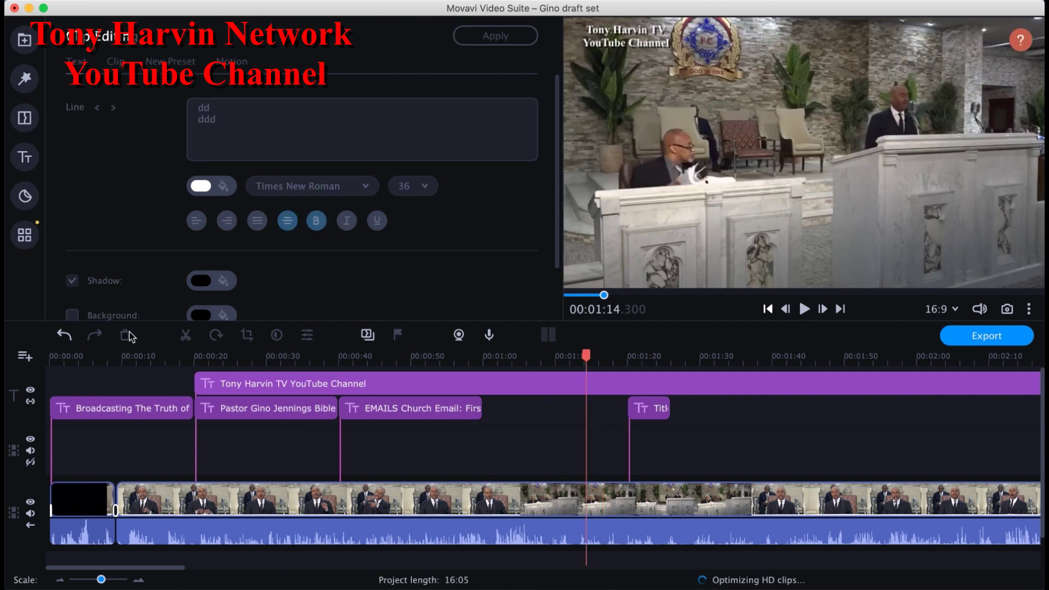
# Step: Move the Title clip right after EMAILS and style it bold Times New Roman 36 with a shadow
pyautogui.click(657, 415)
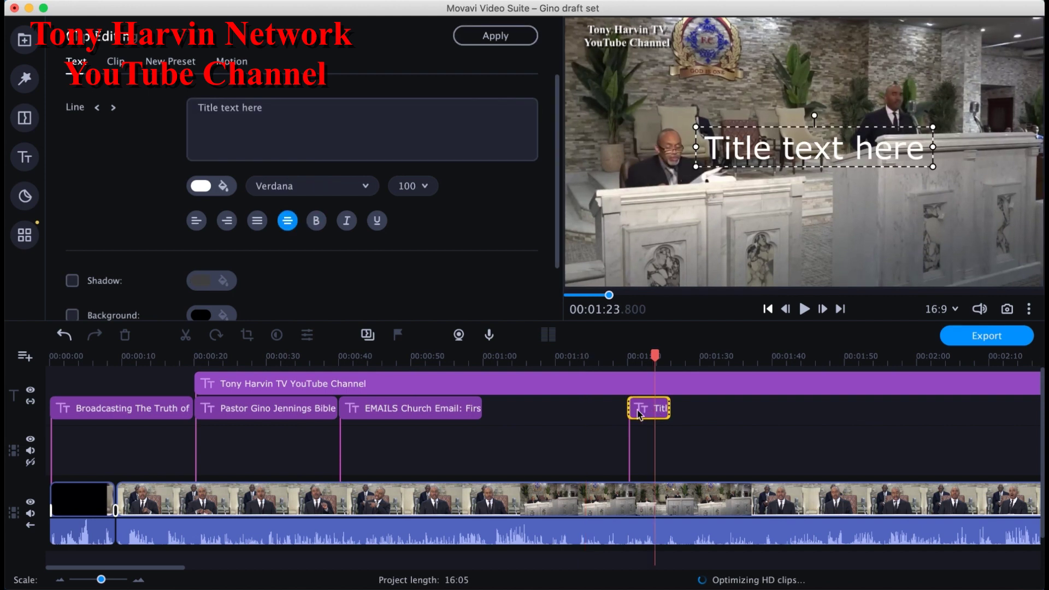
pyautogui.moveTo(638, 410); pyautogui.dragTo(493, 414)
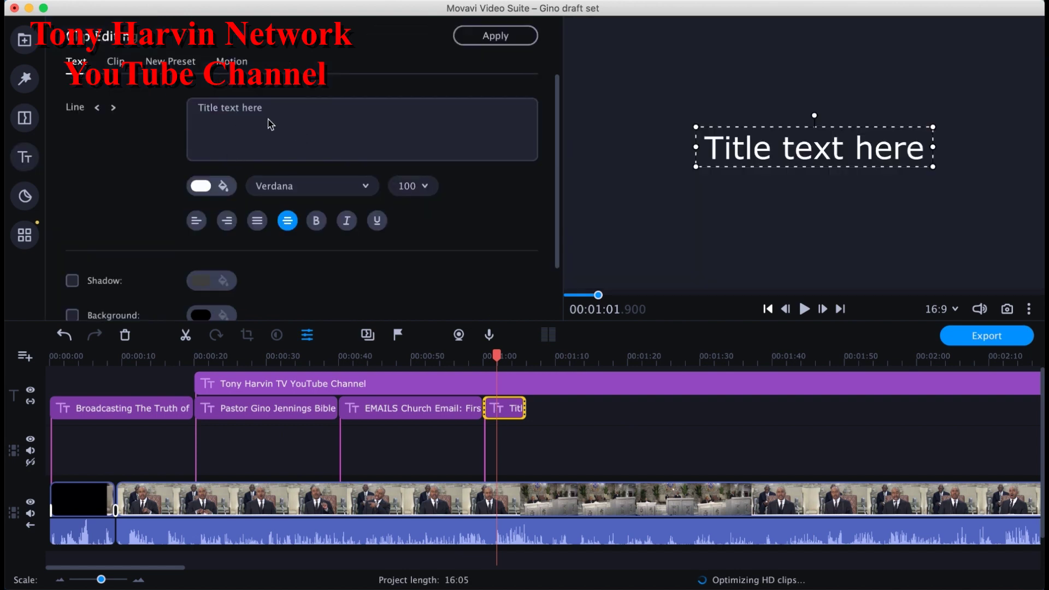
pyautogui.click(278, 120)
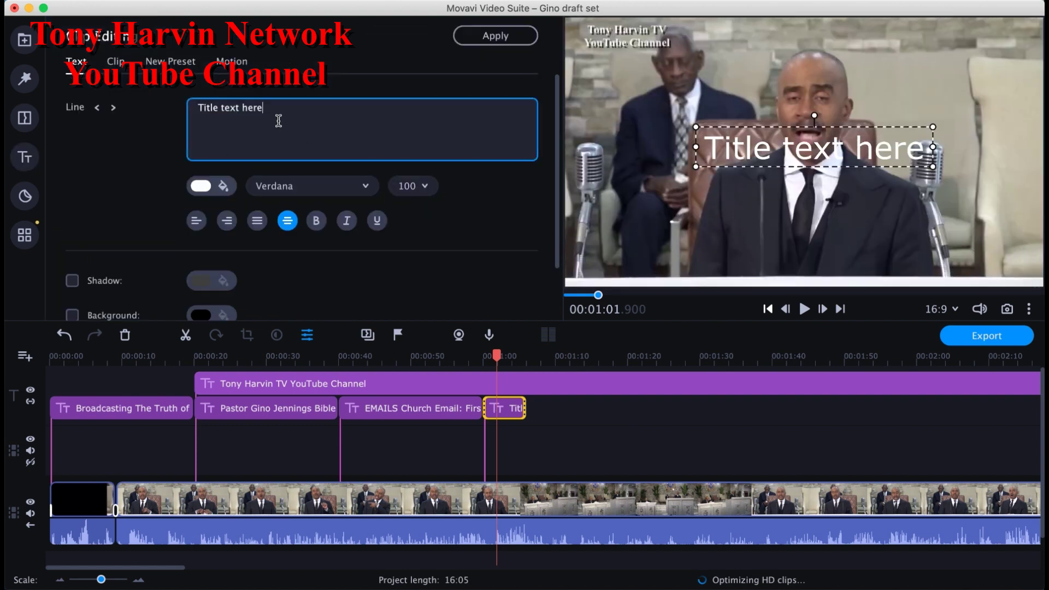
pyautogui.click(311, 190)
pyautogui.click(316, 192)
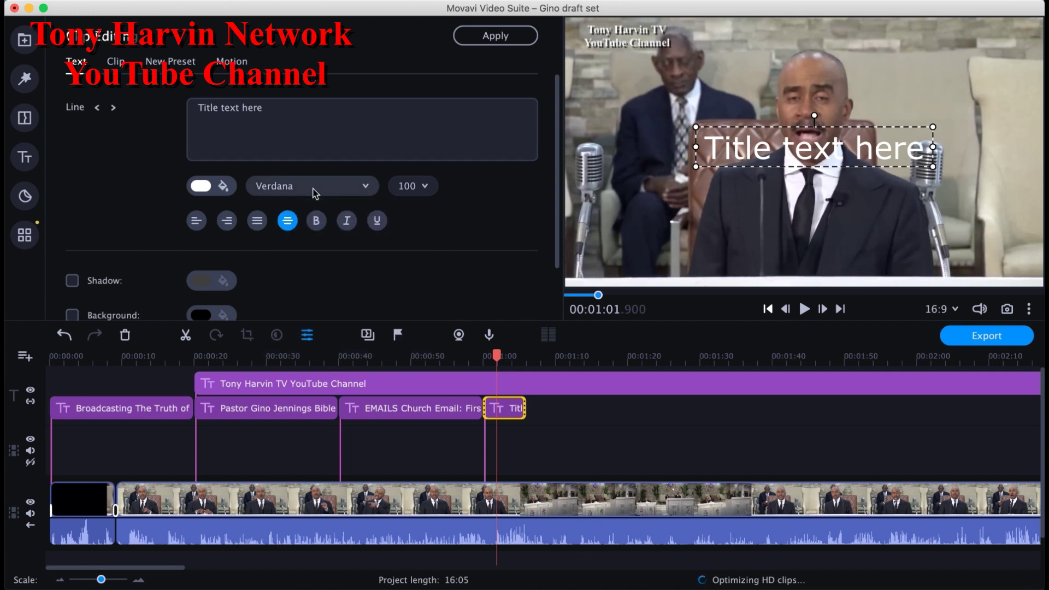
pyautogui.click(315, 192)
pyautogui.click(398, 215)
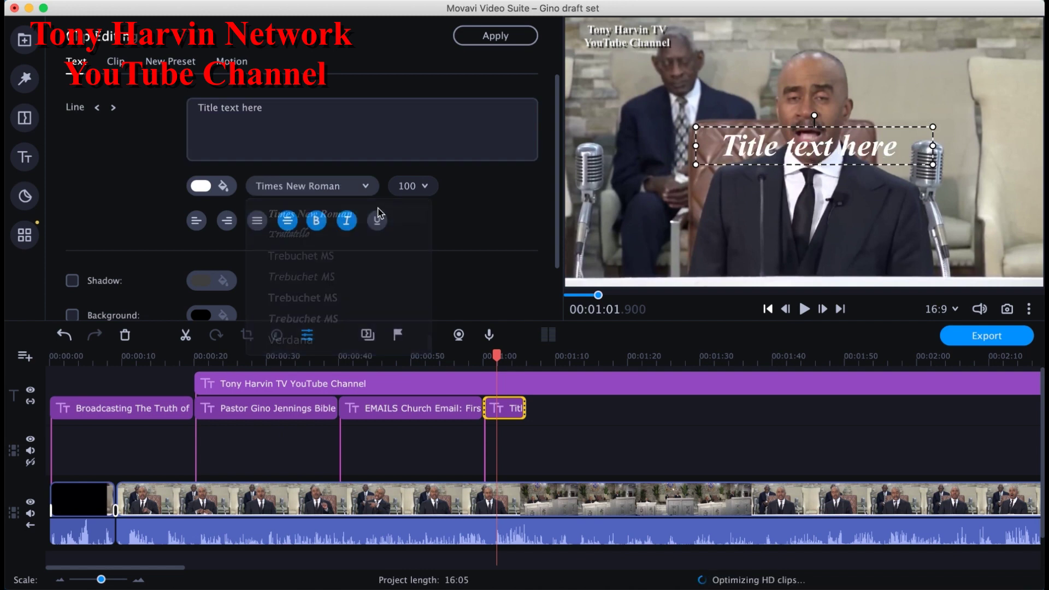
pyautogui.click(348, 220)
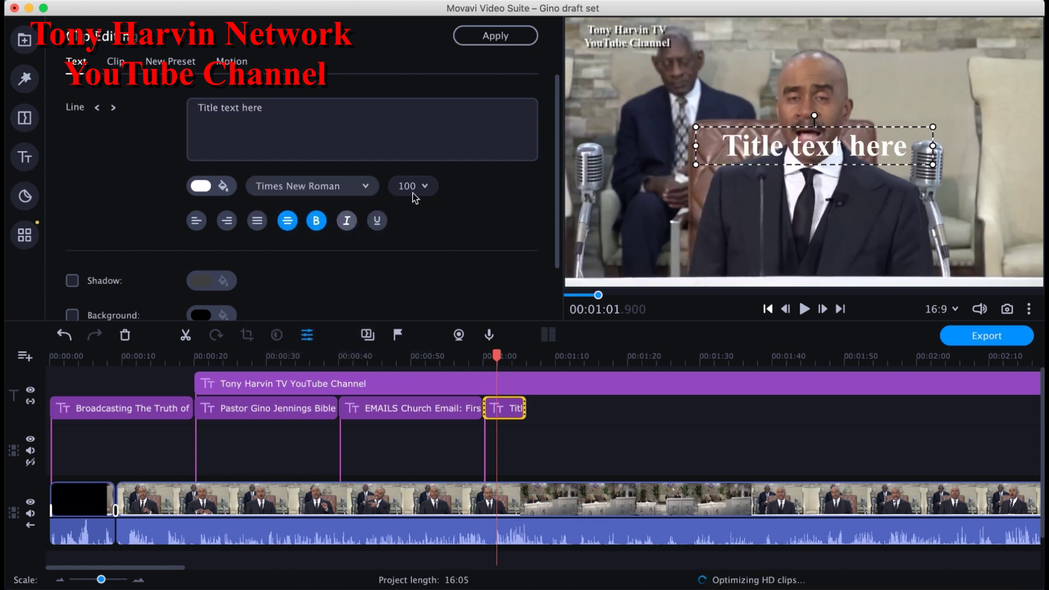
pyautogui.click(429, 188)
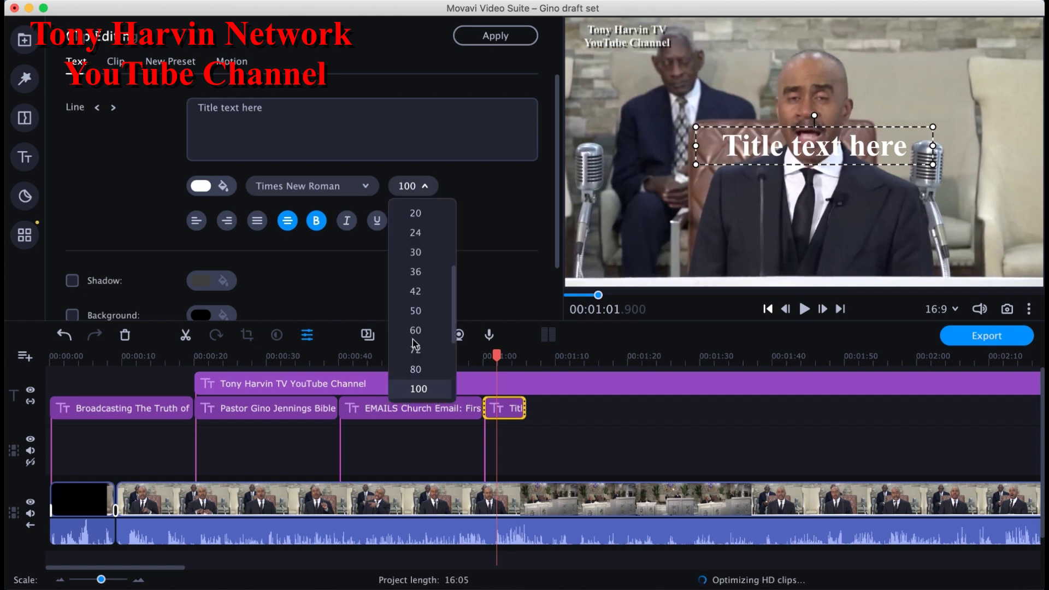
pyautogui.click(424, 273)
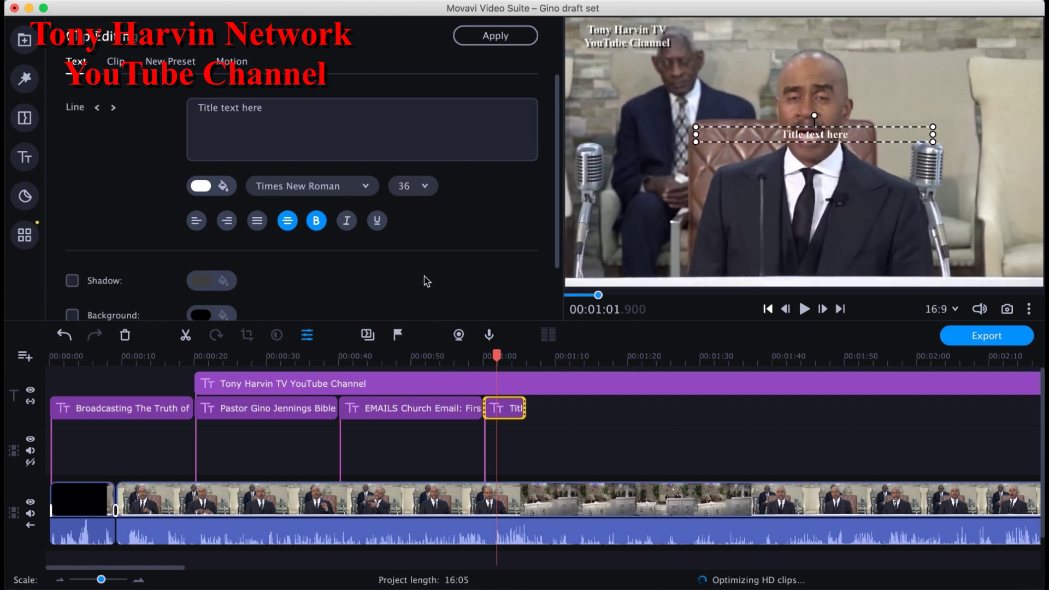
pyautogui.click(72, 280)
pyautogui.click(222, 280)
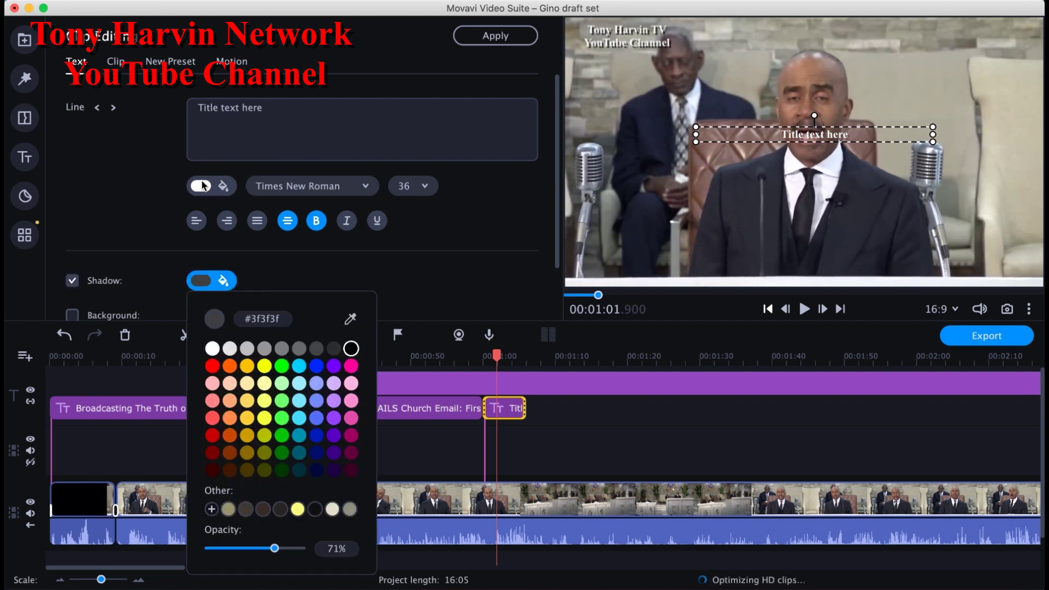
pyautogui.click(274, 119)
# Step: Replace the placeholder with a 'Channel Email:' line and the channel's address, placed at the frame bottom
pyautogui.hotkey('alt', 'shift', 'Left')
pyautogui.hotkey('alt', 'shift', 'Left')
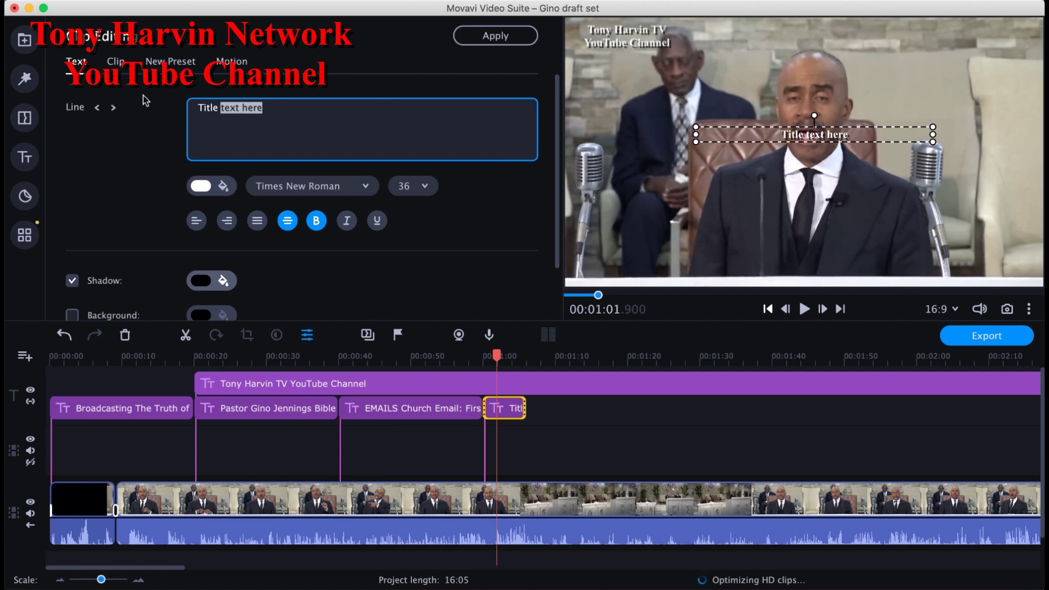
pyautogui.write('=')
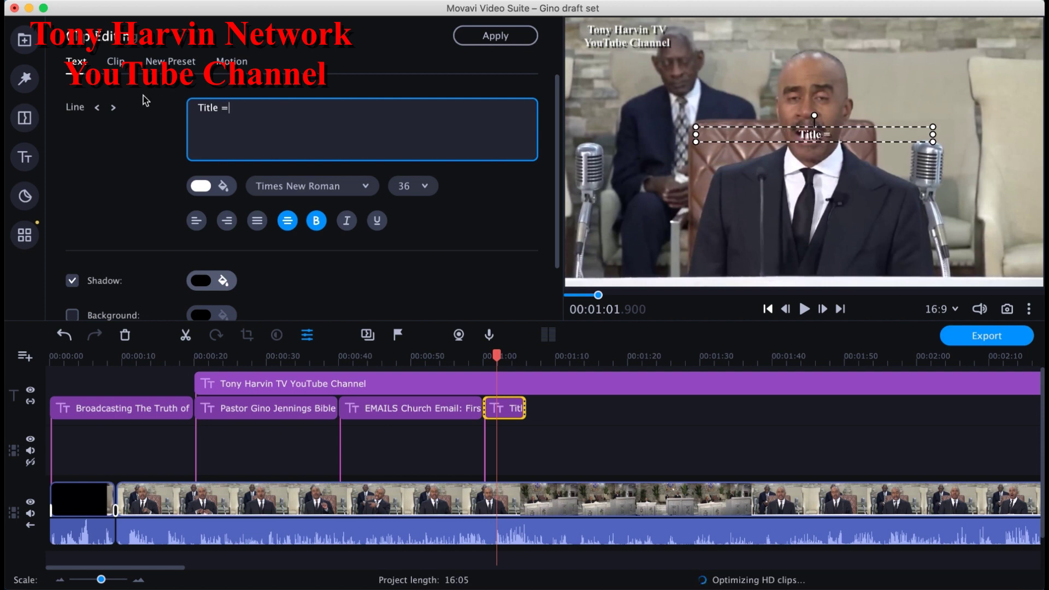
pyautogui.press('BackSpace')
pyautogui.press('BackSpace')
pyautogui.press('BackSpace')
pyautogui.press('BackSpace')
pyautogui.press('BackSpace')
pyautogui.press('BackSpace')
pyautogui.press('BackSpace')
pyautogui.write('Channel')
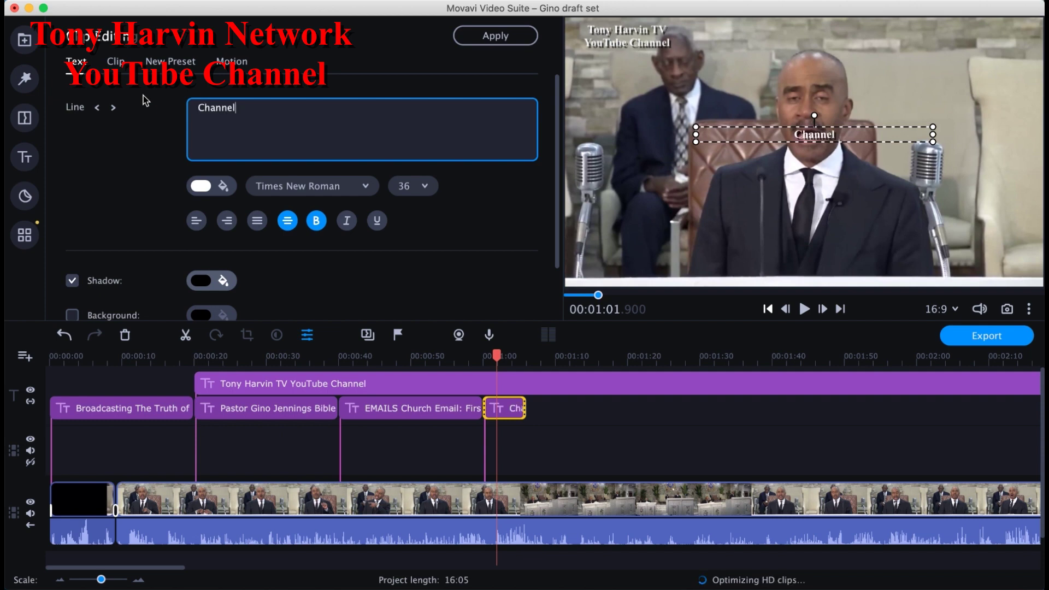
pyautogui.write(' Email')
pyautogui.press('BackSpace')
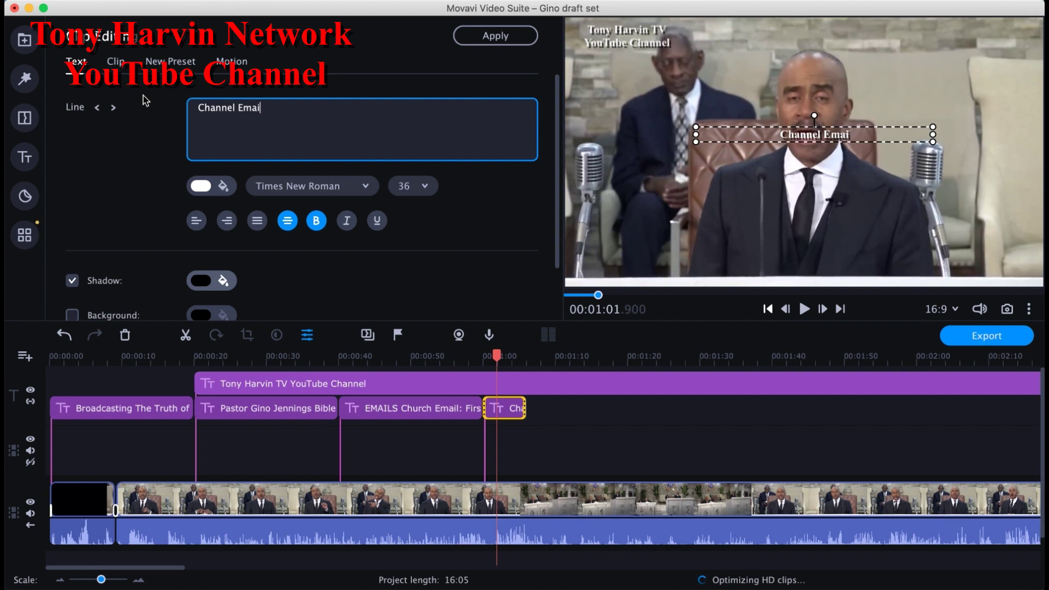
pyautogui.write('l')
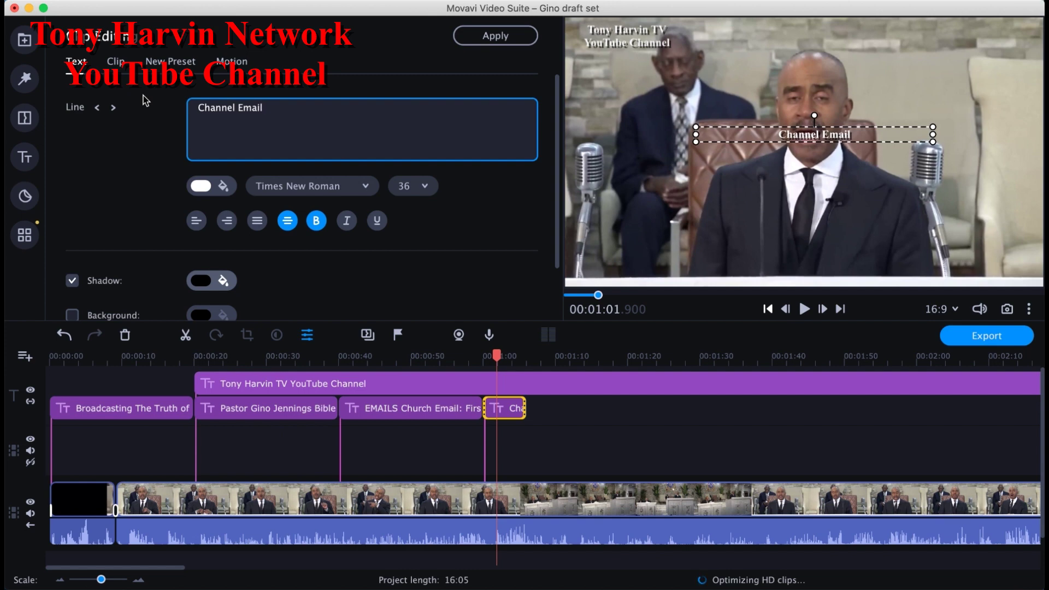
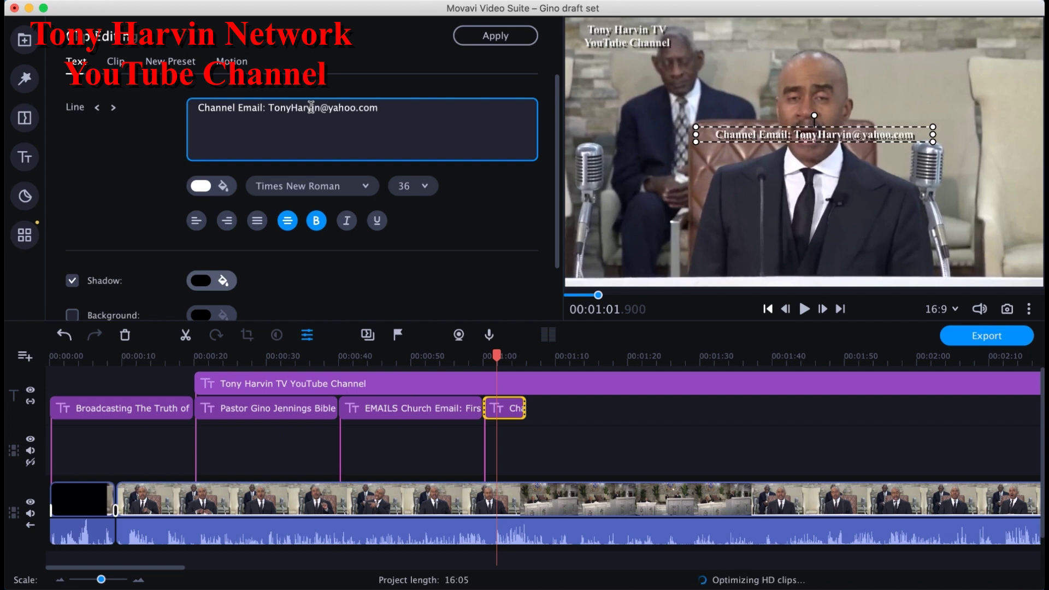
pyautogui.click(601, 180)
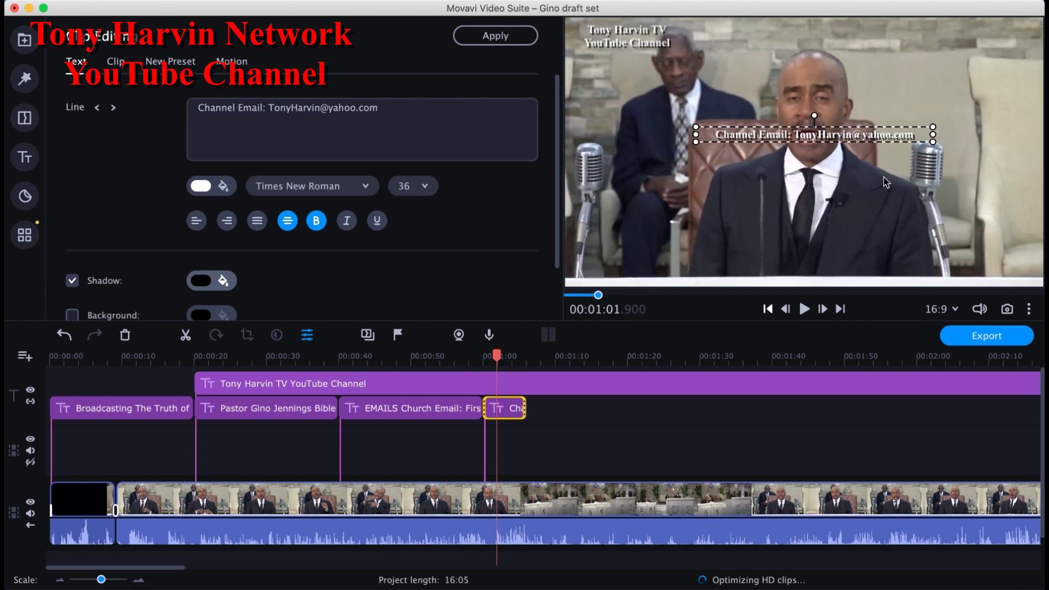
pyautogui.moveTo(885, 139); pyautogui.dragTo(890, 272)
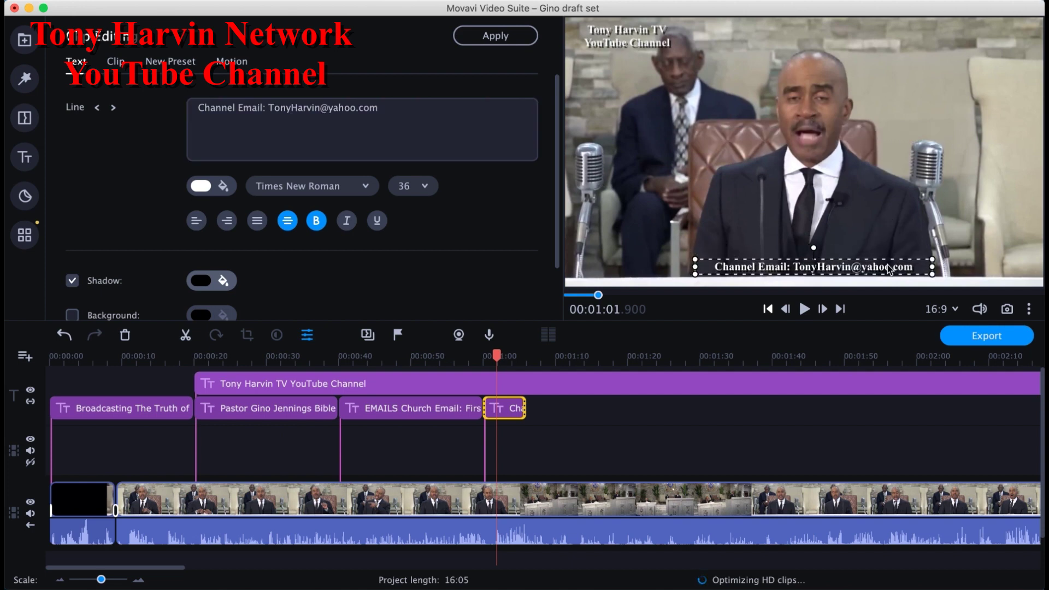
pyautogui.click(517, 410)
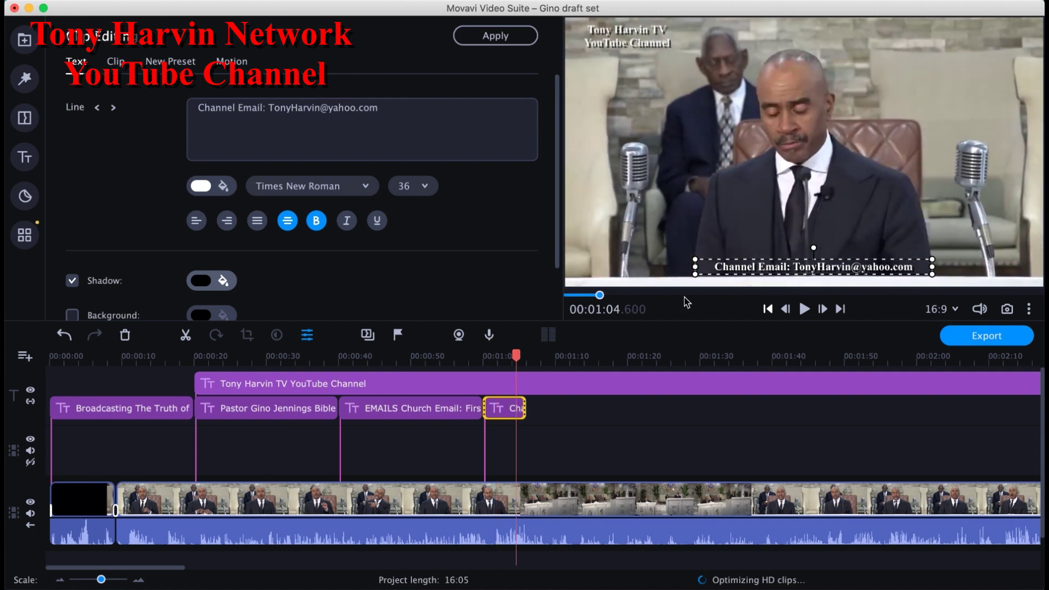
# Step: Lengthen the Channel Email title's duration to 20 seconds
pyautogui.click(496, 414)
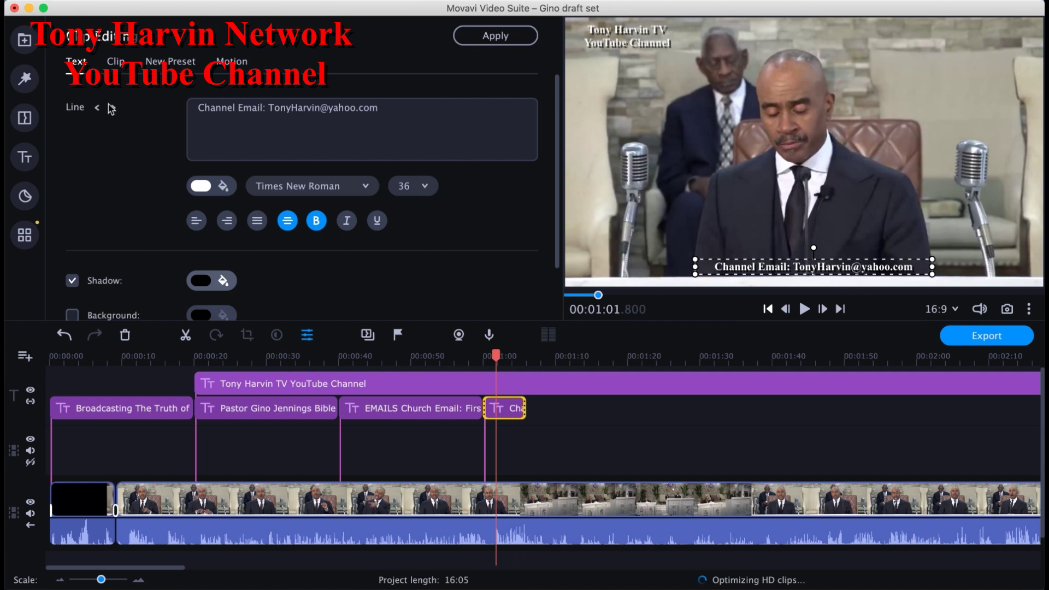
pyautogui.click(116, 63)
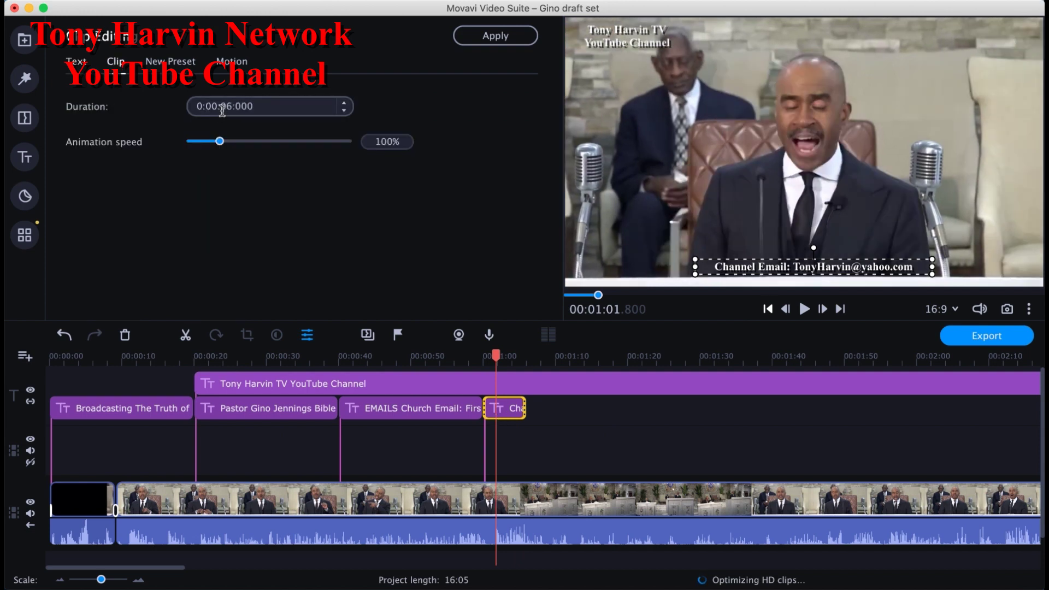
pyautogui.click(221, 109)
pyautogui.write('20')
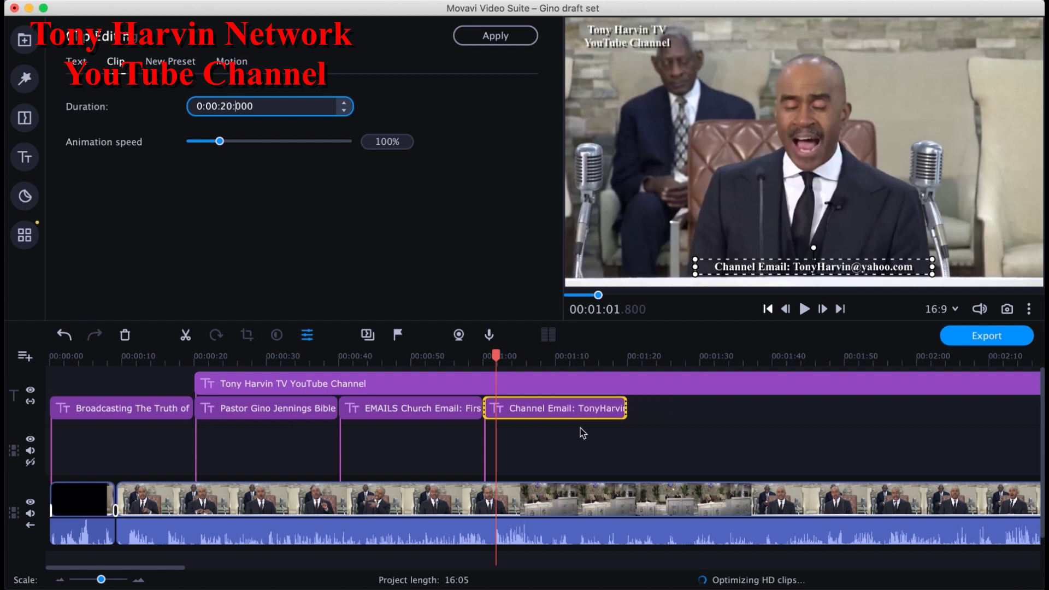
# Step: Preview the lengthened email title, then jump to the project end at 00:16:05
pyautogui.click(581, 412)
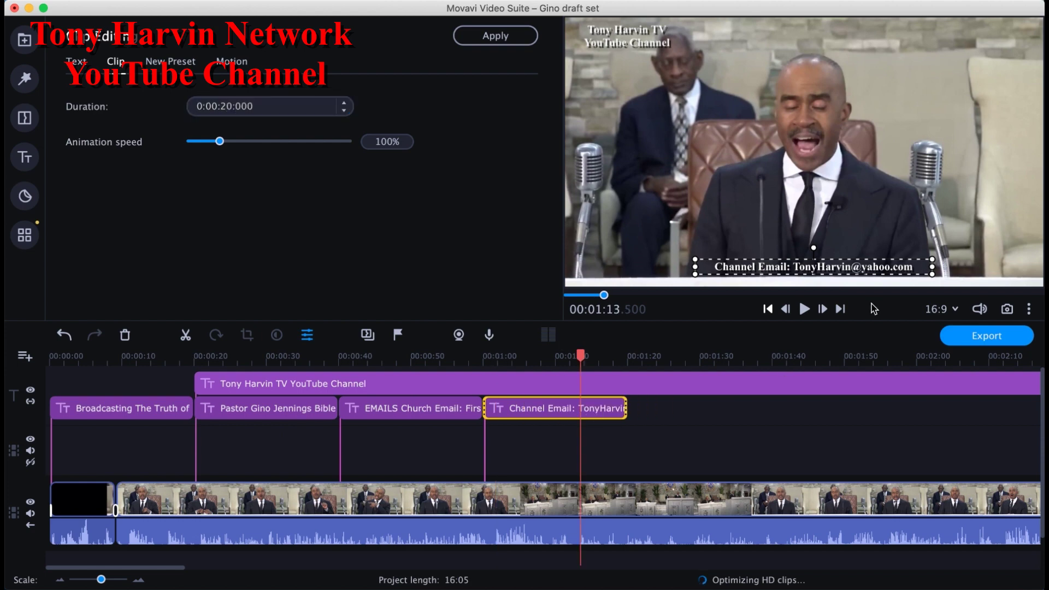
pyautogui.click(843, 309)
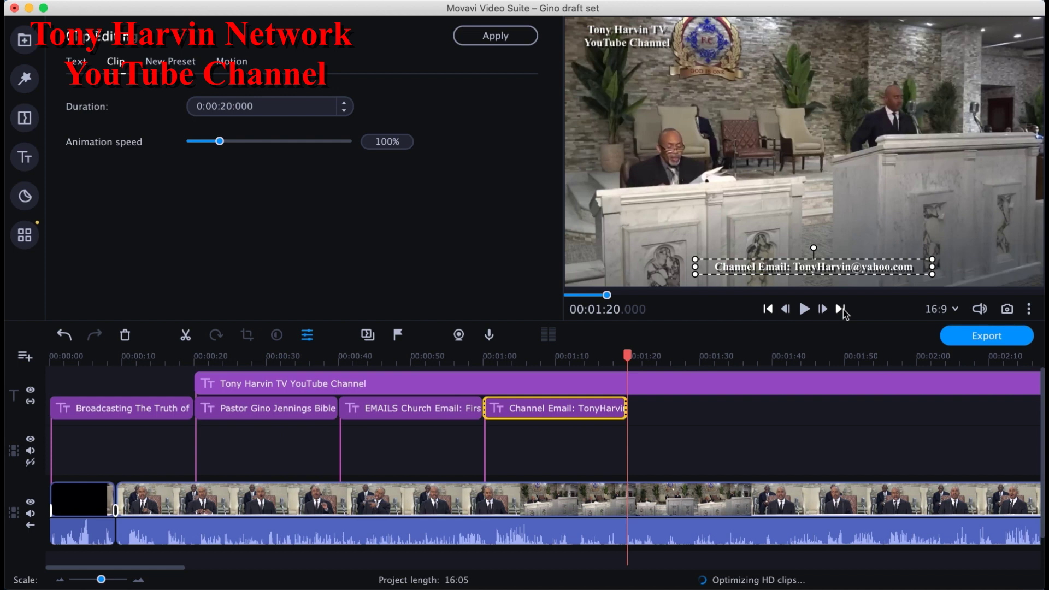
pyautogui.click(844, 309)
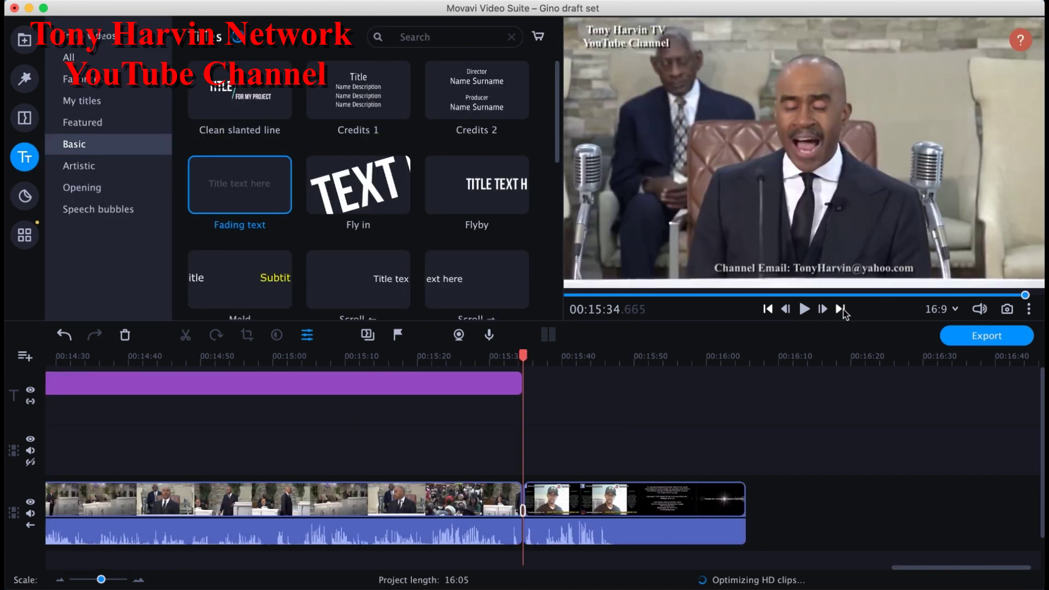
# Step: Step back through the title clip boundaries to the start of the project
pyautogui.click(768, 310)
pyautogui.click(768, 309)
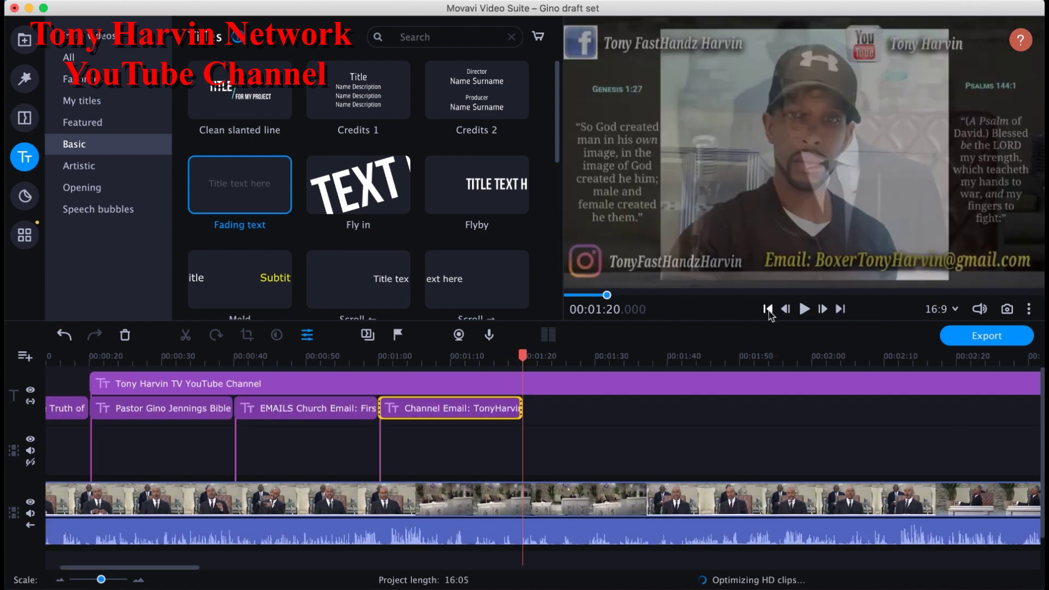
pyautogui.click(768, 309)
pyautogui.click(768, 309)
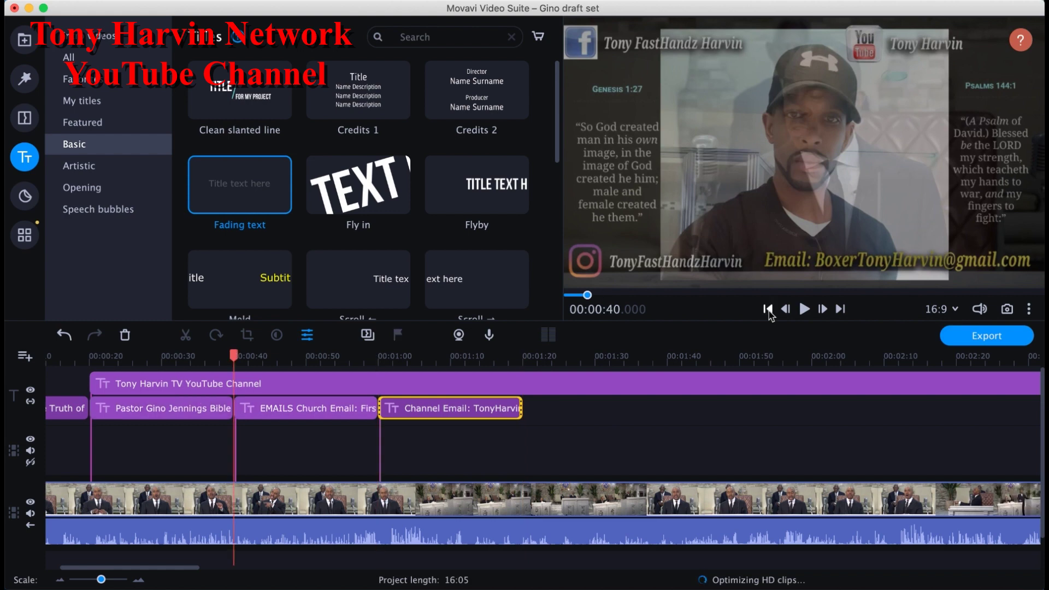
pyautogui.click(768, 309)
pyautogui.click(768, 309)
pyautogui.click(767, 309)
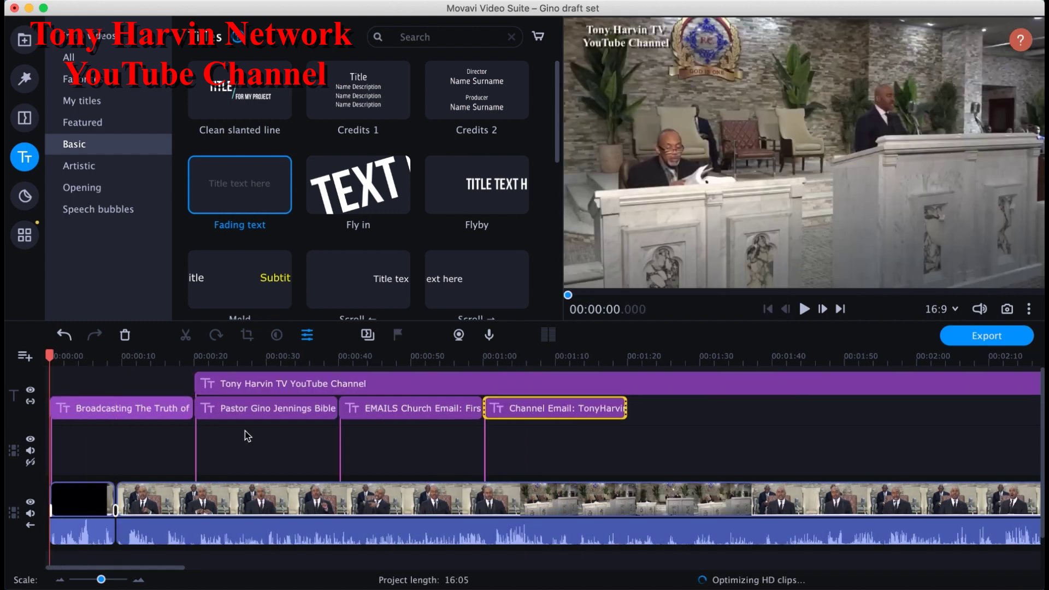
# Step: Review the Broadcasting, pastor name, YouTube watermark and EMAILS titles in the preview
pyautogui.click(151, 414)
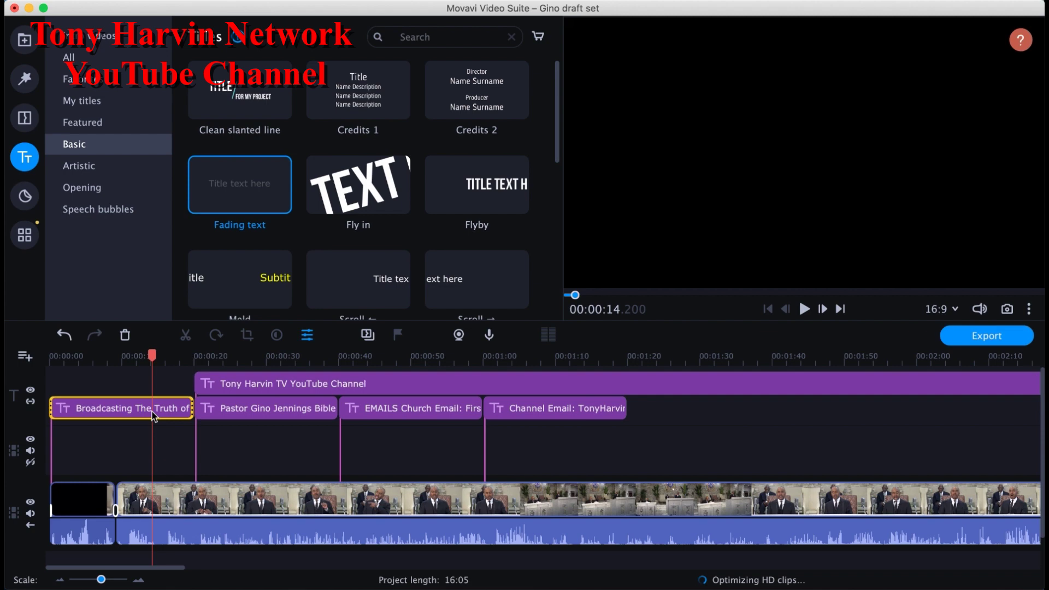
pyautogui.doubleClick(152, 415)
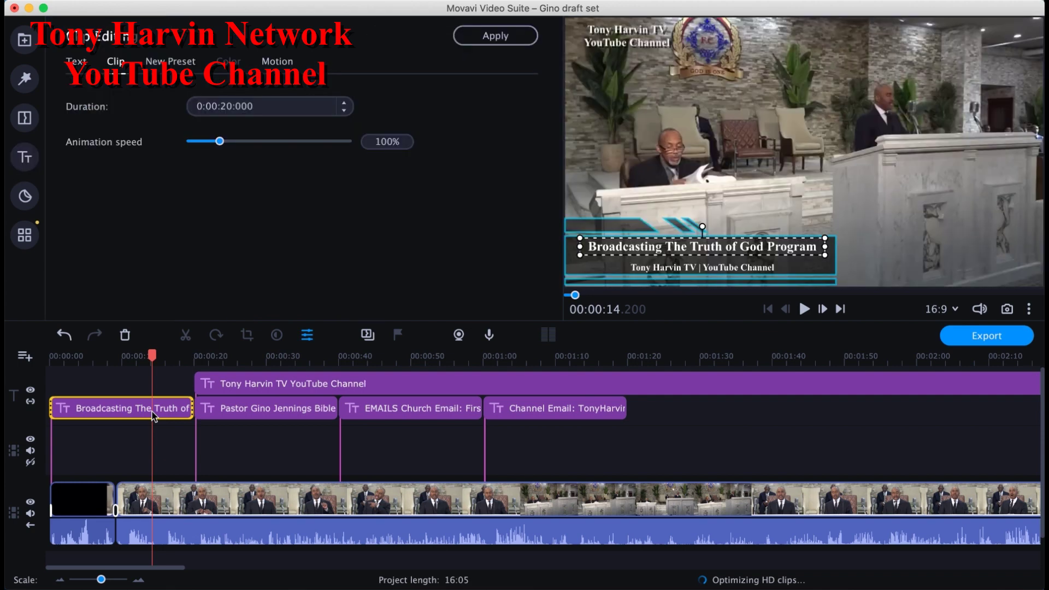
pyautogui.click(247, 414)
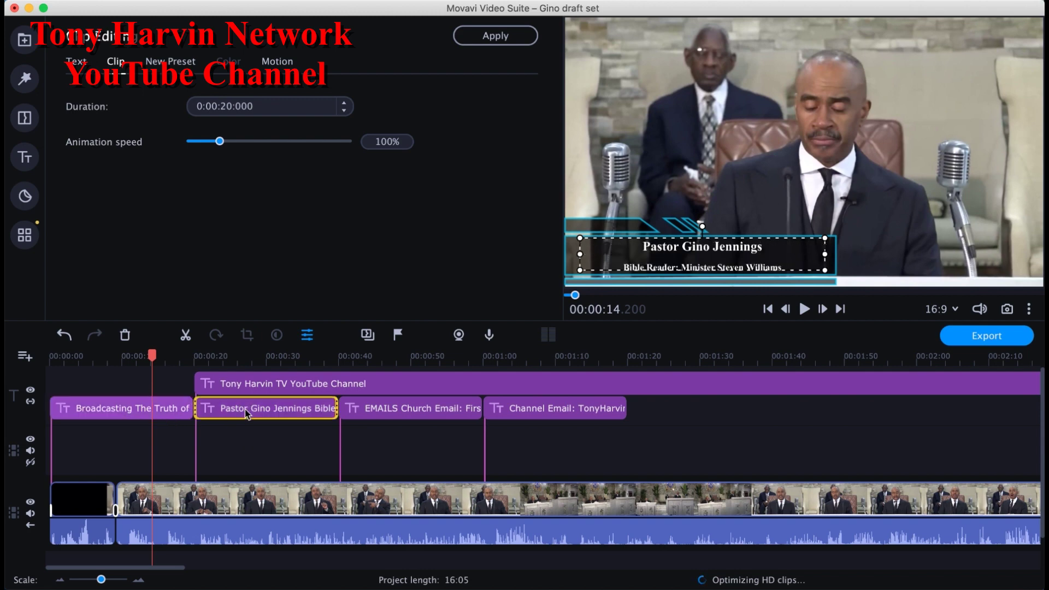
pyautogui.click(246, 414)
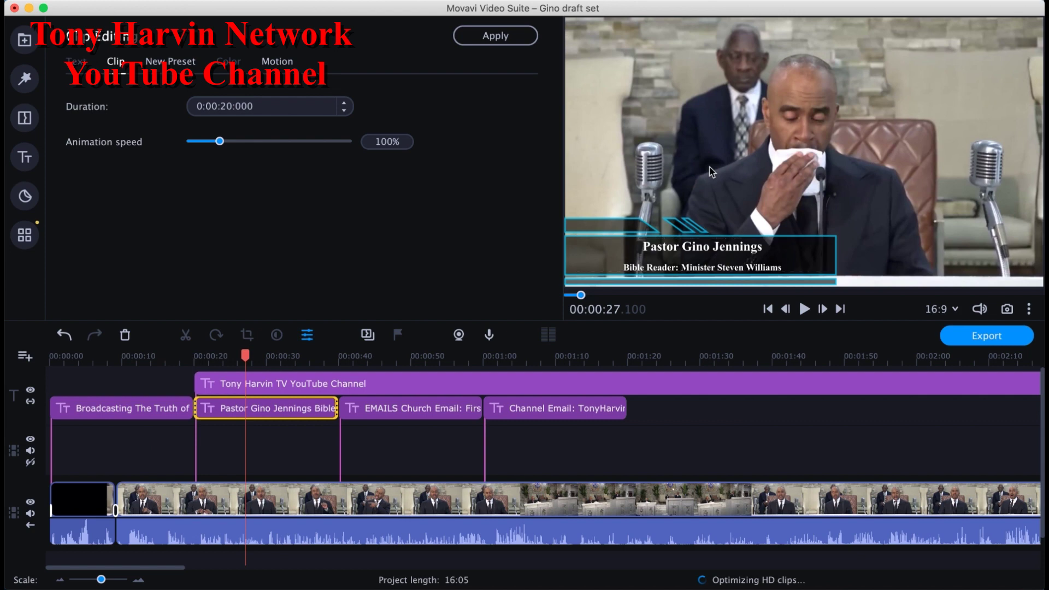
pyautogui.click(438, 384)
pyautogui.click(438, 382)
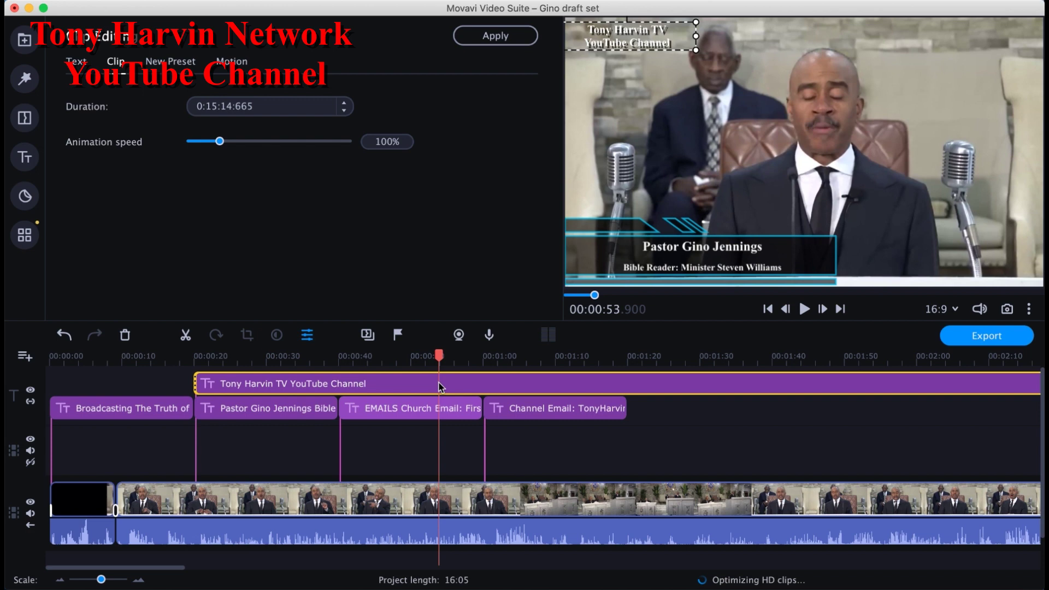
pyautogui.click(432, 410)
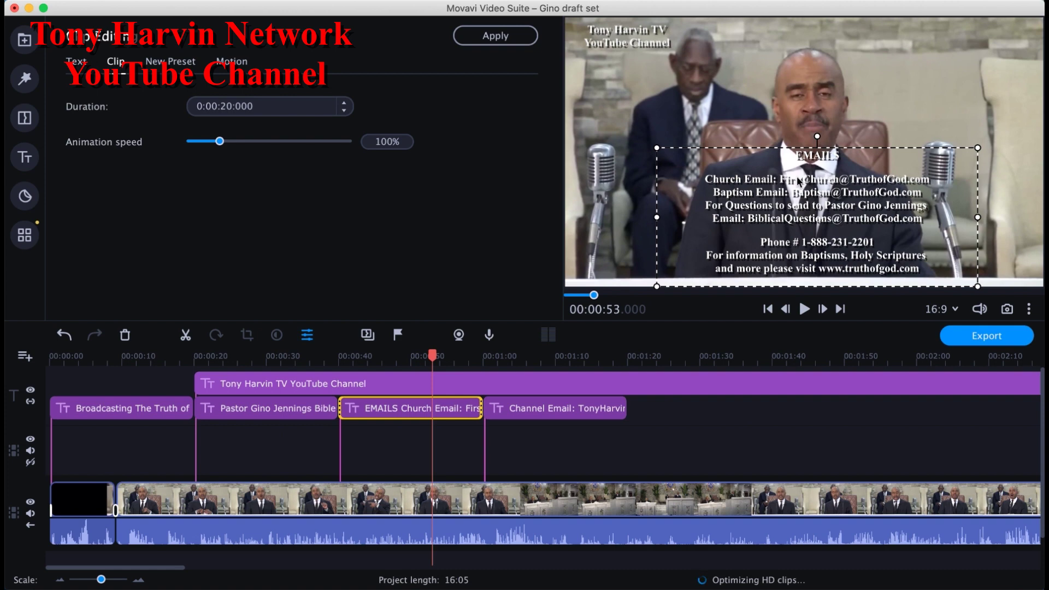
pyautogui.click(792, 109)
pyautogui.click(797, 189)
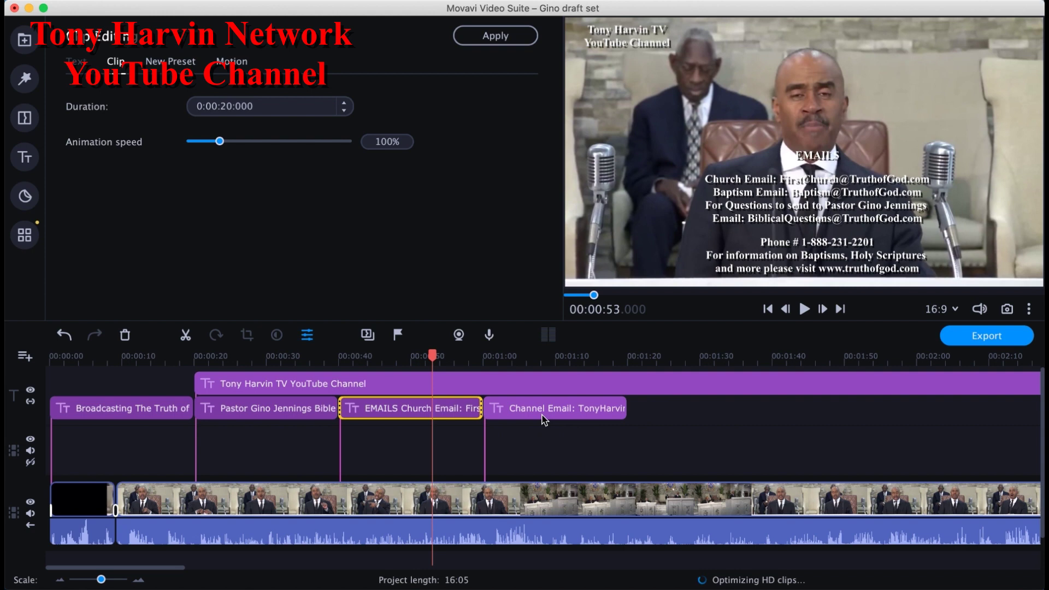
# Step: Move the Channel Email title slightly right and down, to the frame's bottom edge
pyautogui.click(544, 418)
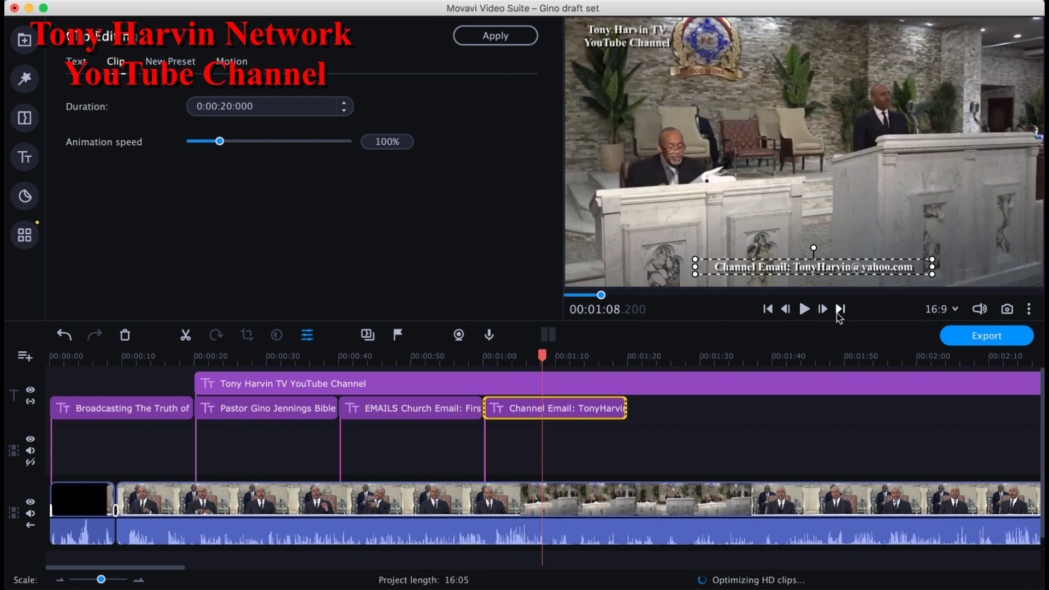
pyautogui.click(840, 310)
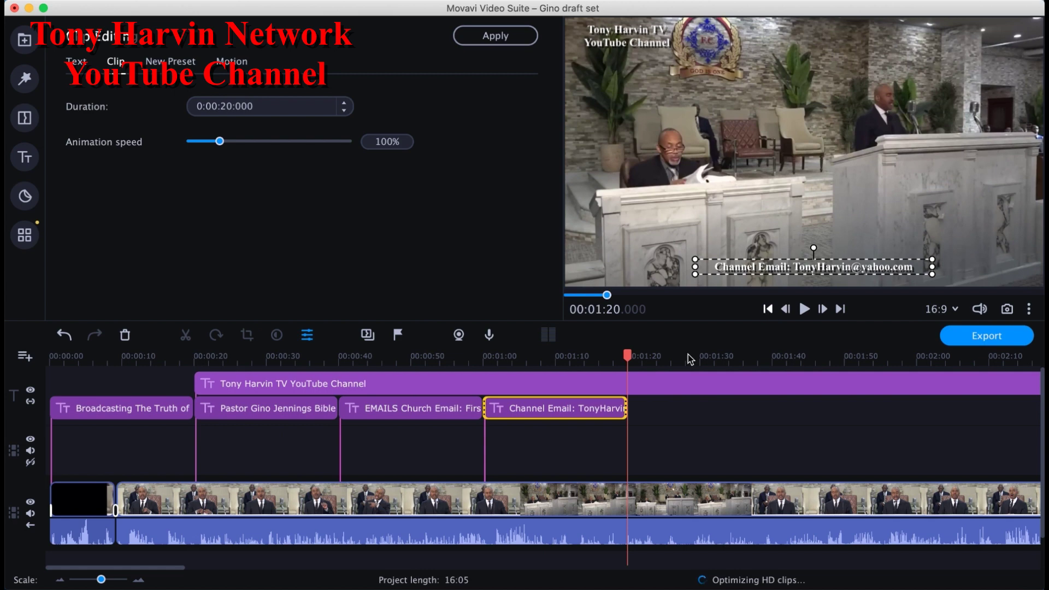
pyautogui.click(602, 413)
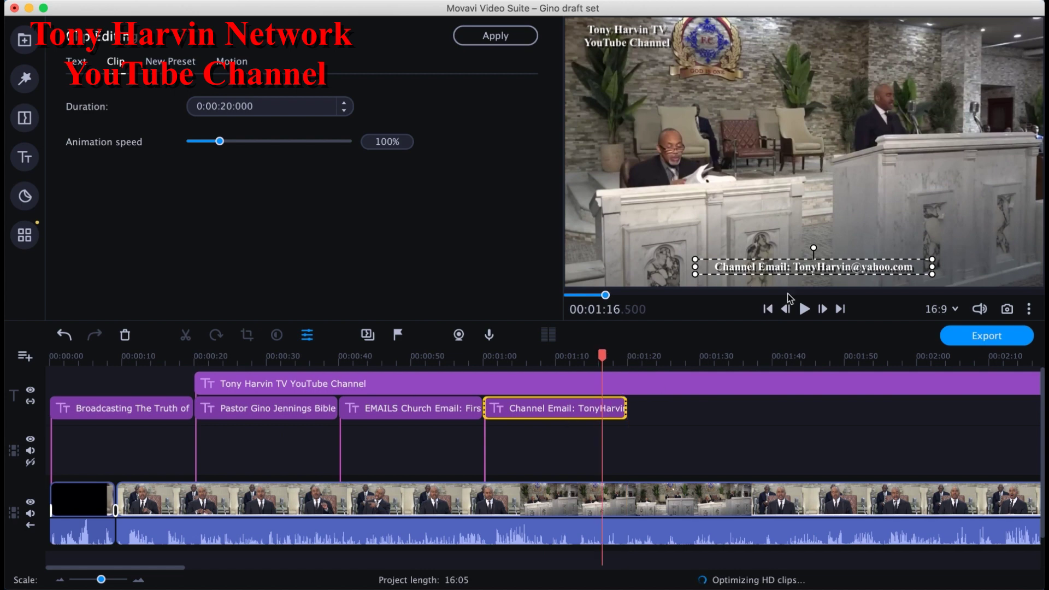
pyautogui.moveTo(838, 275); pyautogui.dragTo(847, 281)
pyautogui.click(877, 225)
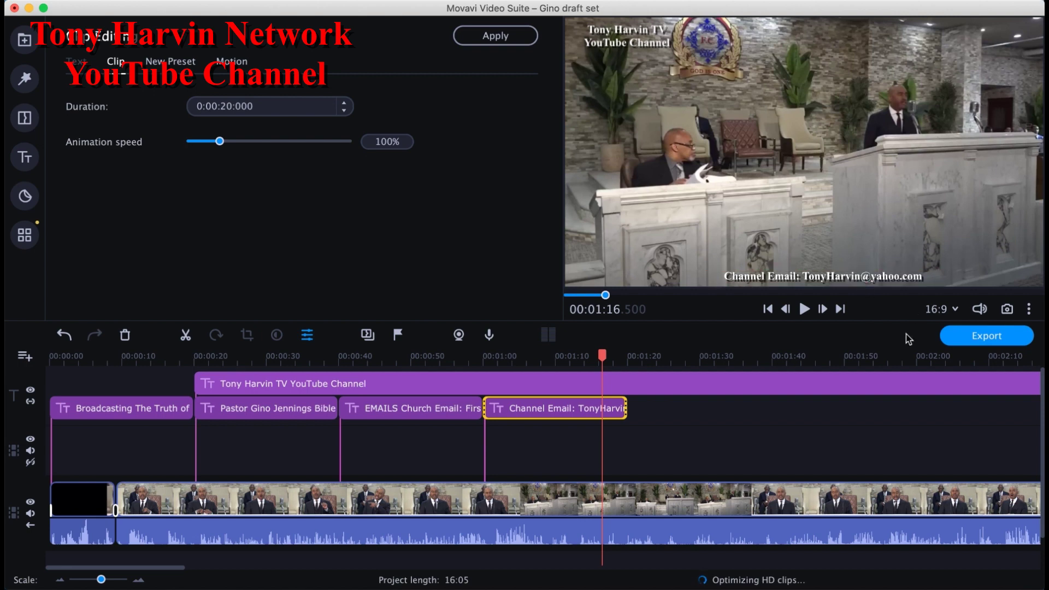
pyautogui.click(842, 309)
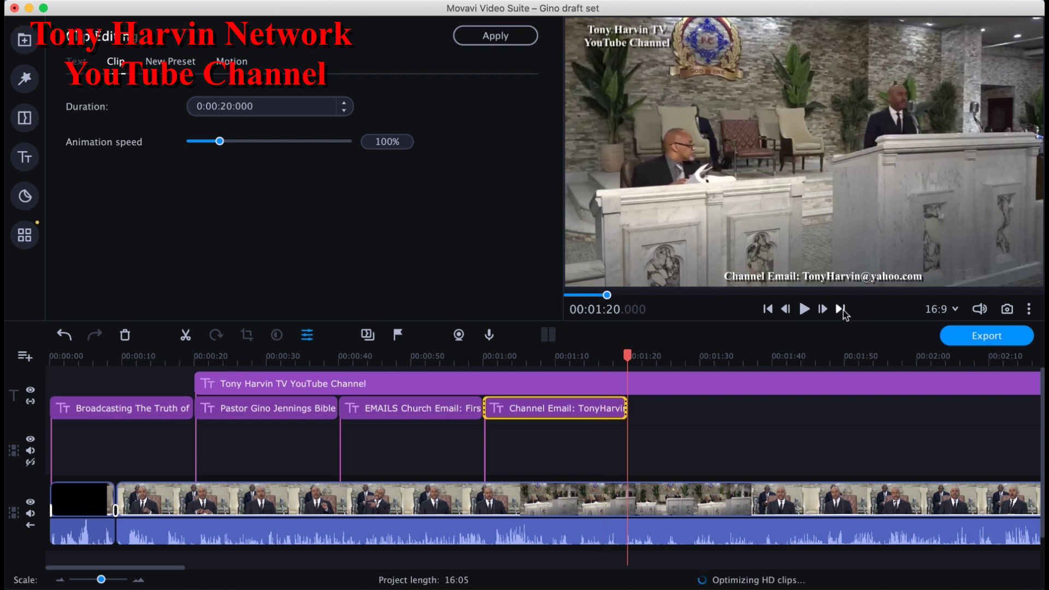
pyautogui.click(844, 310)
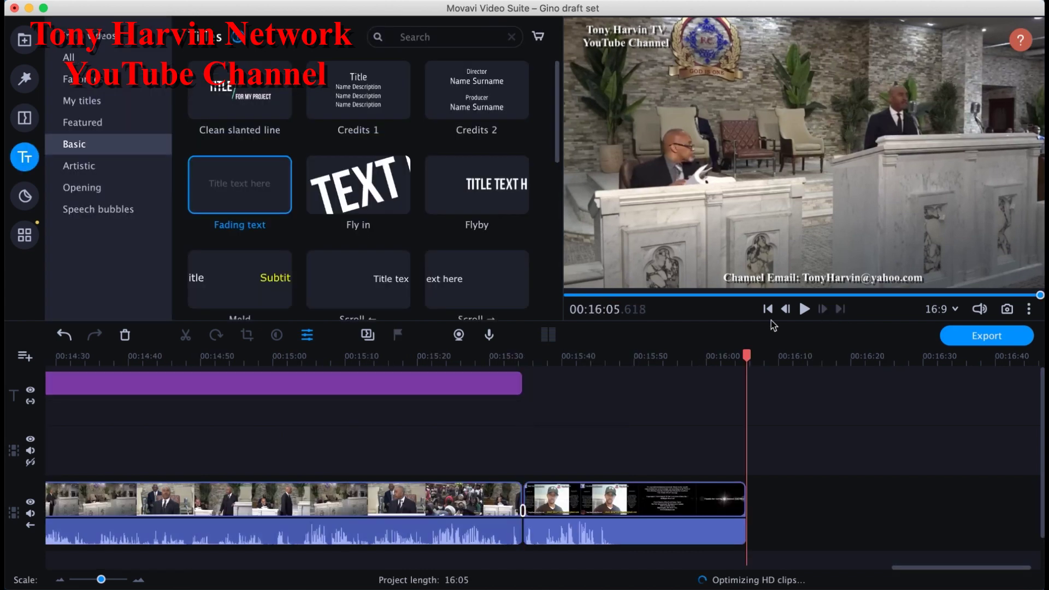
# Step: Step back to 00:15:34 and open the YouTube channel watermark title in Clip Editing
pyautogui.click(768, 315)
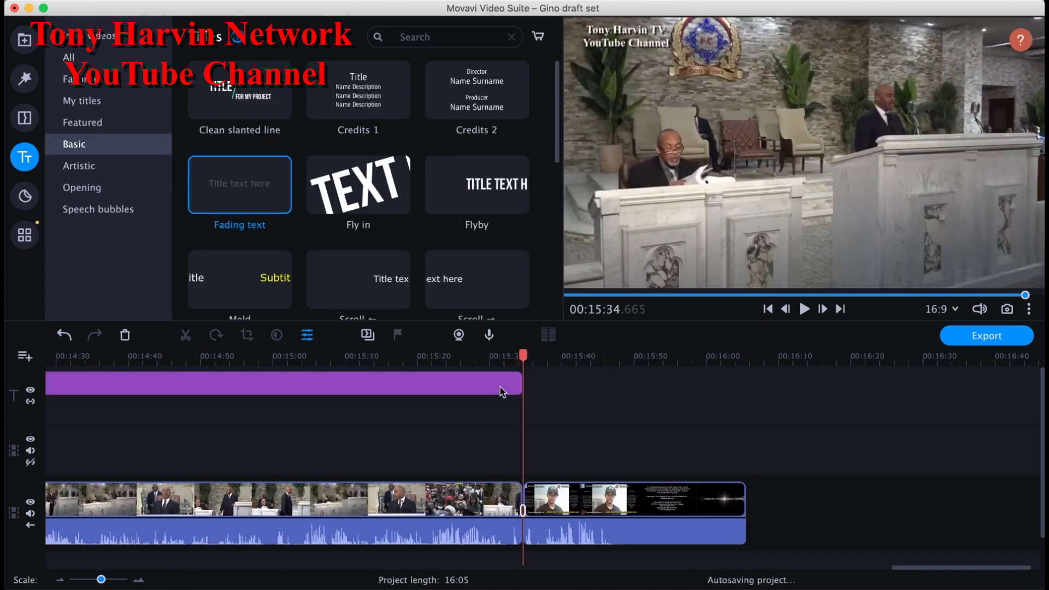
pyautogui.doubleClick(500, 387)
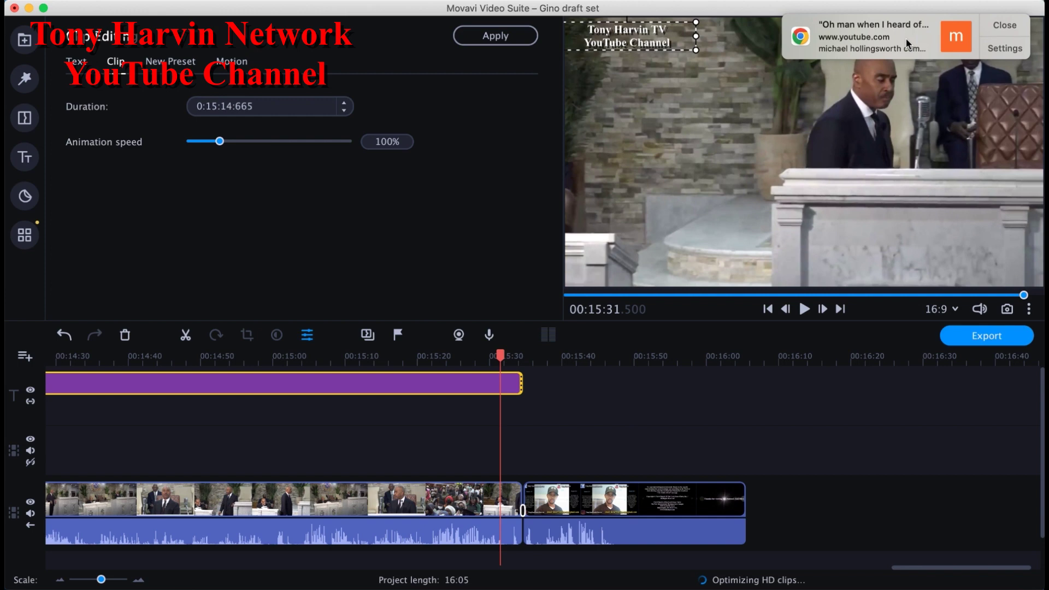
# Step: Dismiss the Chrome notification, play across 00:15:31, and select the last sermon clip
pyautogui.click(1003, 25)
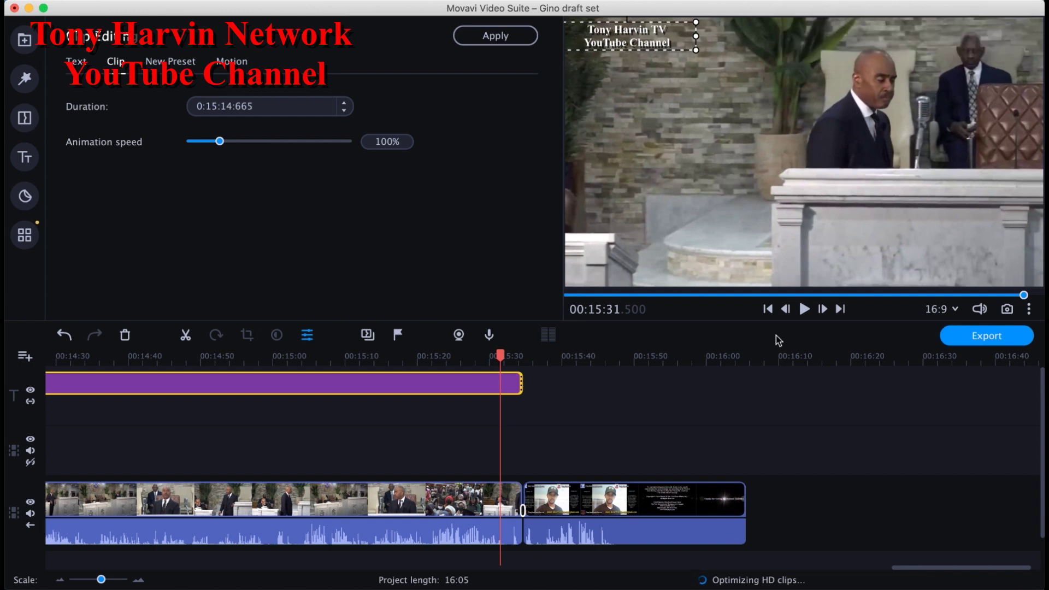
pyautogui.click(804, 311)
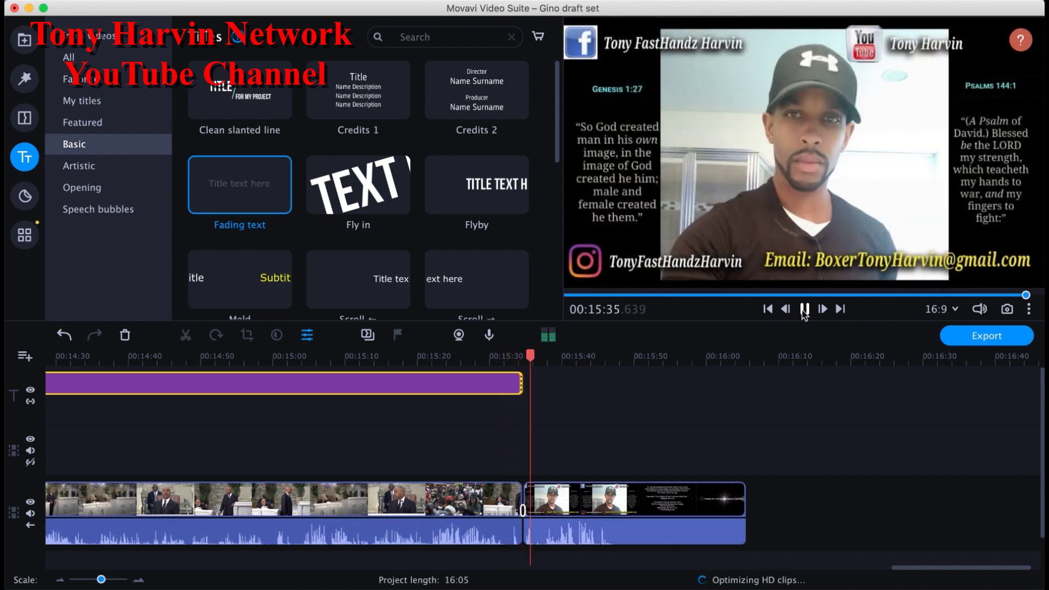
pyautogui.click(803, 309)
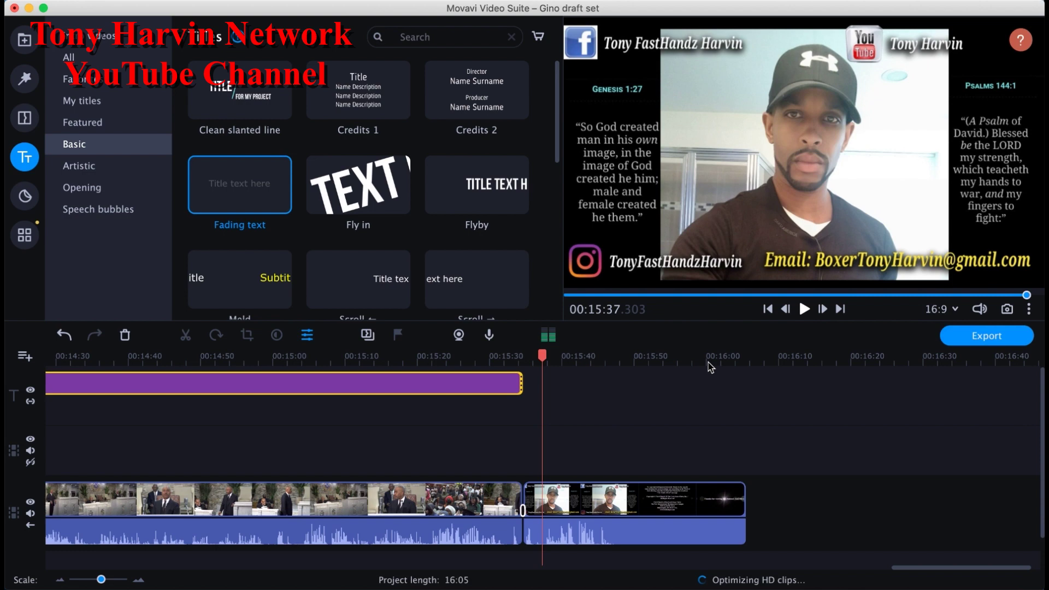
pyautogui.click(504, 501)
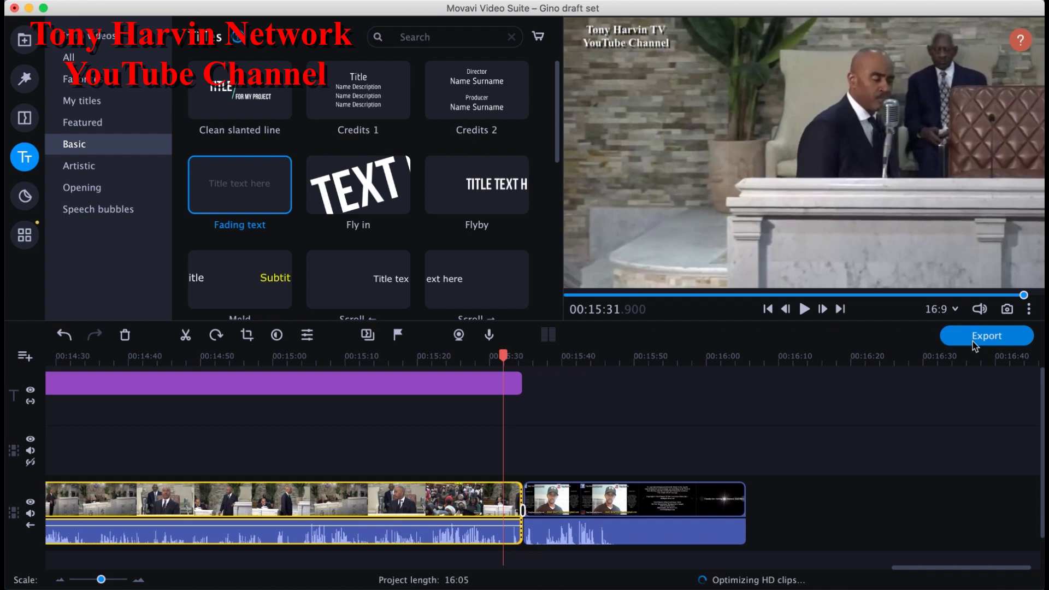
# Step: Export an MP4 titled with the pastor's name plus 'Sex in the Church'
pyautogui.click(973, 342)
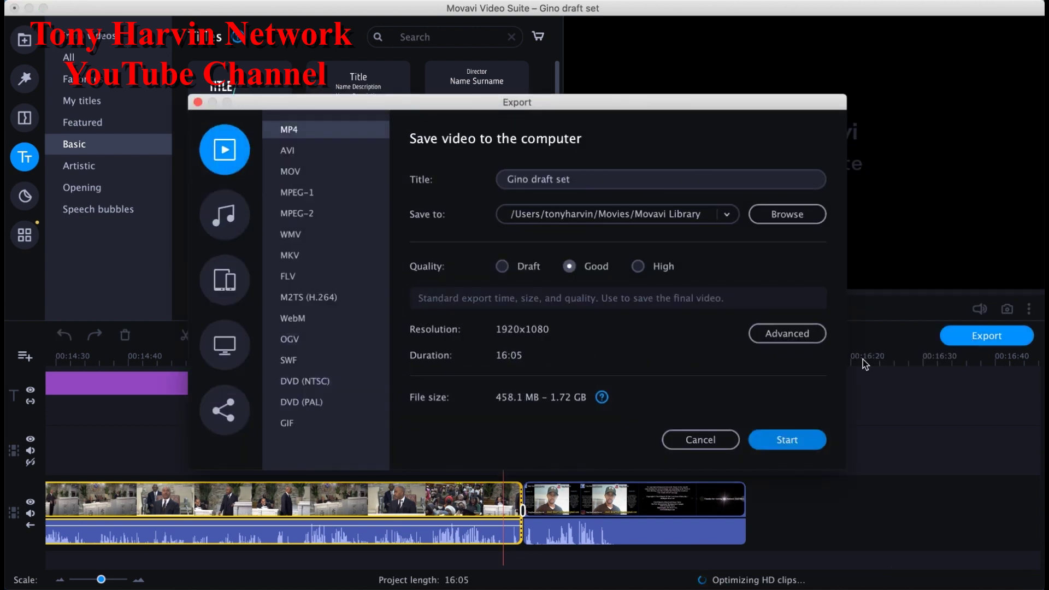
pyautogui.click(585, 180)
pyautogui.tripleClick(536, 181)
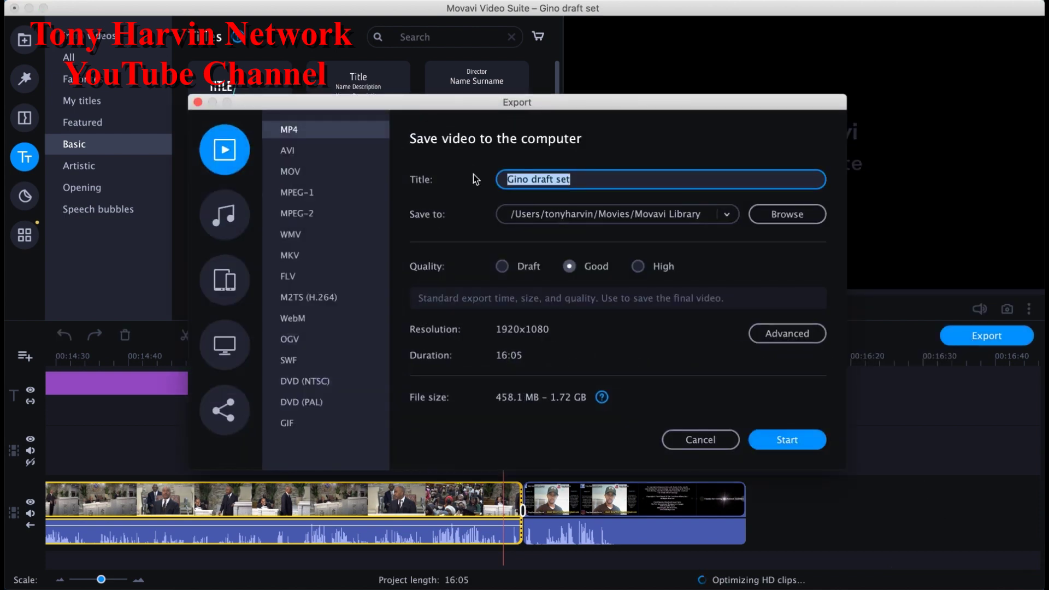
pyautogui.write('Pastor ')
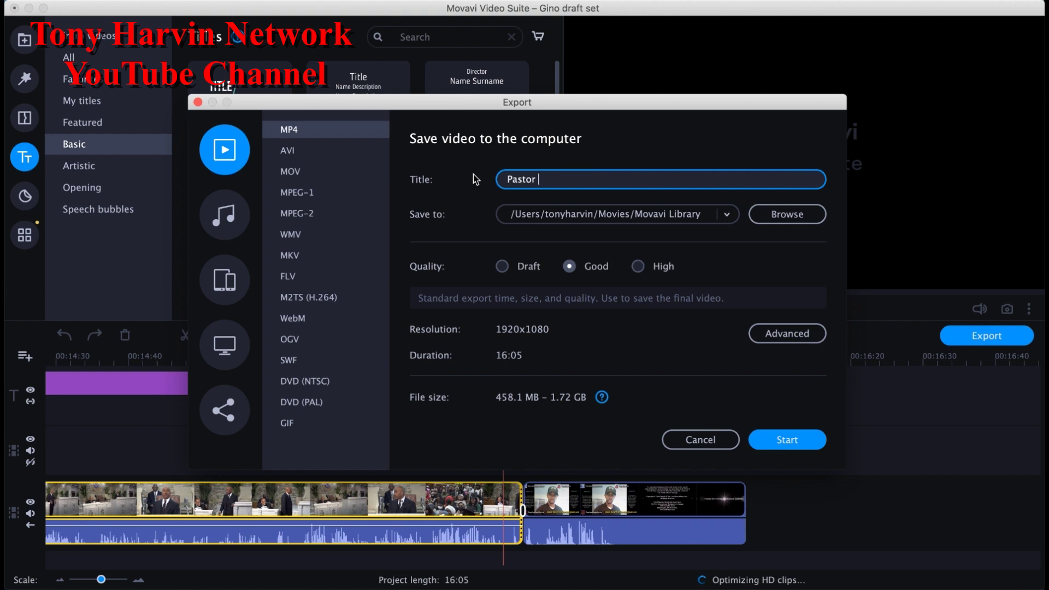
pyautogui.write('Gino Jennings - Sex in the Church')
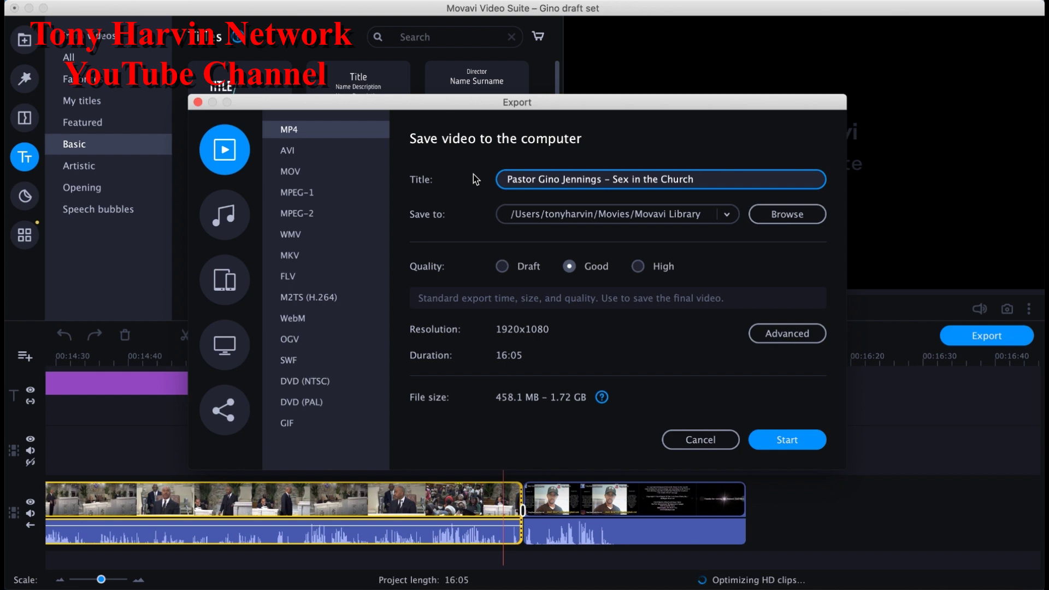
pyautogui.click(790, 440)
pyautogui.click(791, 440)
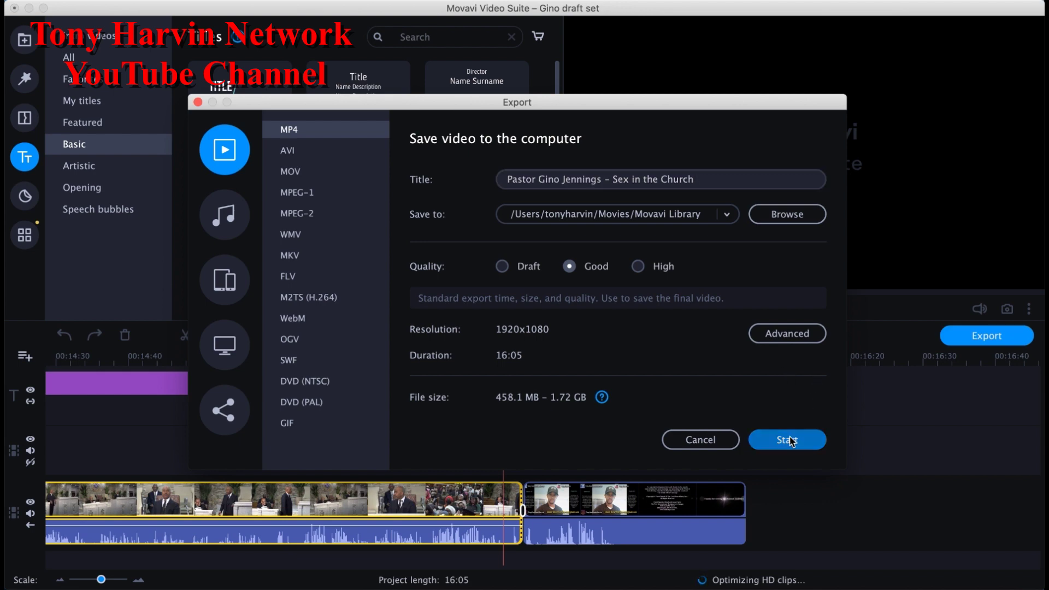